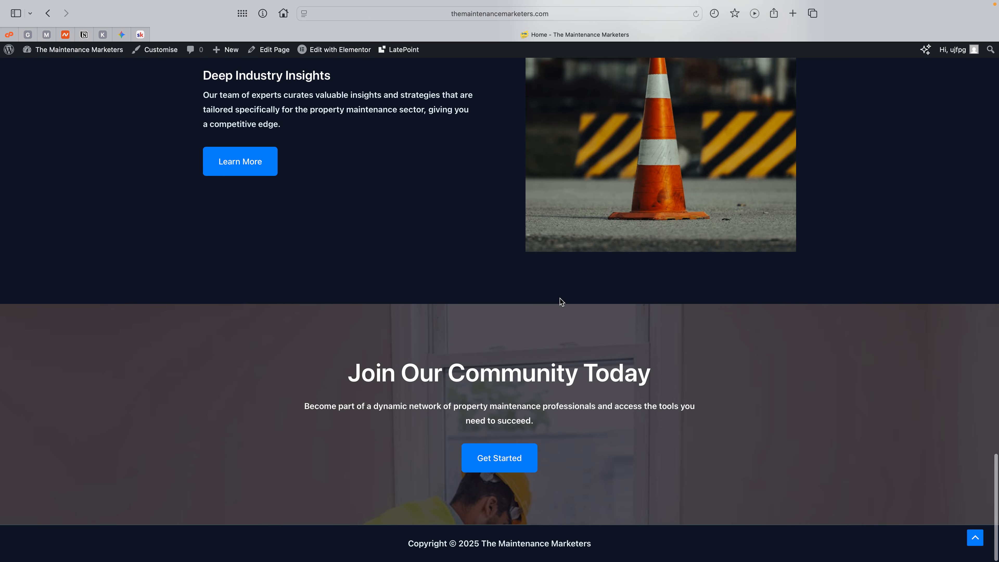
Step: Look through the site's home page from the header down to the Join Our Community Today section
{"action": "scroll", "coordinate": [561, 302], "scroll_direction": "up", "scroll_amount": 15}
{"action": "scroll", "coordinate": [560, 299], "scroll_direction": "up", "scroll_amount": 10}
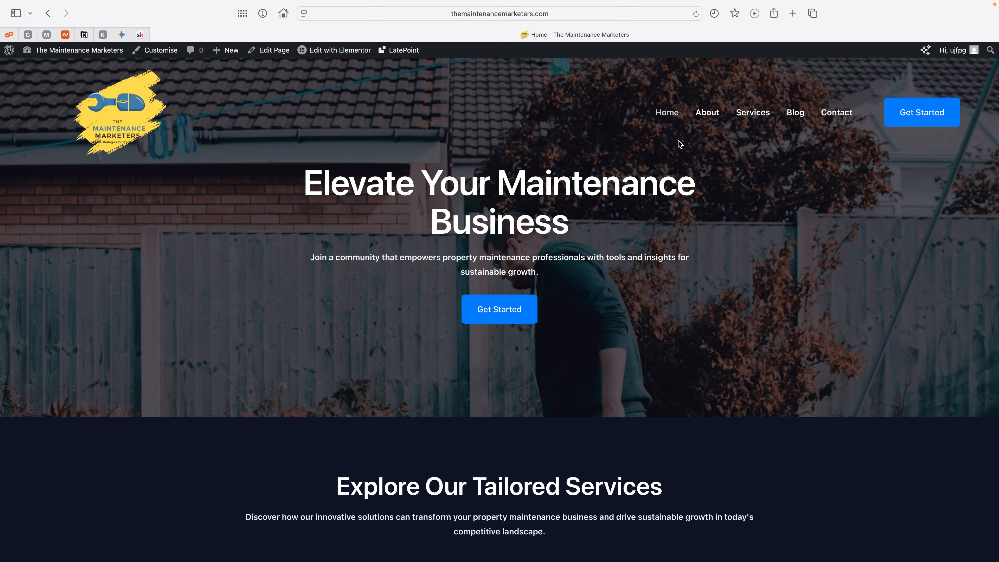
{"action": "scroll", "coordinate": [465, 191], "scroll_direction": "down", "scroll_amount": 15}
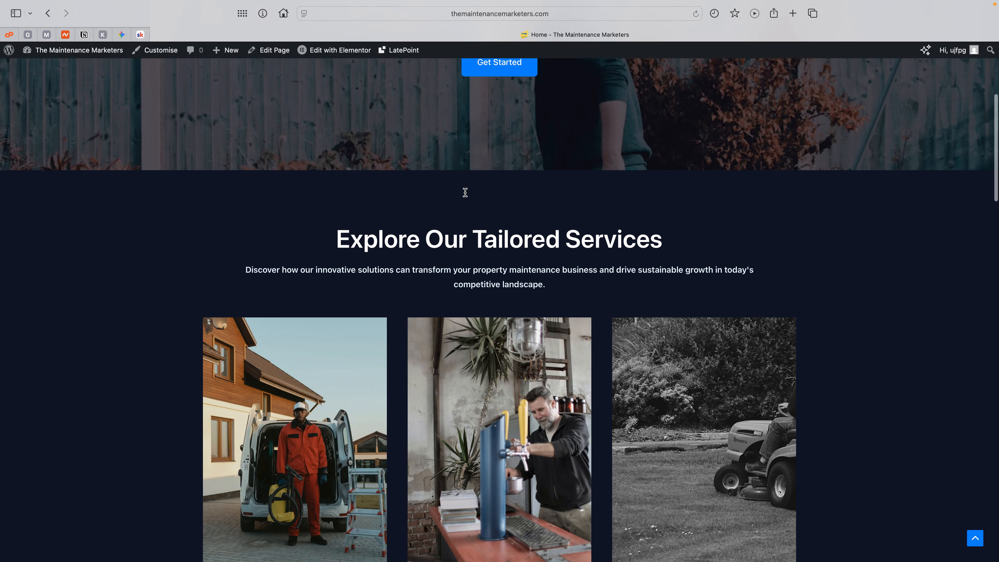
{"action": "scroll", "coordinate": [465, 192], "scroll_direction": "down", "scroll_amount": 20}
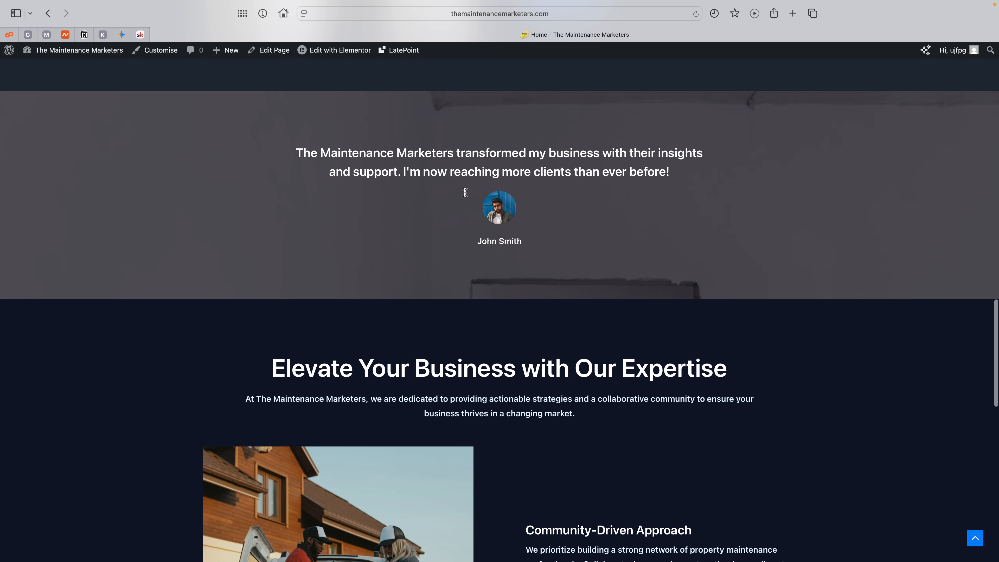
{"action": "scroll", "coordinate": [465, 193], "scroll_direction": "up", "scroll_amount": 20}
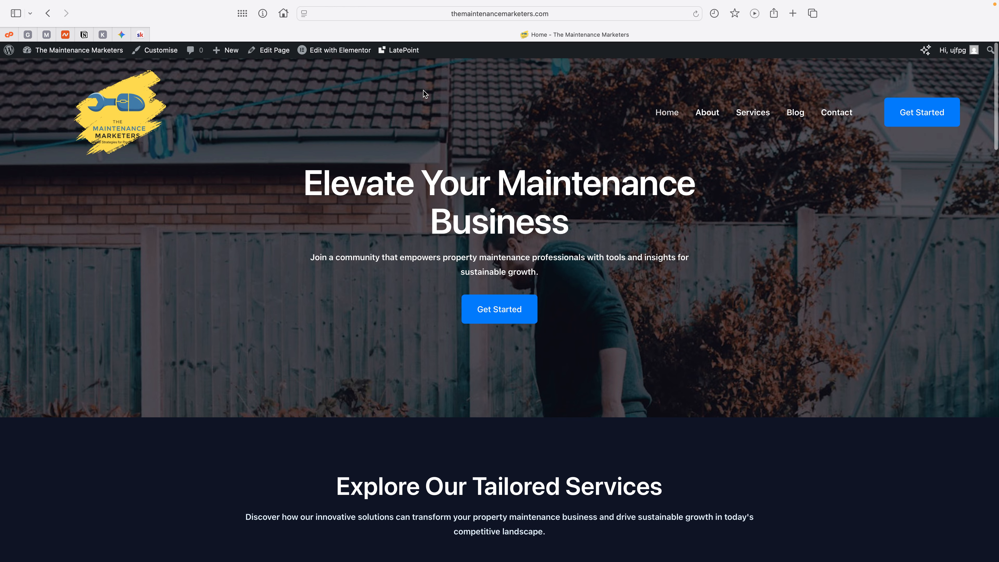
{"action": "mouse_move", "coordinate": [334, 54]}
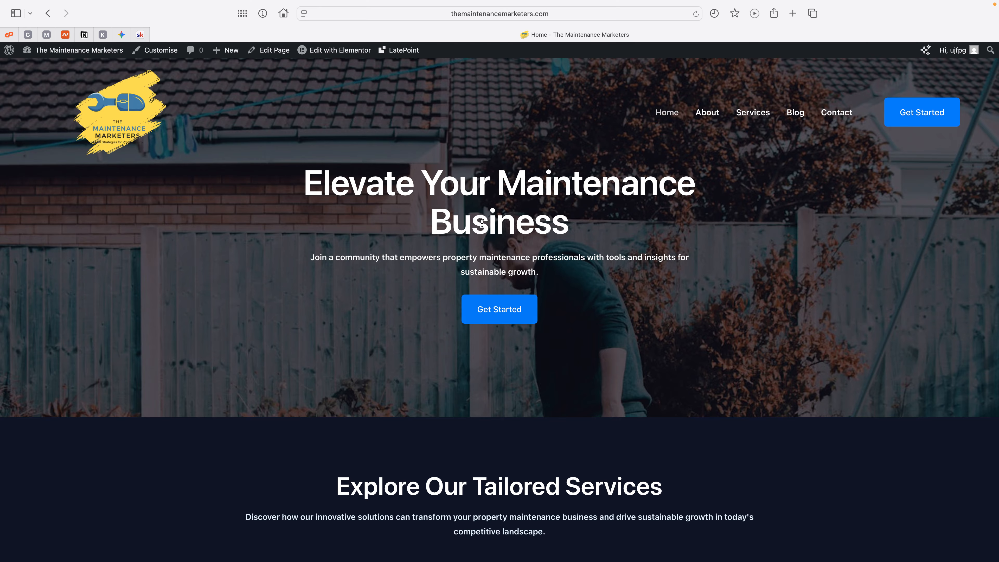
{"action": "scroll", "coordinate": [496, 241], "scroll_direction": "down", "scroll_amount": 9}
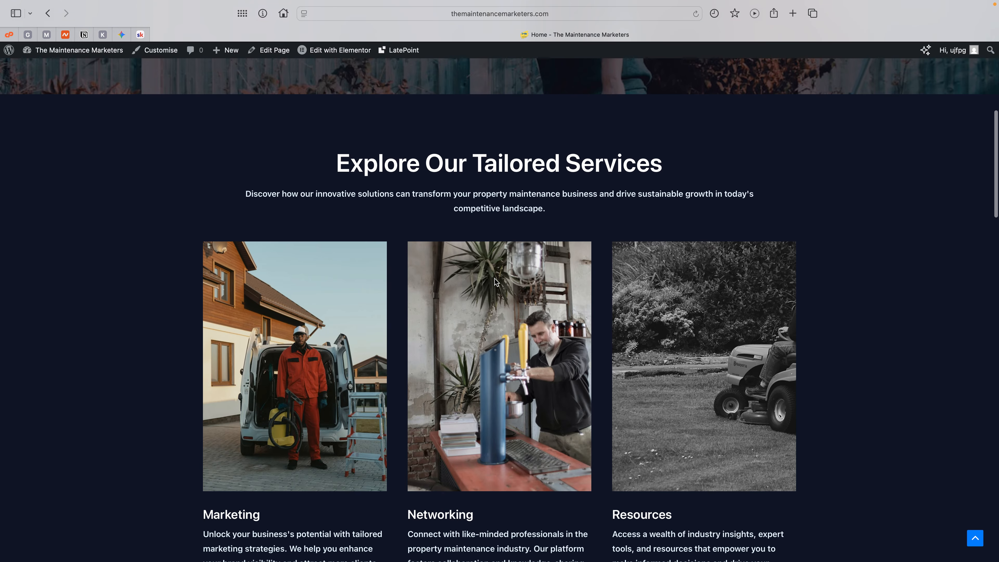
{"action": "scroll", "coordinate": [495, 279], "scroll_direction": "down", "scroll_amount": 20}
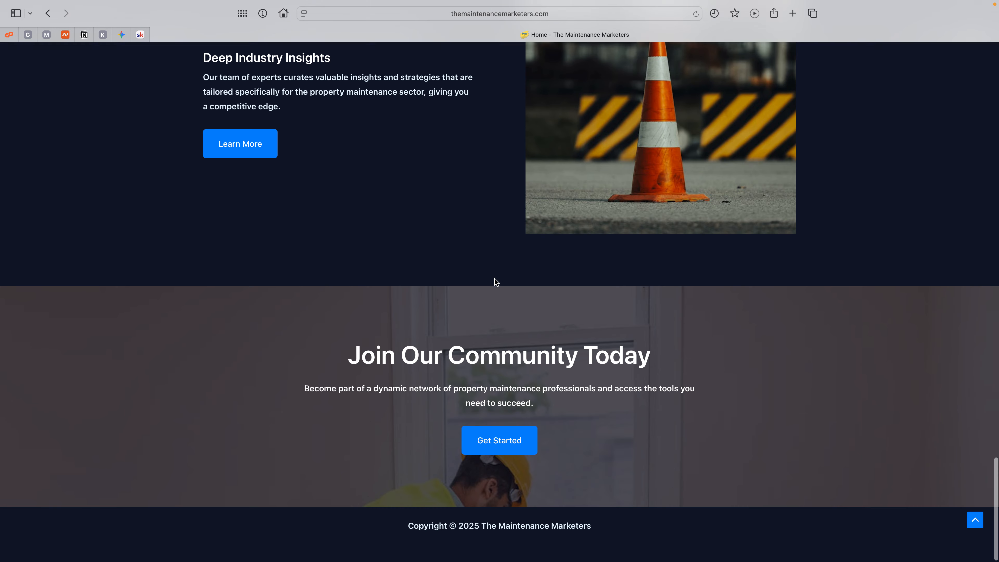
{"action": "scroll", "coordinate": [495, 279], "scroll_direction": "up", "scroll_amount": 20}
{"action": "scroll", "coordinate": [495, 281], "scroll_direction": "up", "scroll_amount": 15}
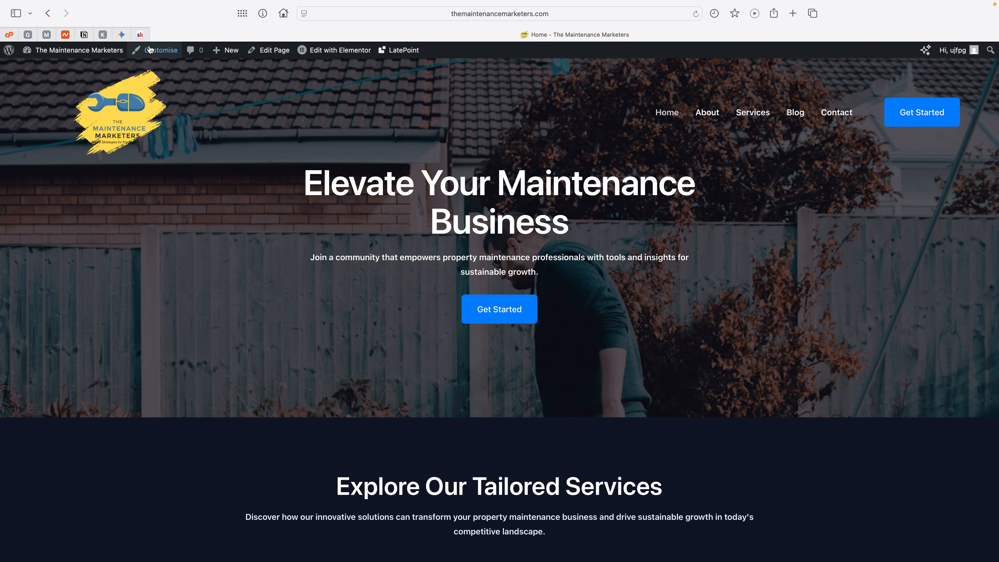
Step: Open the header's primary menu settings in the site customiser and enable the submenu Item Divider
{"action": "left_click", "coordinate": [160, 51]}
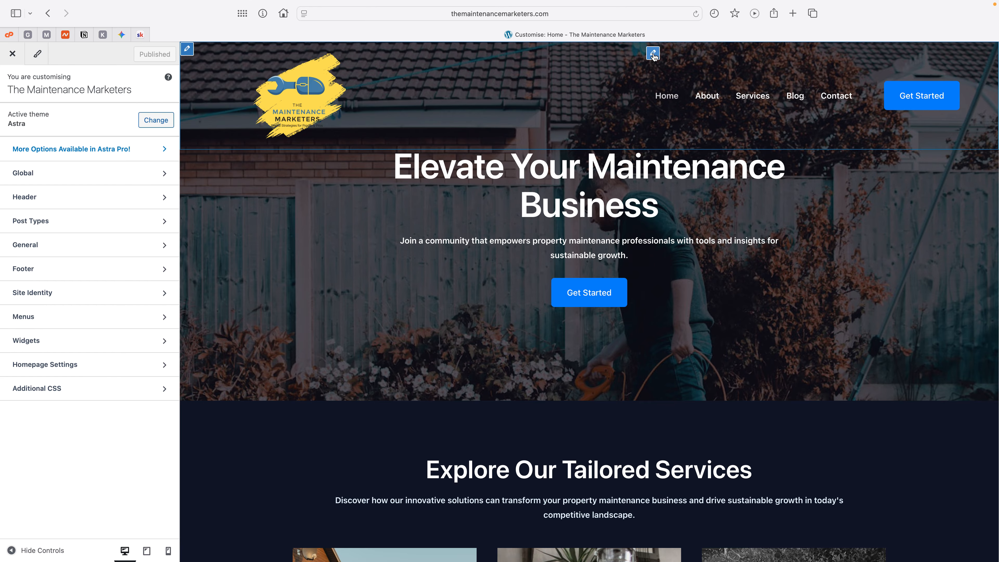
{"action": "left_click", "coordinate": [653, 54]}
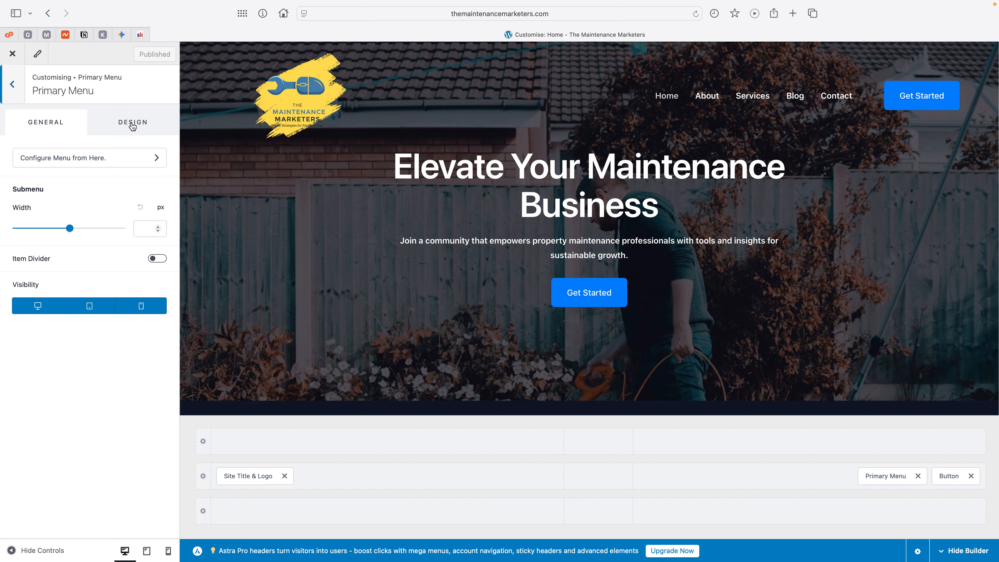
{"action": "left_click", "coordinate": [157, 258]}
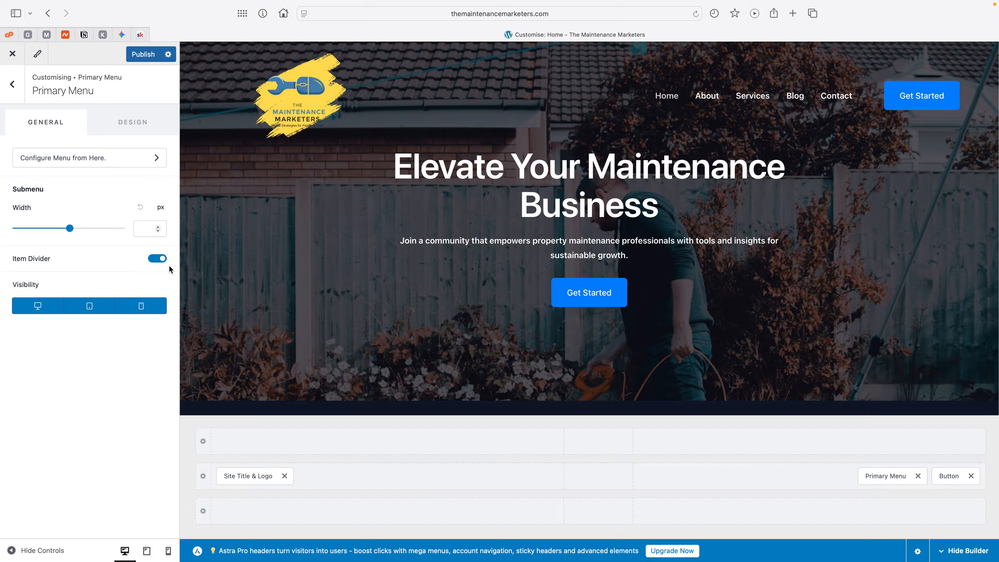
Step: In the primary menu's design settings, set Menu Hover Style to Zoom In and the submenu Divider Size to 2 px
{"action": "left_click", "coordinate": [128, 123]}
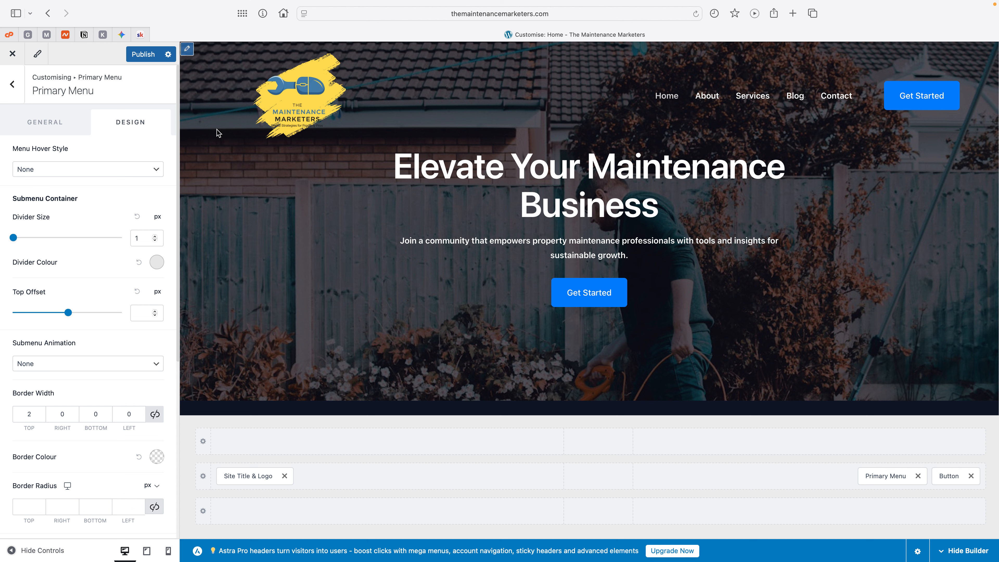
{"action": "left_click", "coordinate": [130, 172]}
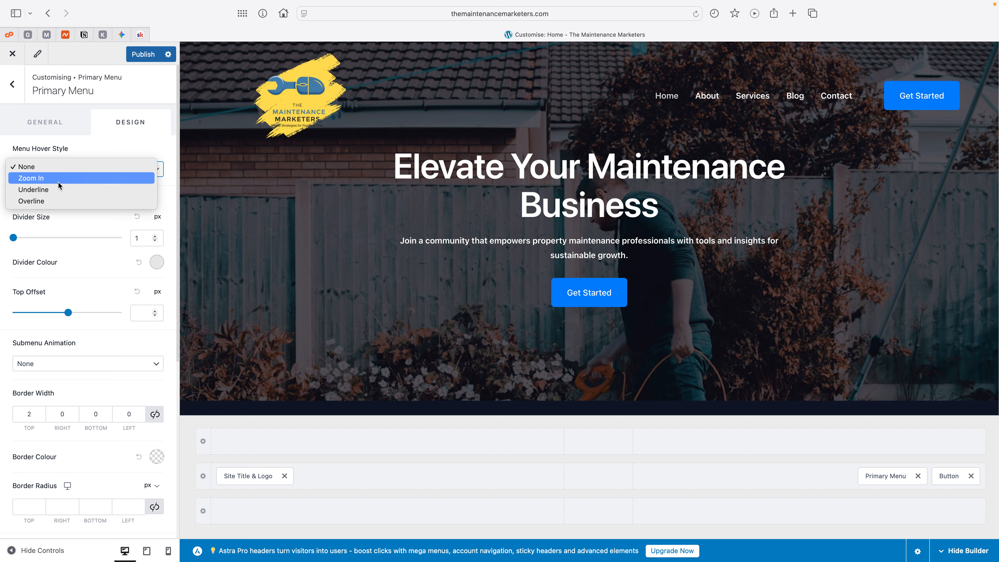
{"action": "key", "text": "Escape"}
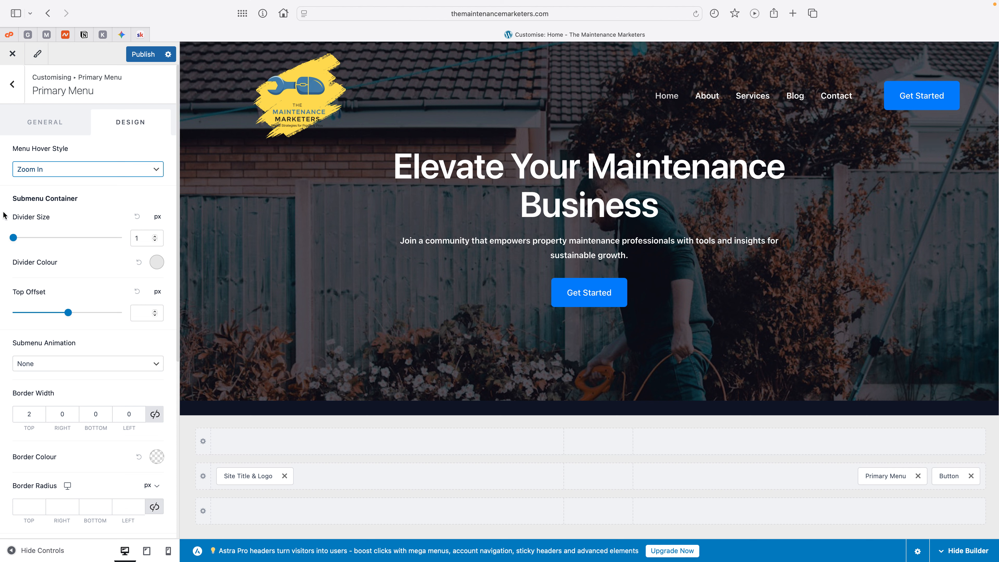
{"action": "left_click", "coordinate": [15, 241]}
{"action": "left_click_drag", "start_coordinate": [16, 240], "coordinate": [25, 238]}
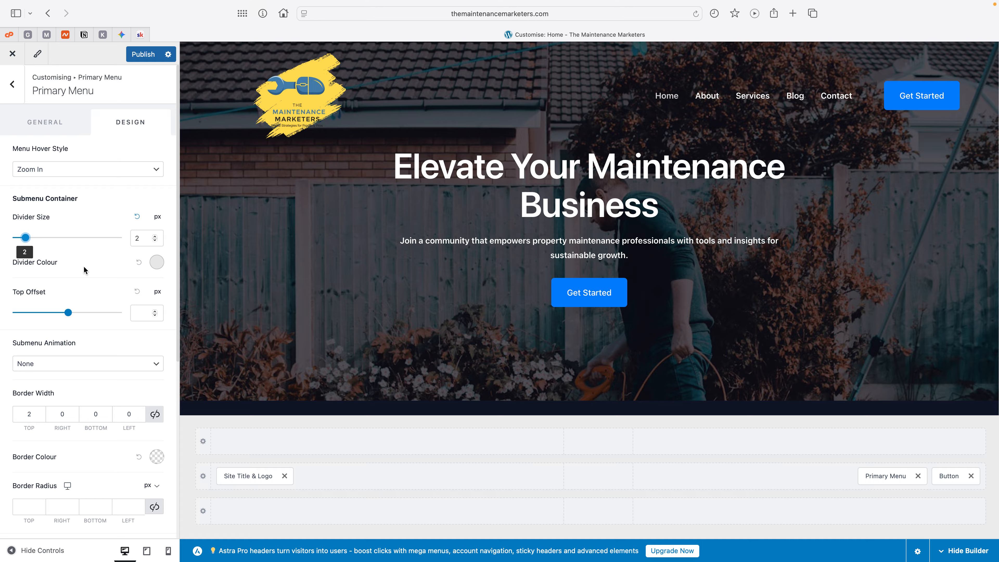
Step: Set the primary menu's normal Text / Link colour to a bright yellow, about #F3E92D
{"action": "scroll", "coordinate": [93, 298], "scroll_direction": "down", "scroll_amount": 3}
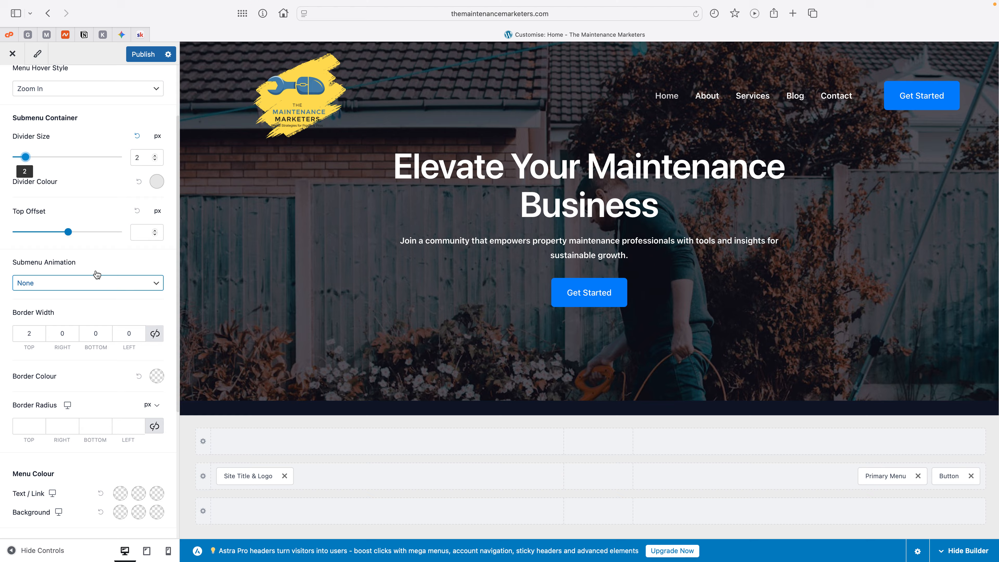
{"action": "left_click", "coordinate": [94, 333]}
{"action": "scroll", "coordinate": [90, 331], "scroll_direction": "down", "scroll_amount": 5}
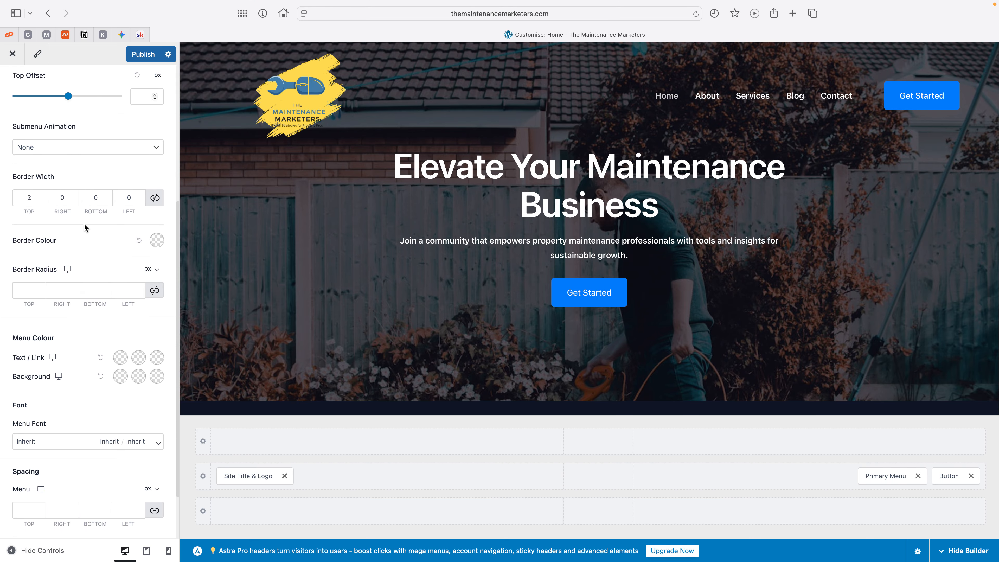
{"action": "scroll", "coordinate": [86, 342], "scroll_direction": "down", "scroll_amount": 3}
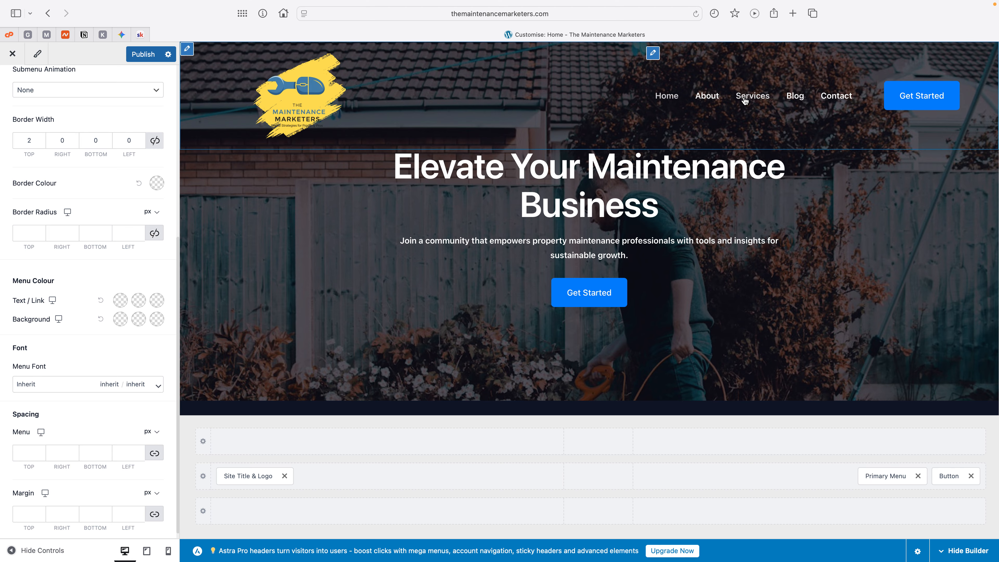
{"action": "left_click", "coordinate": [121, 301]}
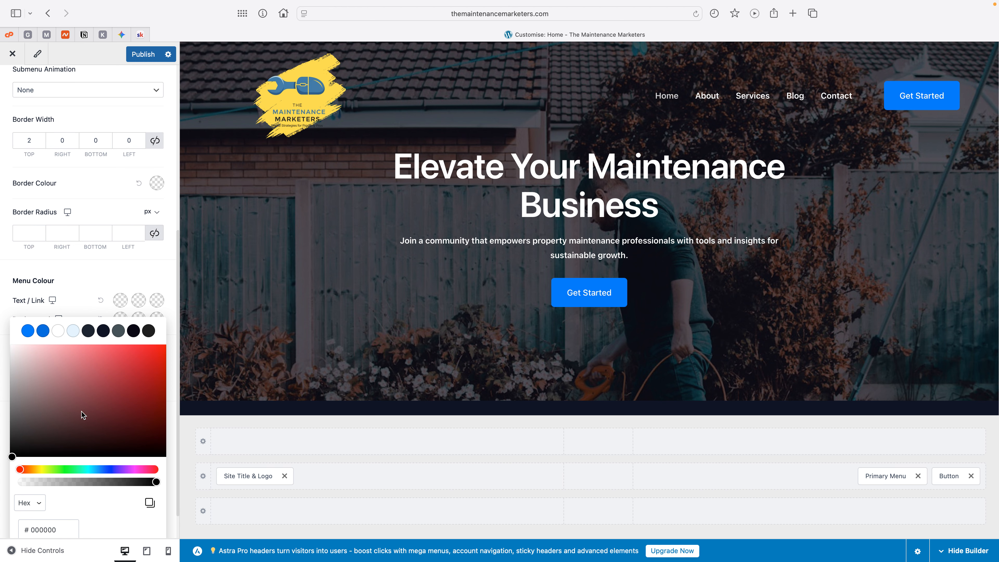
{"action": "left_click", "coordinate": [43, 470]}
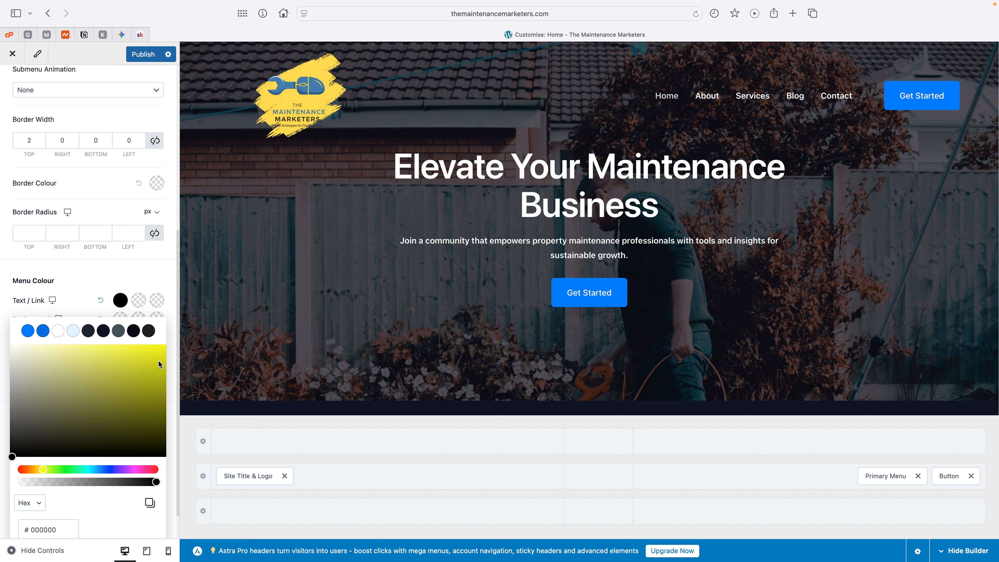
{"action": "left_click_drag", "start_coordinate": [41, 469], "coordinate": [40, 469]}
{"action": "left_click", "coordinate": [167, 335]}
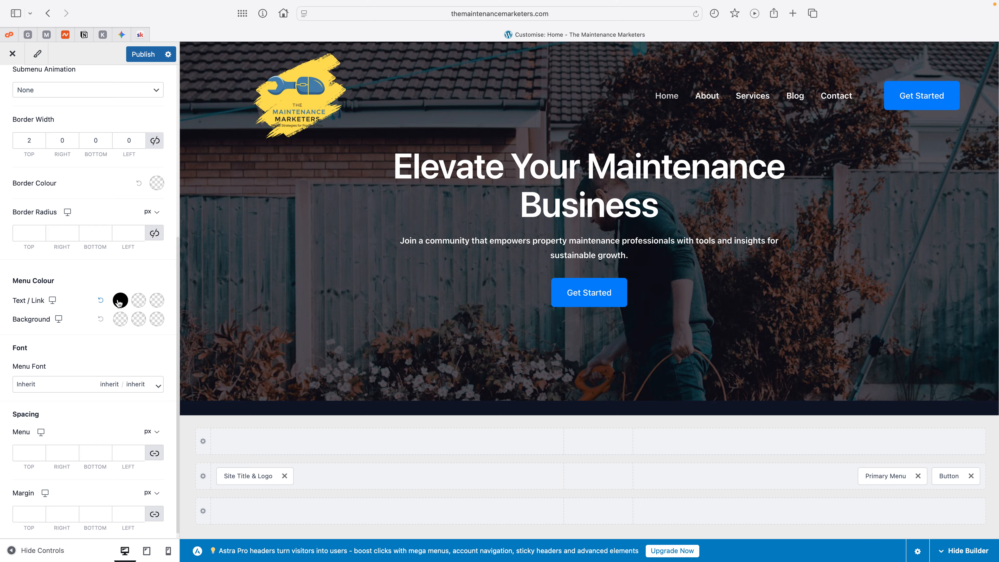
{"action": "left_click", "coordinate": [120, 301]}
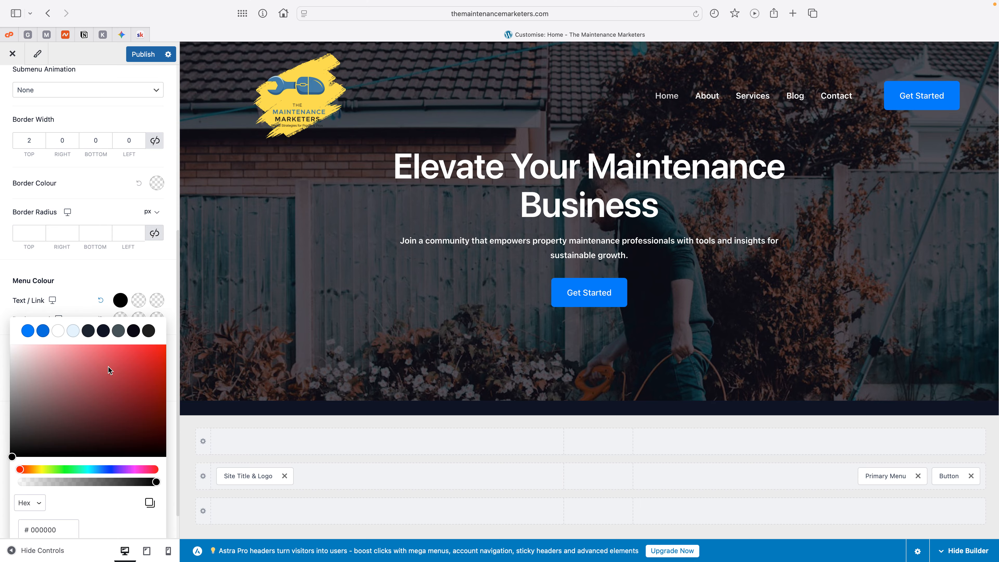
{"action": "left_click", "coordinate": [42, 469]}
{"action": "left_click_drag", "start_coordinate": [141, 365], "coordinate": [137, 346]}
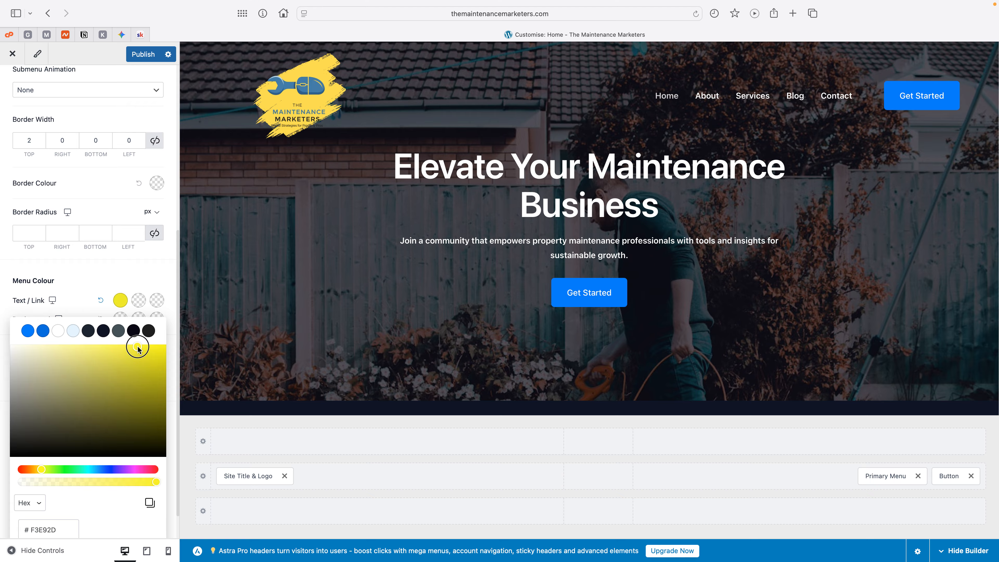
{"action": "left_click", "coordinate": [135, 273]}
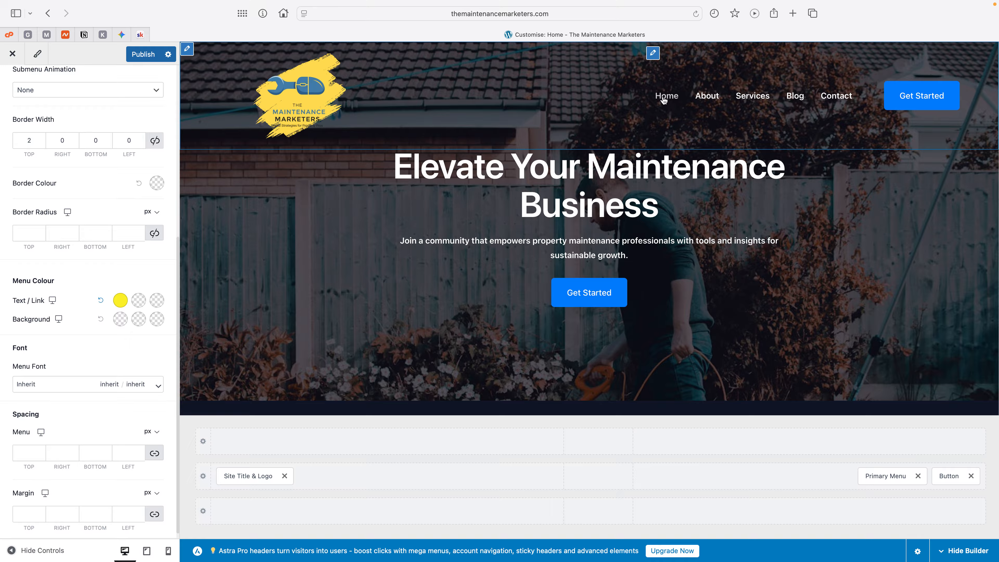
Step: Set the primary menu's hover Text / Link colour to the theme palette blue #0177E3
{"action": "left_click", "coordinate": [139, 301]}
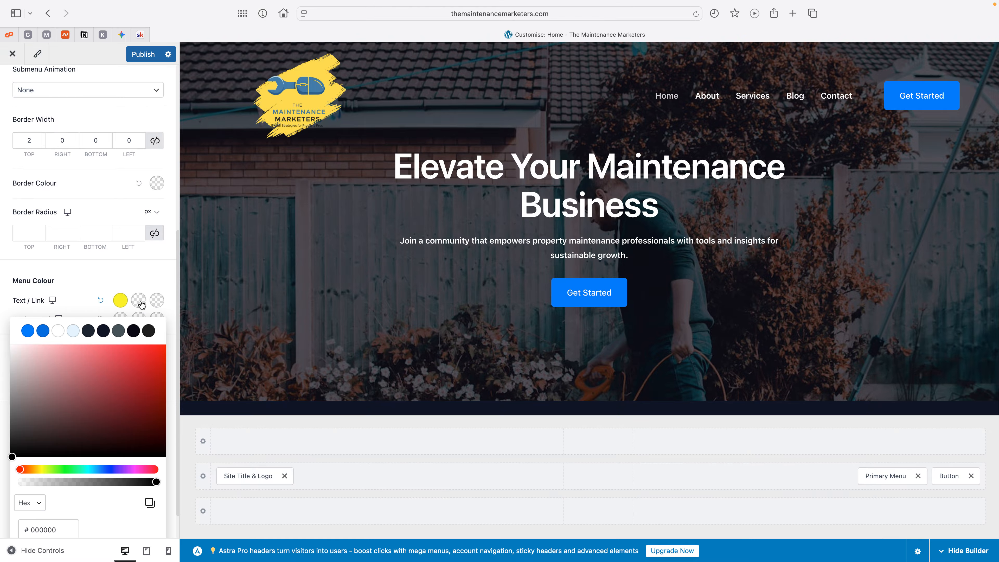
{"action": "left_click", "coordinate": [102, 278]}
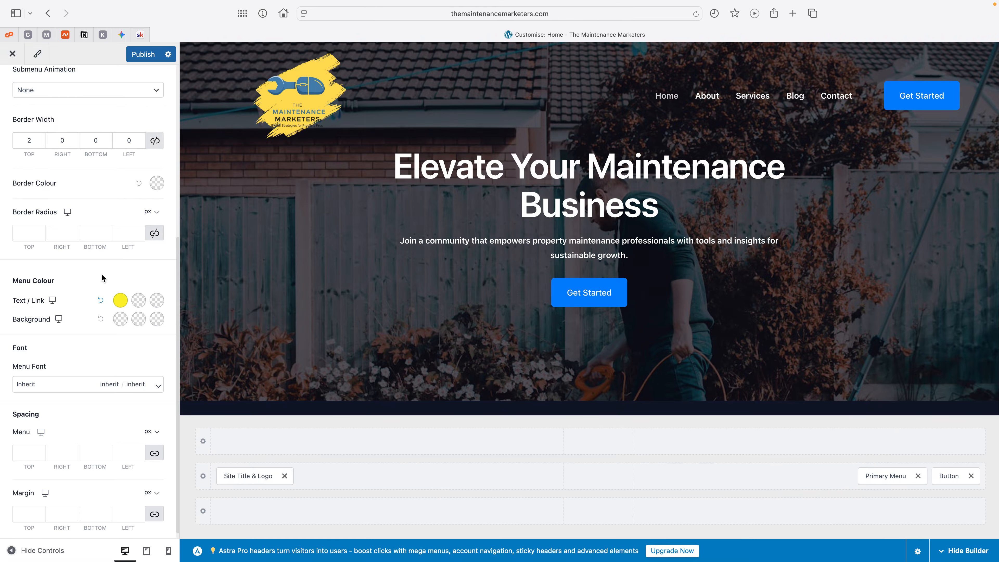
{"action": "left_click", "coordinate": [139, 300]}
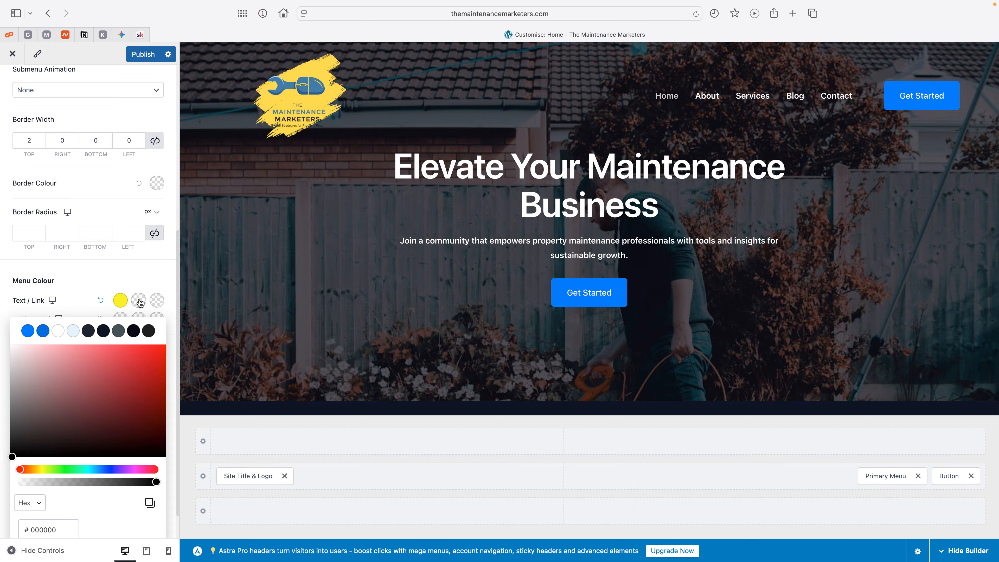
{"action": "left_click", "coordinate": [46, 332]}
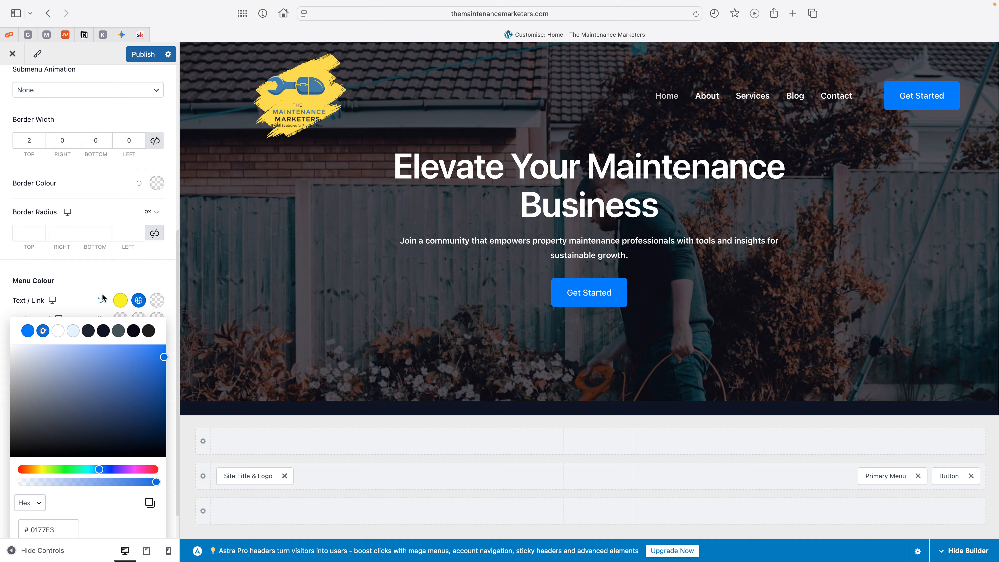
Step: Set the primary menu's active Text / Link colour to the theme palette white #FFFFFF
{"action": "left_click", "coordinate": [159, 302]}
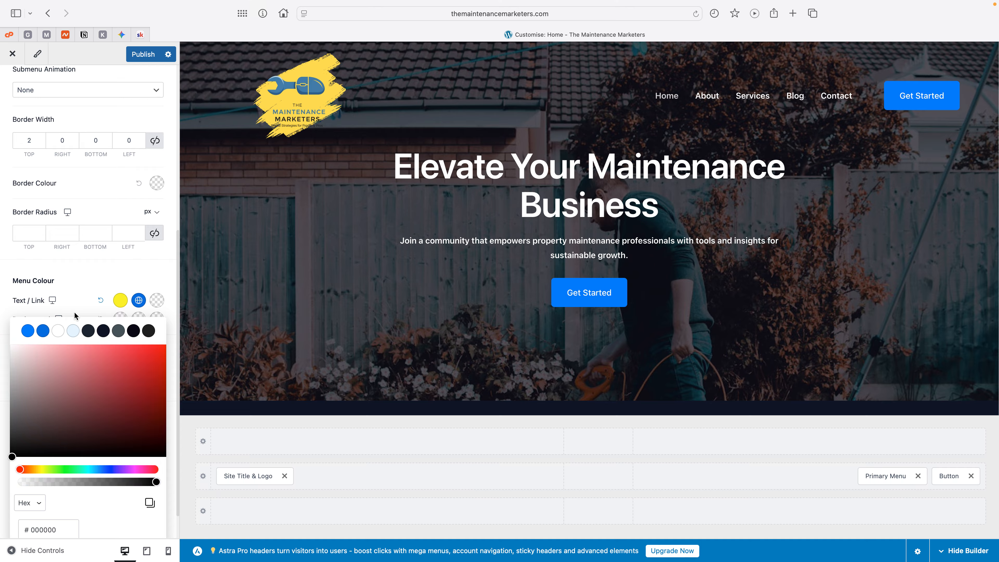
{"action": "left_click", "coordinate": [57, 331]}
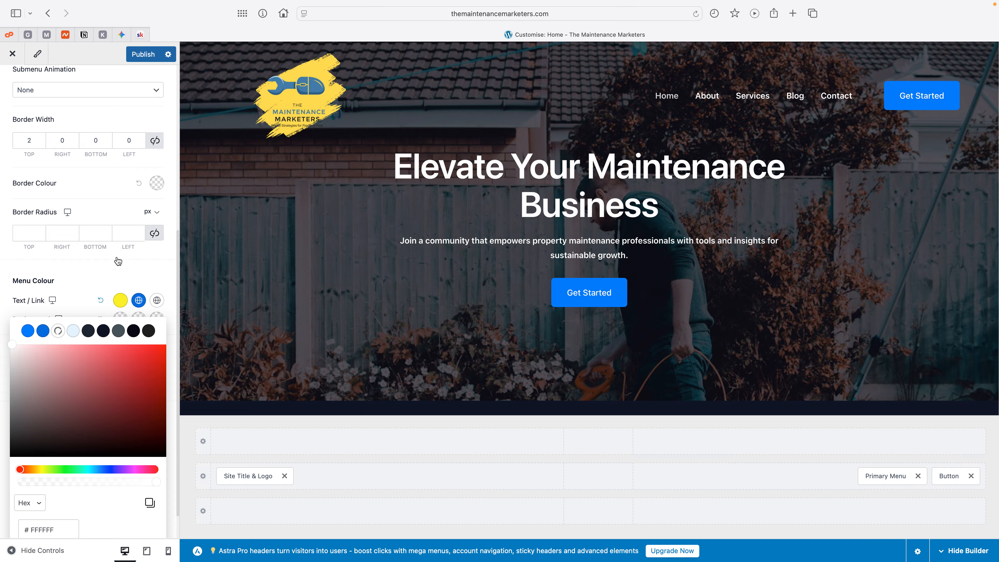
{"action": "left_click", "coordinate": [126, 272]}
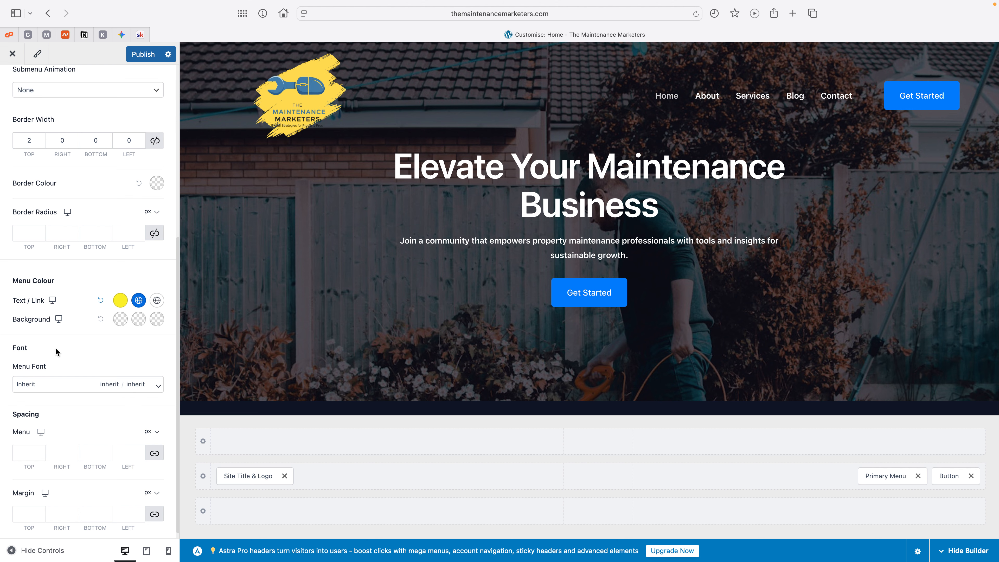
Step: Review the remaining primary menu design settings and publish the customisation changes
{"action": "scroll", "coordinate": [96, 349], "scroll_direction": "down", "scroll_amount": 2}
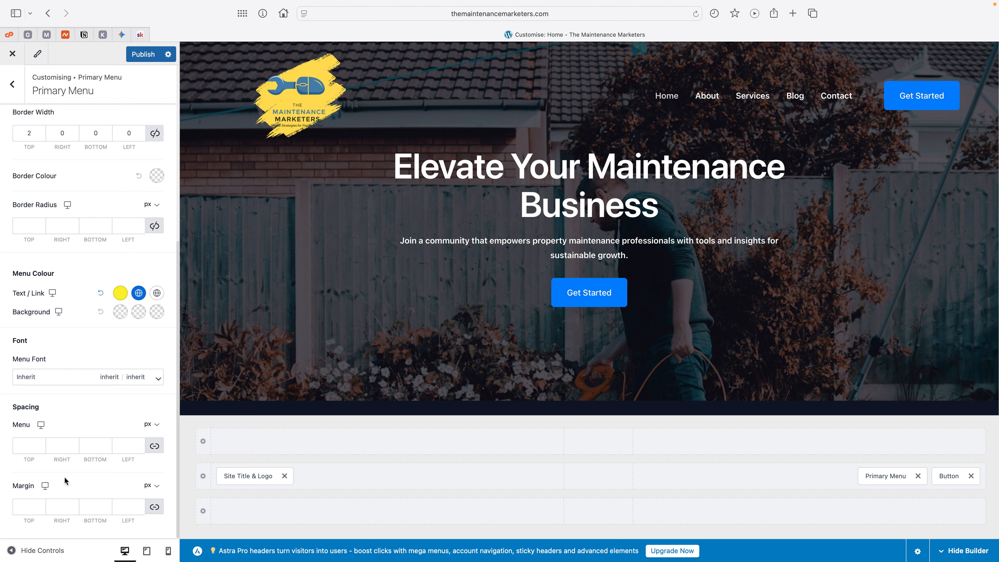
{"action": "scroll", "coordinate": [64, 479], "scroll_direction": "up", "scroll_amount": 7}
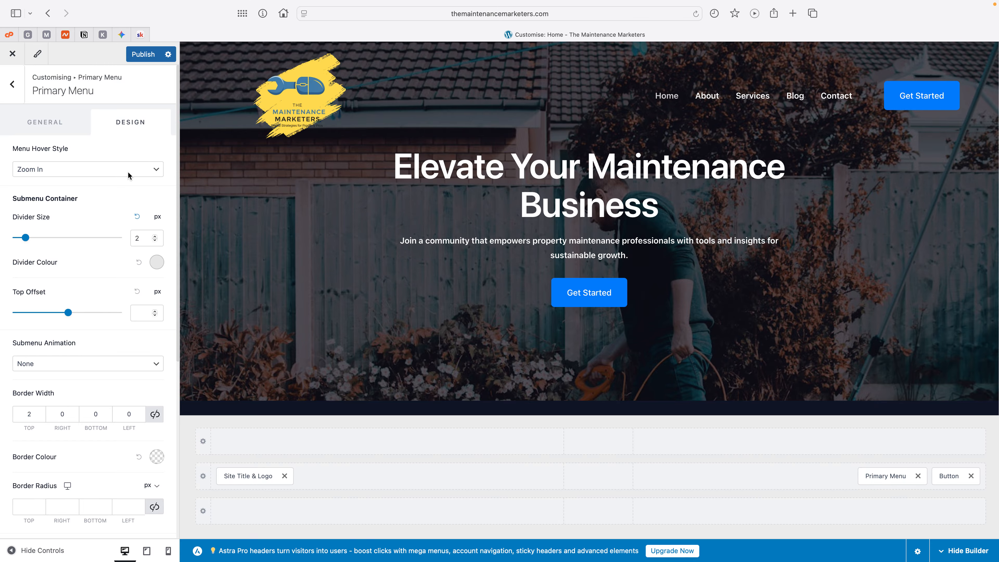
{"action": "left_click", "coordinate": [151, 50]}
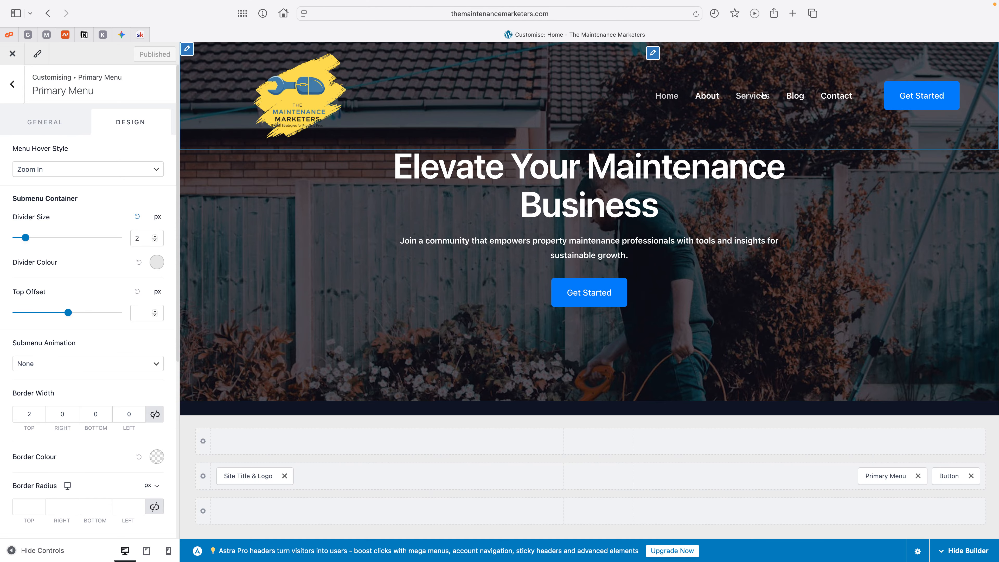
Step: Open the live themaintenancemarketers.com home page in a new browser tab
{"action": "left_click", "coordinate": [792, 13]}
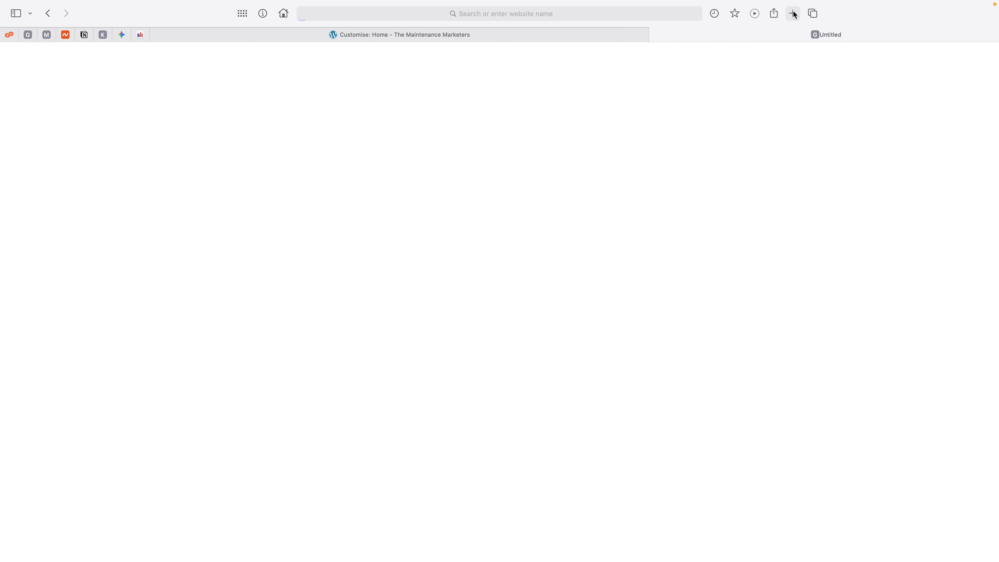
{"action": "type", "text": "google.co.uk"}
{"action": "key", "text": "Return"}
{"action": "left_click", "coordinate": [436, 17]}
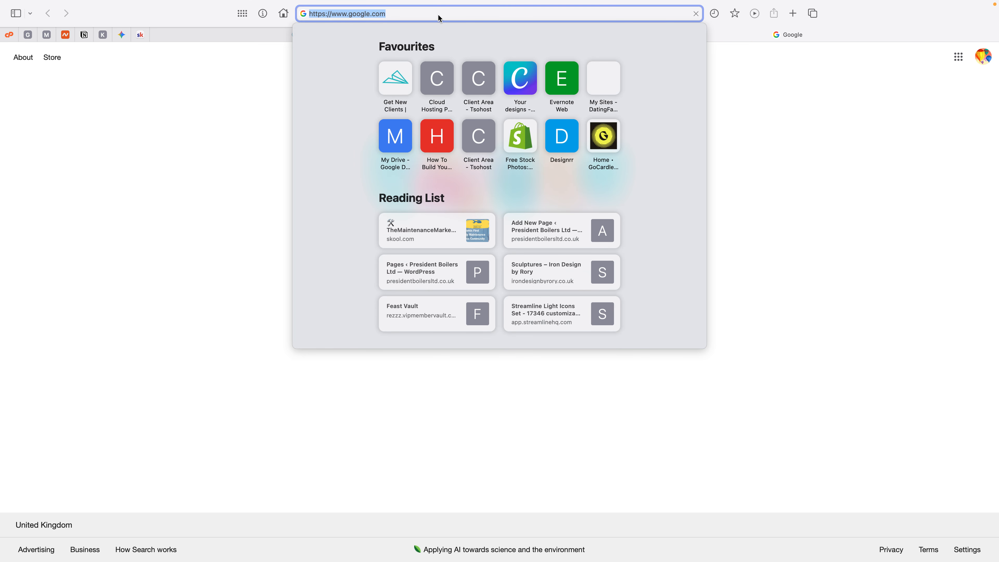
{"action": "type", "text": "them"}
{"action": "key", "text": "Return"}
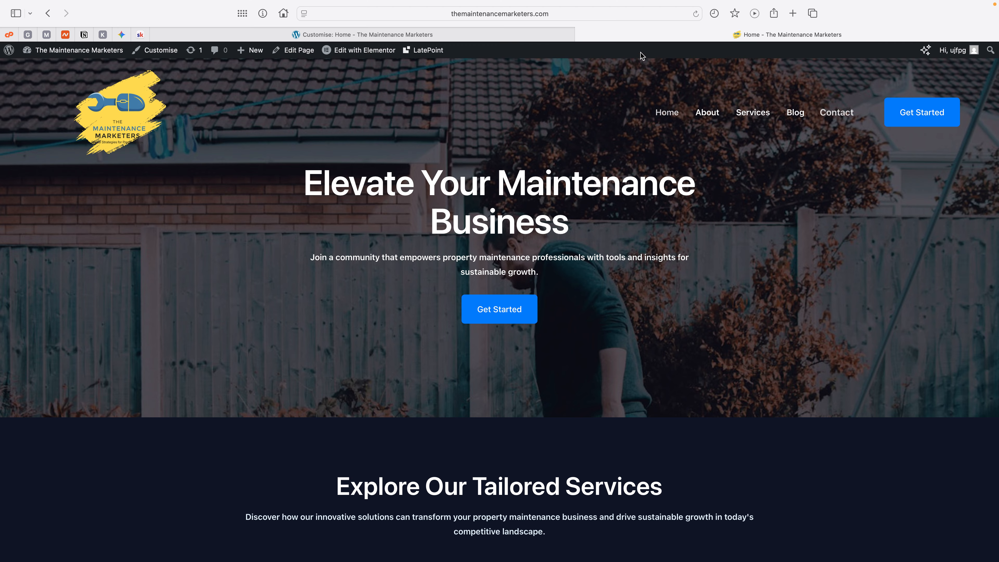
Step: Open the live home page for editing with Elementor in the second tab and close the Customiser in the first
{"action": "left_click", "coordinate": [380, 46]}
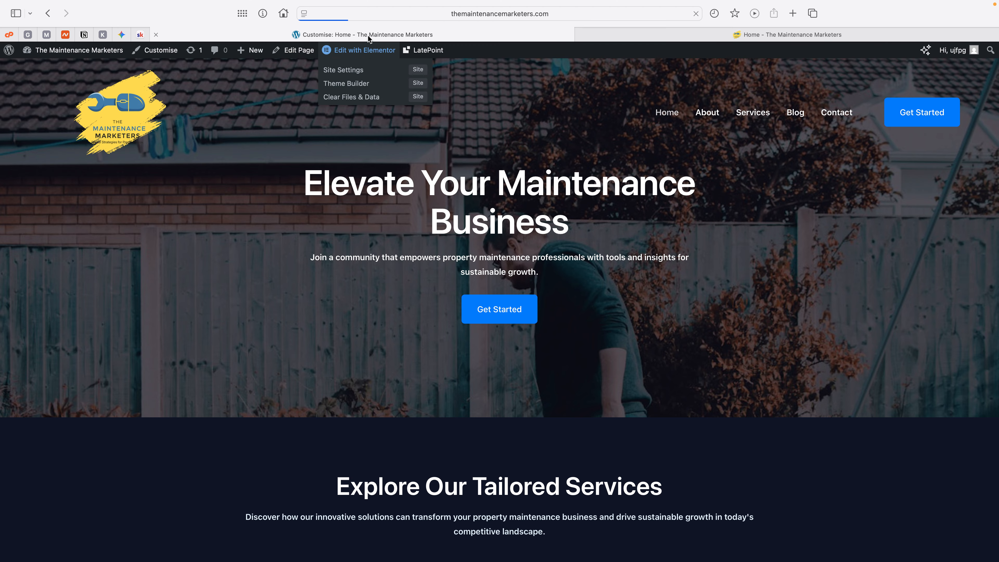
{"action": "left_click", "coordinate": [367, 34]}
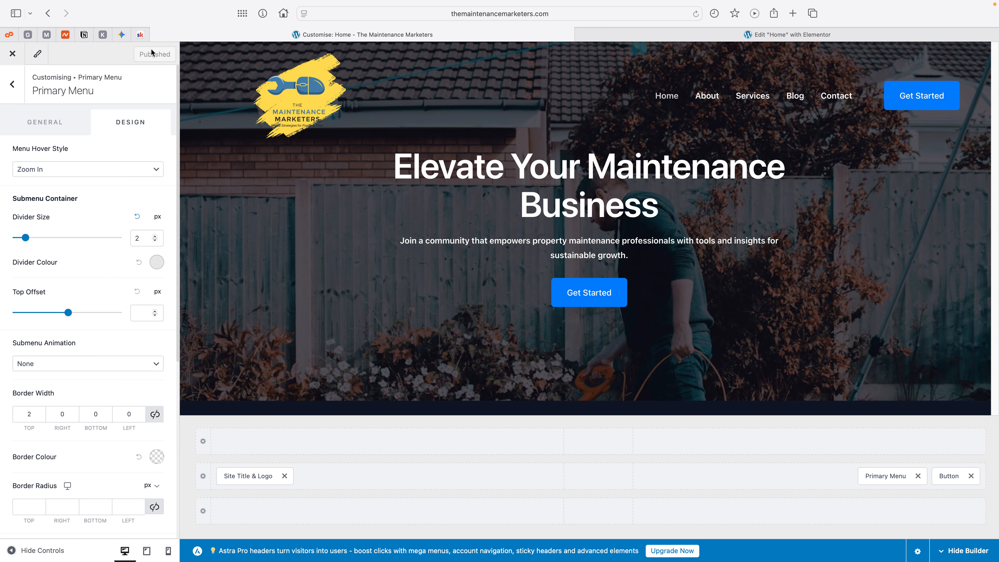
{"action": "left_click", "coordinate": [13, 56]}
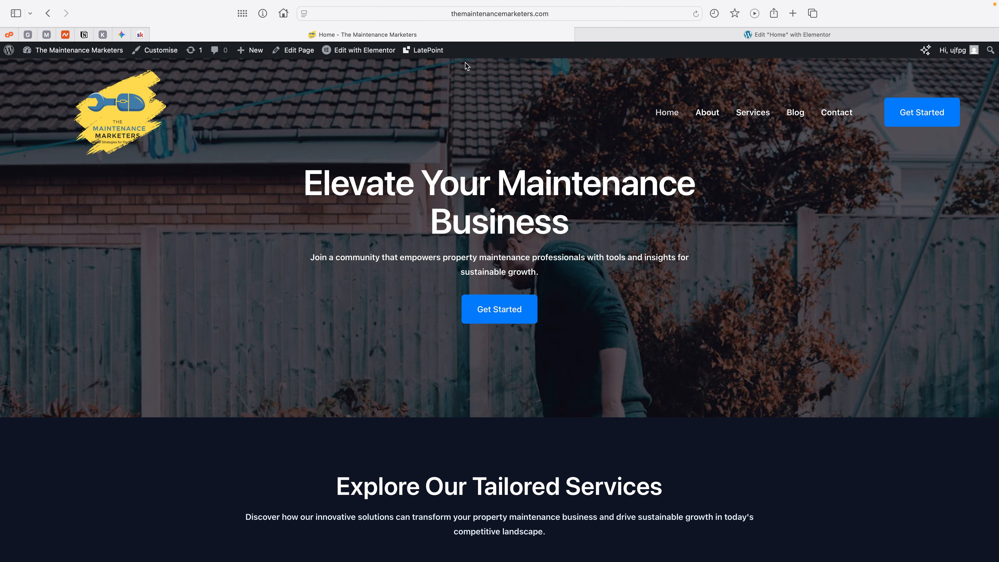
Step: View the site's About page, return to the Home page and open it in the Elementor editor
{"action": "mouse_move", "coordinate": [351, 53]}
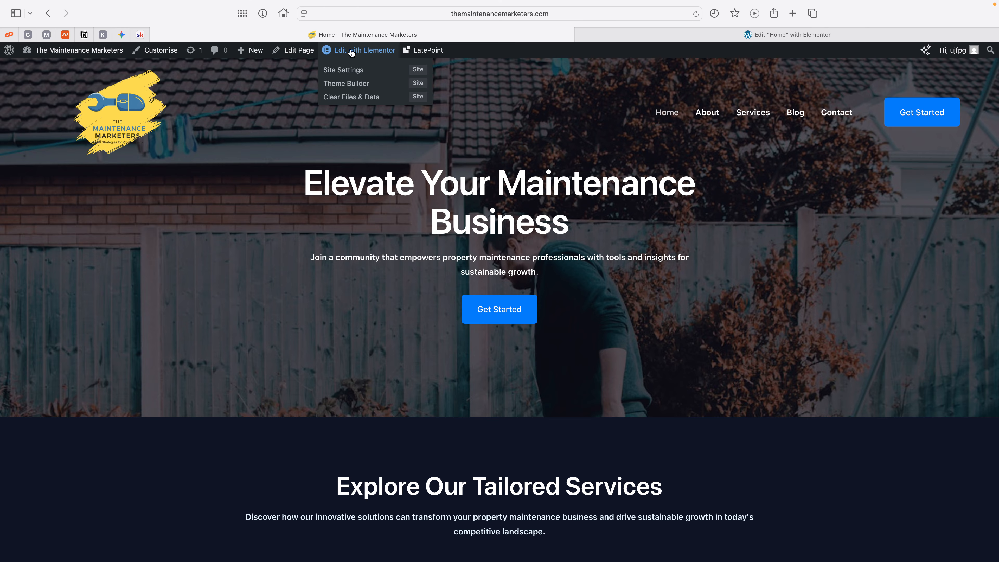
{"action": "left_click", "coordinate": [704, 118]}
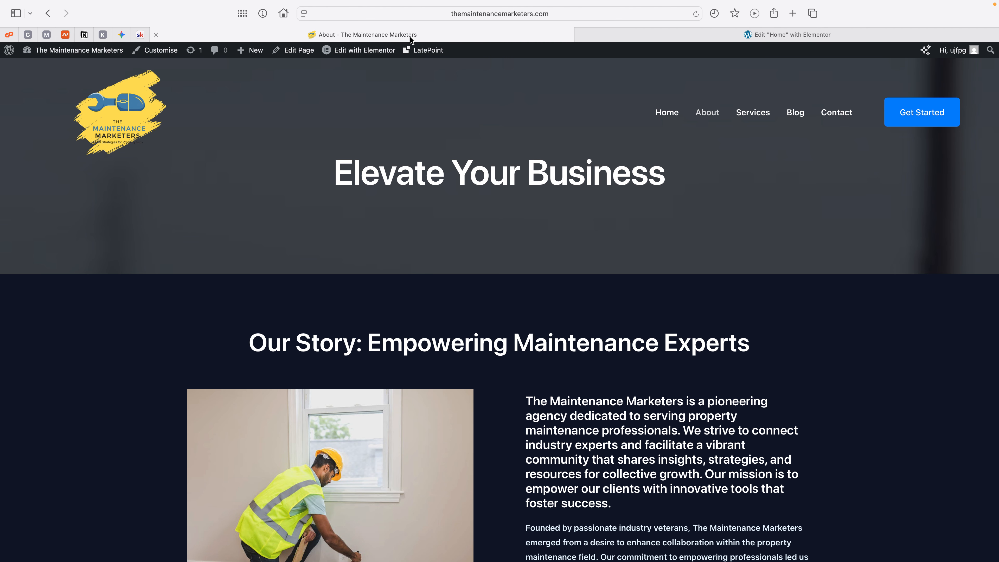
{"action": "left_click", "coordinate": [670, 114]}
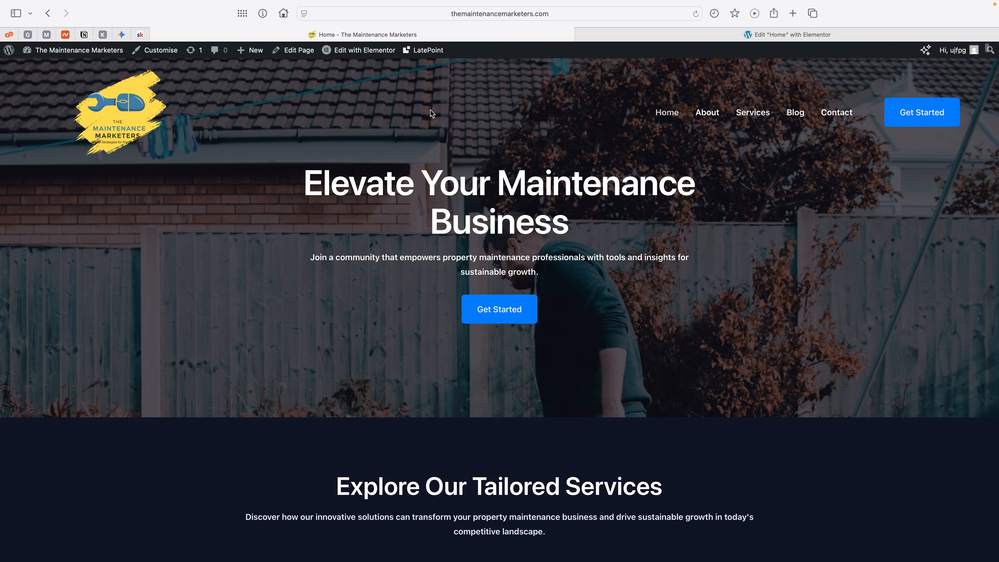
{"action": "left_click", "coordinate": [356, 52]}
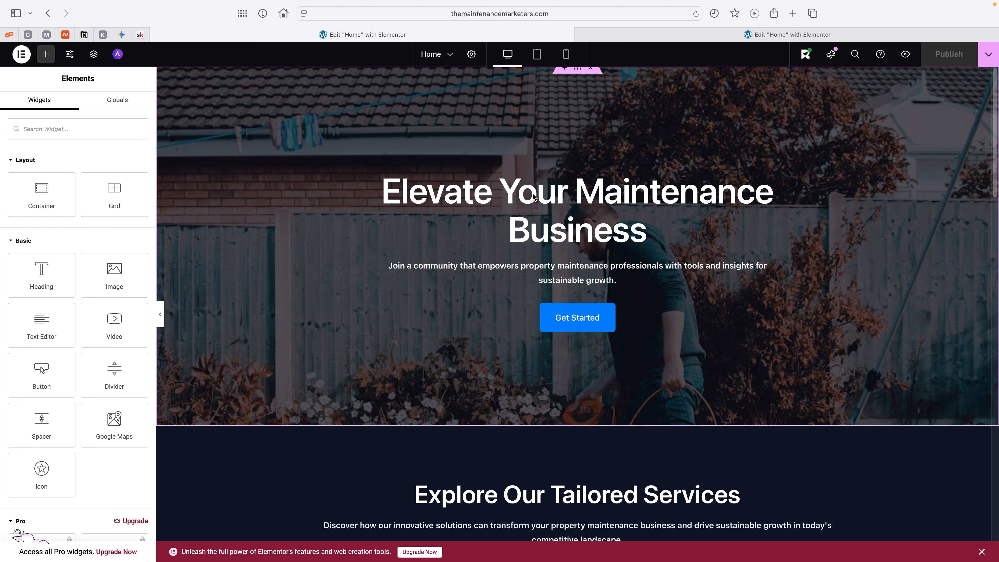
Step: Change the hero image box title to "Elevate Your Property Maintenance Business"
{"action": "left_click", "coordinate": [563, 209]}
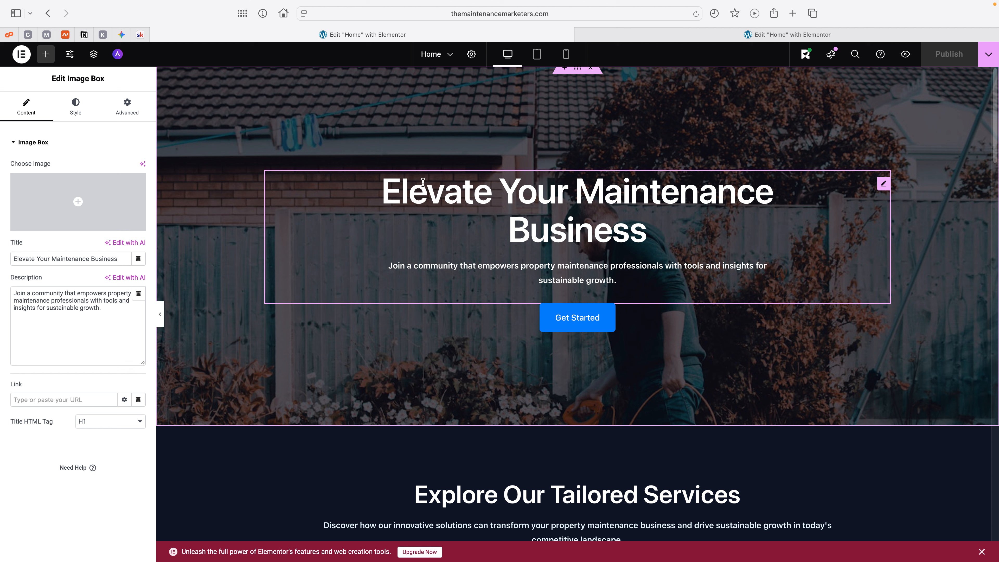
{"action": "left_click_drag", "start_coordinate": [388, 183], "coordinate": [597, 207]}
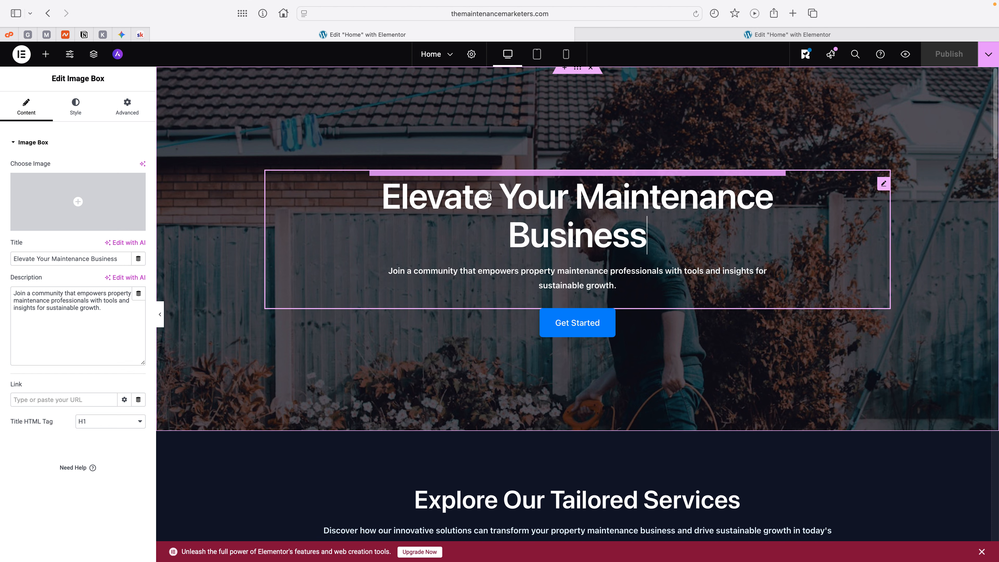
{"action": "left_click", "coordinate": [575, 197]}
{"action": "type", "text": "Prop"}
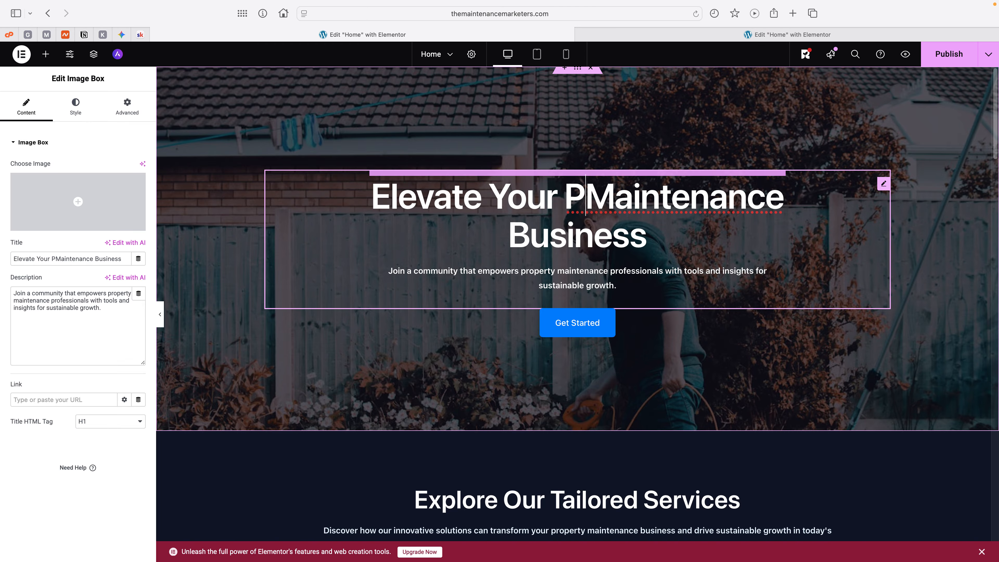
{"action": "type", "text": "erty"}
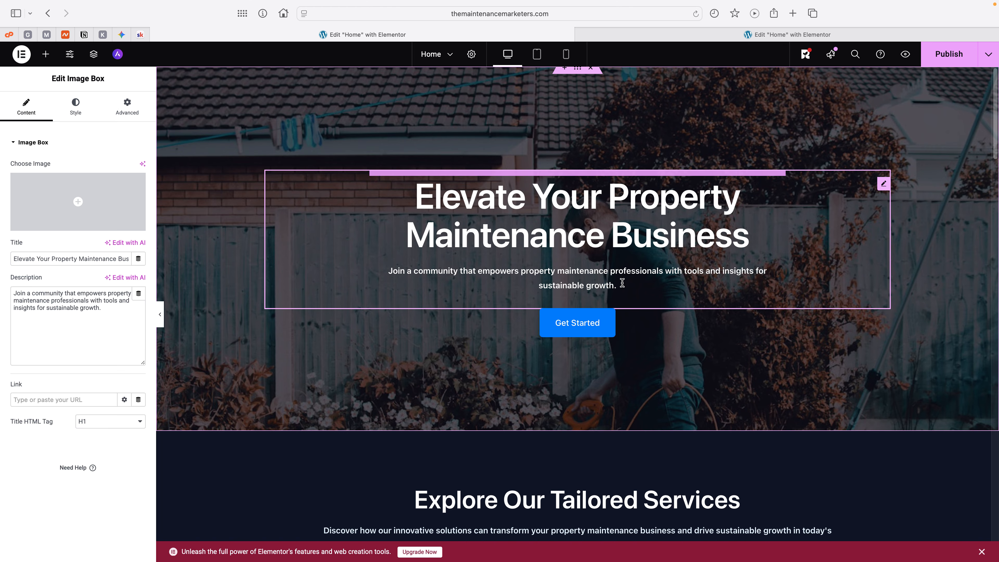
Step: Duplicate the hero image box's description sentence beneath the original, with a blank line between the two copies
{"action": "left_click_drag", "start_coordinate": [620, 286], "coordinate": [414, 270]}
{"action": "left_click_drag", "start_coordinate": [523, 287], "coordinate": [543, 252]}
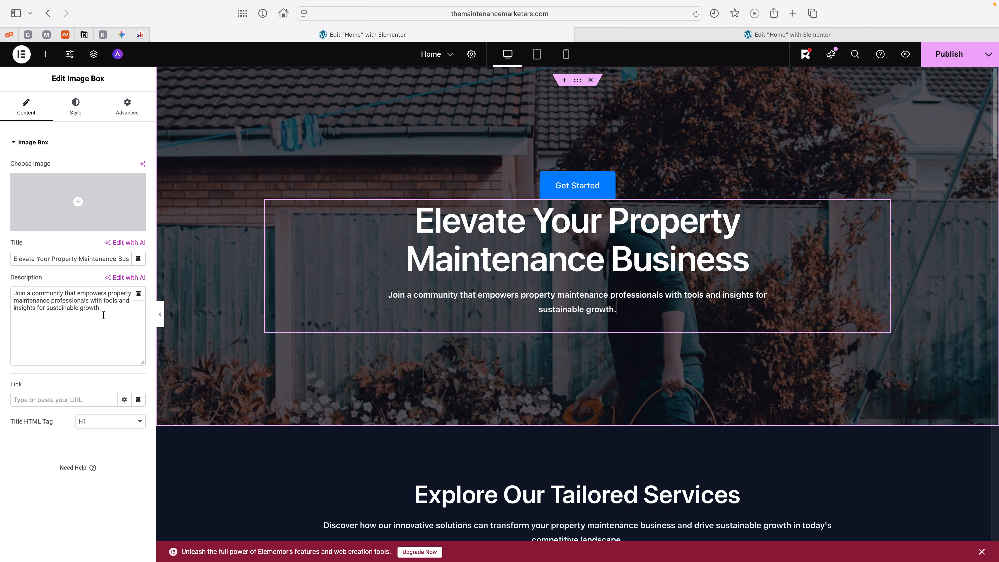
{"action": "left_click_drag", "start_coordinate": [105, 310], "coordinate": [14, 292]}
{"action": "key", "text": "super+c"}
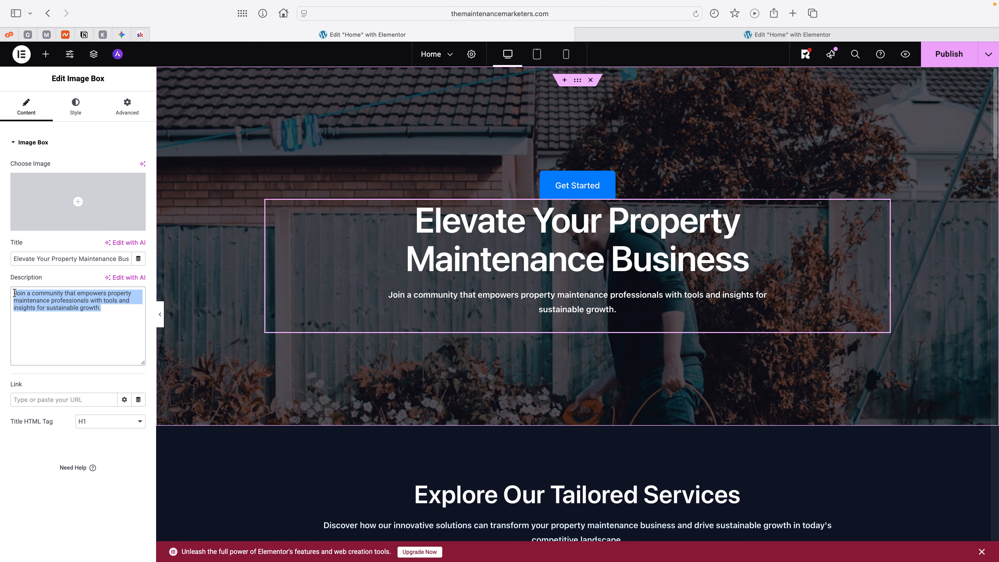
{"action": "left_click", "coordinate": [109, 307]}
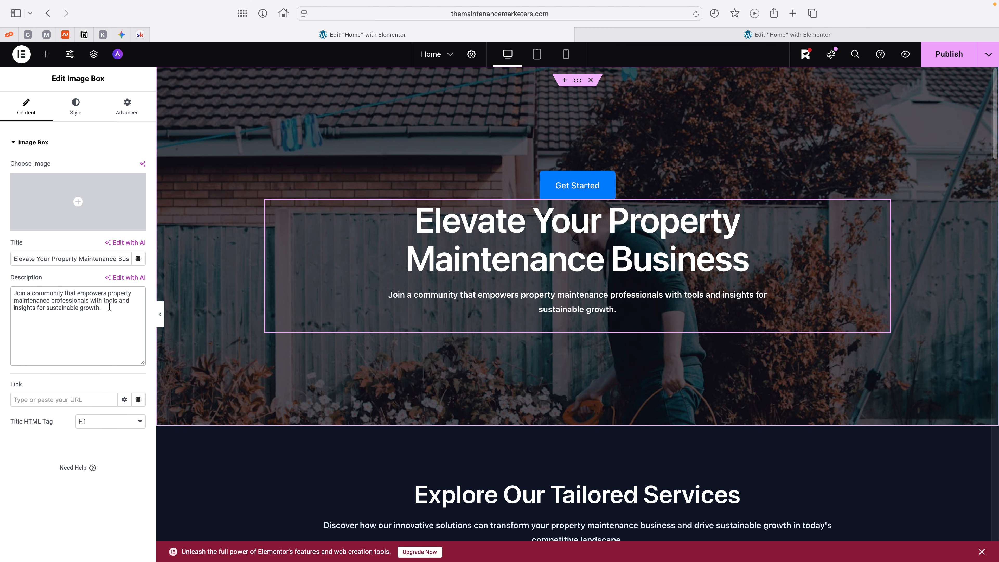
{"action": "key", "text": "Return"}
{"action": "key", "text": "super+v"}
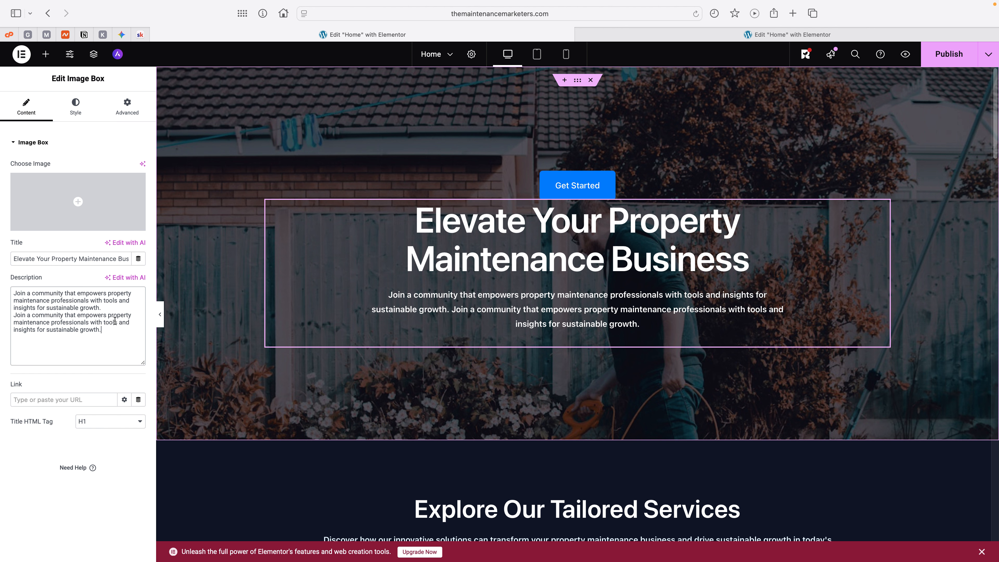
{"action": "left_click", "coordinate": [109, 308]}
{"action": "key", "text": "Return"}
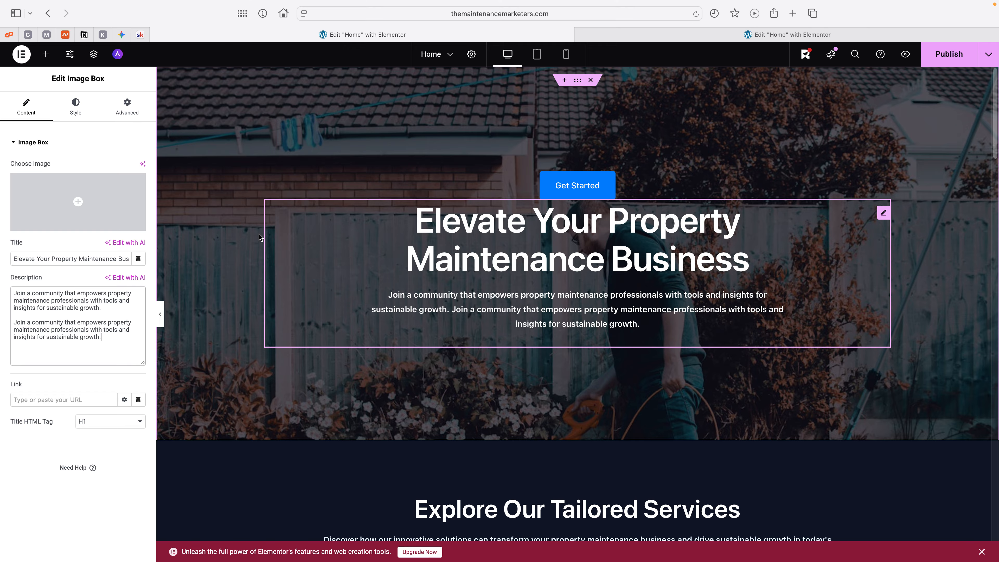
Step: Move the hero's Get Started button below the image box with the heading and description
{"action": "left_click", "coordinate": [130, 104]}
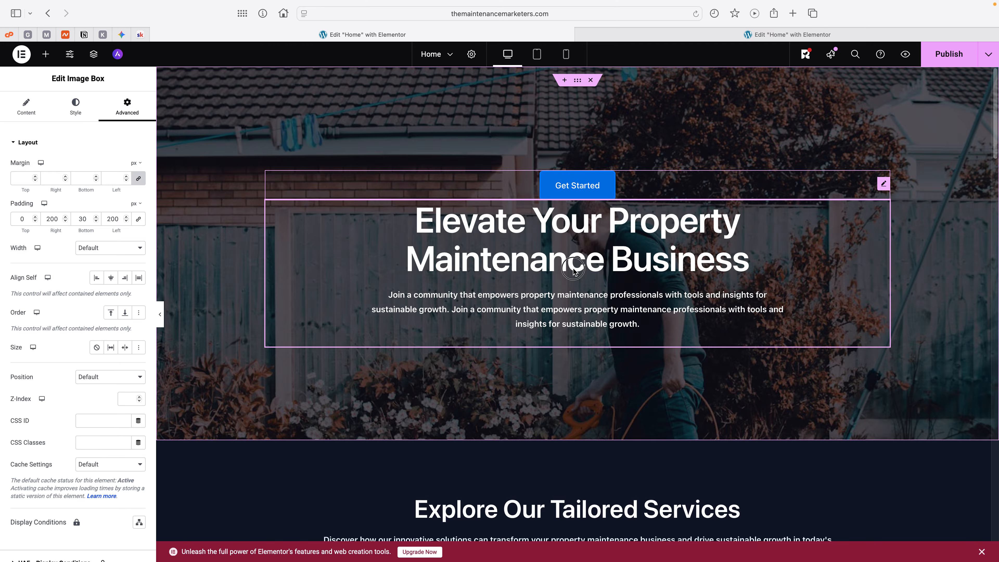
{"action": "left_click_drag", "start_coordinate": [585, 190], "coordinate": [583, 328]}
{"action": "left_click_drag", "start_coordinate": [580, 333], "coordinate": [579, 332]}
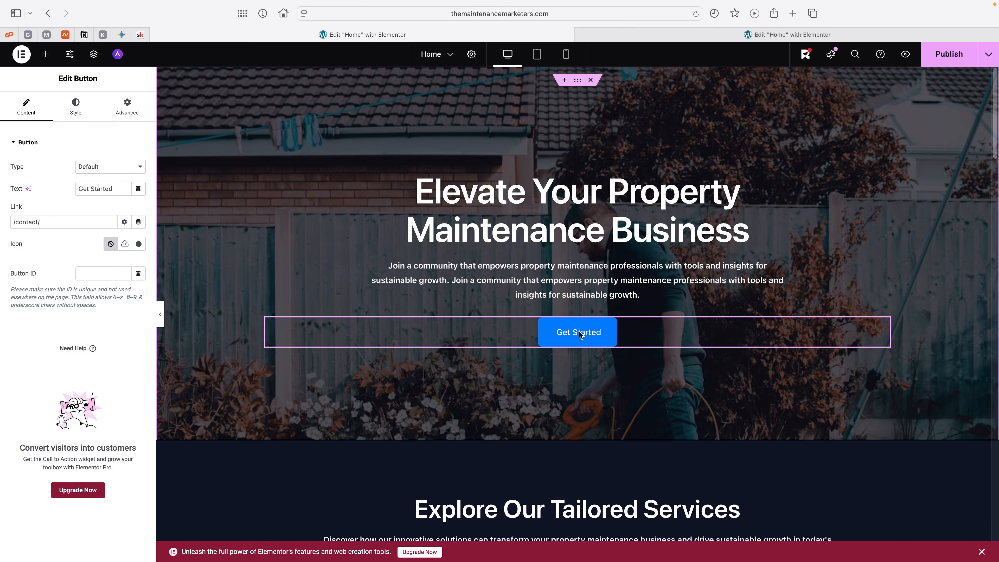
Step: Replace the hero button's text with "JOIN OUR FREE SKOOL TODAY! 🎉"
{"action": "left_click", "coordinate": [580, 334]}
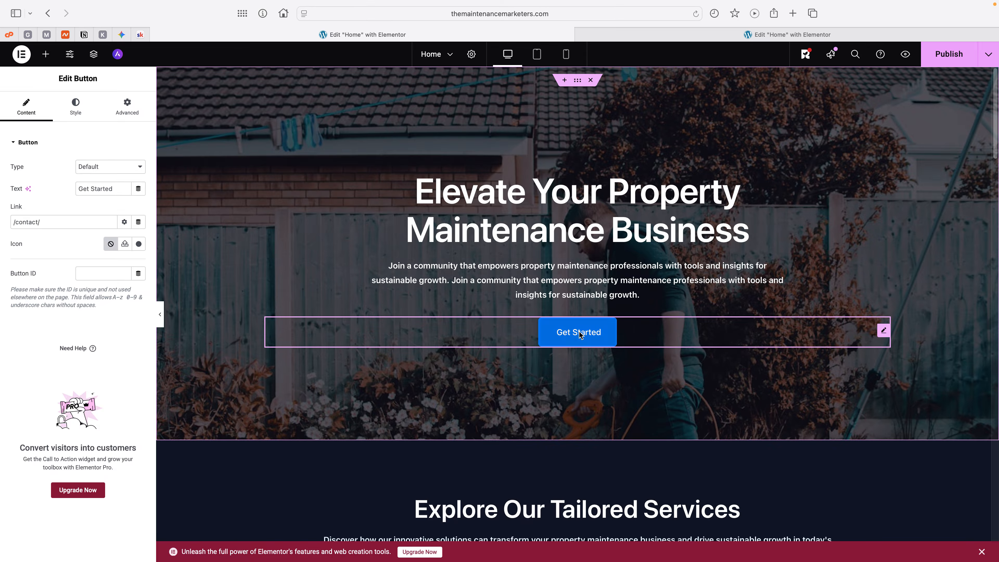
{"action": "key", "text": "BackSpace"}
{"action": "key", "text": "BackSpace"}
{"action": "key", "text": "BackSpace"}
{"action": "key", "text": "BackSpace"}
{"action": "key", "text": "BackSpace"}
{"action": "key", "text": "BackSpace"}
{"action": "key", "text": "BackSpace"}
{"action": "key", "text": "BackSpace"}
{"action": "key", "text": "BackSpace"}
{"action": "key", "text": "BackSpace"}
{"action": "key", "text": "BackSpace"}
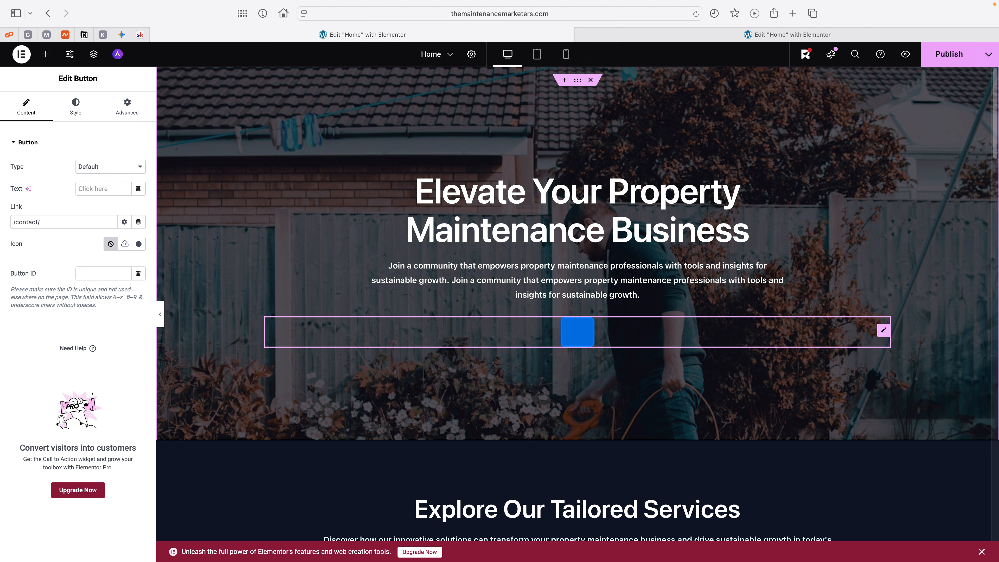
{"action": "type", "text": "JOIN OUR"}
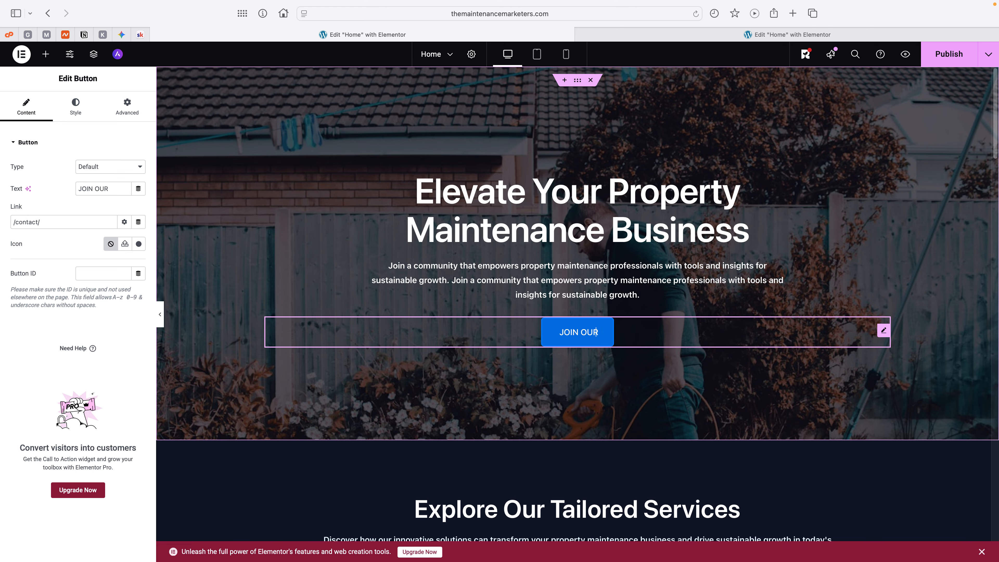
{"action": "type", "text": " FREE $"}
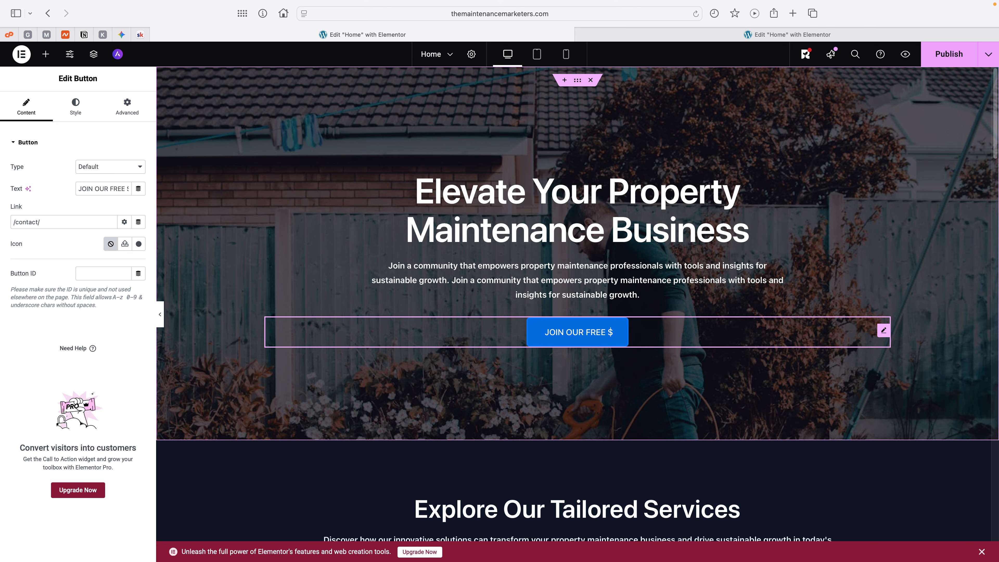
{"action": "key", "text": "BackSpace"}
{"action": "type", "text": "SKOOL †"}
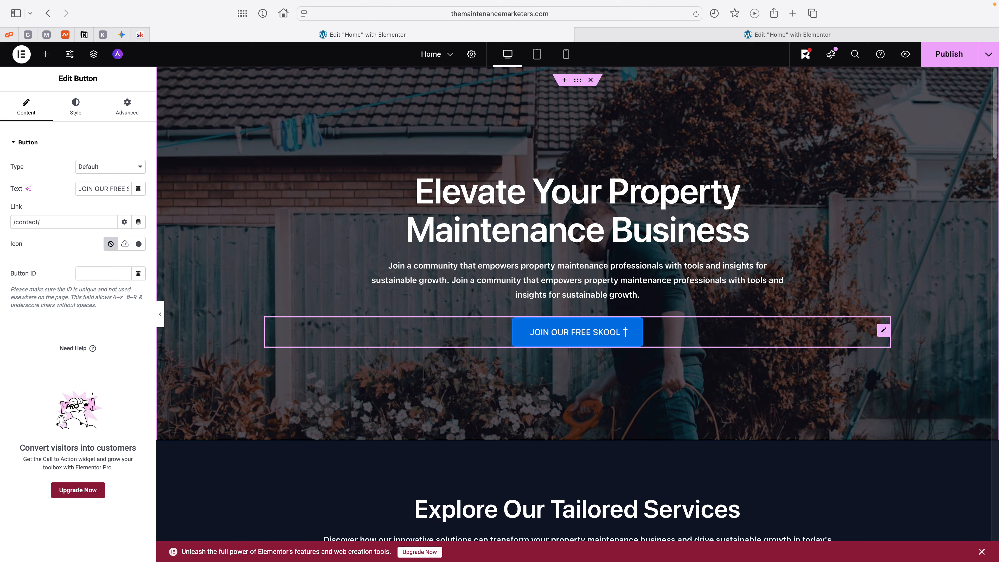
{"action": "type", "text": "TODAY"}
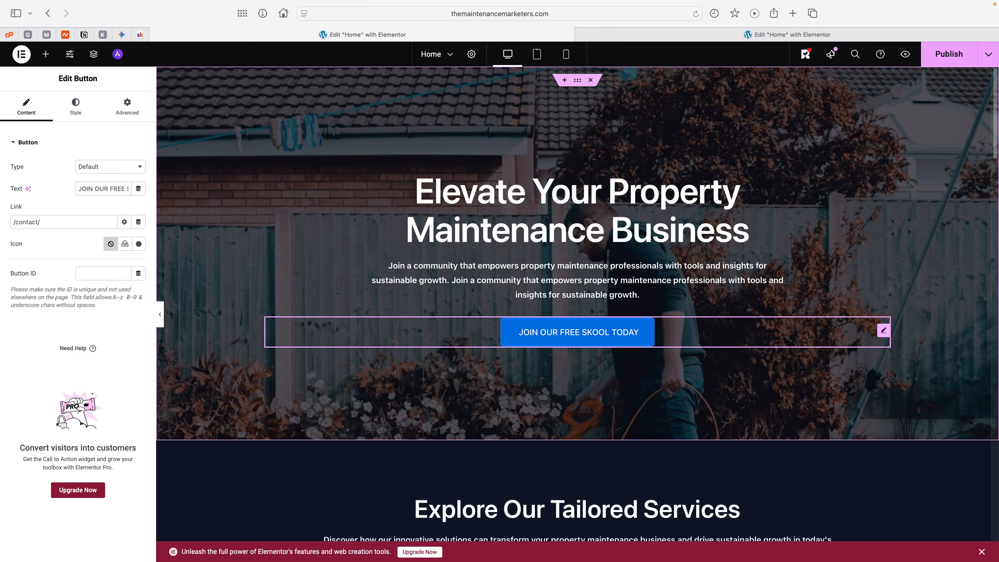
{"action": "type", "text": "!"}
{"action": "key", "text": "ctrl+super+space"}
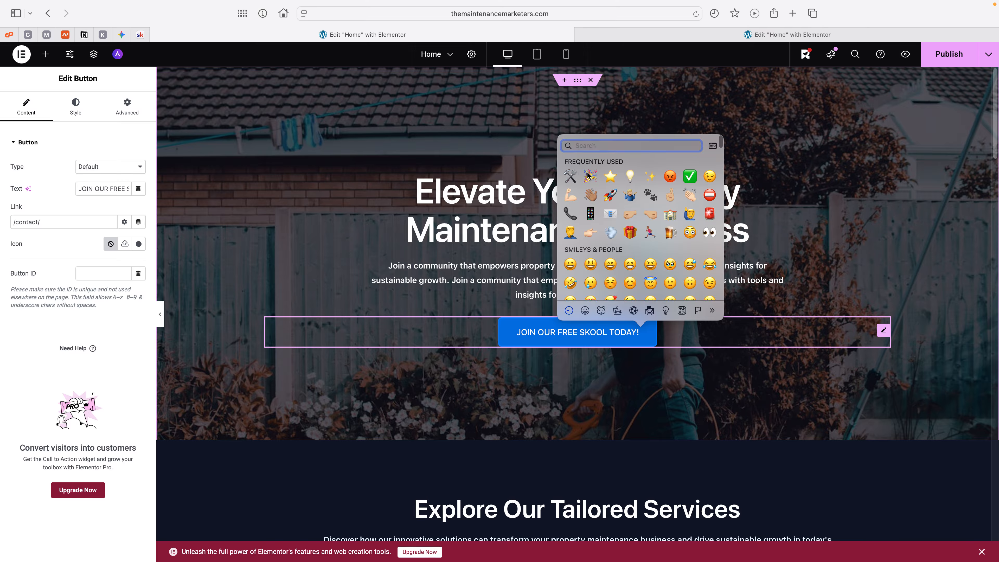
{"action": "key", "text": "Escape"}
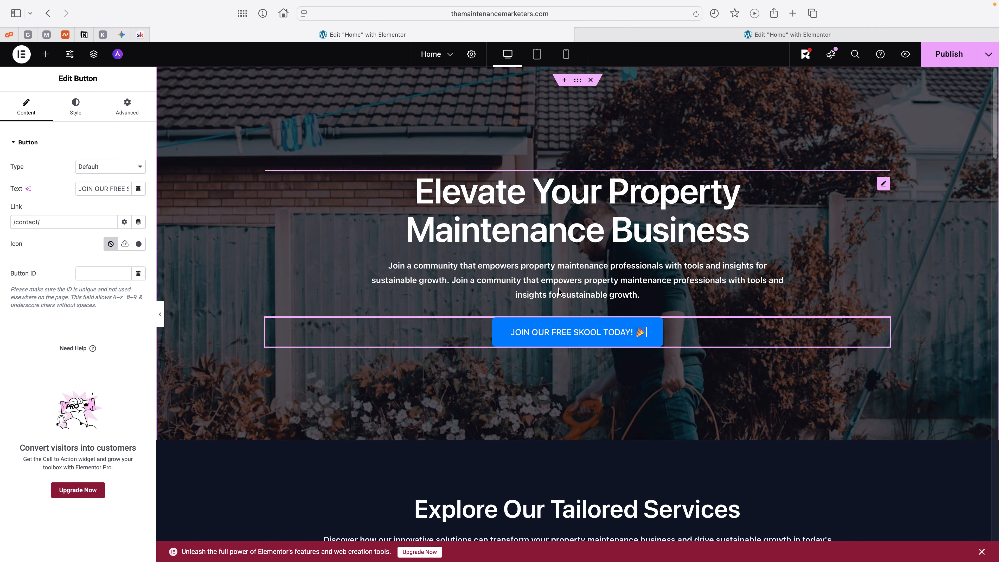
Step: Try the Success type on the hero button and settle on the Warning type
{"action": "scroll", "coordinate": [558, 290], "scroll_direction": "down", "scroll_amount": 3}
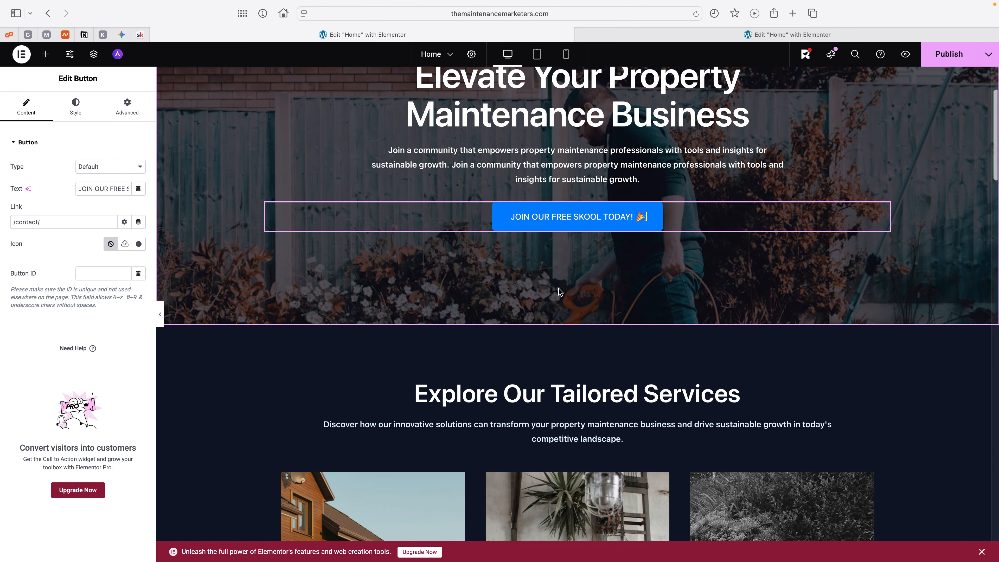
{"action": "scroll", "coordinate": [558, 291], "scroll_direction": "up", "scroll_amount": 3}
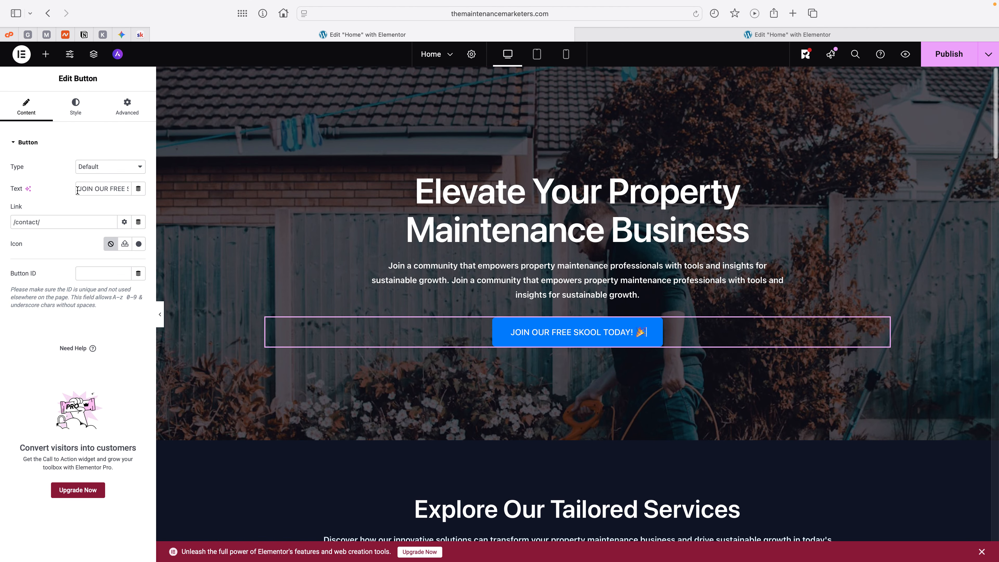
{"action": "left_click", "coordinate": [122, 171]}
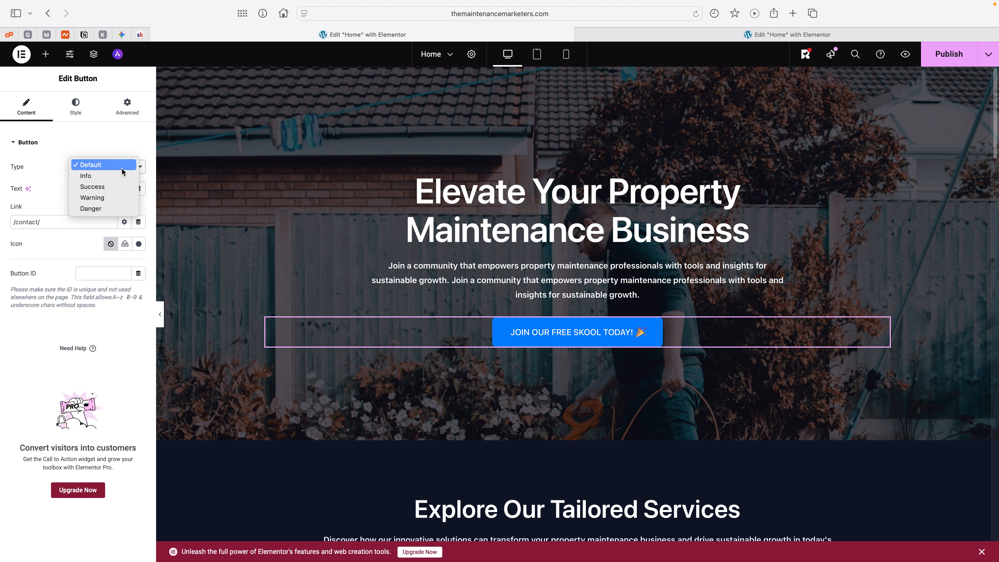
{"action": "left_click", "coordinate": [33, 147]}
{"action": "left_click", "coordinate": [30, 145]}
{"action": "left_click", "coordinate": [31, 146]}
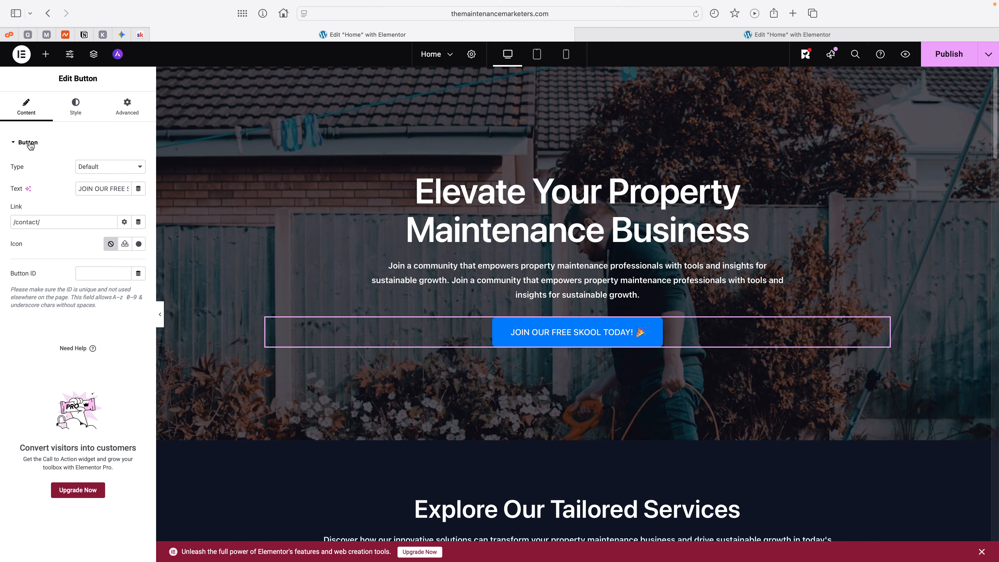
{"action": "left_click", "coordinate": [125, 169]}
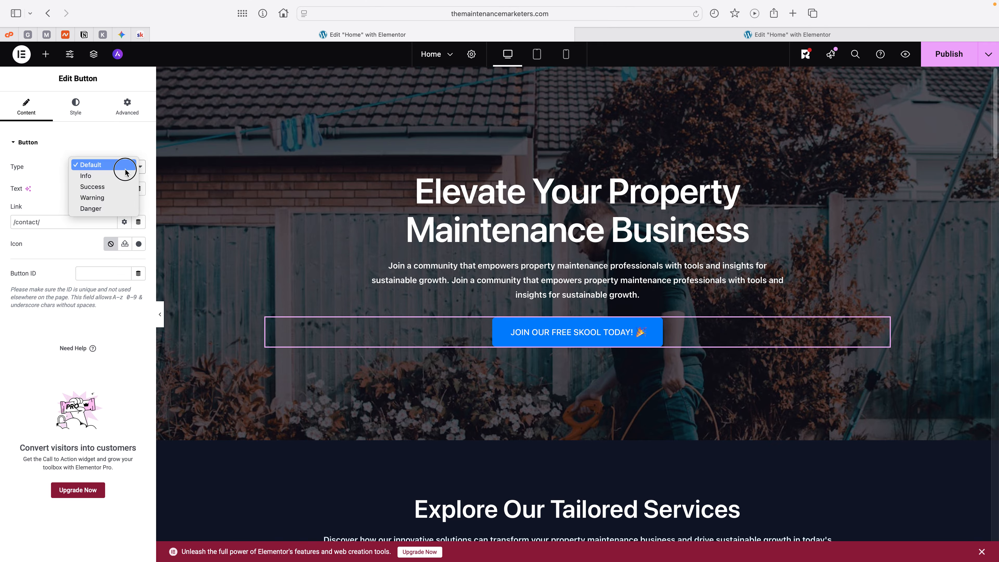
{"action": "left_click", "coordinate": [125, 171]}
{"action": "left_click", "coordinate": [121, 165]}
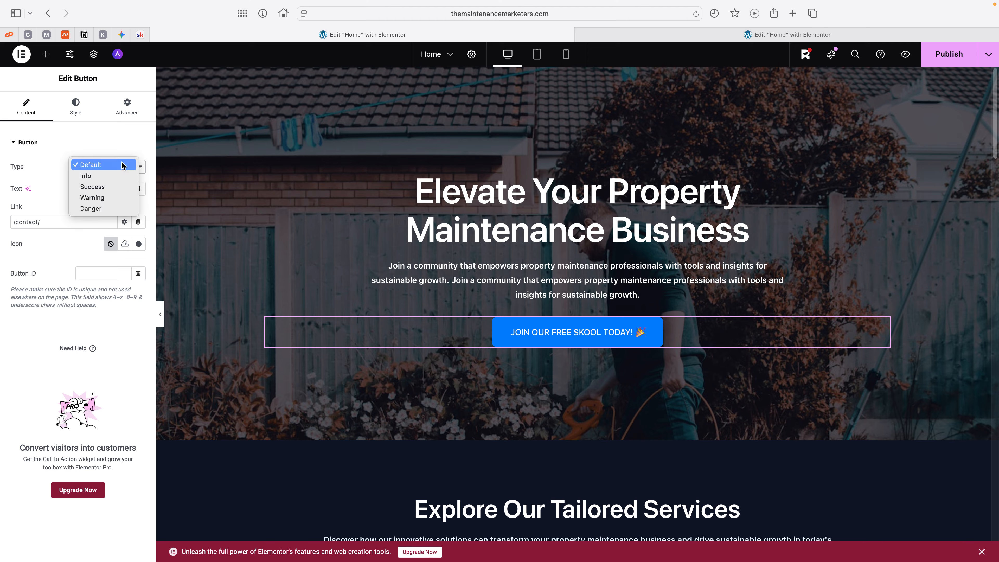
{"action": "left_click", "coordinate": [102, 186]}
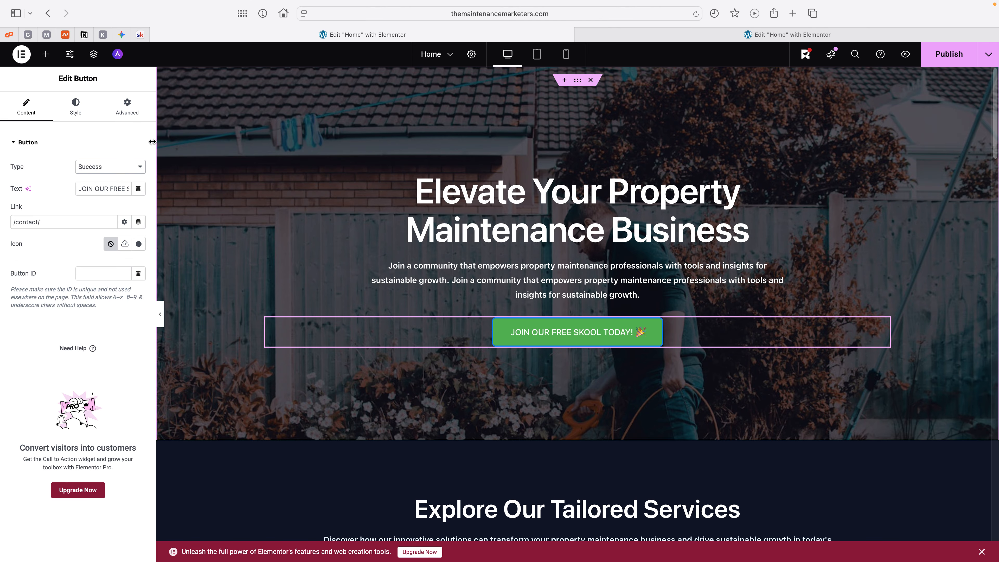
{"action": "left_click", "coordinate": [140, 167]}
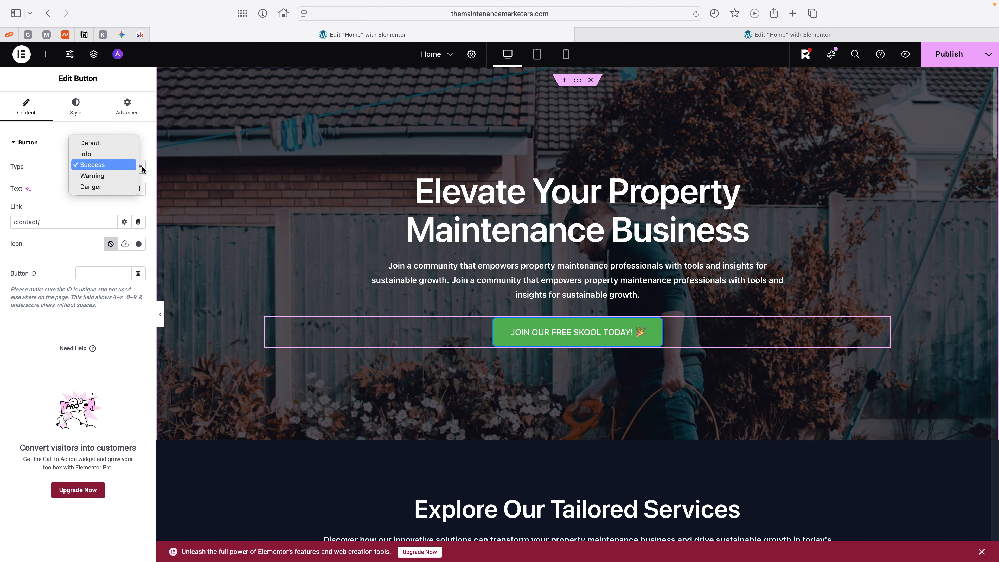
{"action": "left_click", "coordinate": [98, 178]}
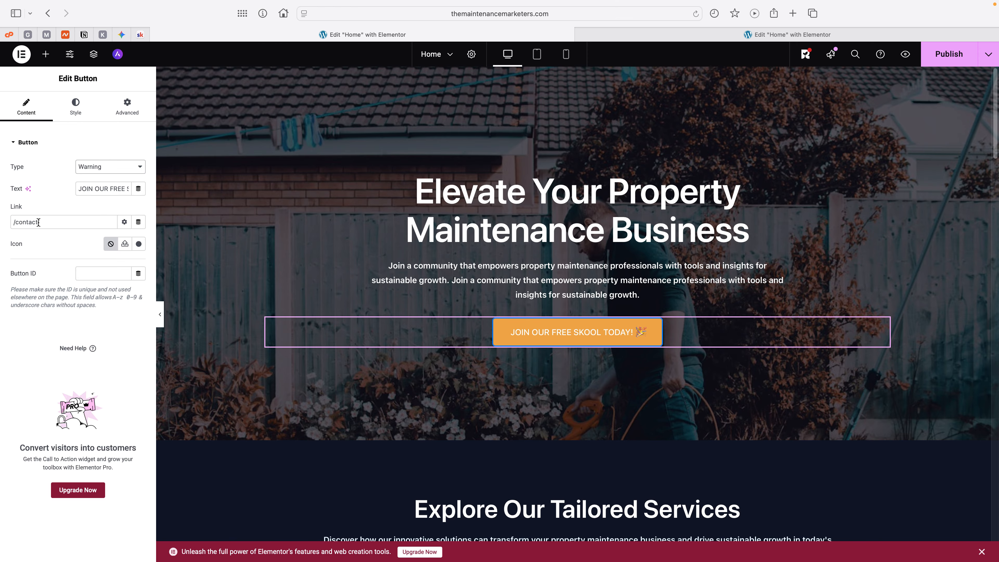
Step: Copy the link of the Skool community's About page and use it to replace the hero button's link in the Elementor editor
{"action": "left_click", "coordinate": [48, 222]}
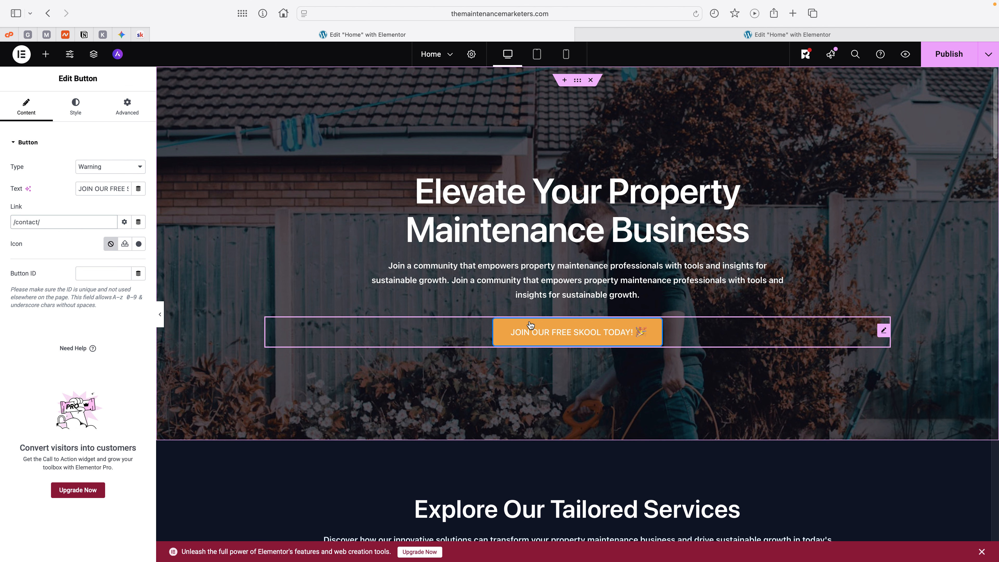
{"action": "left_click", "coordinate": [140, 35]}
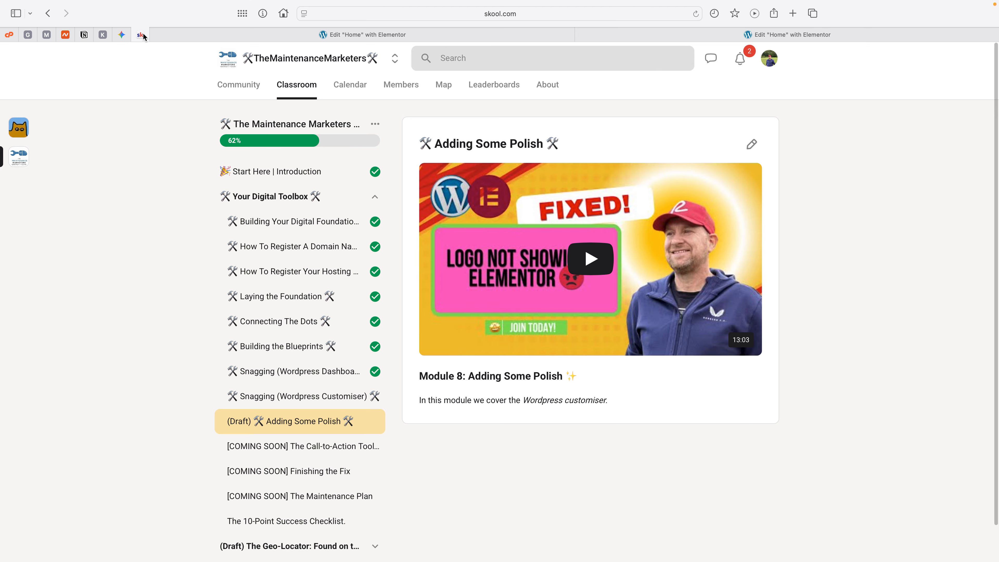
{"action": "right_click", "coordinate": [545, 86]}
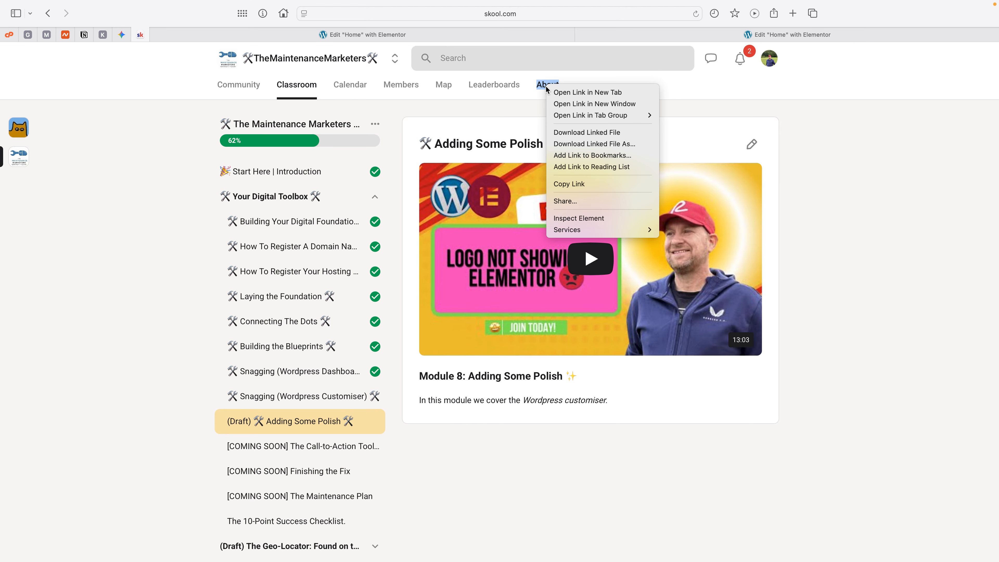
{"action": "left_click", "coordinate": [578, 191]}
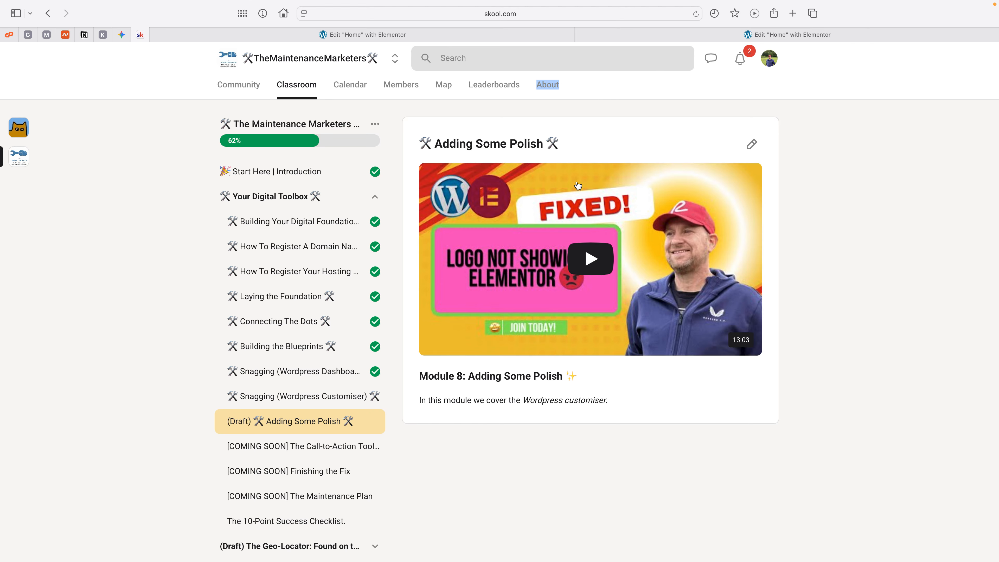
{"action": "left_click", "coordinate": [383, 35]}
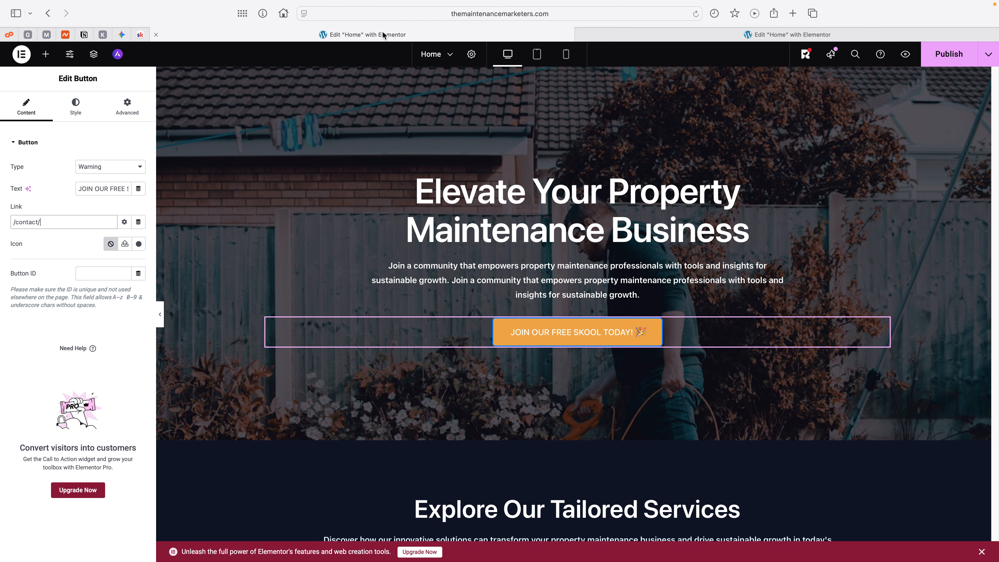
{"action": "left_click_drag", "start_coordinate": [54, 223], "coordinate": [10, 223]}
{"action": "key", "text": "super+v"}
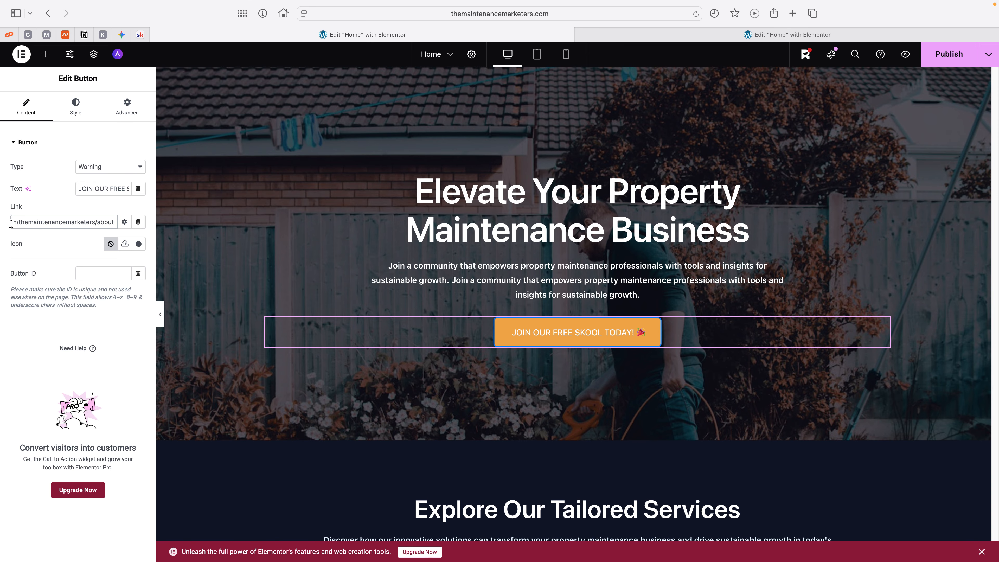
Step: Set the hero button's link to open in a new window
{"action": "left_click", "coordinate": [123, 222]}
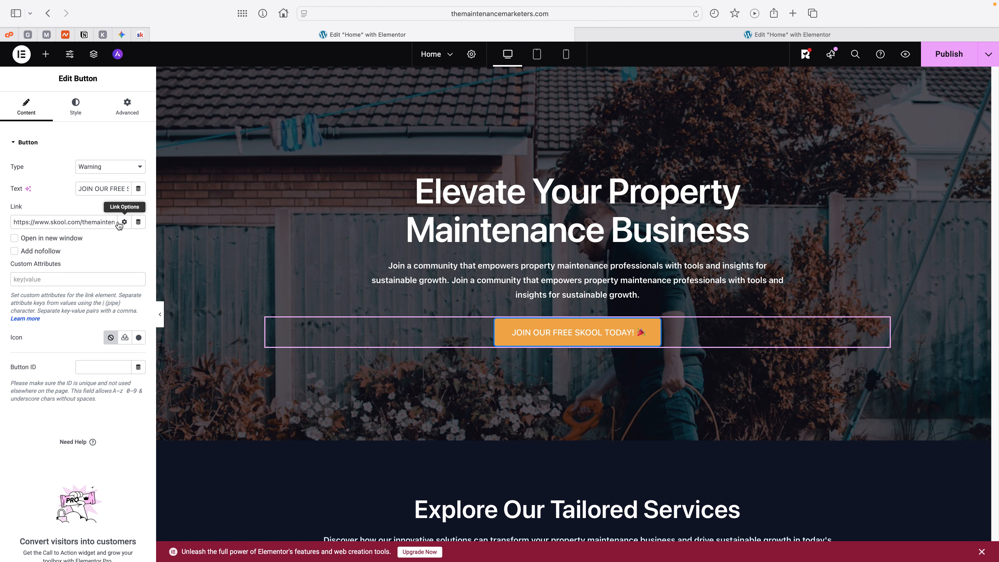
{"action": "left_click", "coordinate": [14, 239]}
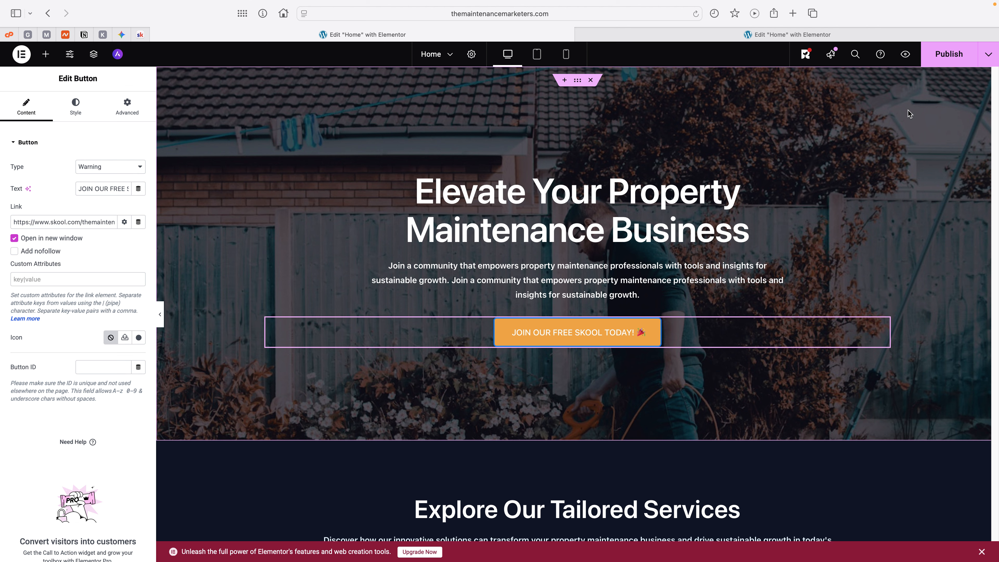
{"action": "left_click", "coordinate": [141, 35]}
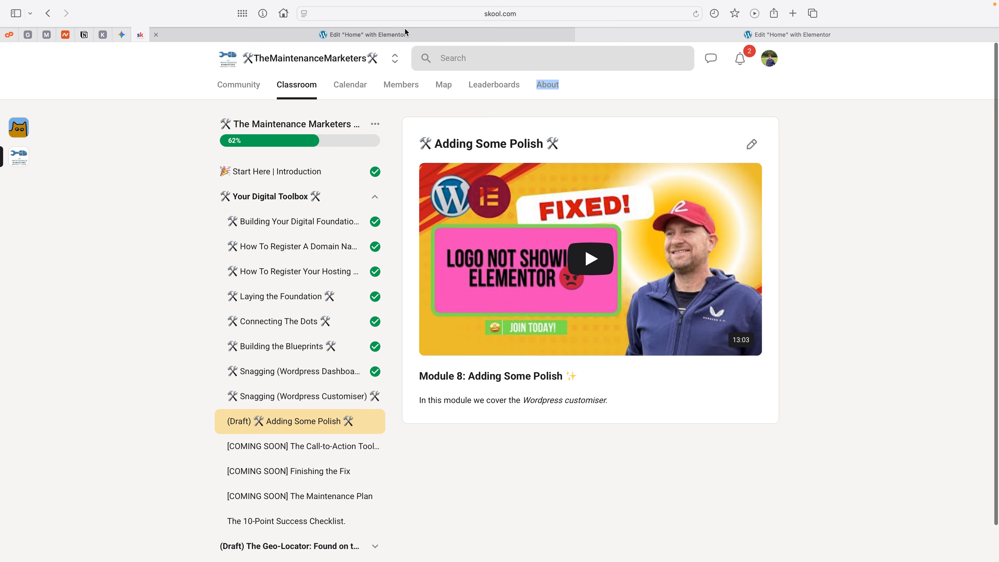
{"action": "left_click", "coordinate": [385, 36]}
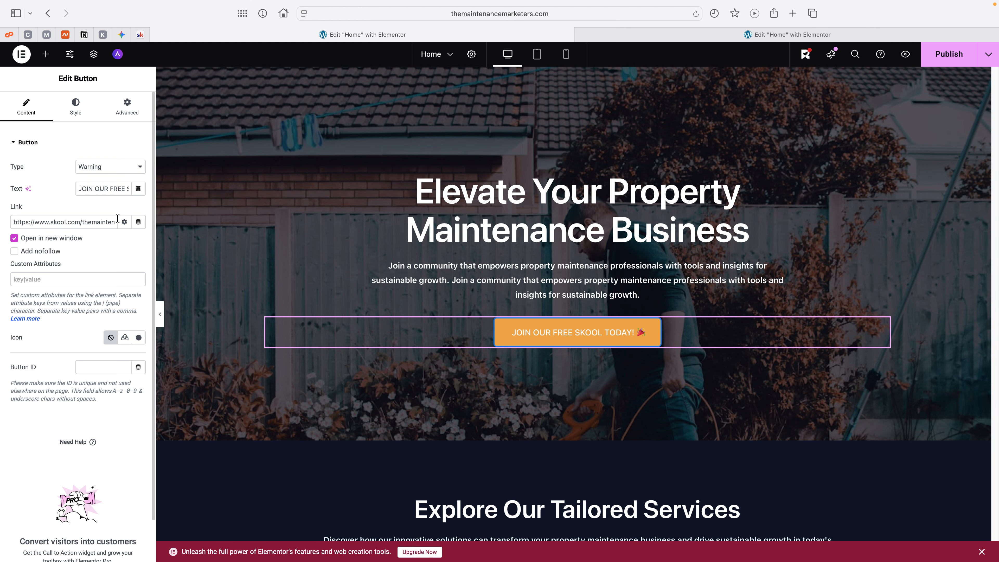
Step: Try the site's own About page as the hero button's link, and paste the Skool About page link back in
{"action": "left_click", "coordinate": [125, 222]}
{"action": "left_click", "coordinate": [125, 222]}
{"action": "left_click_drag", "start_coordinate": [16, 221], "coordinate": [133, 221]}
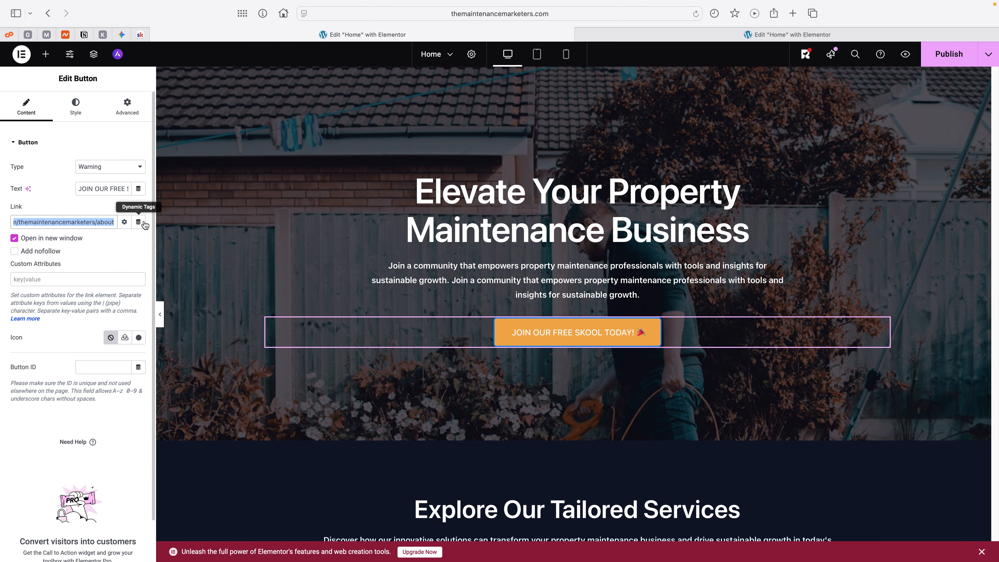
{"action": "key", "text": "BackSpace"}
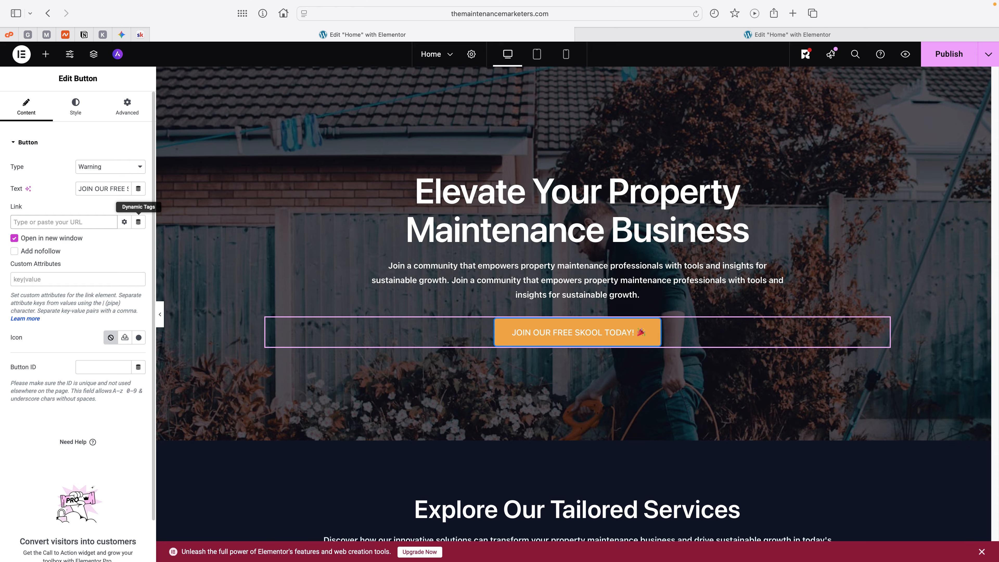
{"action": "type", "text": "ABOUT"}
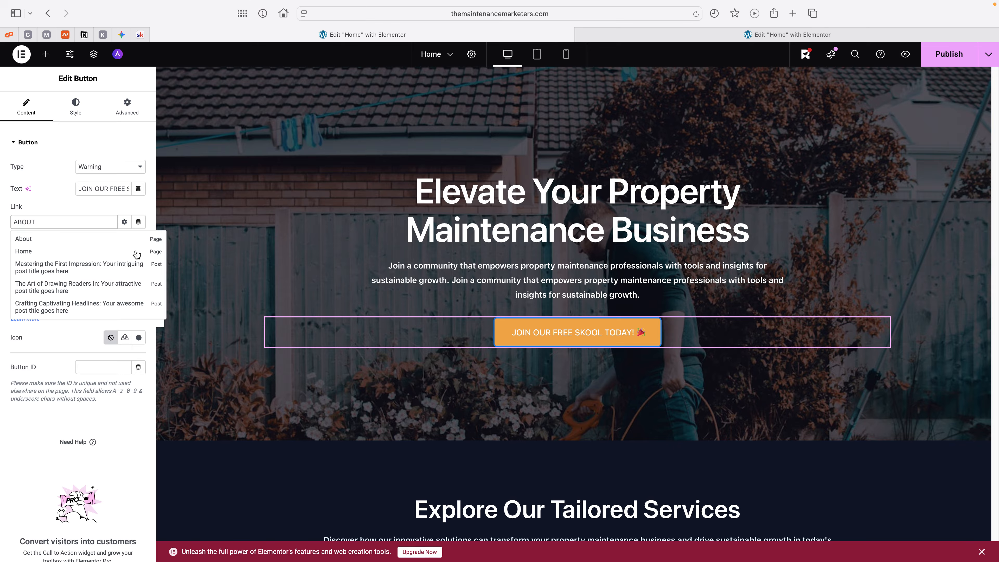
{"action": "left_click", "coordinate": [34, 240]}
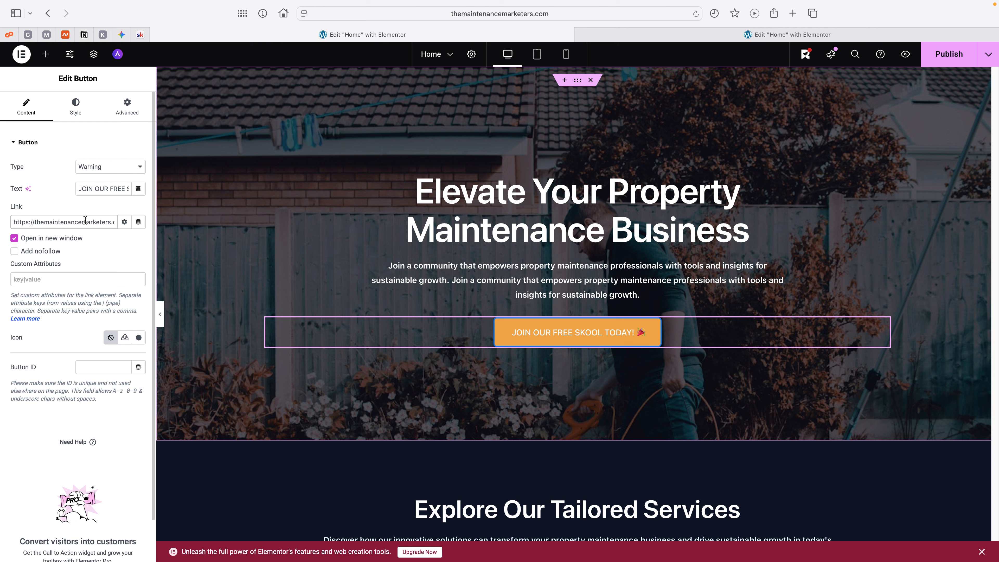
{"action": "left_click_drag", "start_coordinate": [86, 222], "coordinate": [151, 222]}
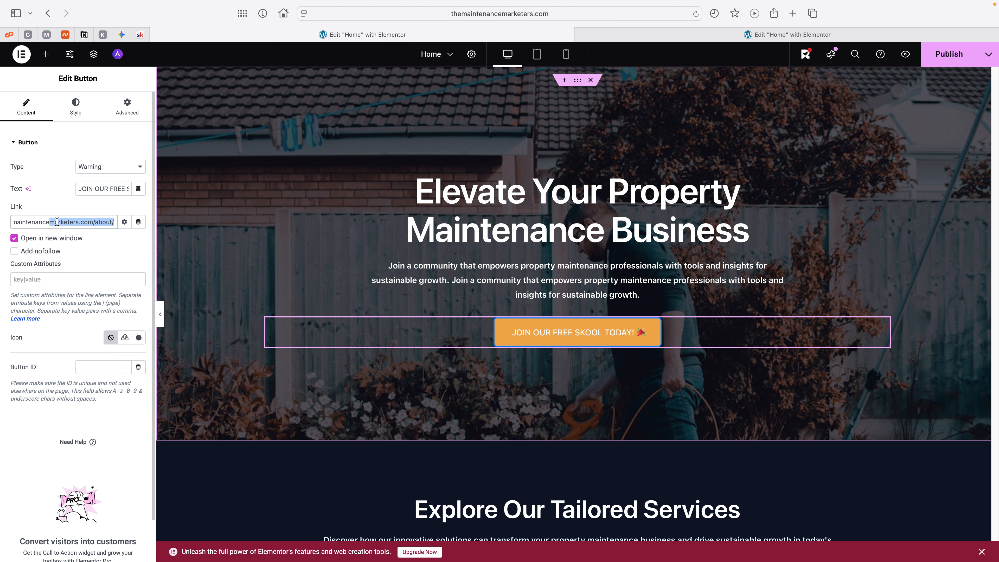
{"action": "left_click", "coordinate": [114, 235]}
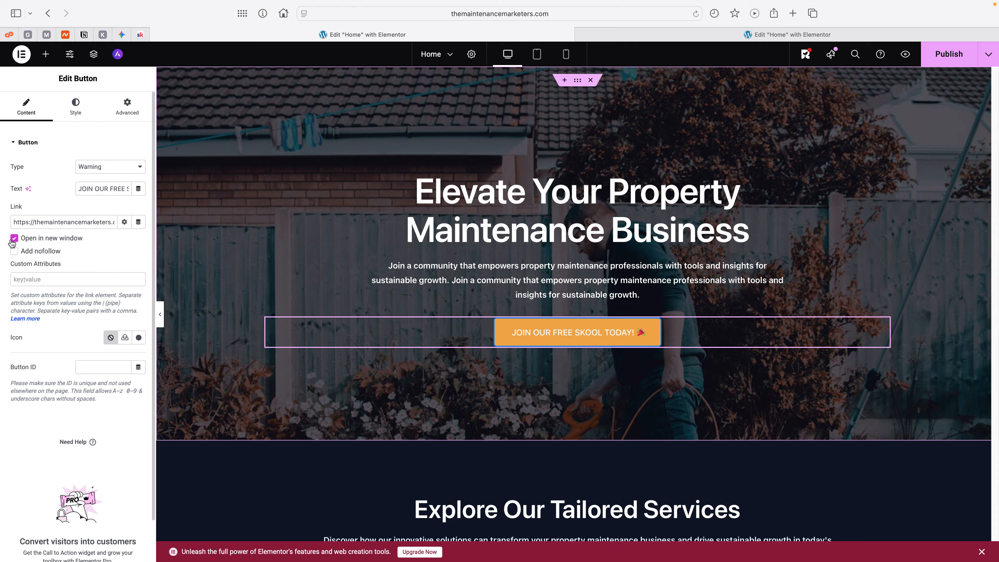
{"action": "triple_click", "coordinate": [59, 224]}
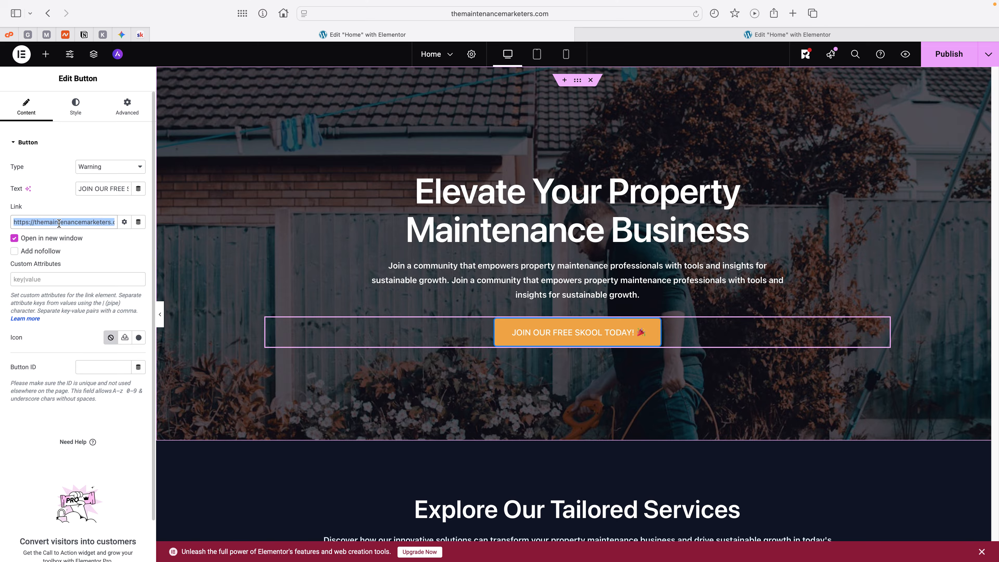
{"action": "key", "text": "super+v"}
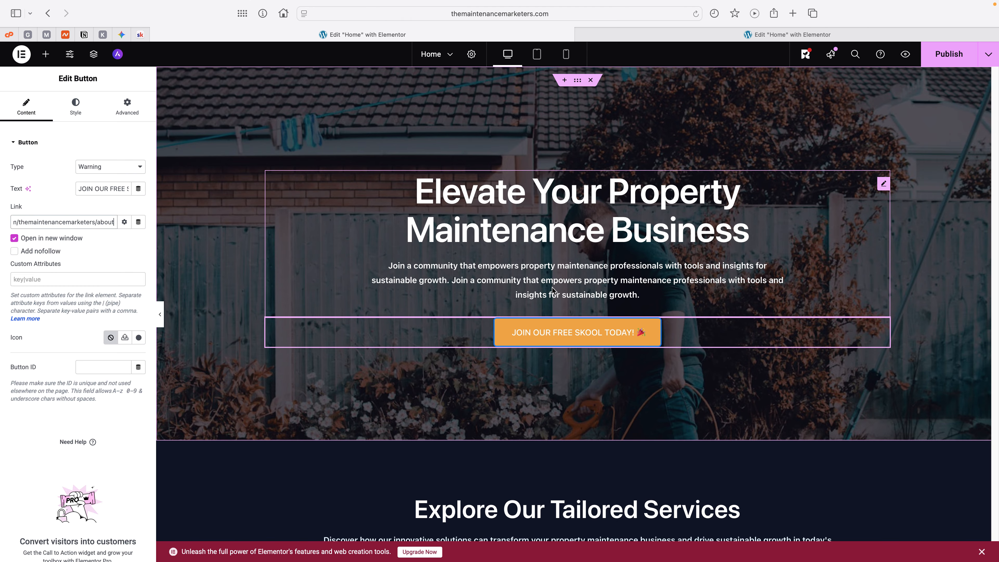
Step: Open the background overlay settings of the hero container
{"action": "scroll", "coordinate": [588, 273], "scroll_direction": "down", "scroll_amount": 2}
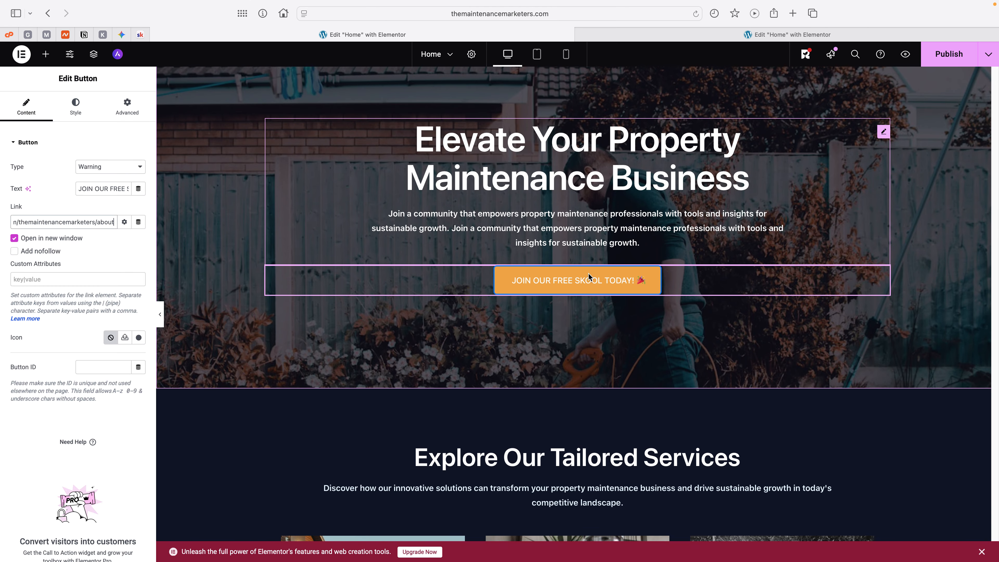
{"action": "scroll", "coordinate": [589, 275], "scroll_direction": "down", "scroll_amount": 4}
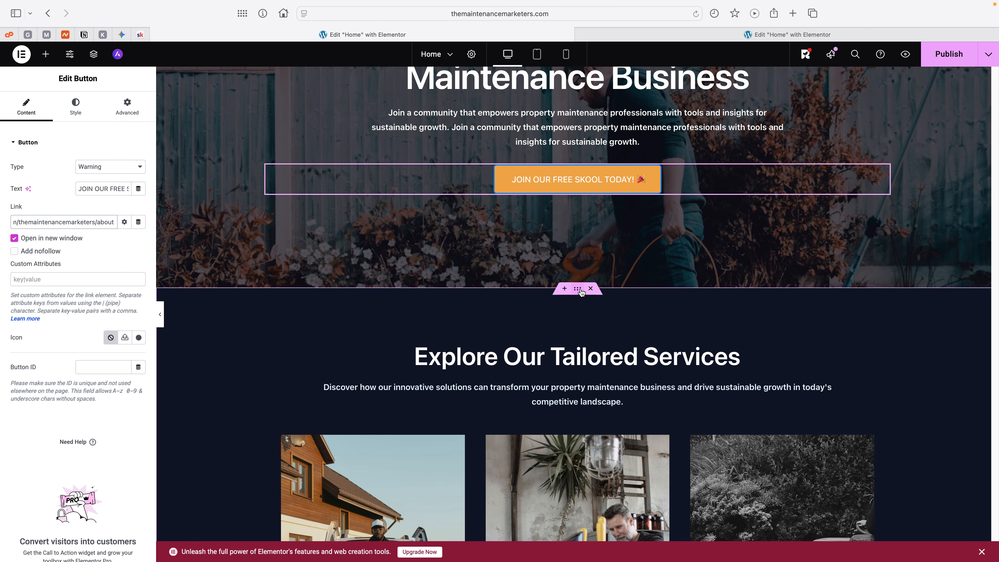
{"action": "left_click", "coordinate": [577, 290]}
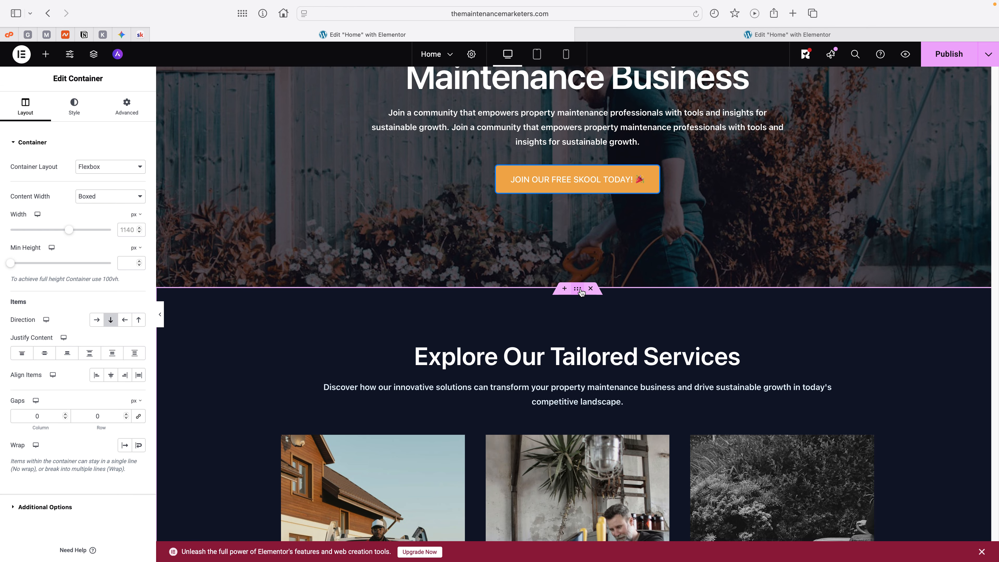
{"action": "scroll", "coordinate": [580, 292], "scroll_direction": "up", "scroll_amount": 6}
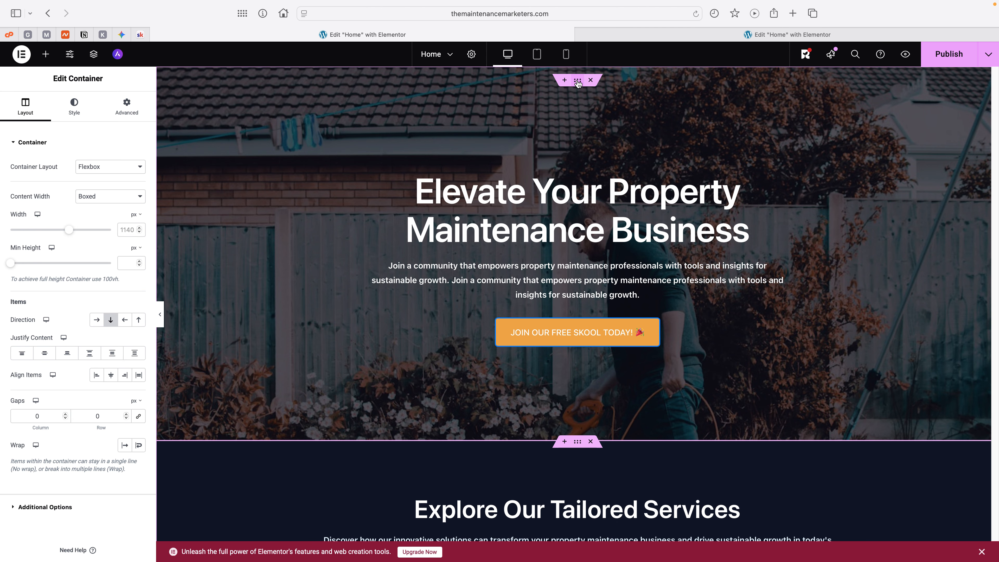
{"action": "left_click", "coordinate": [577, 83]}
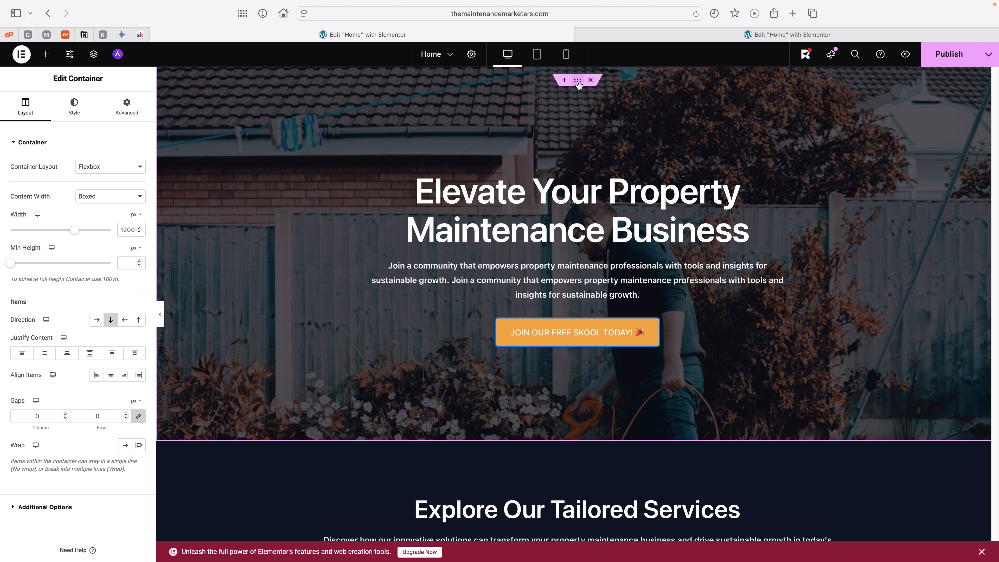
{"action": "left_click", "coordinate": [68, 113]}
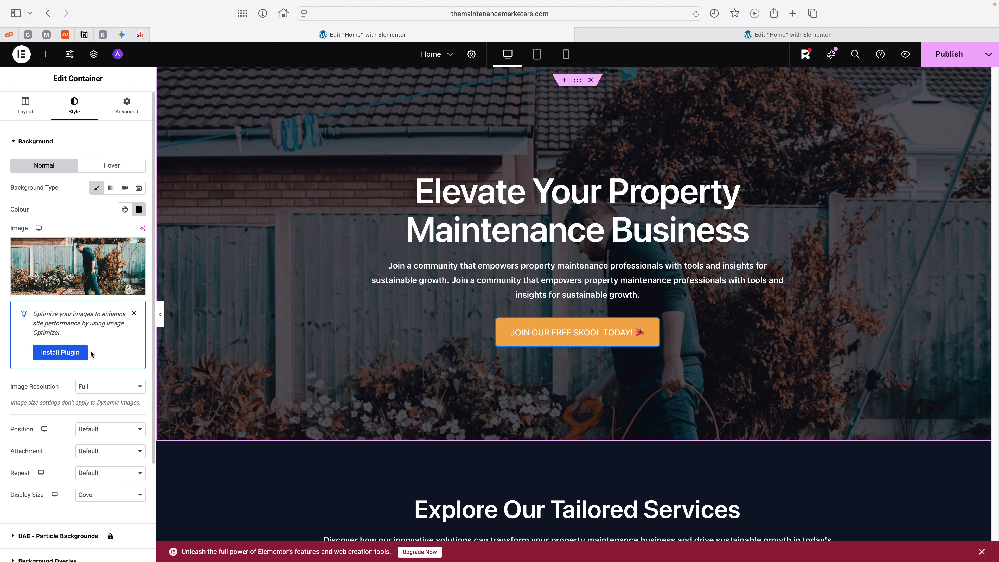
{"action": "scroll", "coordinate": [90, 353], "scroll_direction": "down", "scroll_amount": 2}
{"action": "scroll", "coordinate": [89, 349], "scroll_direction": "down", "scroll_amount": 4}
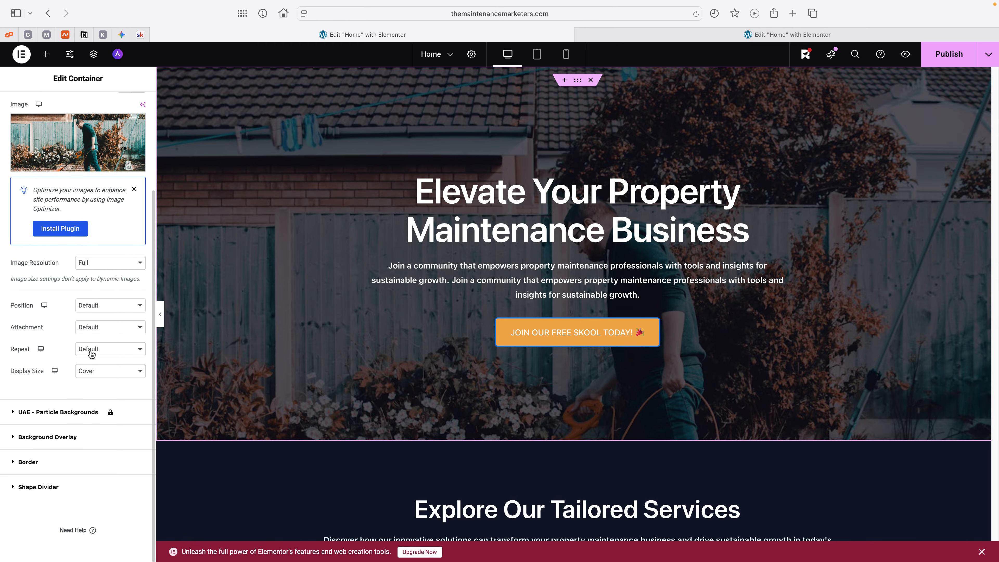
{"action": "left_click", "coordinate": [64, 437]}
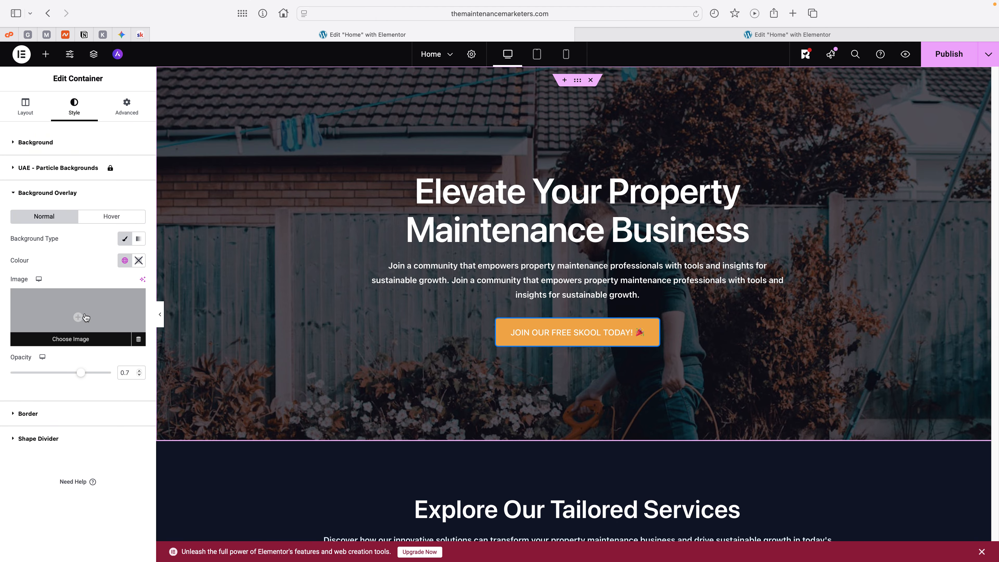
Step: Toggle the hero's Classic background overlay off and back on, and try the Accent and Primary global colours for it
{"action": "left_click", "coordinate": [125, 239]}
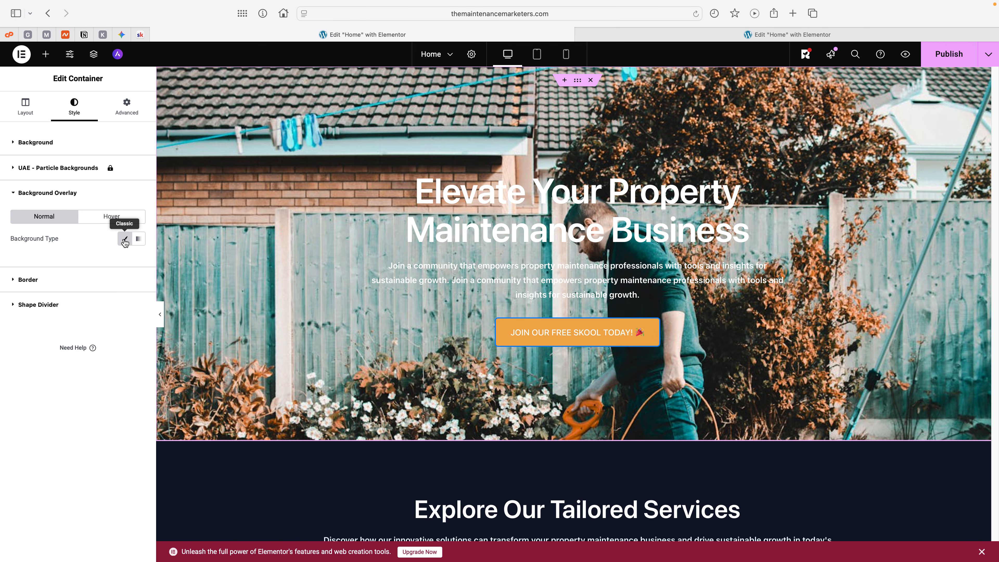
{"action": "left_click", "coordinate": [124, 239]}
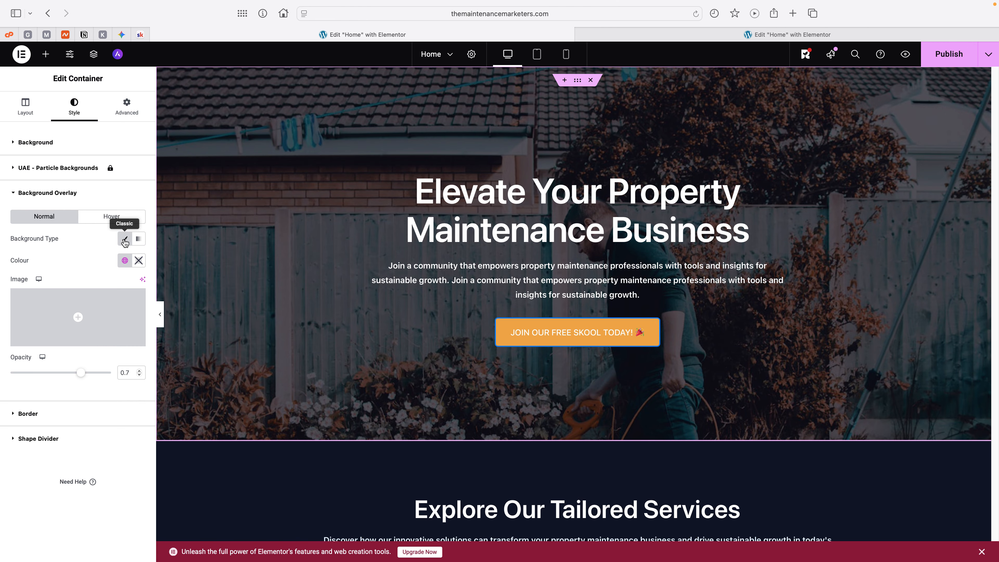
{"action": "left_click", "coordinate": [124, 261]}
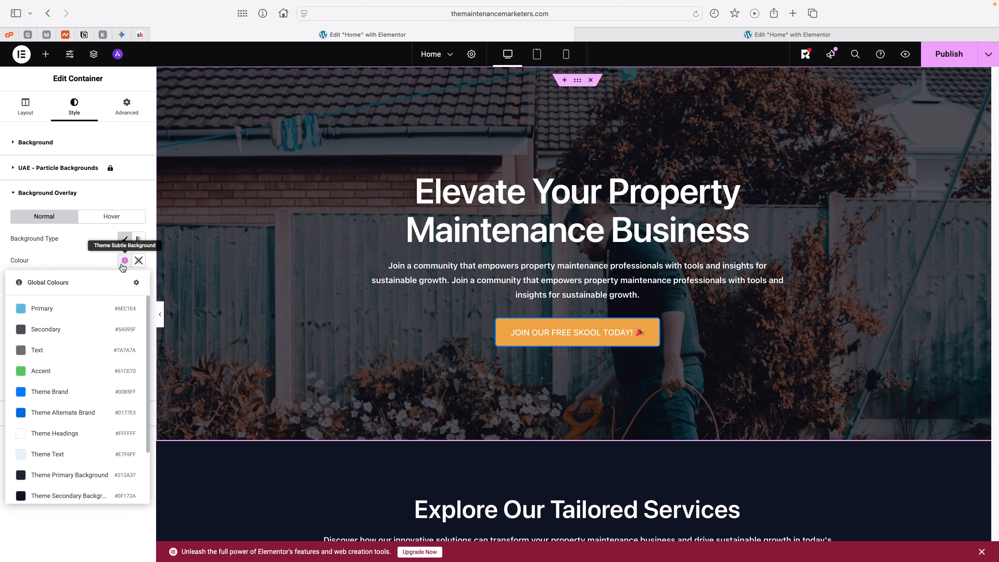
{"action": "left_click", "coordinate": [42, 371]}
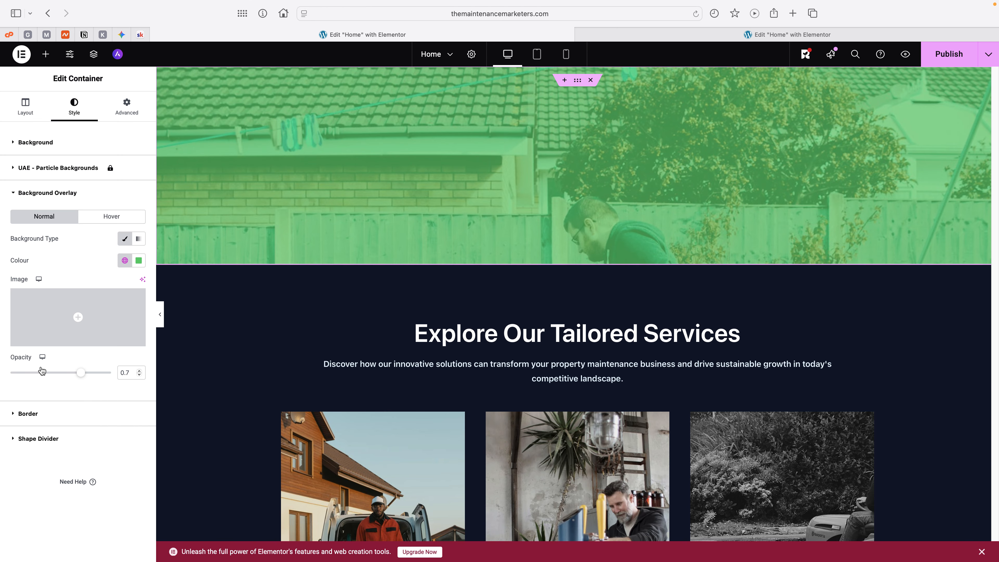
{"action": "left_click", "coordinate": [124, 261]}
{"action": "left_click", "coordinate": [54, 315]}
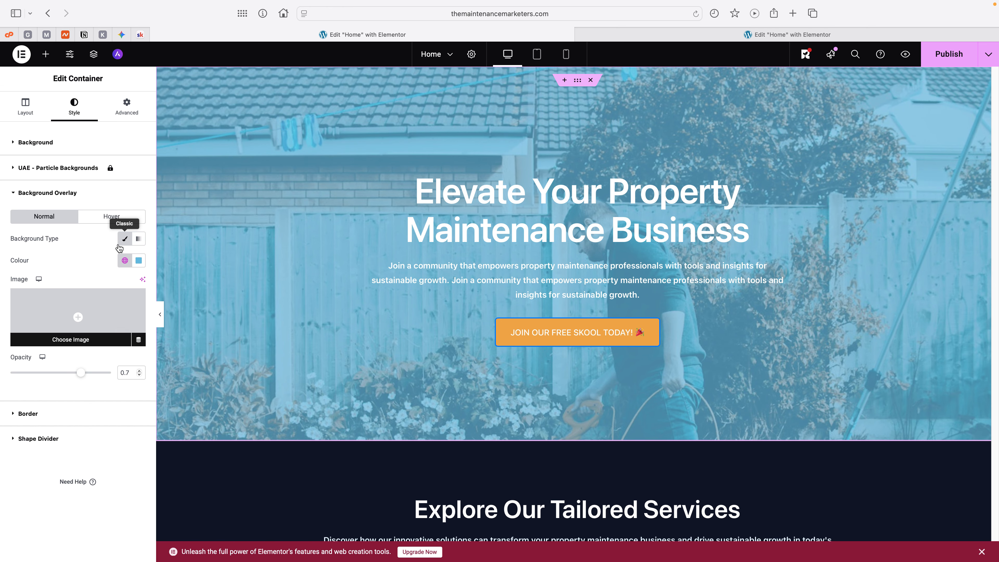
Step: Set the hero overlay's colour to the Theme Secondary Background global colour and its opacity to 0.87
{"action": "left_click", "coordinate": [125, 261]}
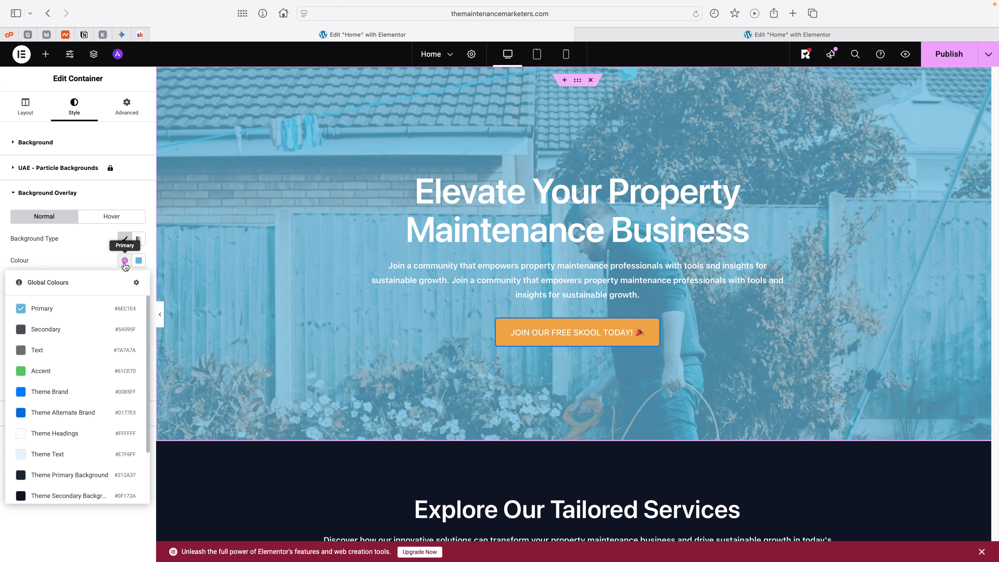
{"action": "left_click", "coordinate": [61, 489]}
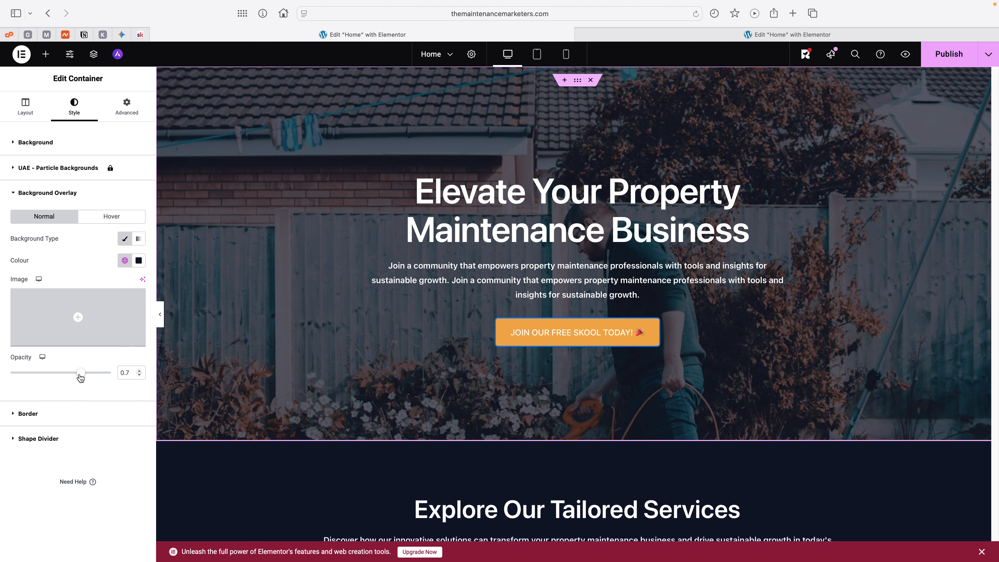
{"action": "mouse_move", "coordinate": [80, 373]}
{"action": "left_mouse_down"}
{"action": "mouse_move", "coordinate": [107, 373]}
{"action": "mouse_move", "coordinate": [50, 371]}
{"action": "mouse_move", "coordinate": [97, 374]}
{"action": "left_mouse_up"}
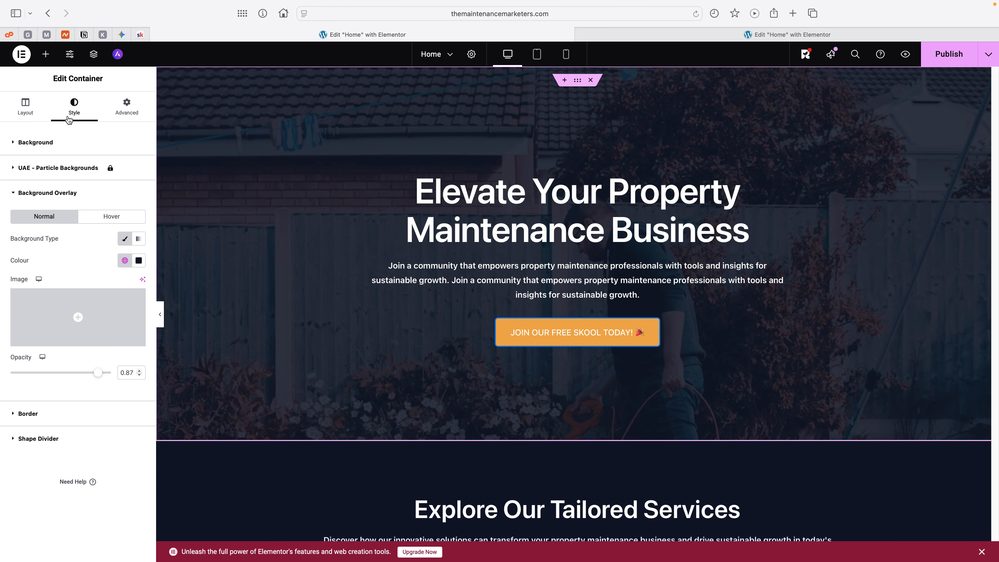
Step: Set the hero background image's position to Centre Centre and dismiss the Image Optimizer suggestion
{"action": "left_click", "coordinate": [26, 106]}
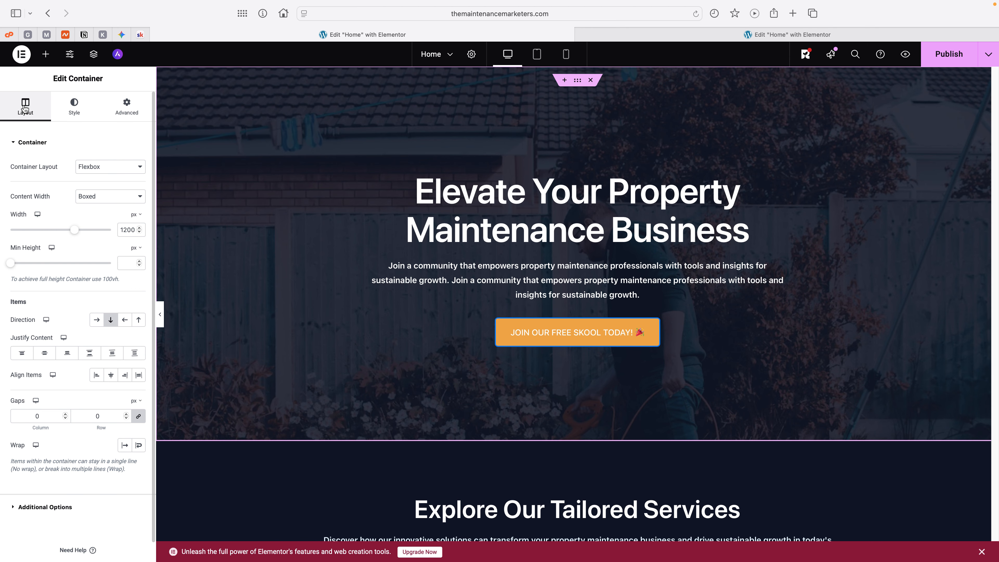
{"action": "left_click", "coordinate": [73, 105]}
{"action": "mouse_move", "coordinate": [72, 264]}
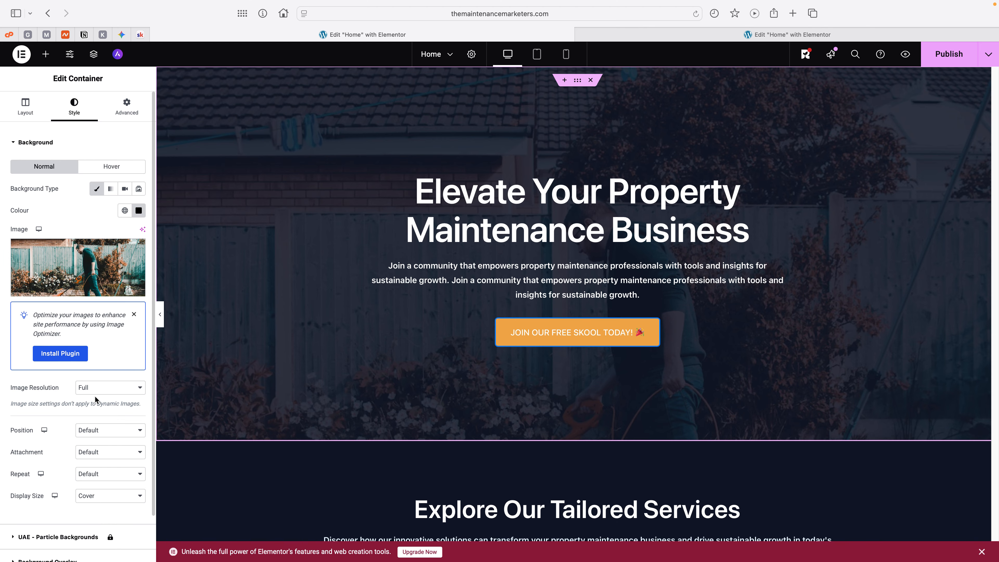
{"action": "left_click", "coordinate": [102, 432]}
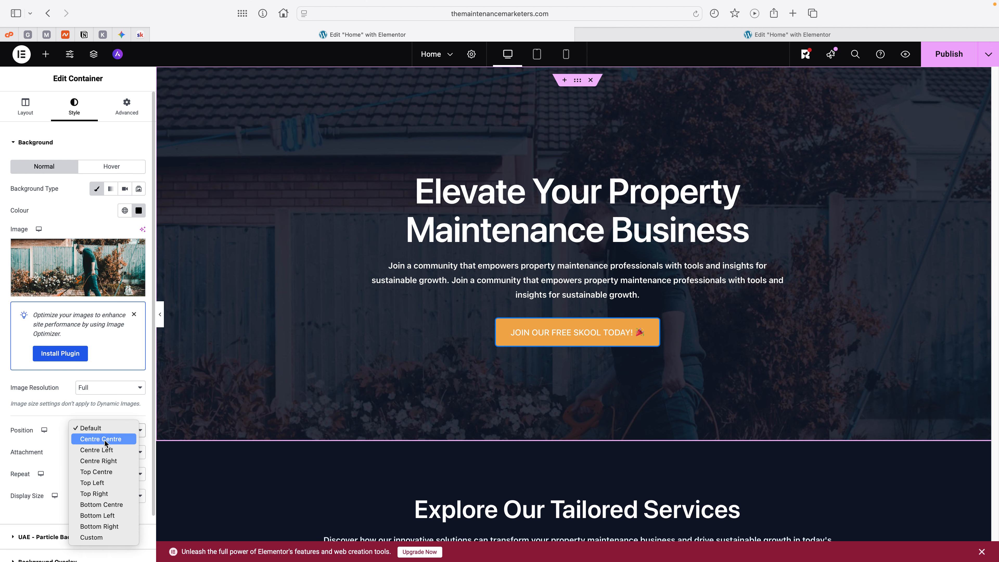
{"action": "left_click", "coordinate": [104, 440]}
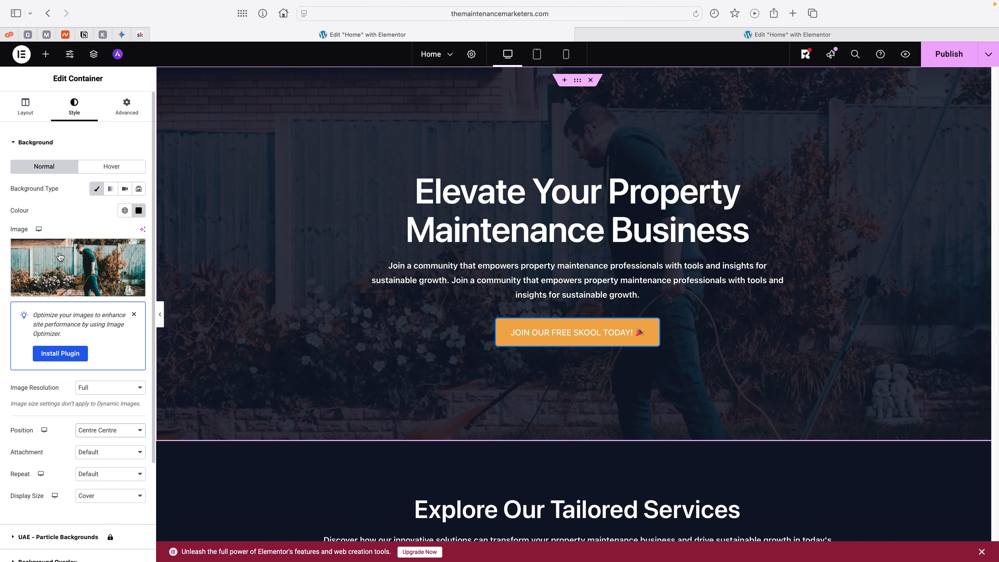
{"action": "left_click", "coordinate": [135, 315]}
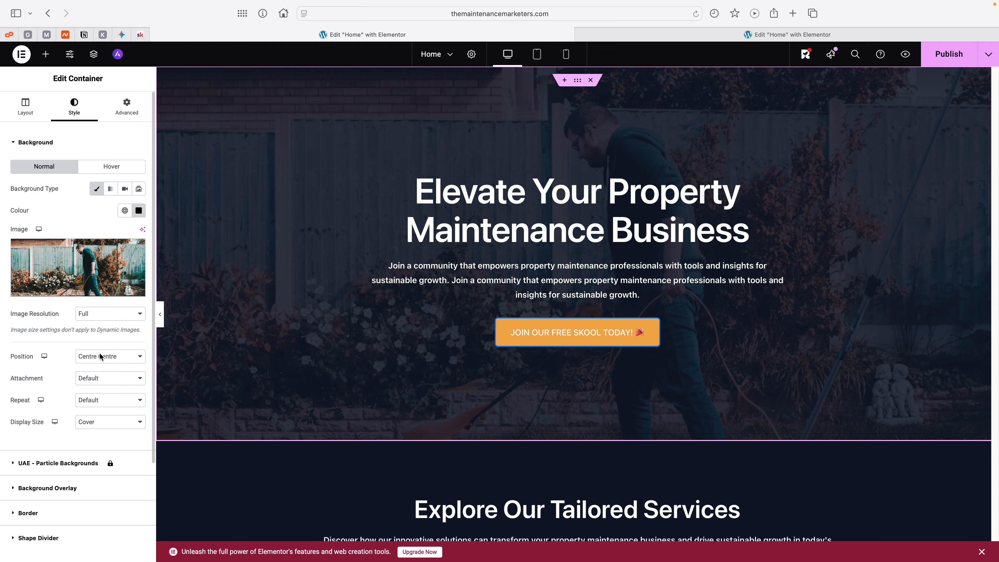
Step: Try the Scroll attachment for the hero background image and check how it behaves on the page
{"action": "left_click", "coordinate": [106, 378]}
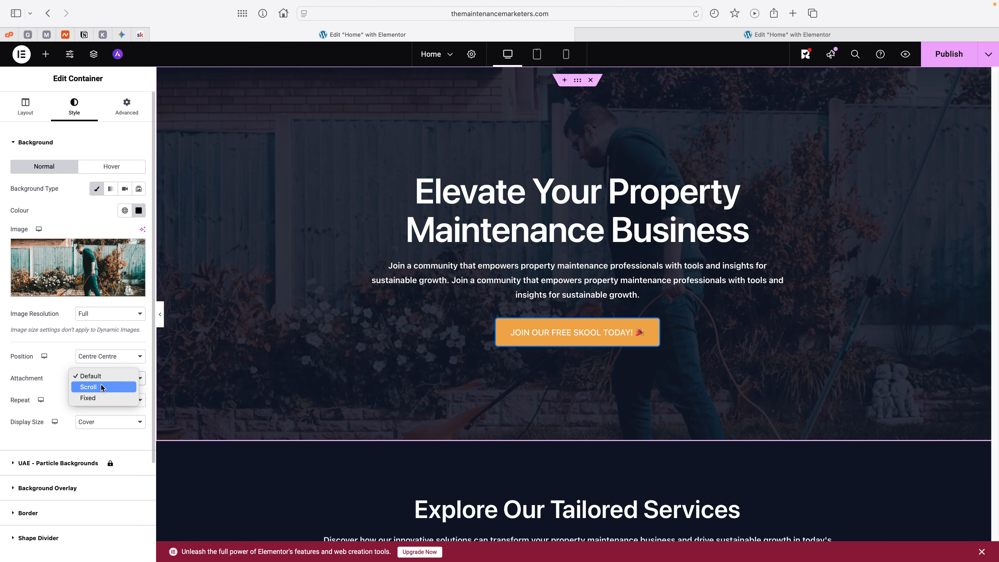
{"action": "left_click", "coordinate": [102, 387]}
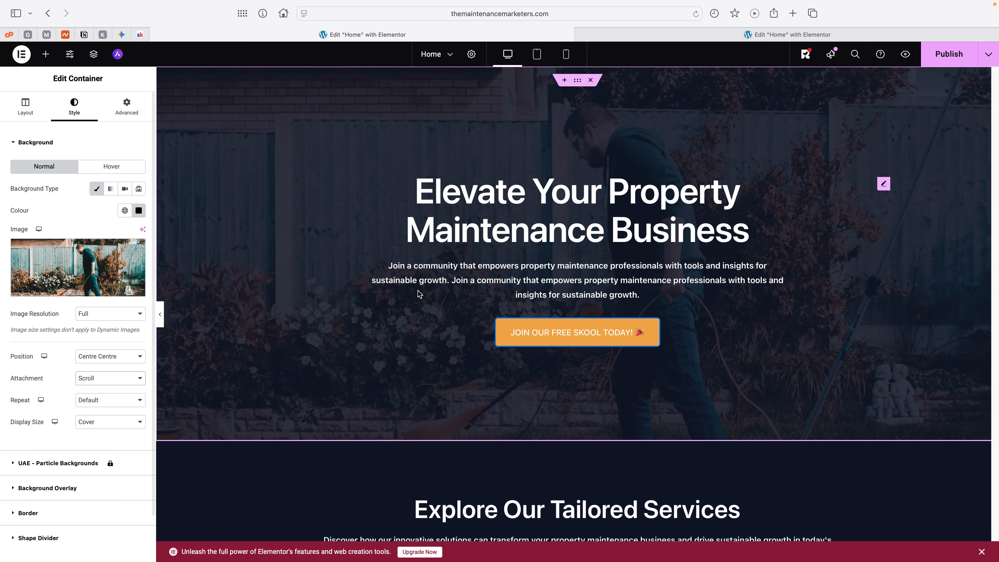
{"action": "scroll", "coordinate": [399, 302], "scroll_direction": "down", "scroll_amount": 3}
{"action": "scroll", "coordinate": [400, 302], "scroll_direction": "up", "scroll_amount": 3}
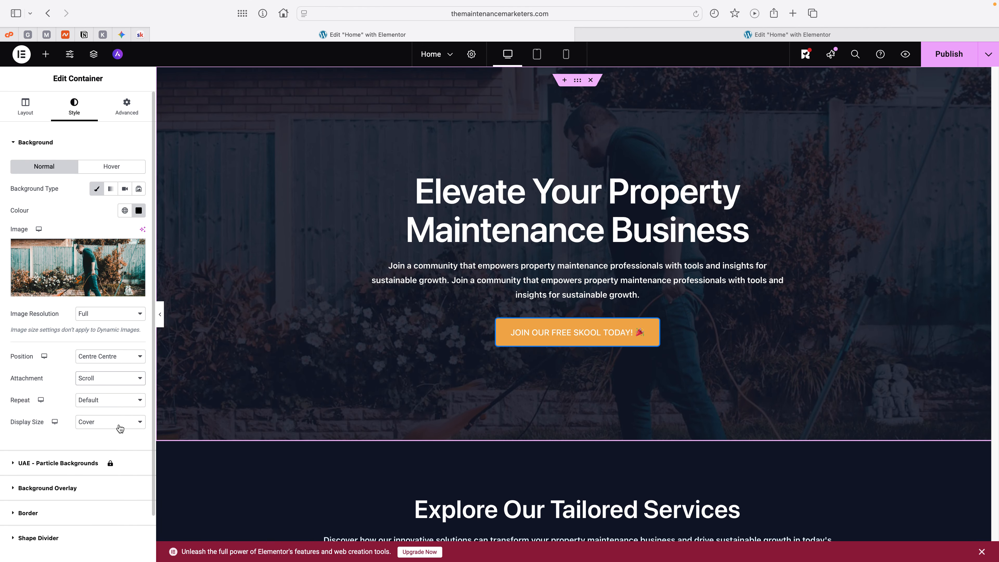
Step: Set the hero background image's attachment to Fixed and check its effect on the page
{"action": "left_click", "coordinate": [115, 377]}
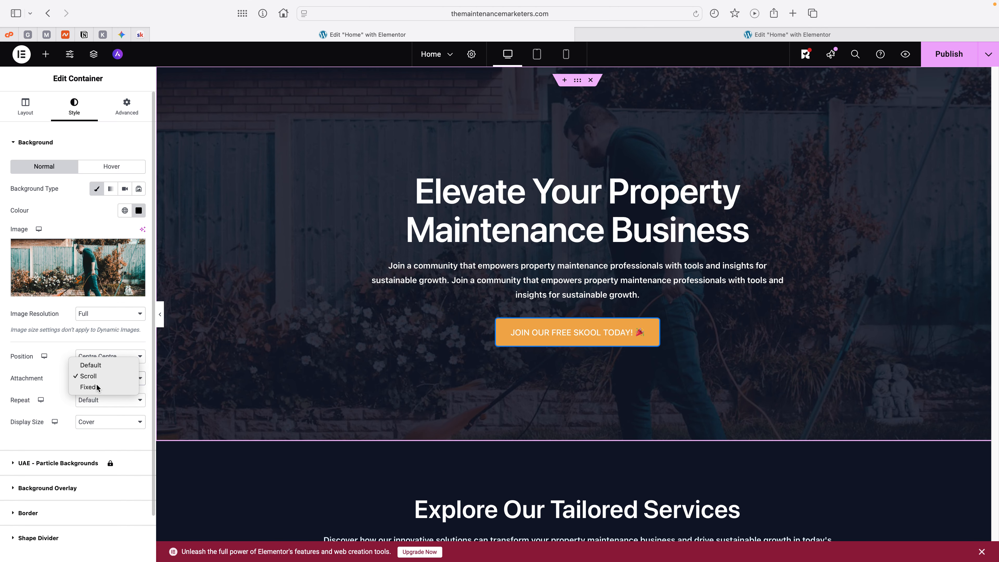
{"action": "left_click", "coordinate": [103, 378]}
{"action": "scroll", "coordinate": [337, 320], "scroll_direction": "down", "scroll_amount": 2}
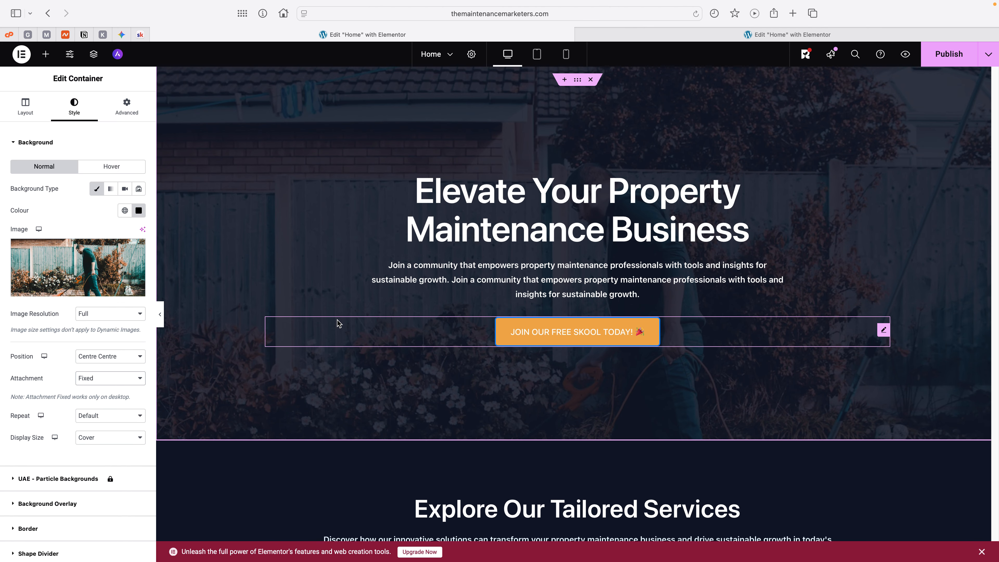
{"action": "scroll", "coordinate": [338, 323], "scroll_direction": "down", "scroll_amount": 5}
{"action": "scroll", "coordinate": [338, 324], "scroll_direction": "up", "scroll_amount": 7}
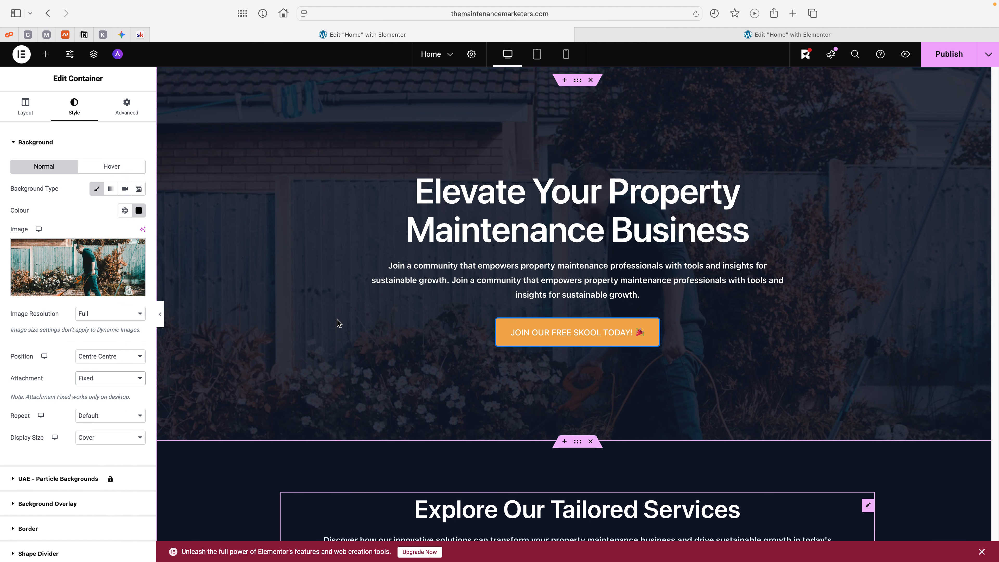
{"action": "scroll", "coordinate": [337, 320], "scroll_direction": "down", "scroll_amount": 5}
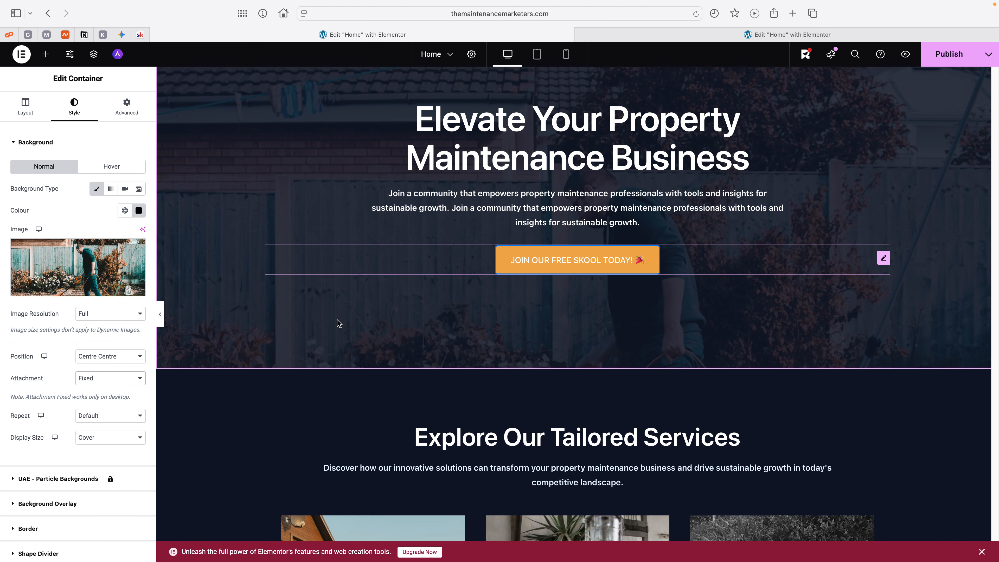
{"action": "scroll", "coordinate": [337, 320], "scroll_direction": "up", "scroll_amount": 5}
{"action": "scroll", "coordinate": [337, 324], "scroll_direction": "up", "scroll_amount": 1}
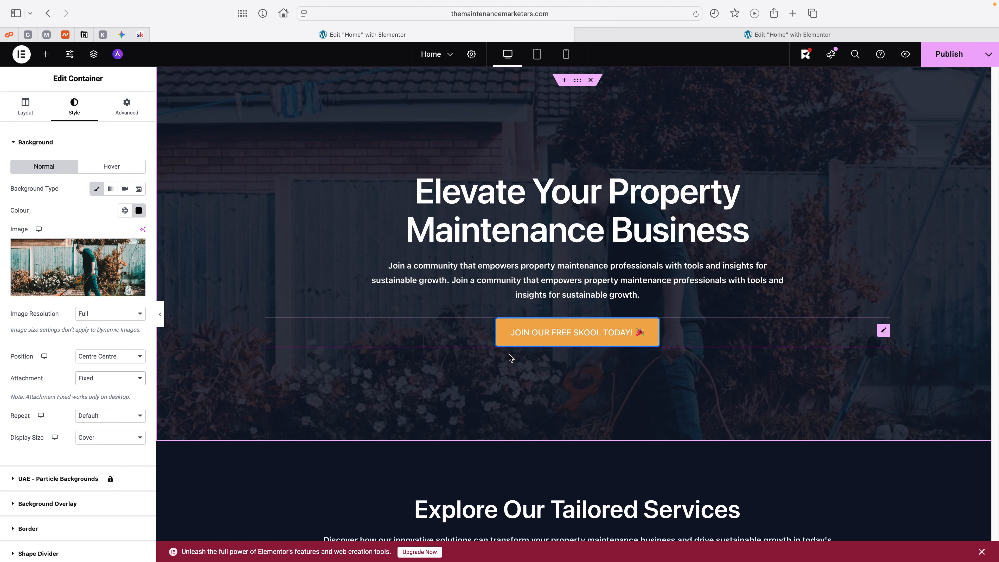
Step: Open the shape divider options of the Explore Our Tailored Services container
{"action": "scroll", "coordinate": [596, 417], "scroll_direction": "down", "scroll_amount": 6}
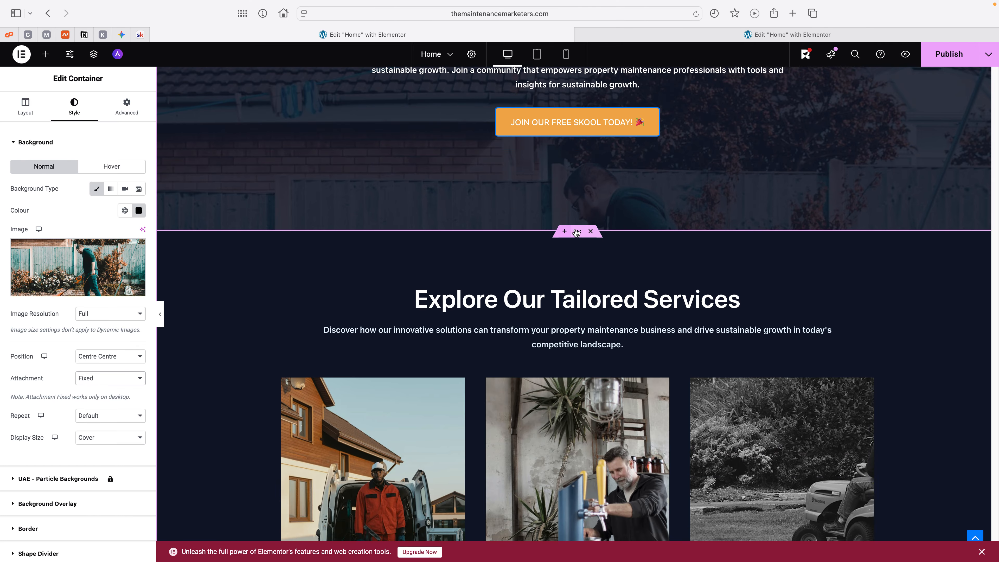
{"action": "left_click", "coordinate": [577, 232]}
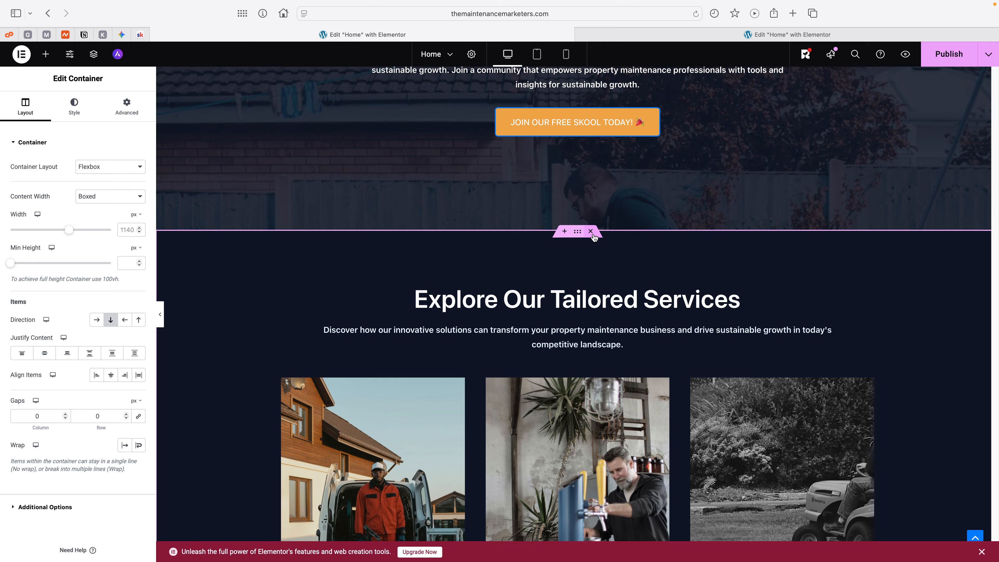
{"action": "scroll", "coordinate": [575, 263], "scroll_direction": "up", "scroll_amount": 2}
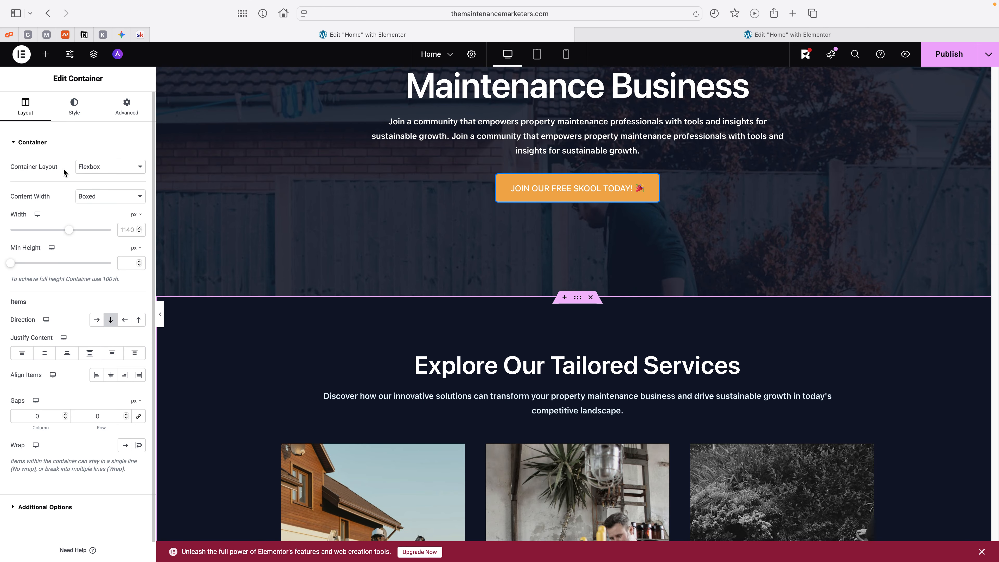
{"action": "left_click", "coordinate": [77, 112]}
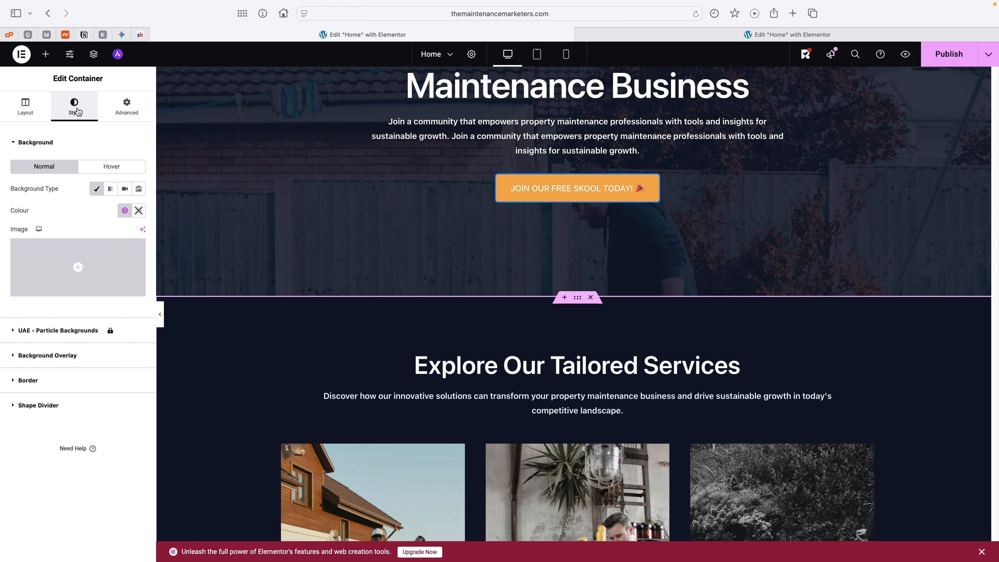
{"action": "left_click", "coordinate": [41, 142]}
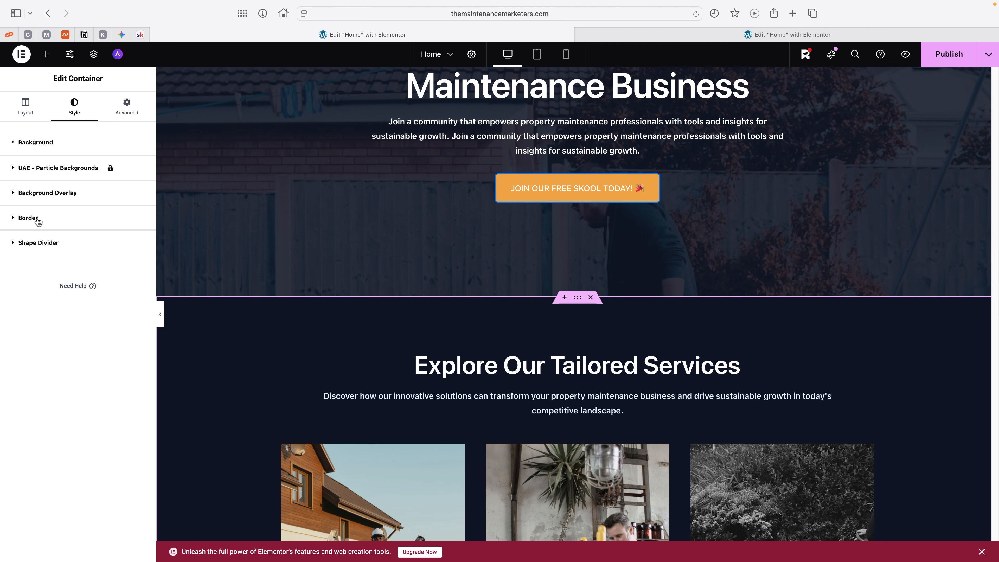
{"action": "left_click", "coordinate": [45, 244]}
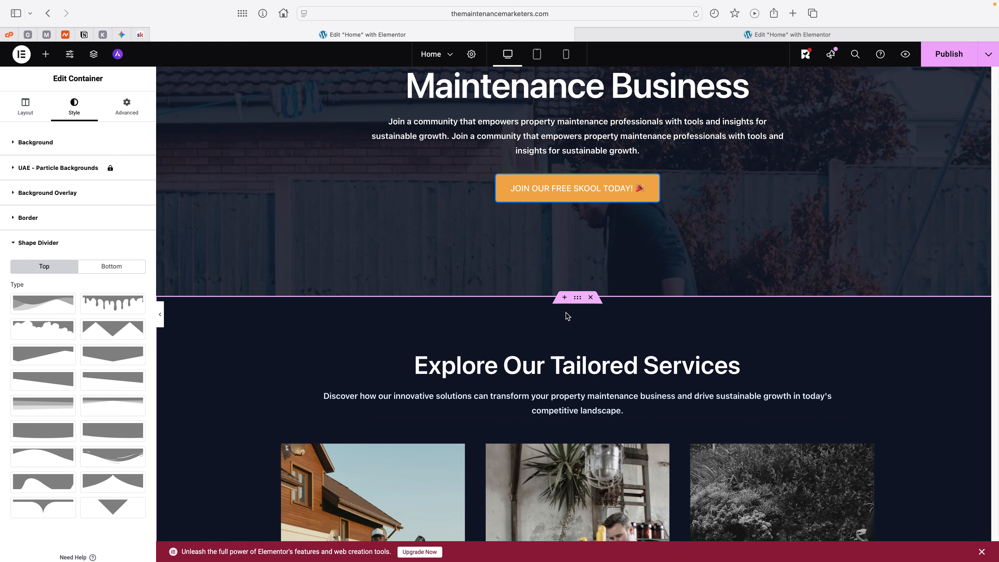
Step: Open the hero container's bottom shape divider options and look through the available shapes
{"action": "scroll", "coordinate": [566, 322], "scroll_direction": "up", "scroll_amount": 4}
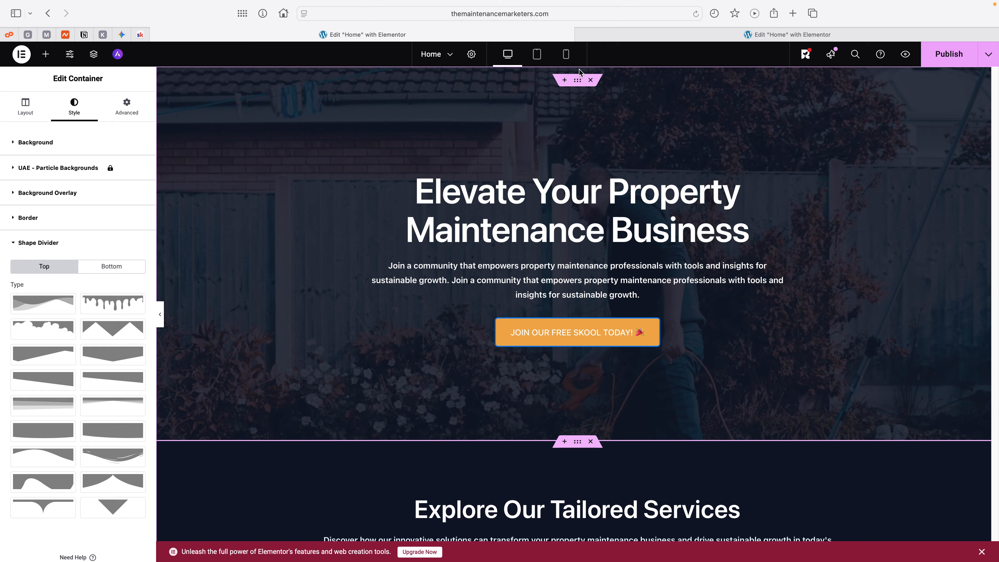
{"action": "left_click", "coordinate": [577, 82]}
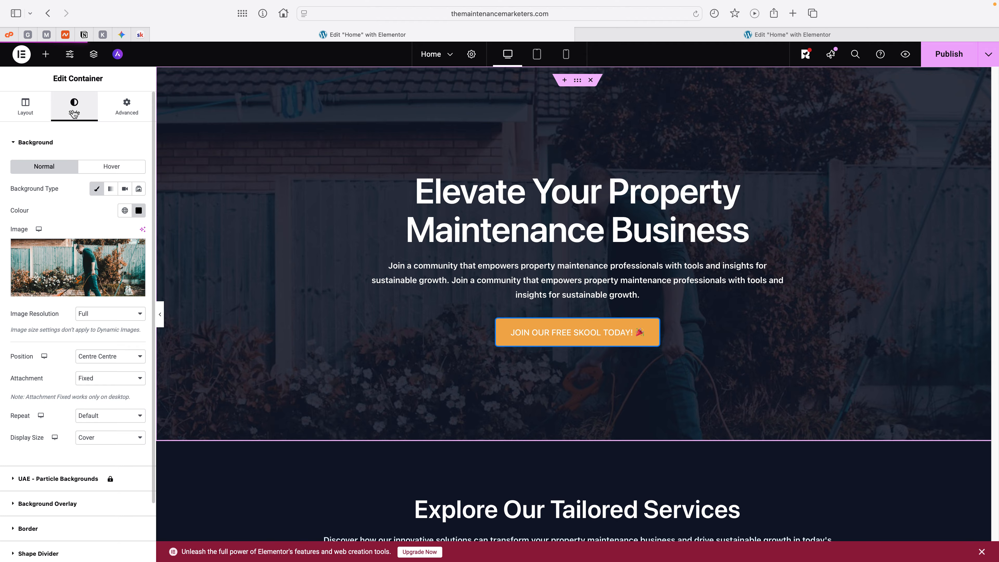
{"action": "left_click", "coordinate": [29, 145]}
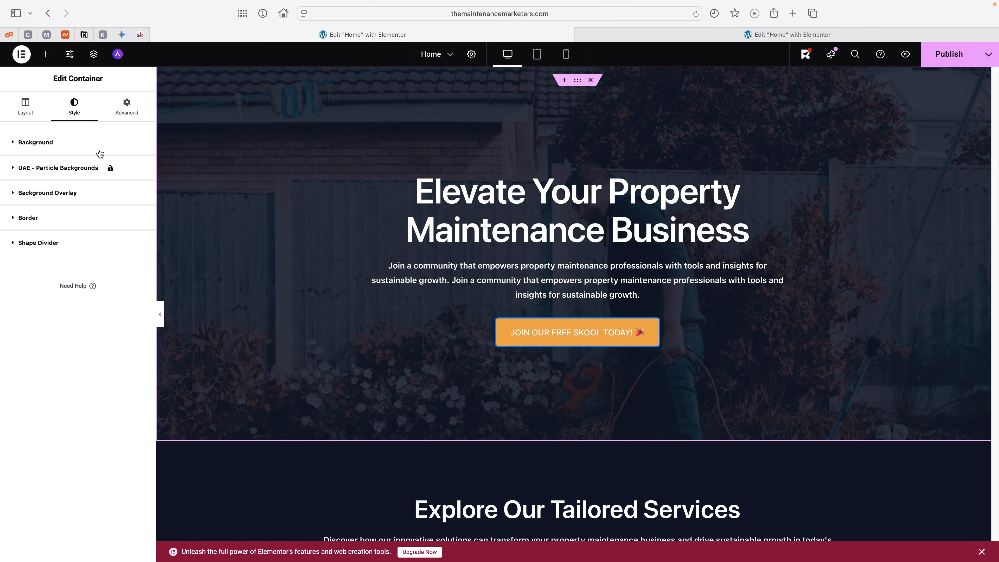
{"action": "left_click", "coordinate": [34, 243]}
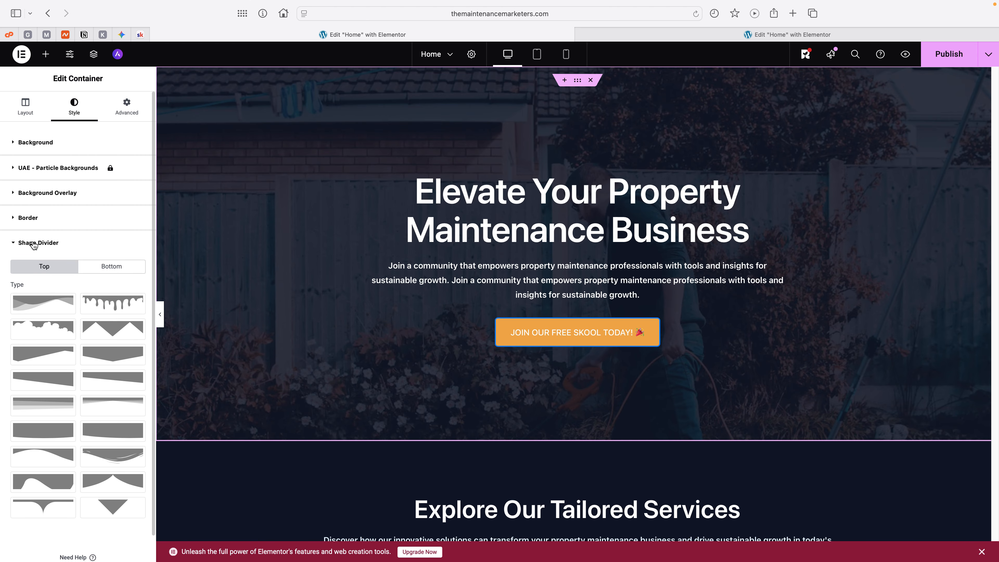
{"action": "left_click", "coordinate": [111, 268]}
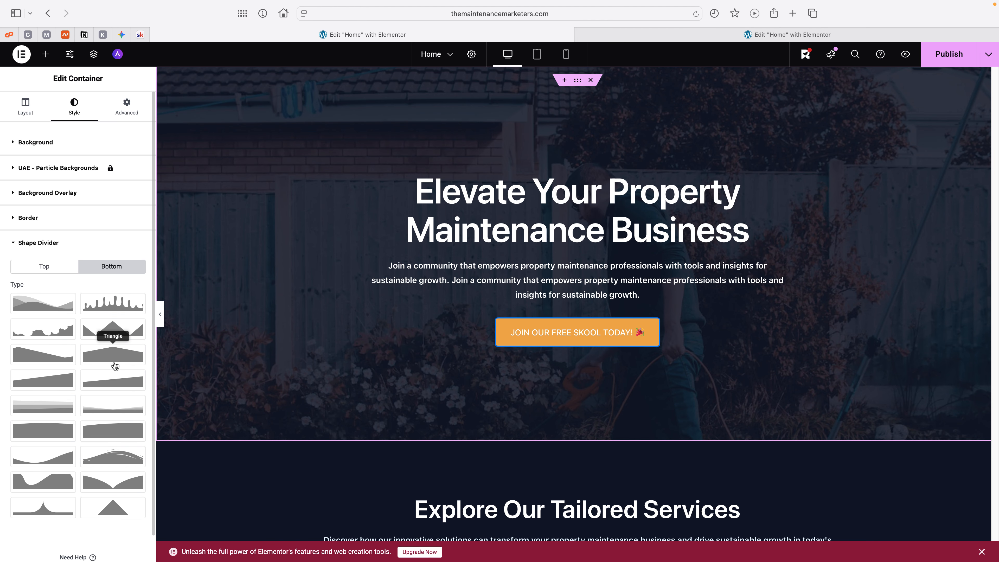
{"action": "scroll", "coordinate": [83, 408], "scroll_direction": "down", "scroll_amount": 2}
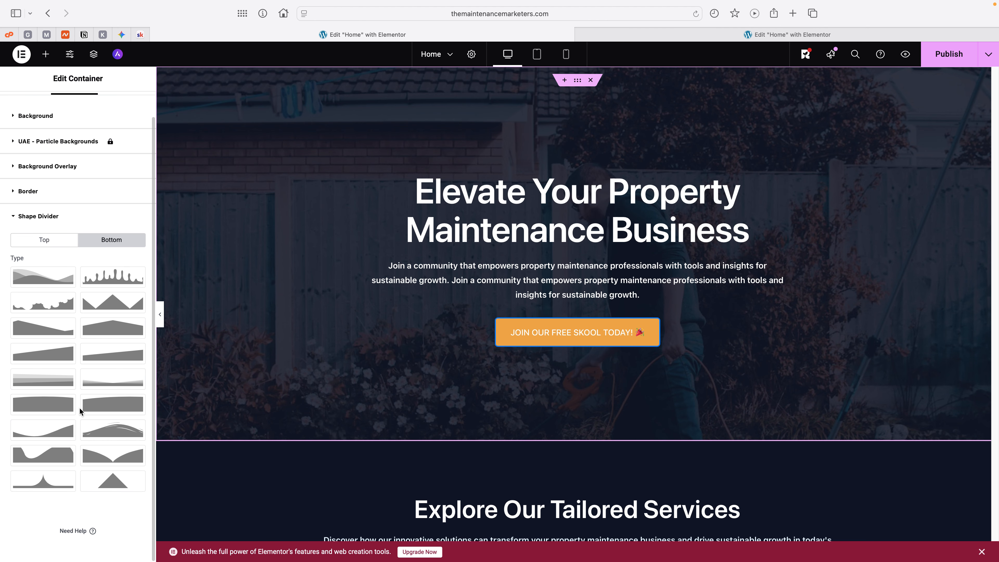
{"action": "scroll", "coordinate": [80, 410], "scroll_direction": "up", "scroll_amount": 2}
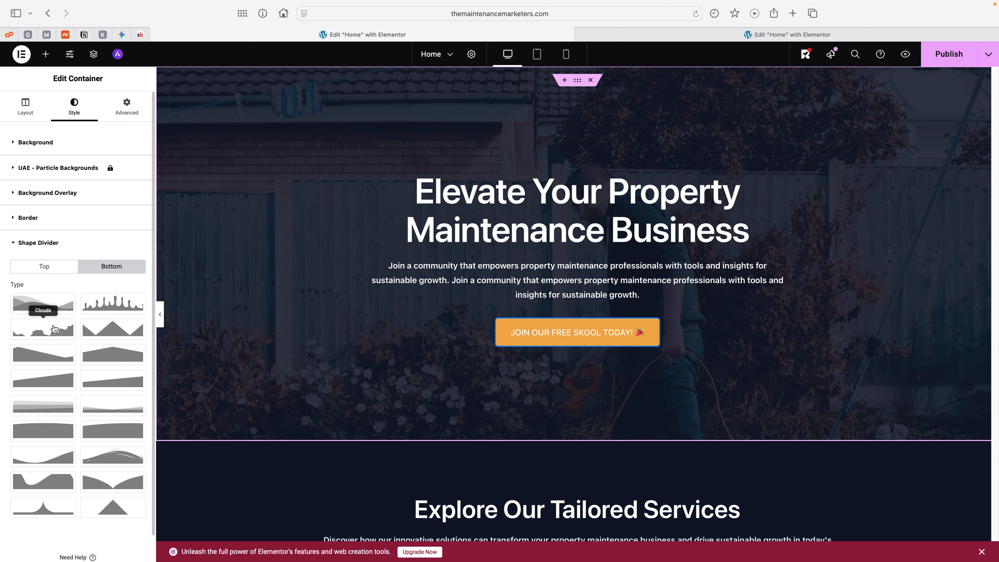
Step: Try the dripping and mountain shapes on the hero's bottom edge and settle on the Fan Opacity divider
{"action": "left_click", "coordinate": [115, 305]}
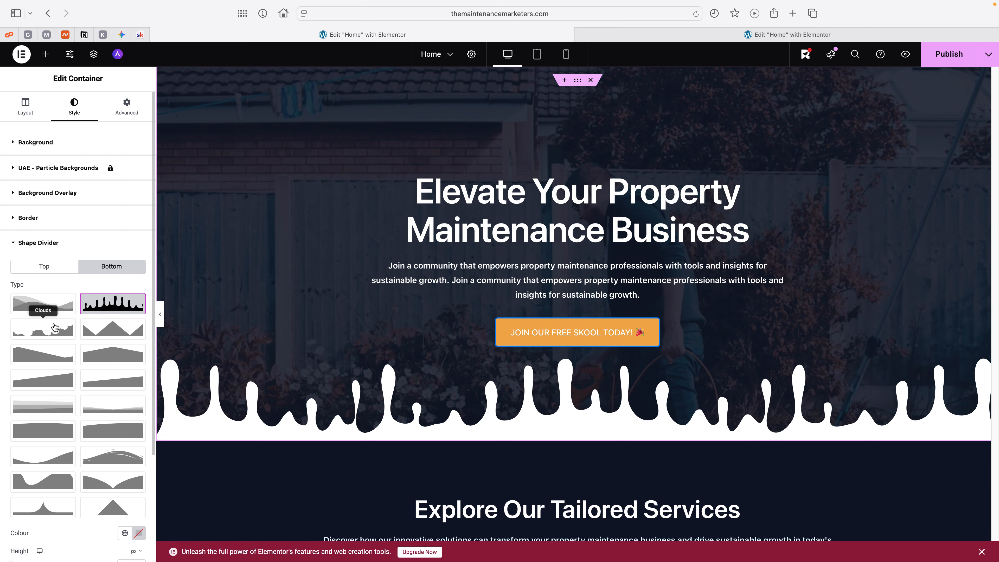
{"action": "left_click", "coordinate": [50, 306]}
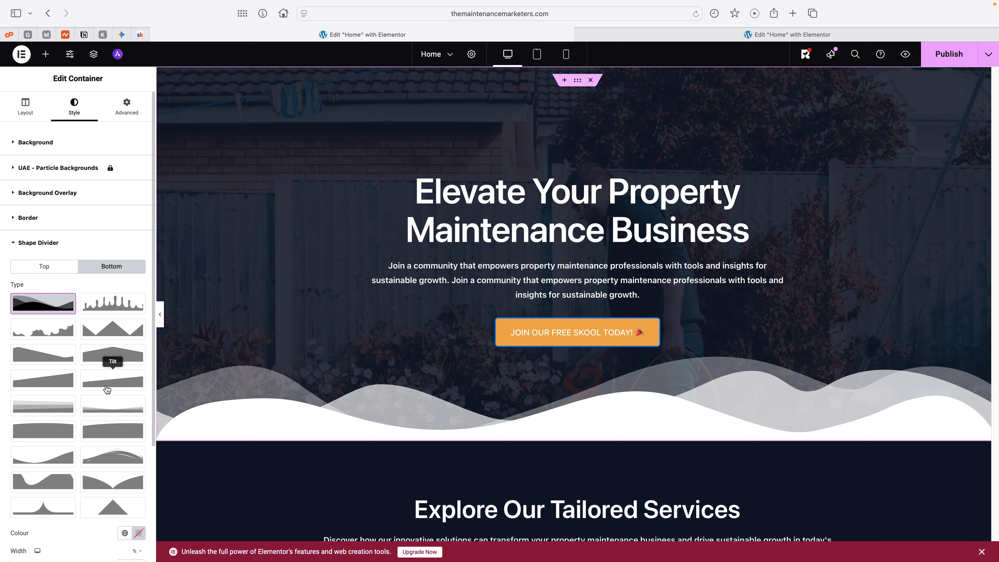
{"action": "left_click", "coordinate": [120, 415]}
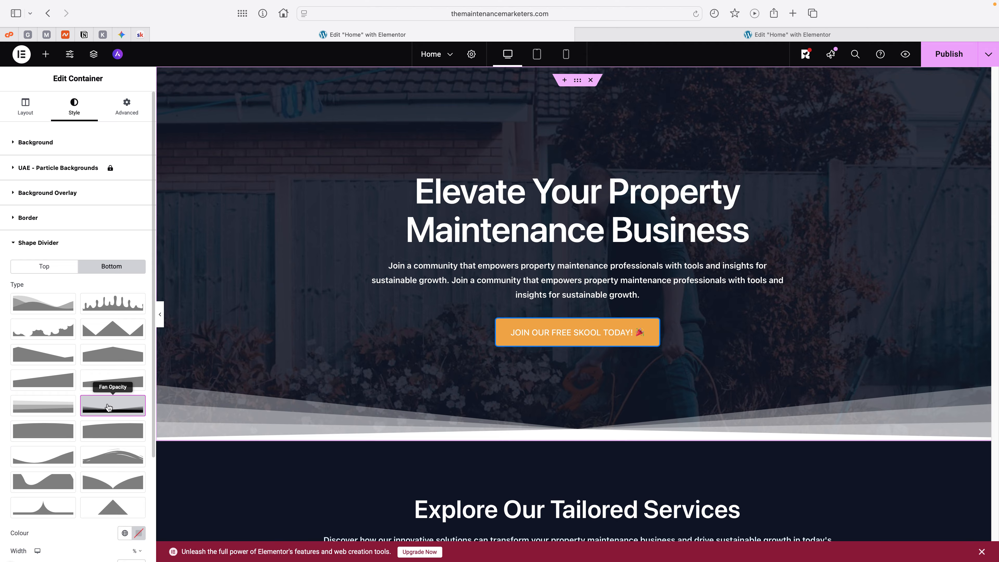
{"action": "left_click", "coordinate": [109, 407]}
{"action": "left_click", "coordinate": [109, 407]}
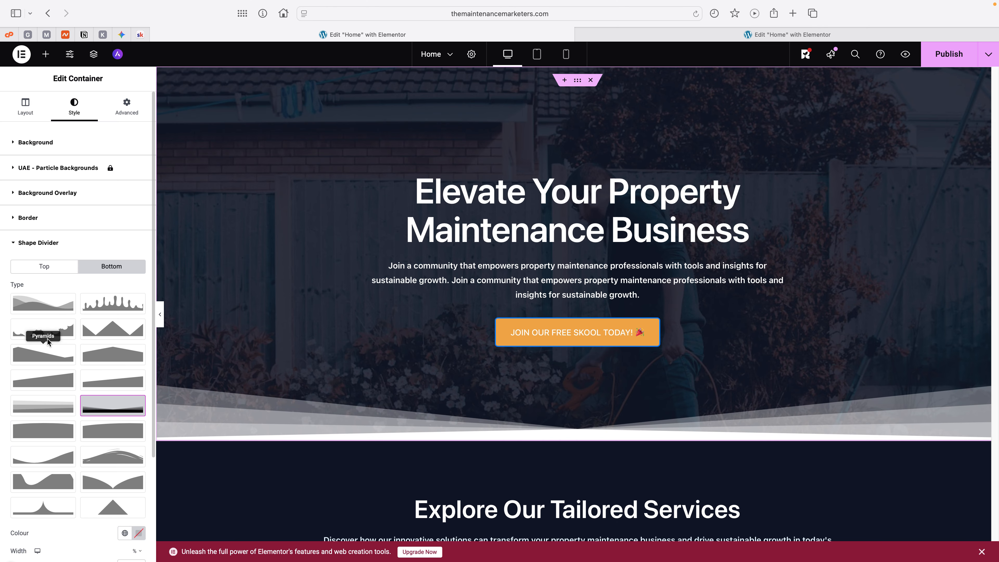
Step: Set the hero's bottom shape divider colour to the Theme Primary Background global colour
{"action": "scroll", "coordinate": [45, 336], "scroll_direction": "down", "scroll_amount": 2}
{"action": "scroll", "coordinate": [47, 337], "scroll_direction": "down", "scroll_amount": 2}
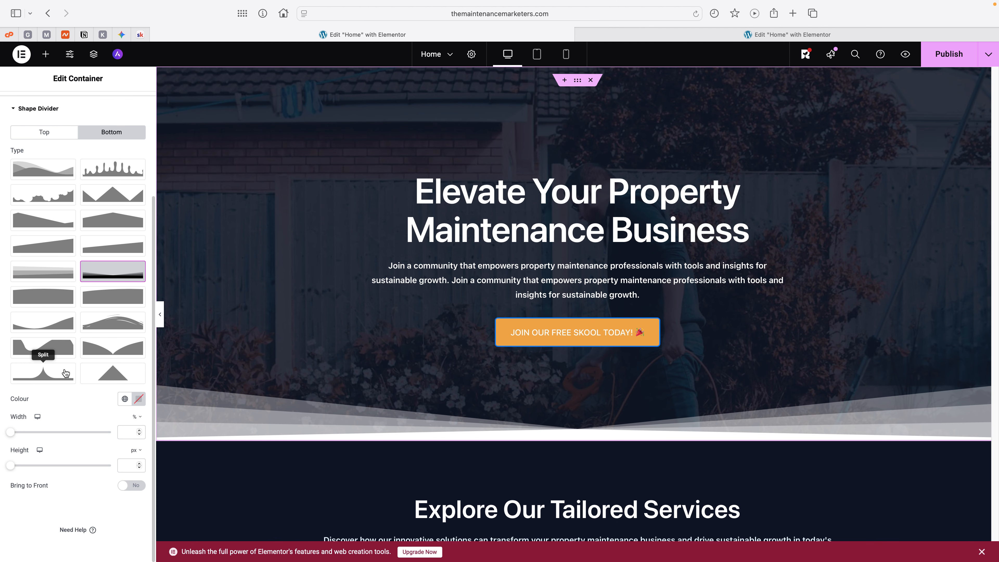
{"action": "left_click", "coordinate": [125, 399]}
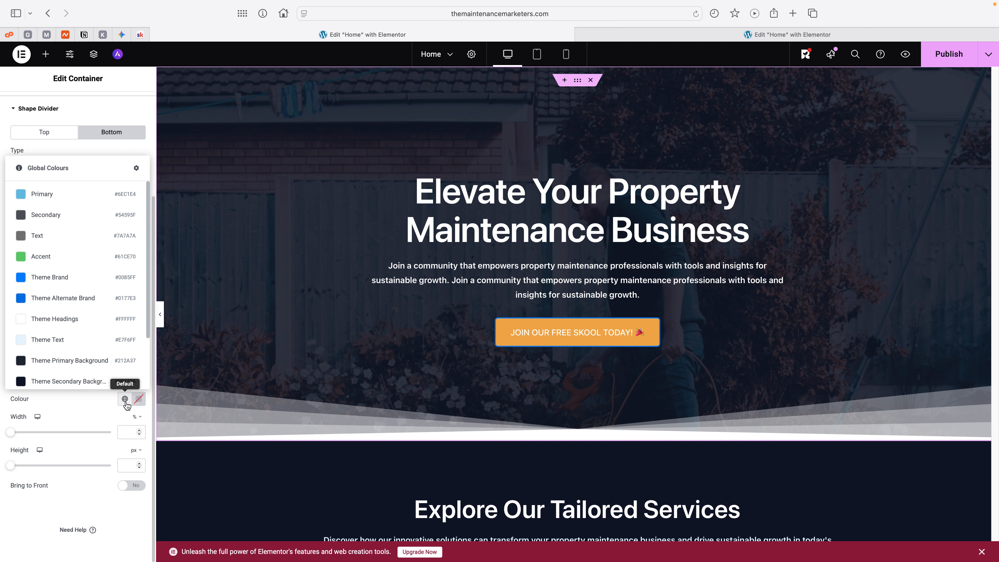
{"action": "left_click", "coordinate": [73, 361]}
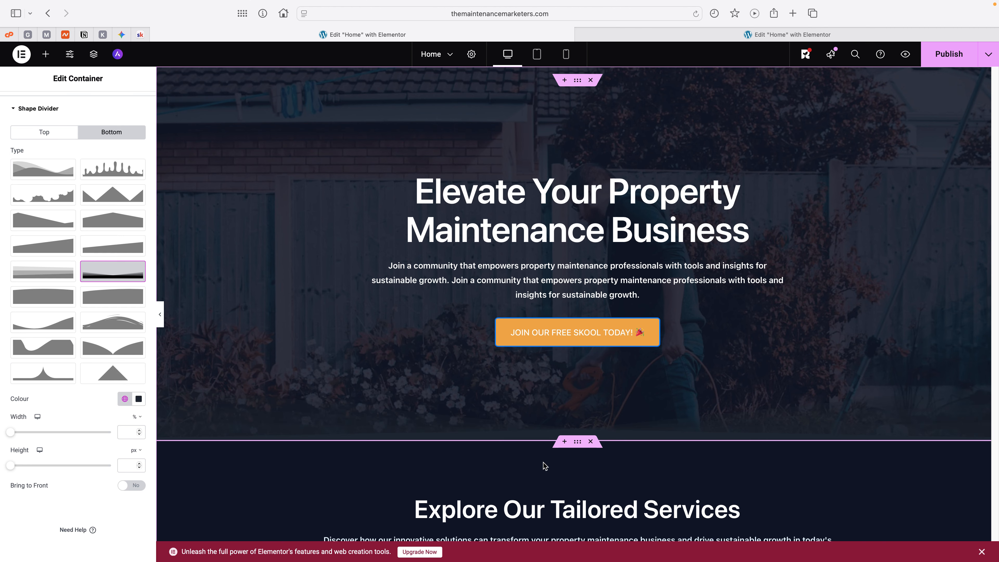
Step: Check which global colour the services section's background uses
{"action": "left_click", "coordinate": [579, 442]}
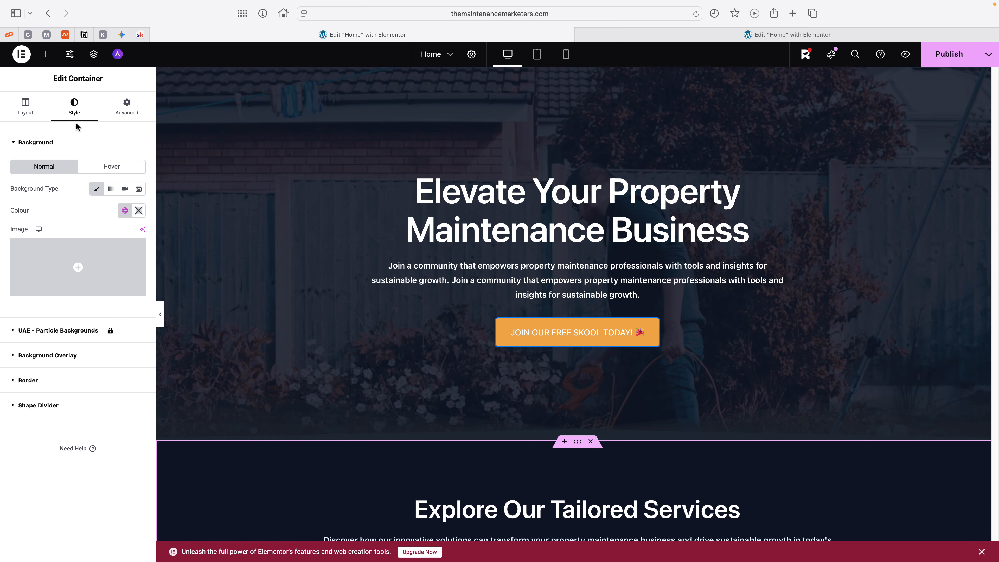
{"action": "left_click", "coordinate": [124, 210]}
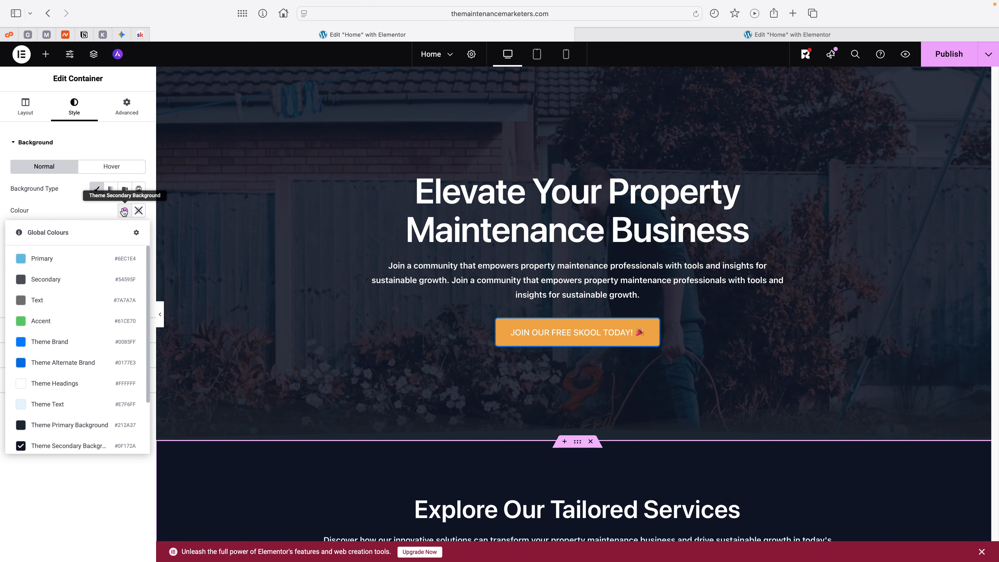
{"action": "left_click", "coordinate": [70, 449]}
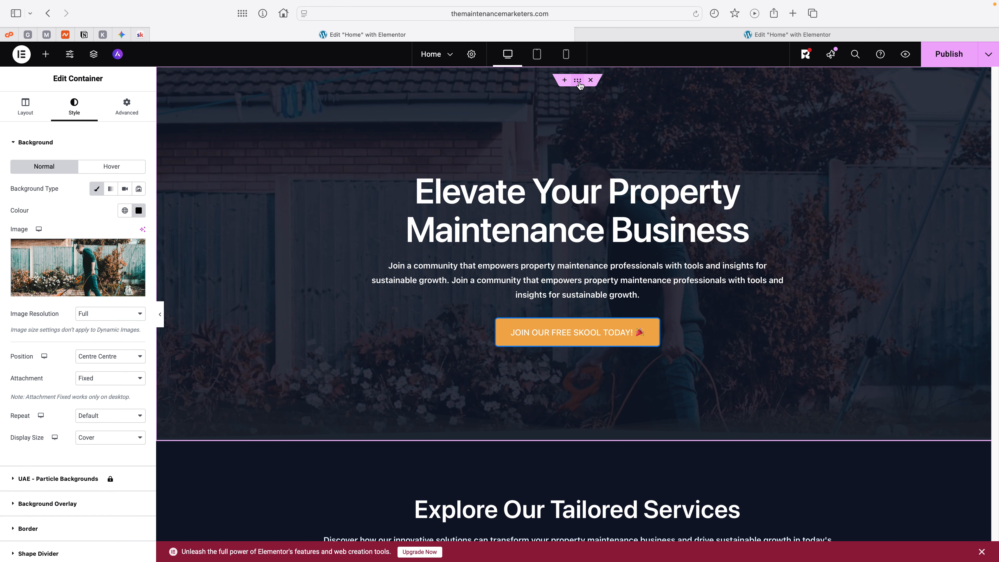
Step: Set the hero's bottom shape divider colour to the Theme Secondary Background global colour
{"action": "scroll", "coordinate": [88, 348], "scroll_direction": "down", "scroll_amount": 2}
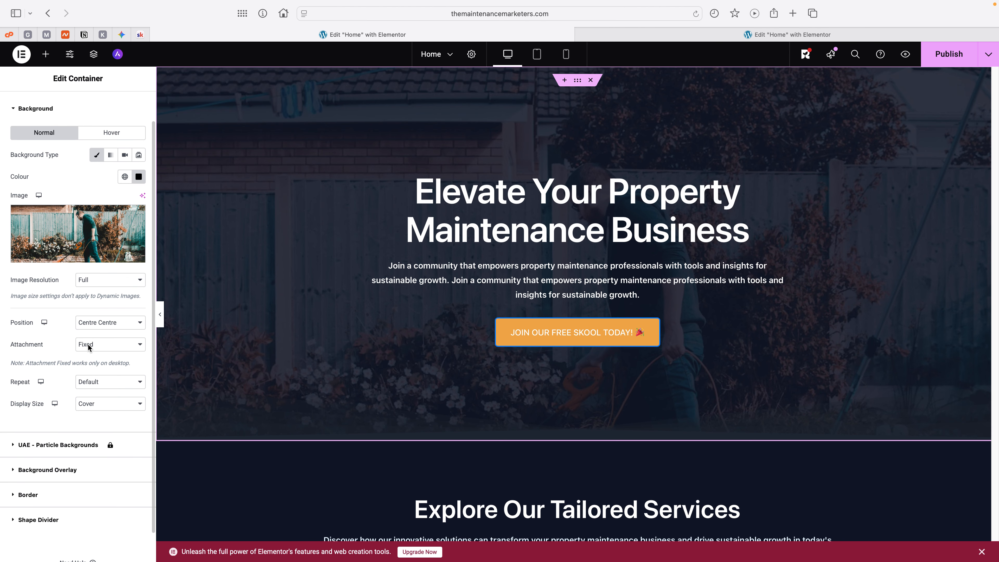
{"action": "scroll", "coordinate": [88, 348], "scroll_direction": "up", "scroll_amount": 2}
{"action": "scroll", "coordinate": [87, 350], "scroll_direction": "down", "scroll_amount": 4}
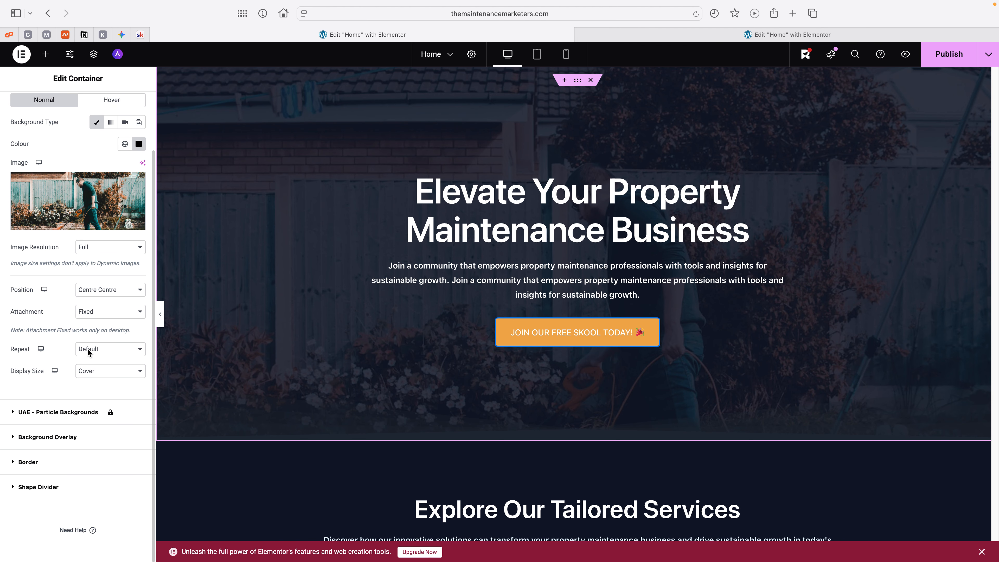
{"action": "left_click", "coordinate": [49, 487]}
{"action": "left_click", "coordinate": [106, 265]}
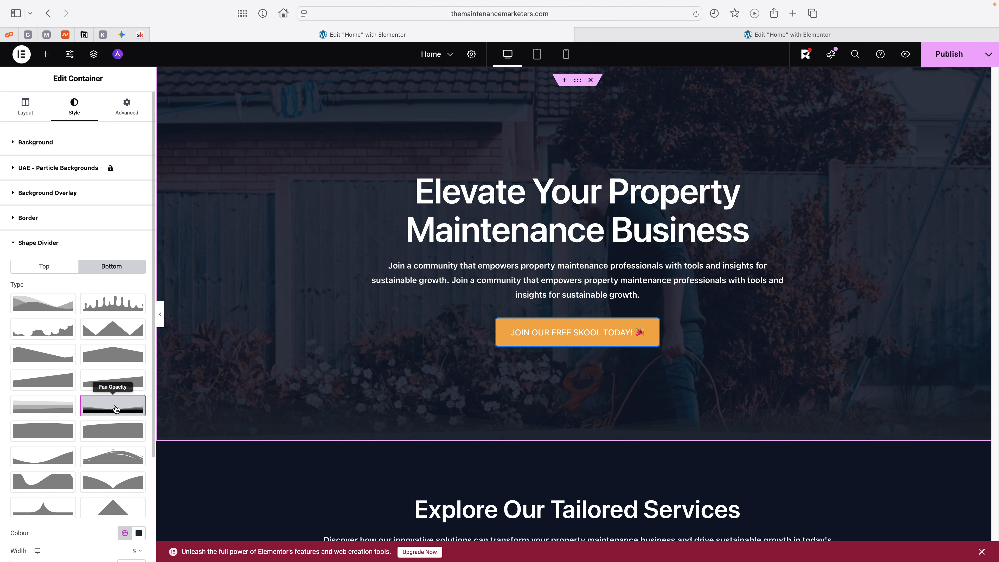
{"action": "scroll", "coordinate": [114, 407], "scroll_direction": "down", "scroll_amount": 8}
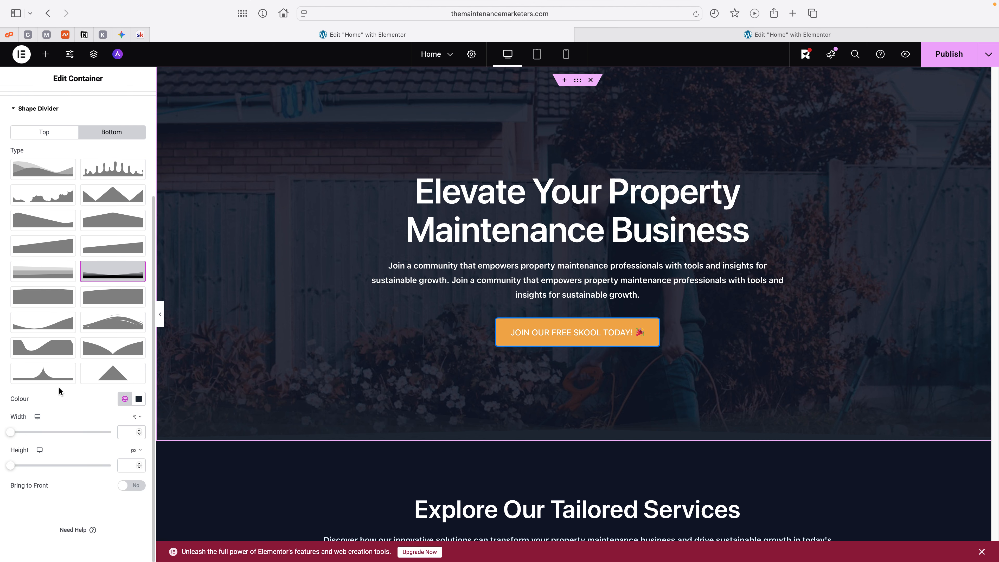
{"action": "left_click", "coordinate": [124, 399]}
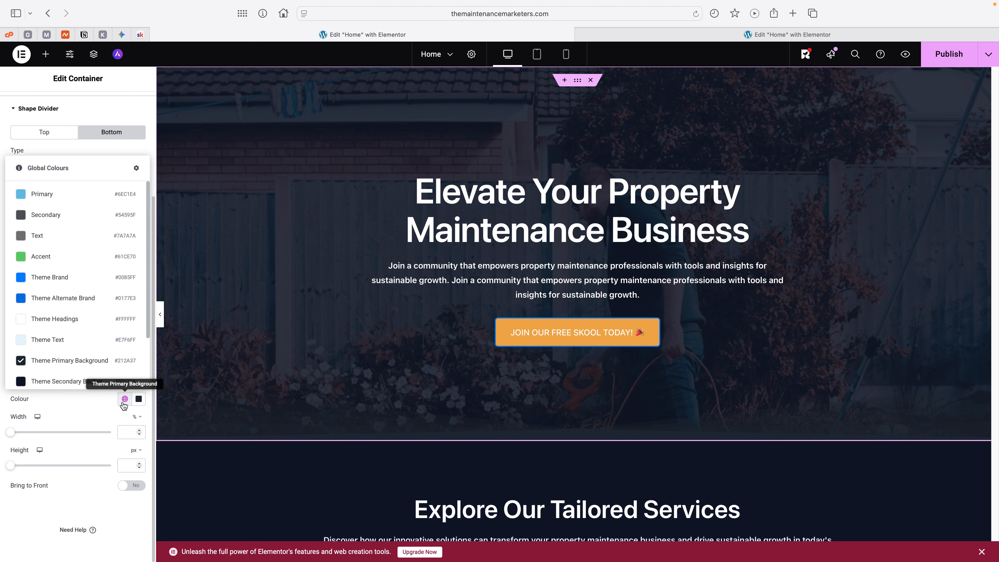
{"action": "left_click", "coordinate": [56, 381]}
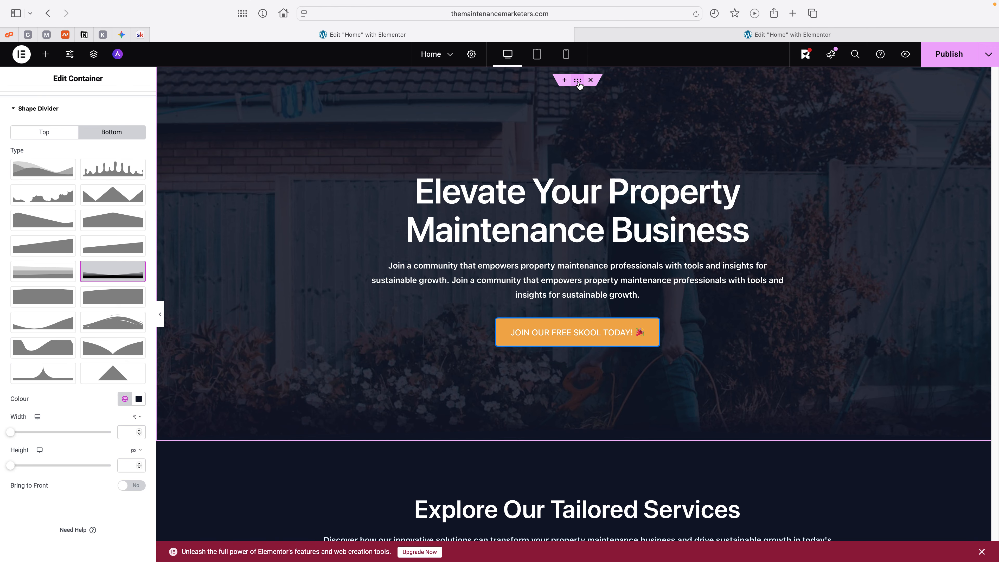
Step: Set the hero background overlay's opacity to 0.65 and check the hero on the page
{"action": "left_click", "coordinate": [32, 112]}
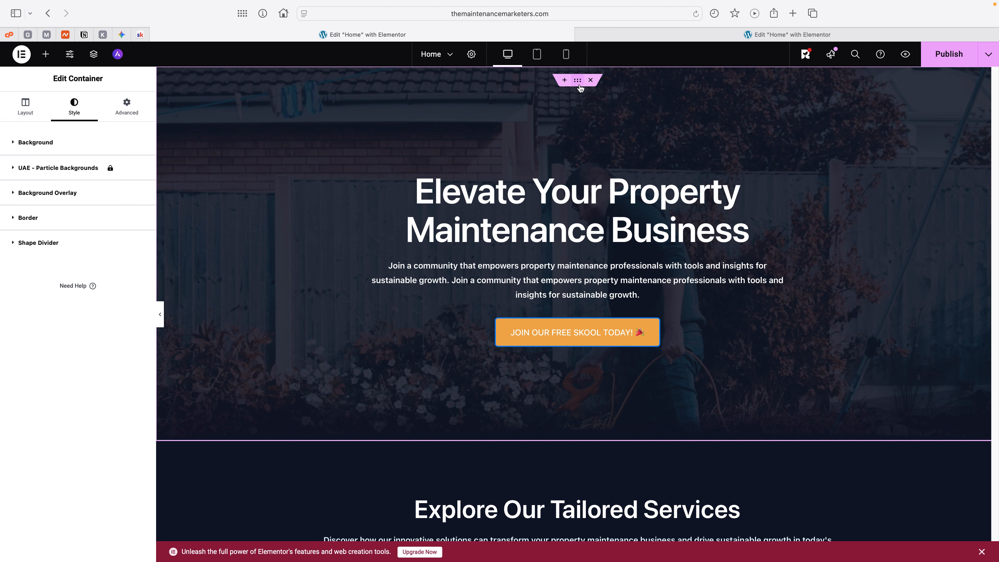
{"action": "left_click", "coordinate": [39, 250]}
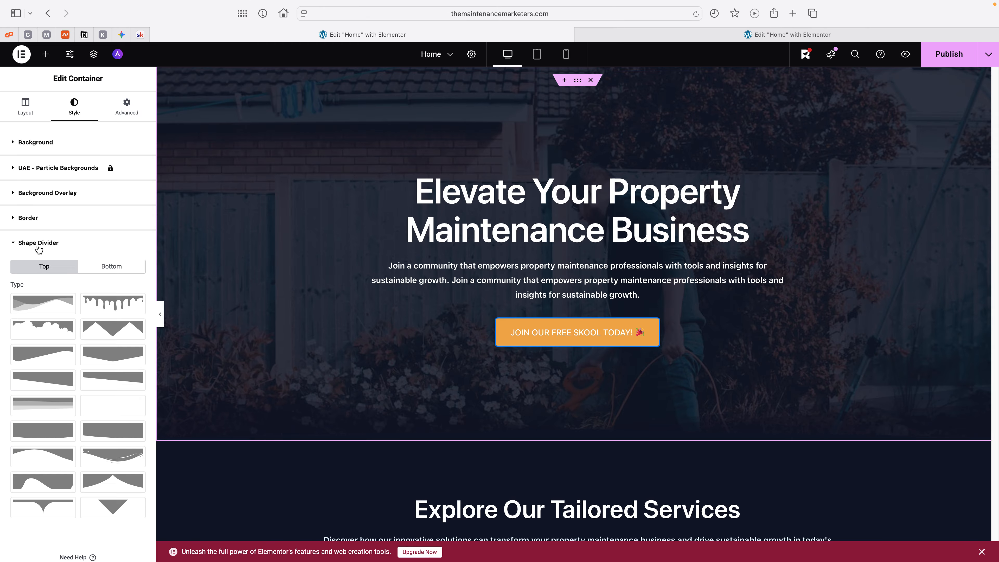
{"action": "left_click", "coordinate": [36, 143]}
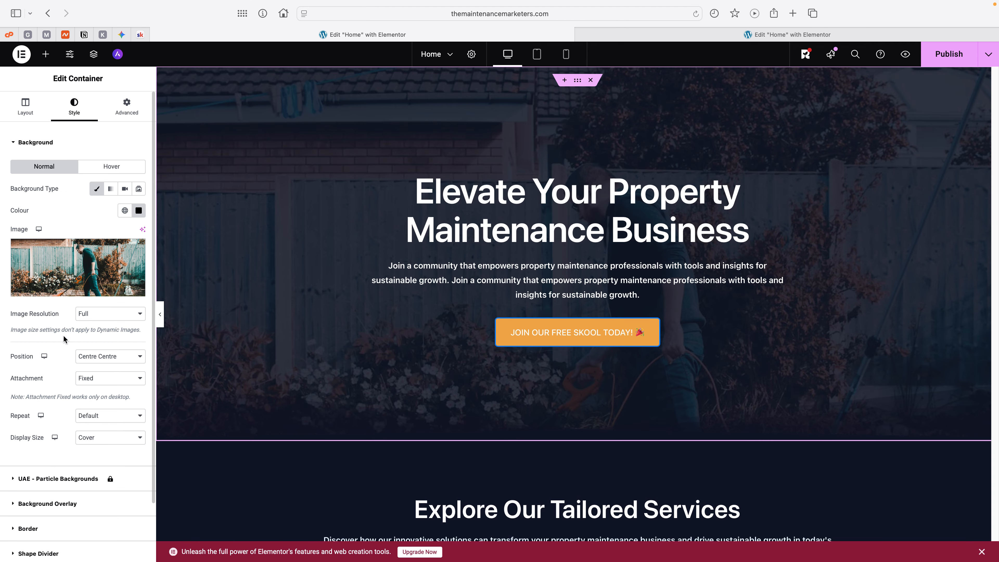
{"action": "scroll", "coordinate": [59, 433], "scroll_direction": "down", "scroll_amount": 3}
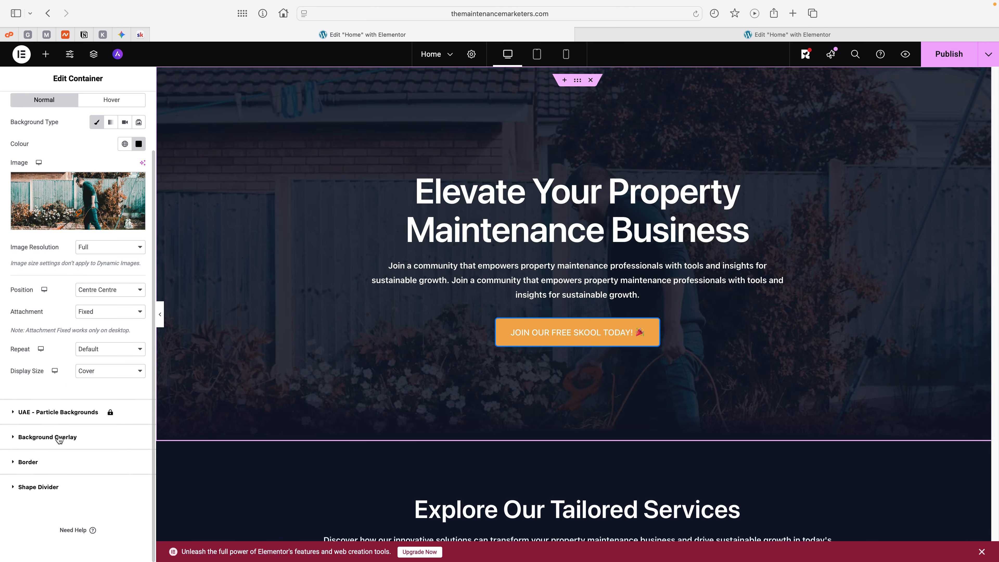
{"action": "left_click", "coordinate": [60, 439]}
{"action": "left_click_drag", "start_coordinate": [98, 371], "coordinate": [76, 369]}
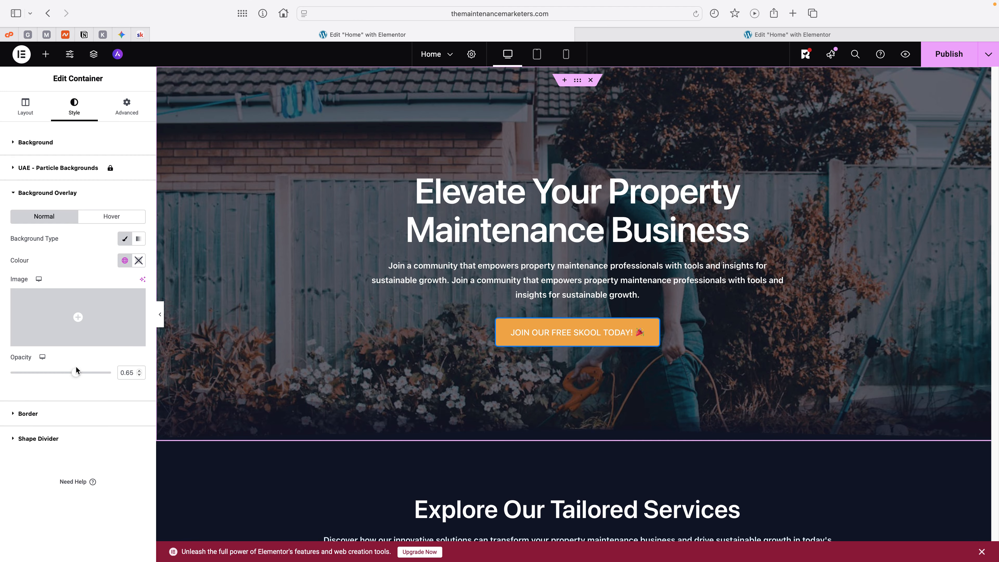
{"action": "scroll", "coordinate": [352, 291], "scroll_direction": "down", "scroll_amount": 2}
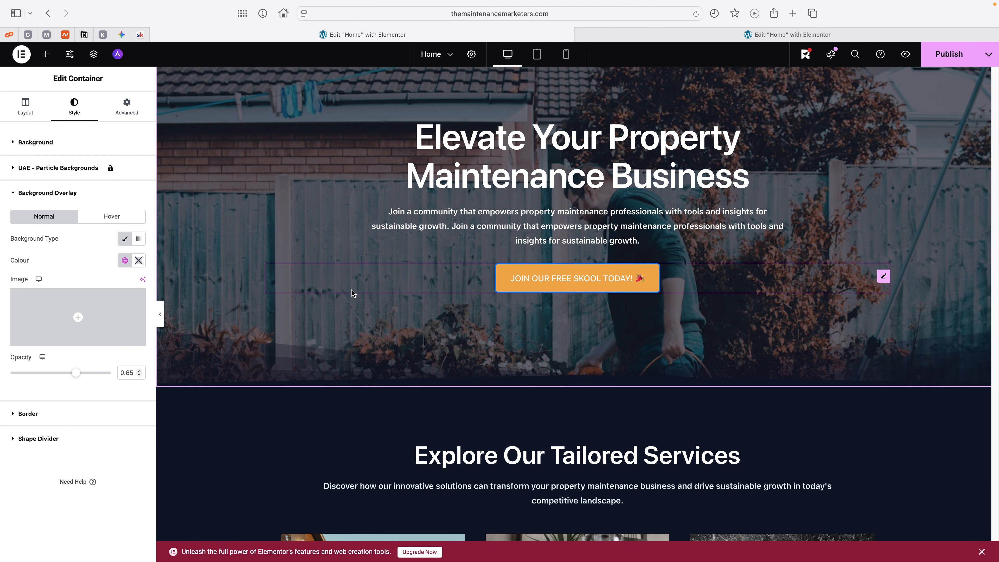
Step: Try the Curve shape divider on the hero container's top edge and remove it again
{"action": "scroll", "coordinate": [350, 293], "scroll_direction": "down", "scroll_amount": 3}
{"action": "scroll", "coordinate": [350, 293], "scroll_direction": "up", "scroll_amount": 4}
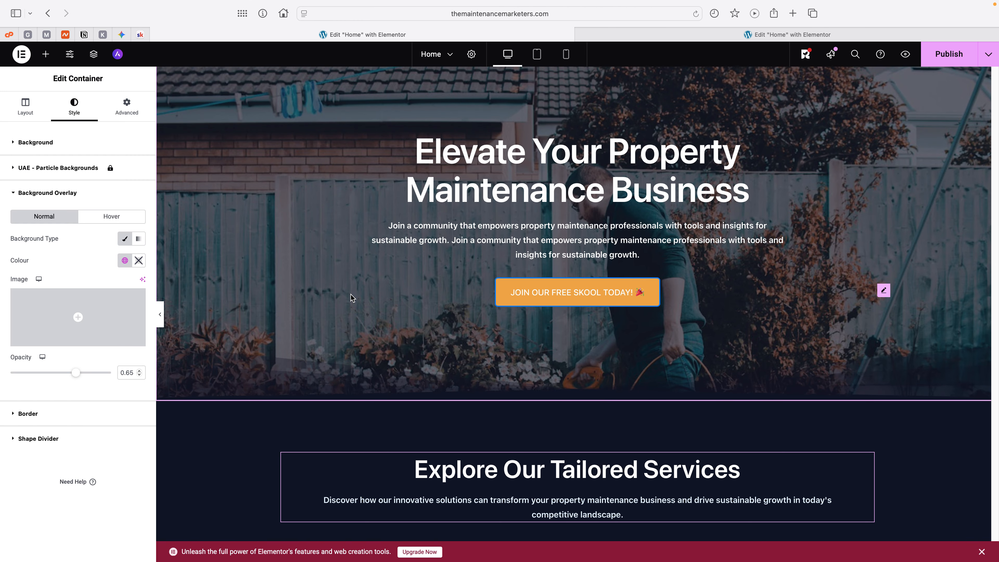
{"action": "scroll", "coordinate": [351, 294], "scroll_direction": "down", "scroll_amount": 5}
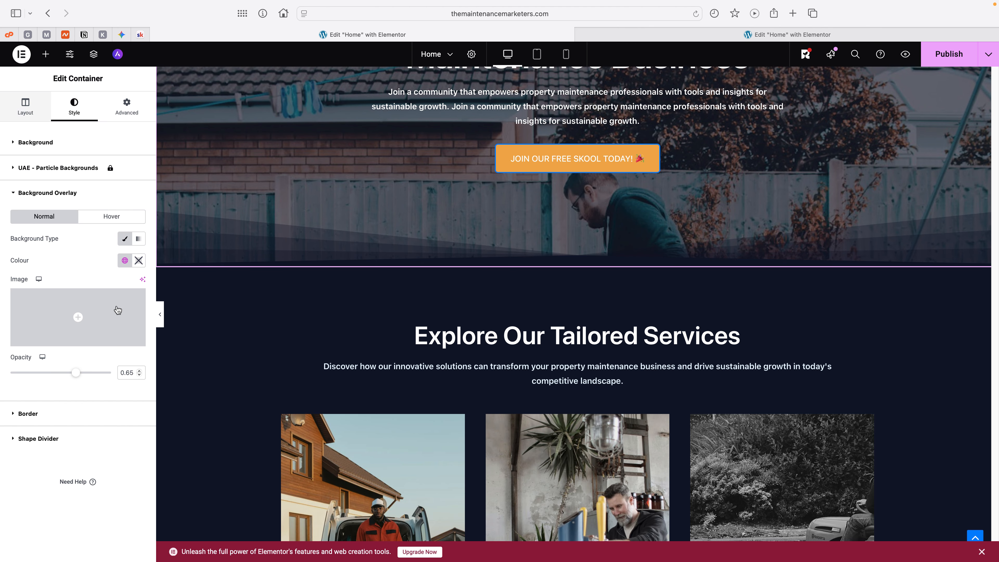
{"action": "left_click", "coordinate": [45, 439]}
{"action": "left_click", "coordinate": [48, 441]}
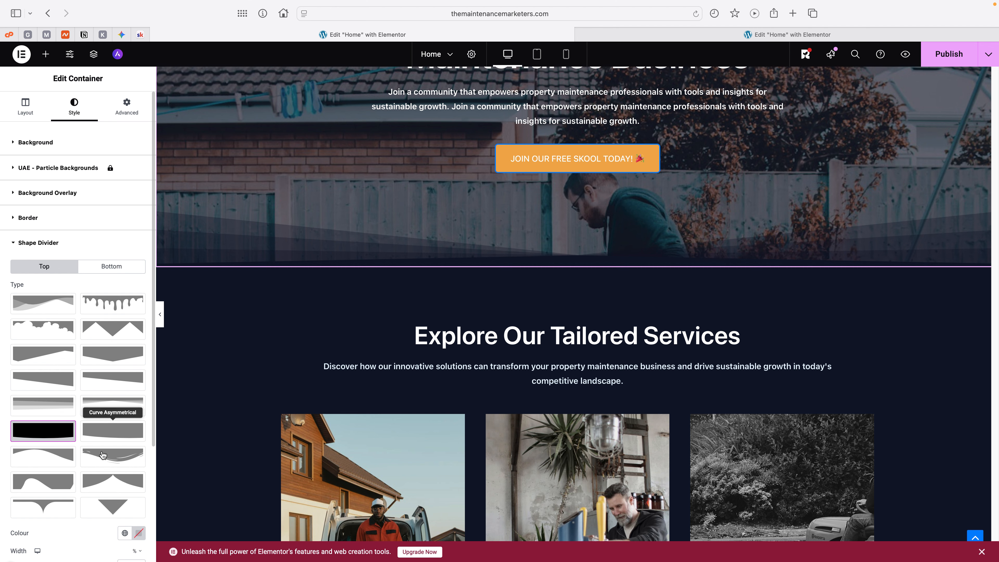
{"action": "scroll", "coordinate": [288, 390], "scroll_direction": "up", "scroll_amount": 5}
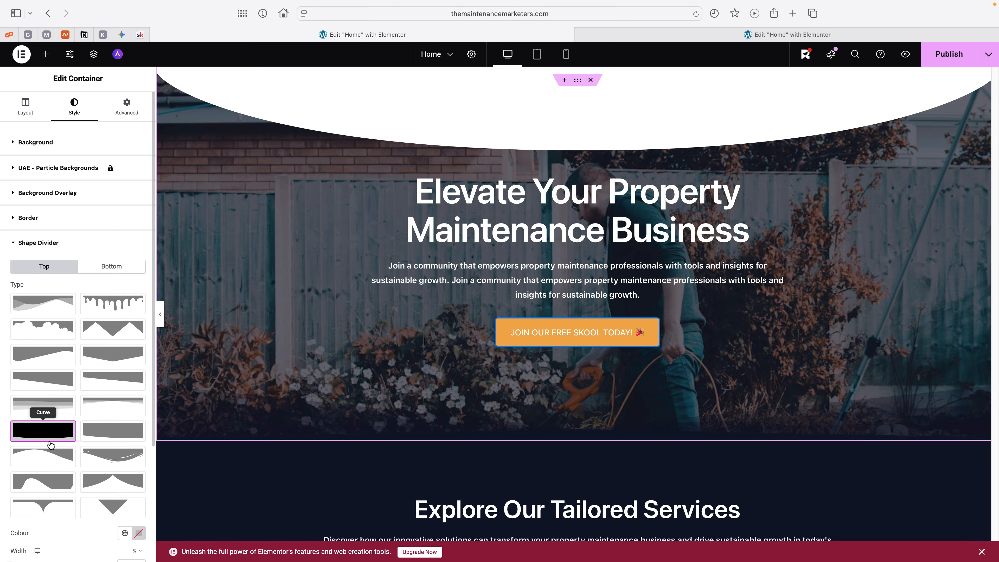
{"action": "left_click", "coordinate": [52, 429]}
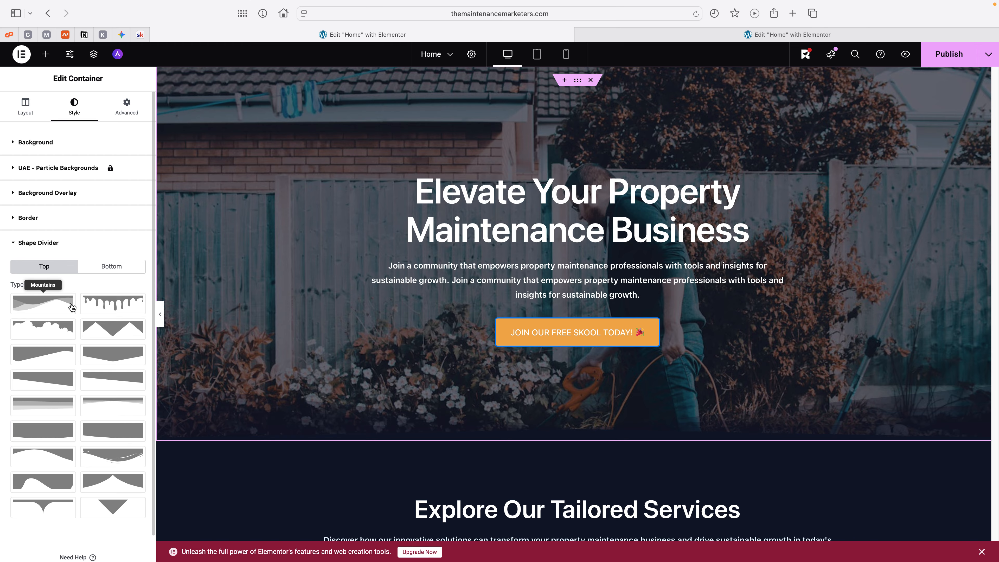
Step: Reapply the Fan Opacity shape to the hero's bottom divider and try widths of 253% and 194%
{"action": "left_click", "coordinate": [106, 265]}
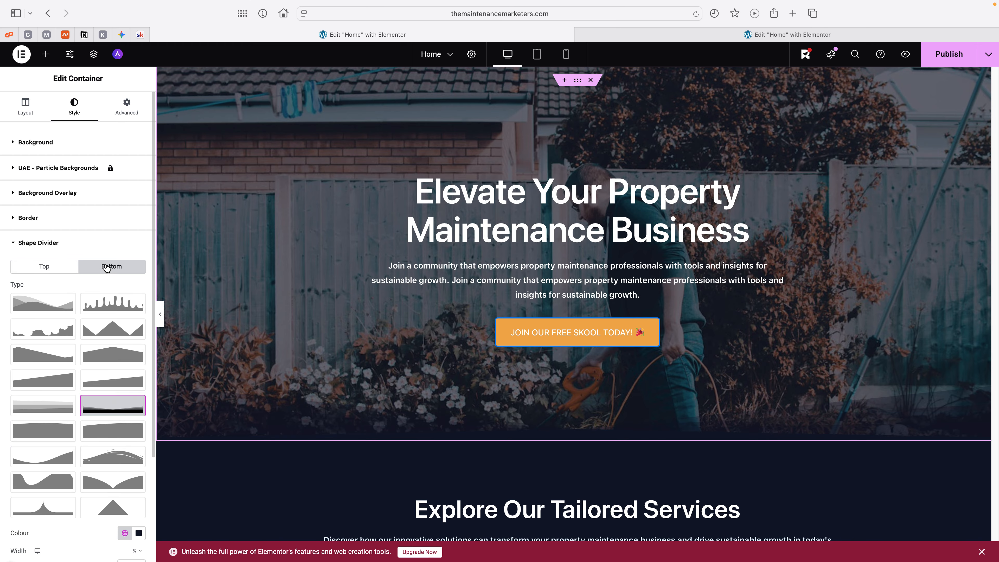
{"action": "left_click", "coordinate": [110, 408]}
{"action": "left_click", "coordinate": [110, 408]}
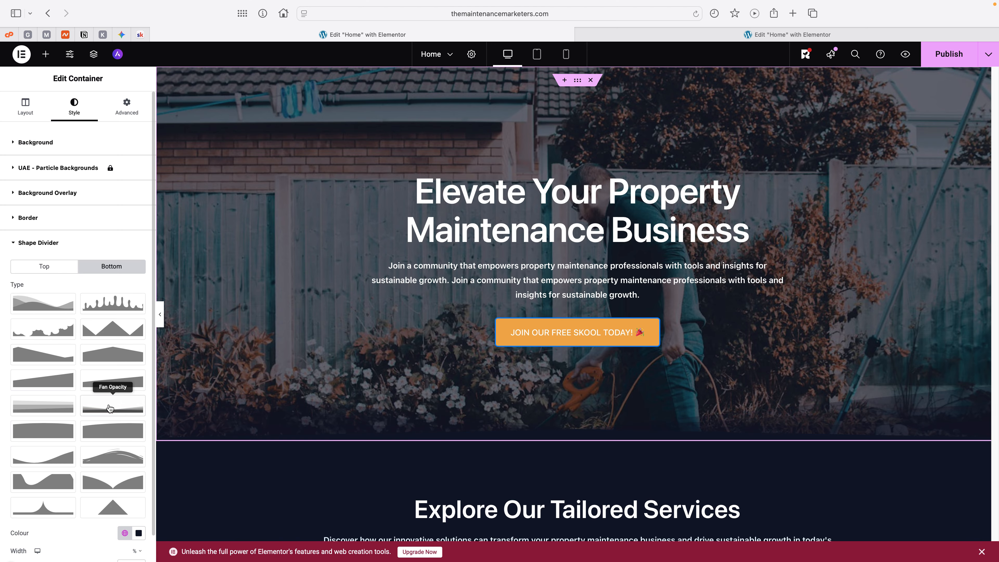
{"action": "scroll", "coordinate": [110, 409], "scroll_direction": "down", "scroll_amount": 5}
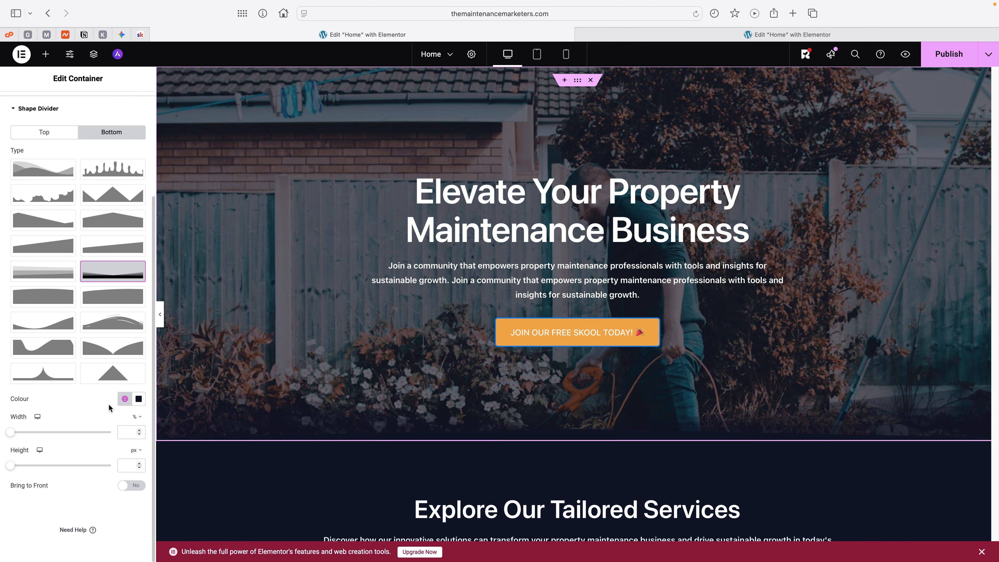
{"action": "left_click_drag", "start_coordinate": [11, 434], "coordinate": [85, 426]}
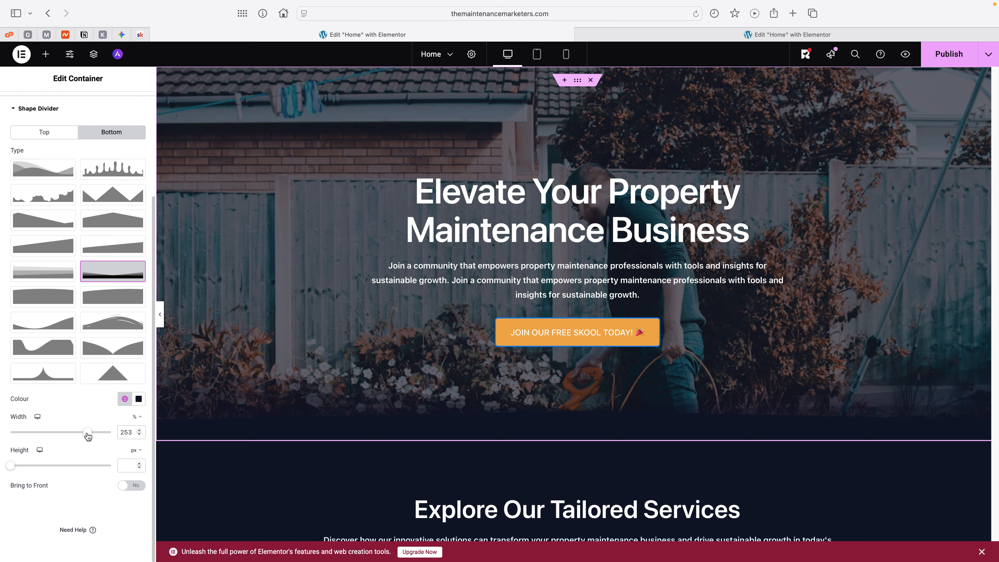
{"action": "left_click_drag", "start_coordinate": [91, 433], "coordinate": [61, 431]}
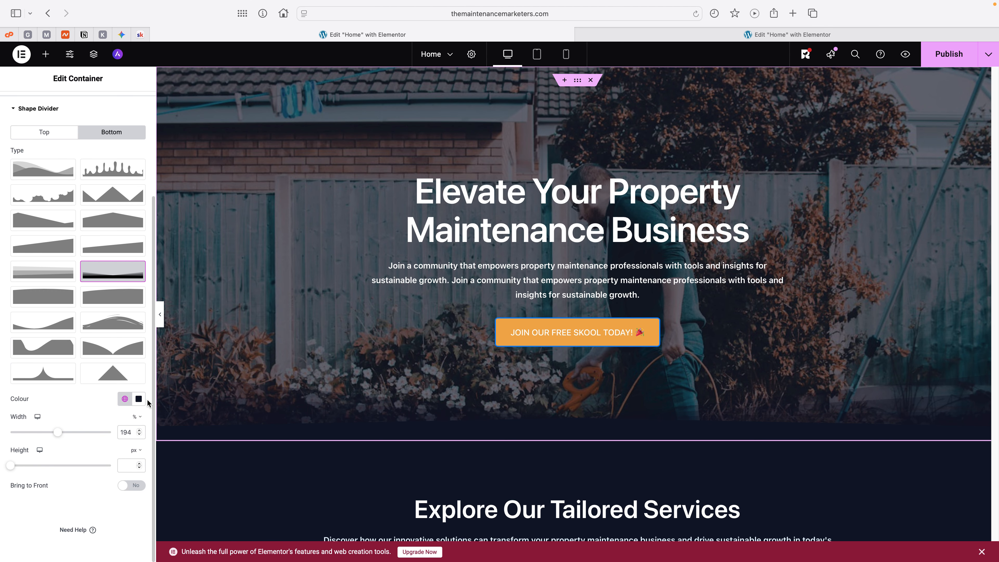
Step: Colour the hero's bottom shape divider with Theme Headings and set its width to 100% and height to 202 px
{"action": "left_click", "coordinate": [125, 399]}
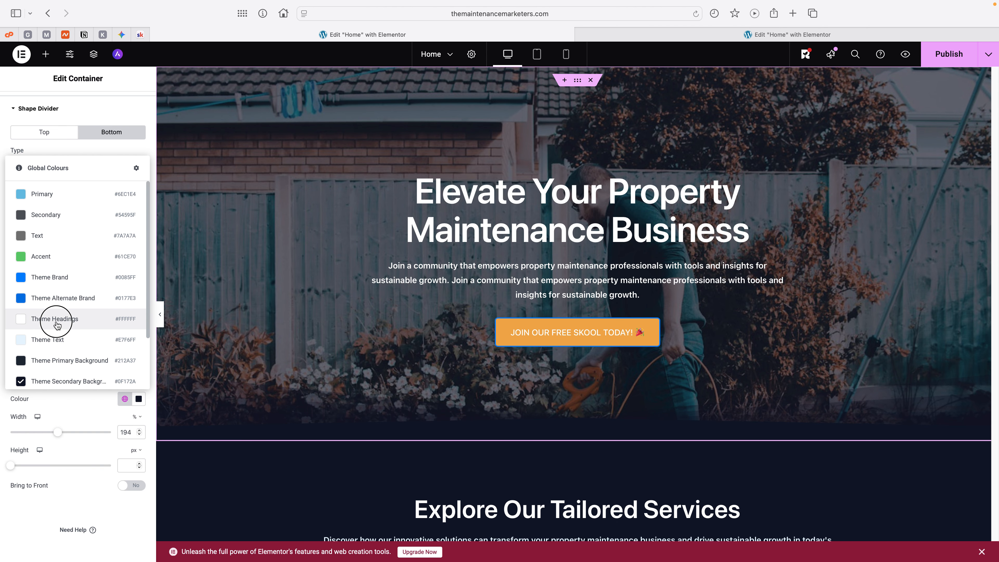
{"action": "left_click", "coordinate": [65, 344]}
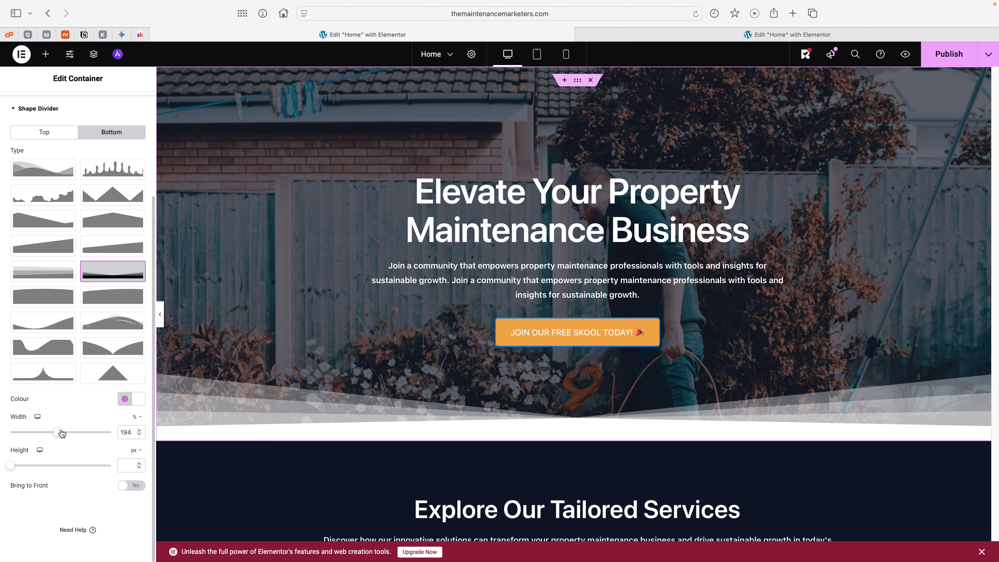
{"action": "left_click_drag", "start_coordinate": [57, 432], "coordinate": [51, 457]}
Step: Set the hero's bottom shape divider colour to Theme Secondary Background and check the transition into the services section
{"action": "left_click", "coordinate": [124, 399]}
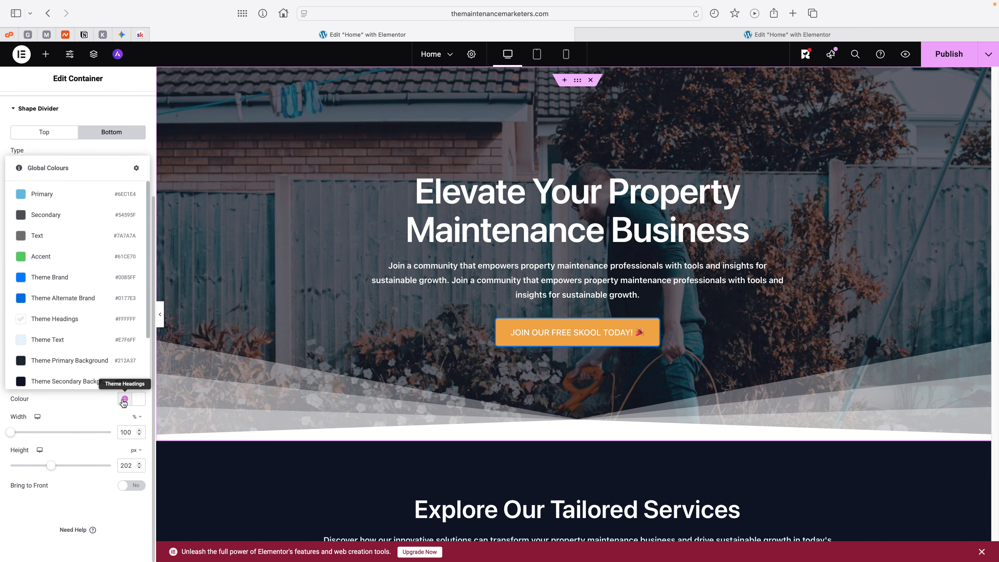
{"action": "left_click", "coordinate": [68, 382]}
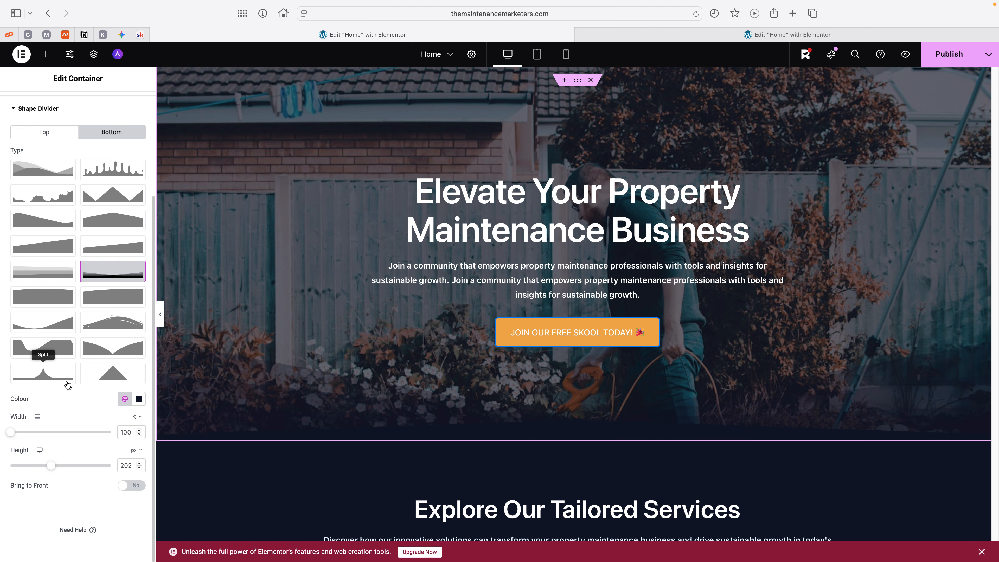
{"action": "scroll", "coordinate": [355, 370], "scroll_direction": "down", "scroll_amount": 3}
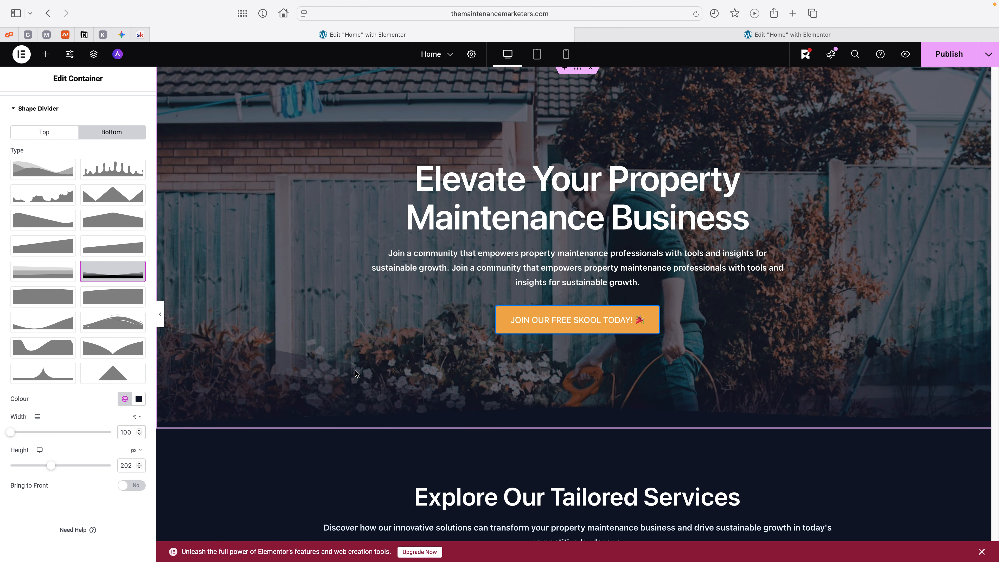
{"action": "scroll", "coordinate": [355, 370], "scroll_direction": "down", "scroll_amount": 5}
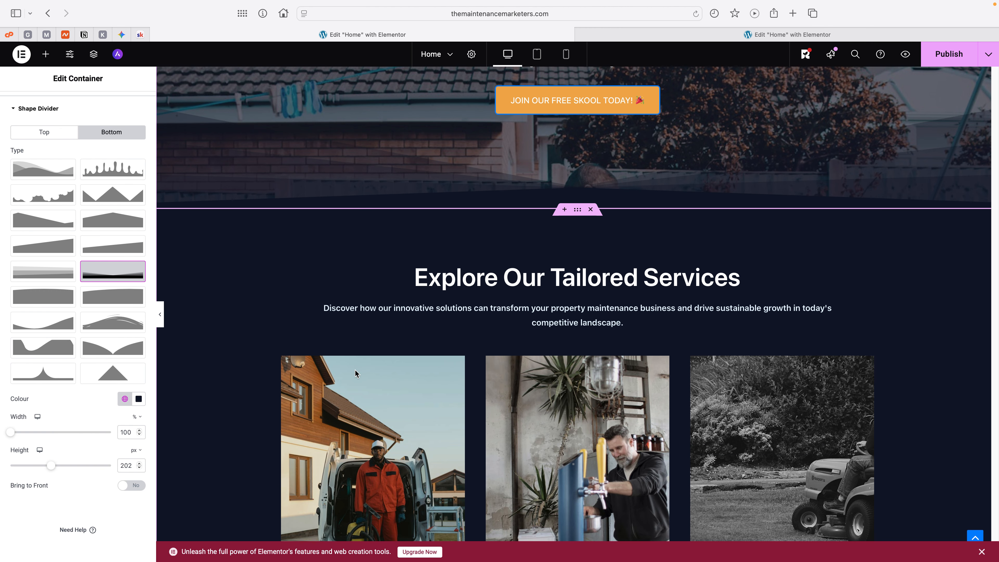
{"action": "scroll", "coordinate": [355, 370], "scroll_direction": "up", "scroll_amount": 5}
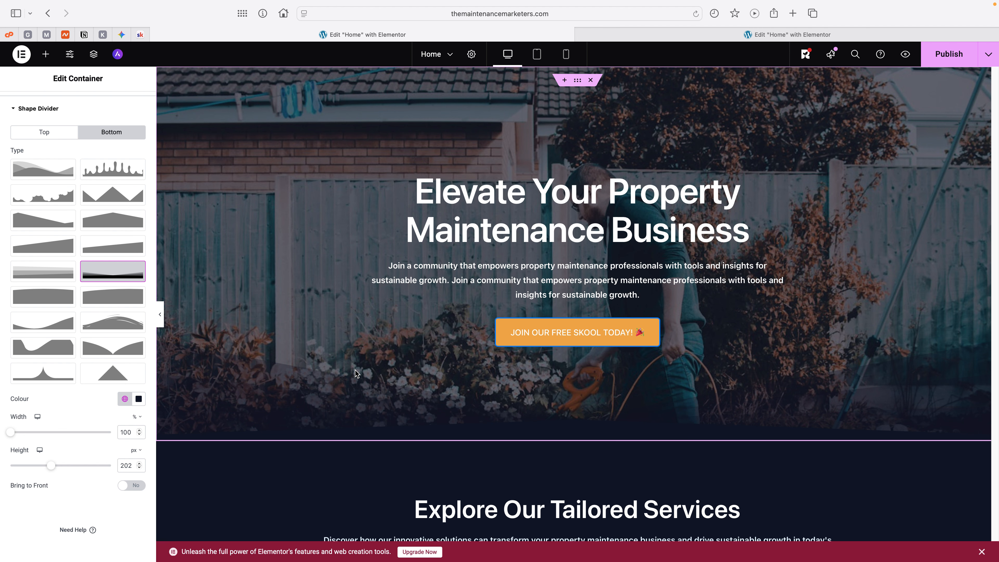
{"action": "scroll", "coordinate": [355, 370], "scroll_direction": "down", "scroll_amount": 4}
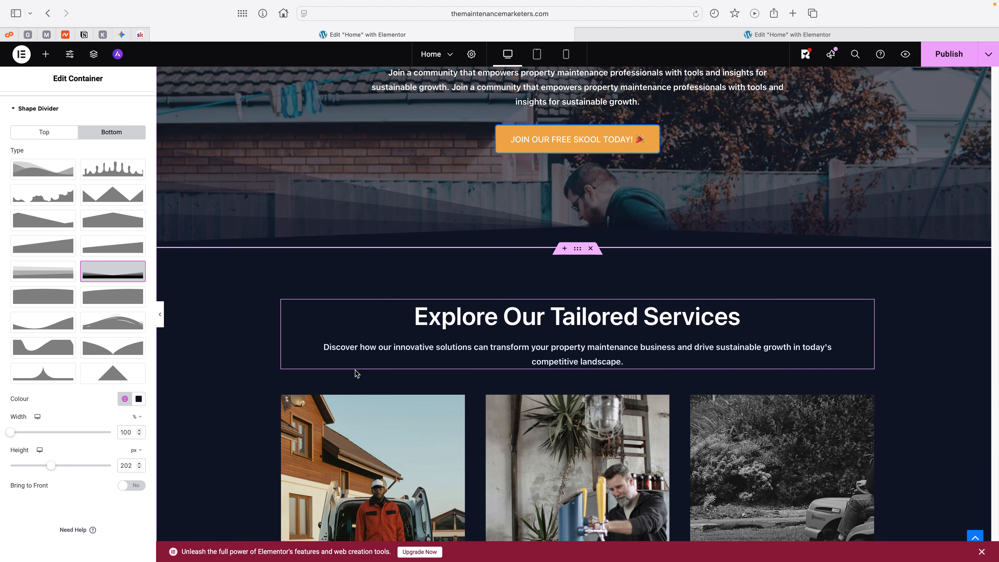
{"action": "scroll", "coordinate": [355, 370], "scroll_direction": "up", "scroll_amount": 6}
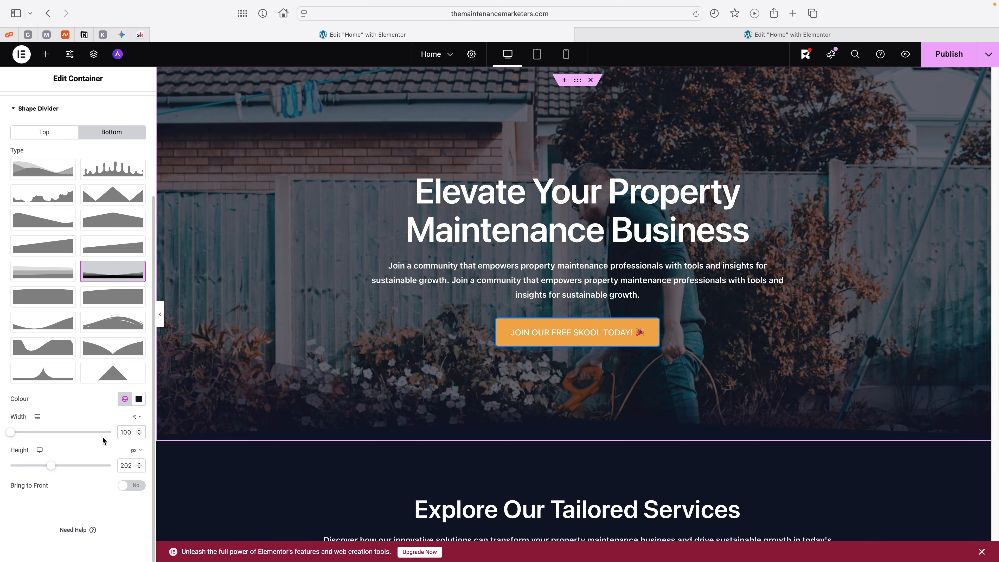
{"action": "scroll", "coordinate": [460, 393], "scroll_direction": "down", "scroll_amount": 6}
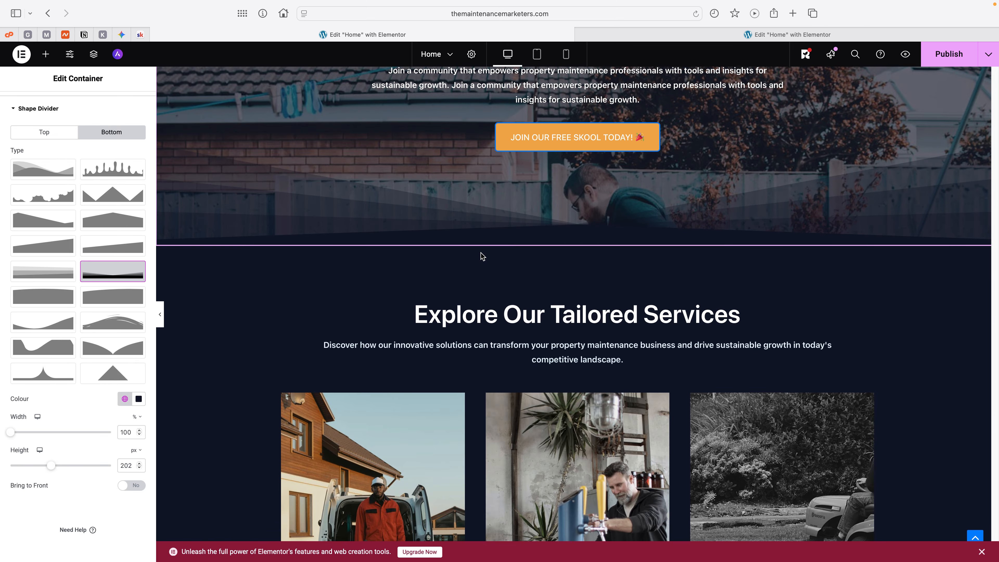
Step: Lengthen the "Explore Our Tailored Services" image box description by repeating its existing sentence once
{"action": "scroll", "coordinate": [482, 256], "scroll_direction": "down", "scroll_amount": 5}
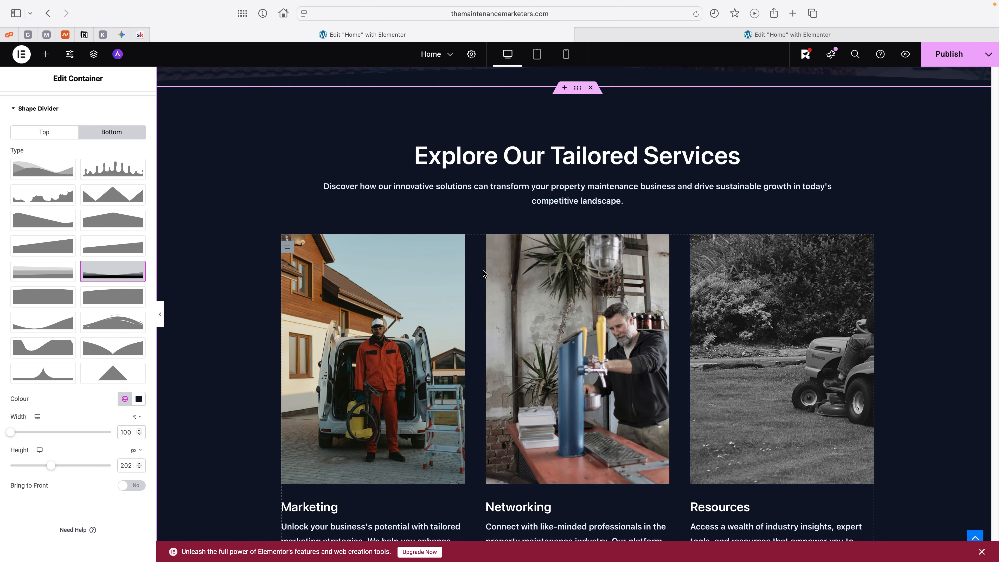
{"action": "scroll", "coordinate": [483, 273], "scroll_direction": "up", "scroll_amount": 3}
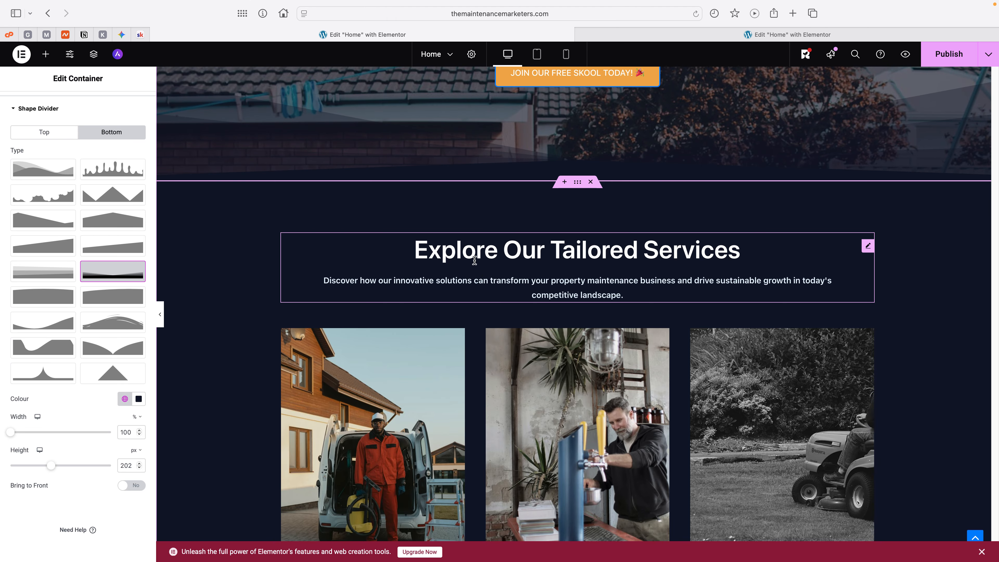
{"action": "left_click", "coordinate": [643, 249]}
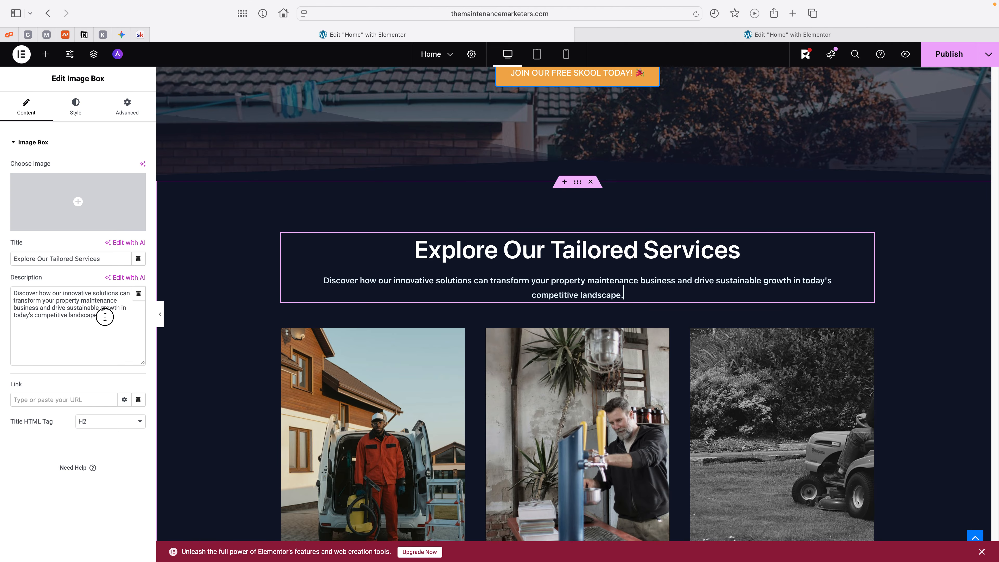
{"action": "left_click_drag", "start_coordinate": [105, 317], "coordinate": [12, 291]}
{"action": "key", "text": "super+c"}
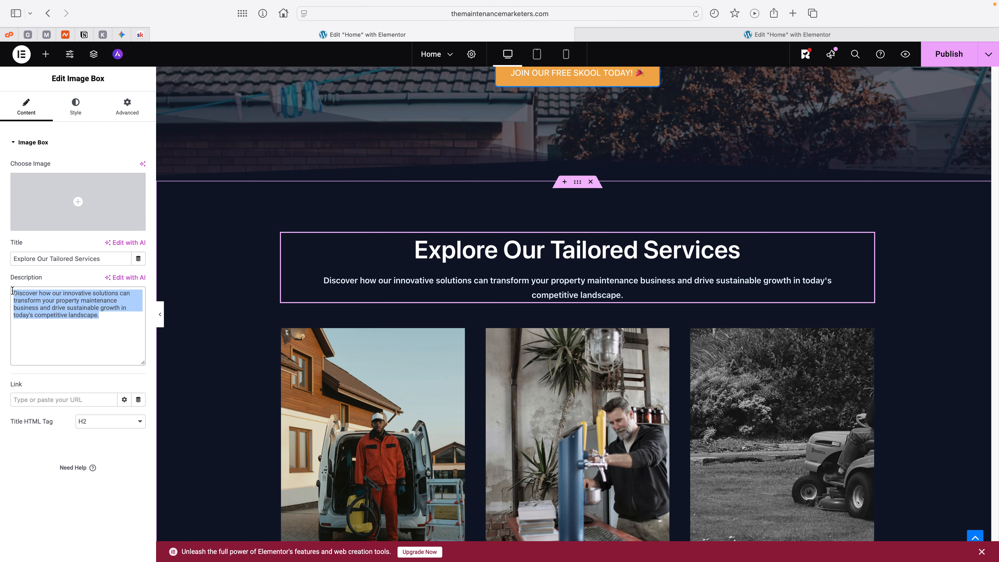
{"action": "key", "text": "Right"}
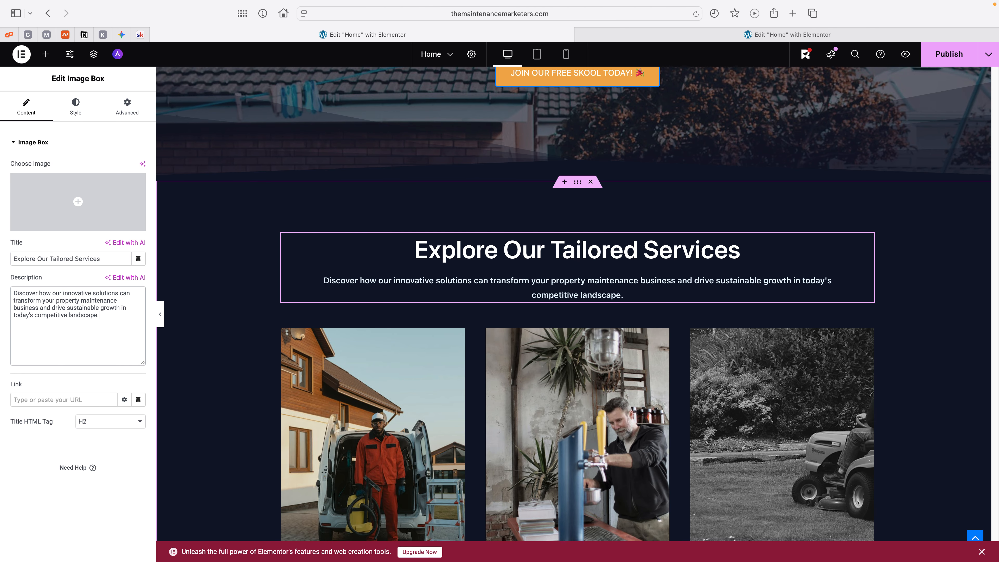
{"action": "key", "text": "super+v"}
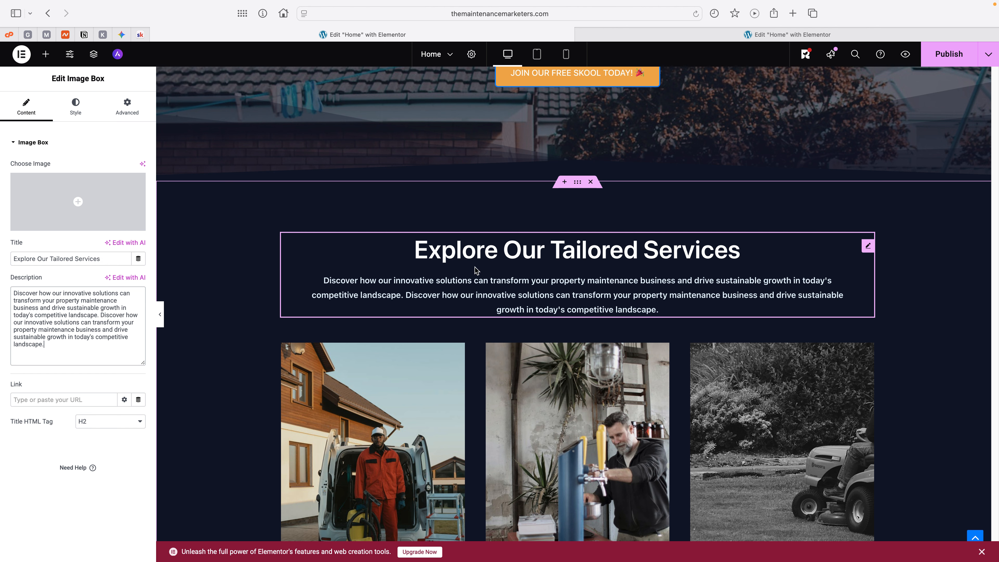
Step: Set the services heading image box's right and left padding to 150 px each
{"action": "left_click", "coordinate": [127, 113]}
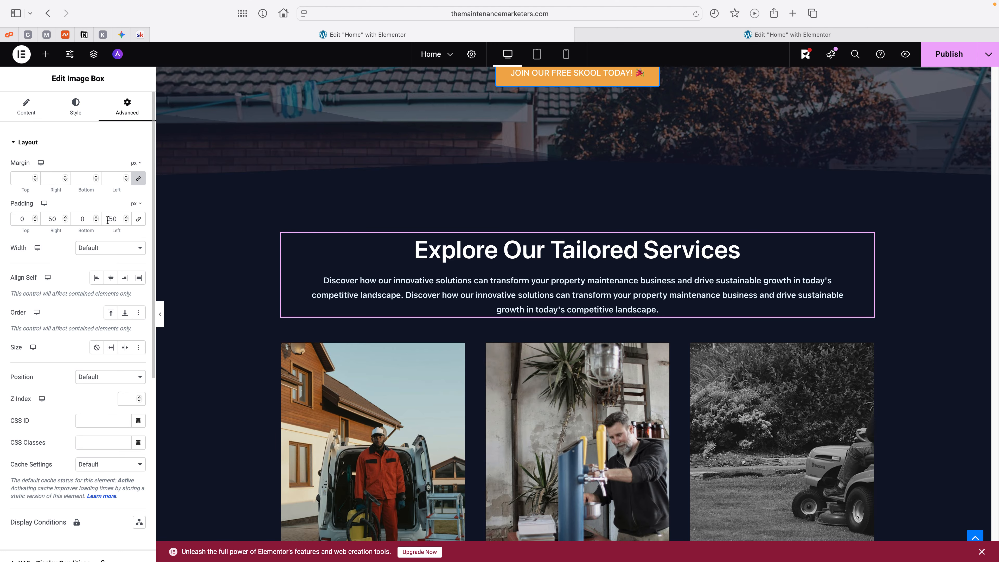
{"action": "left_click", "coordinate": [51, 219]}
{"action": "type", "text": "1"}
{"action": "type", "text": "1"}
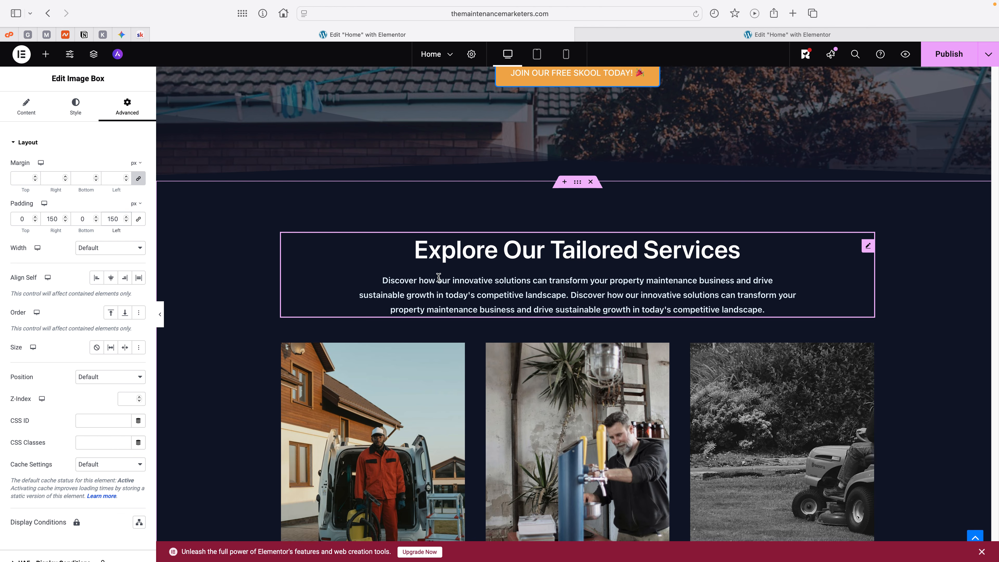
Step: Set the services heading image box's bottom padding to 50 px
{"action": "scroll", "coordinate": [590, 297], "scroll_direction": "down", "scroll_amount": 3}
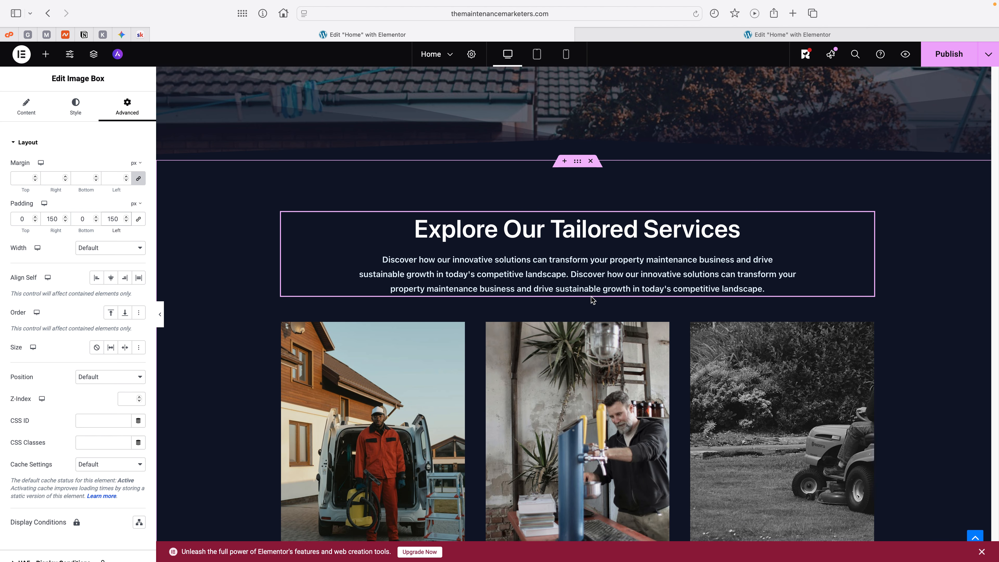
{"action": "scroll", "coordinate": [591, 299], "scroll_direction": "down", "scroll_amount": 1}
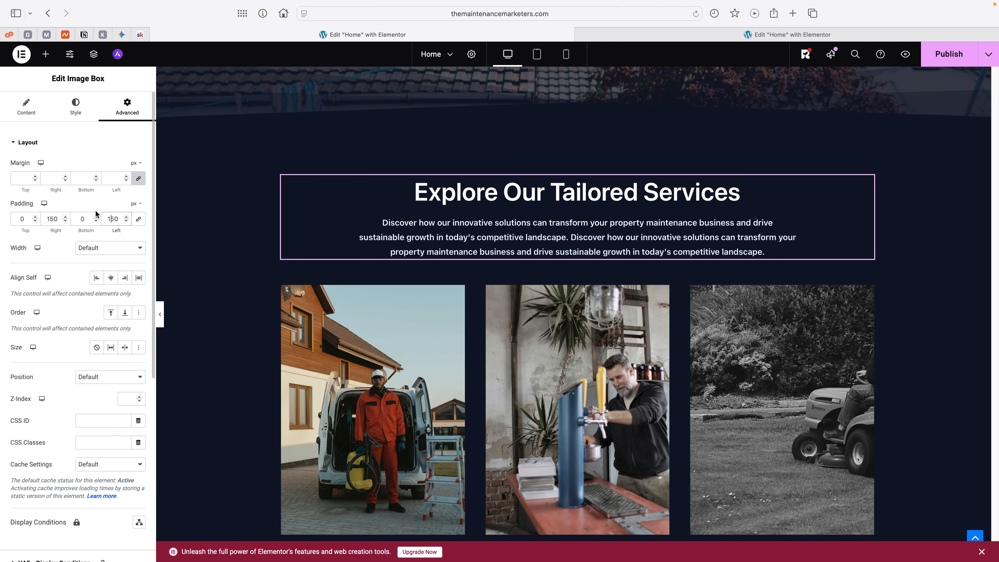
{"action": "left_click", "coordinate": [80, 219]}
{"action": "type", "text": "5"}
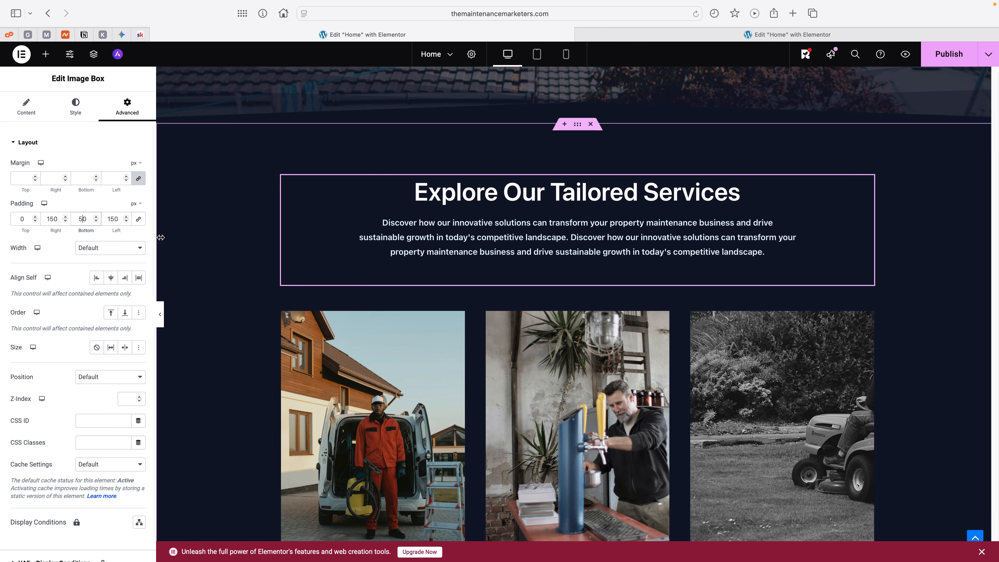
Step: Try a top padding of 100 px on the services heading image box and return it to 0
{"action": "left_click", "coordinate": [14, 221]}
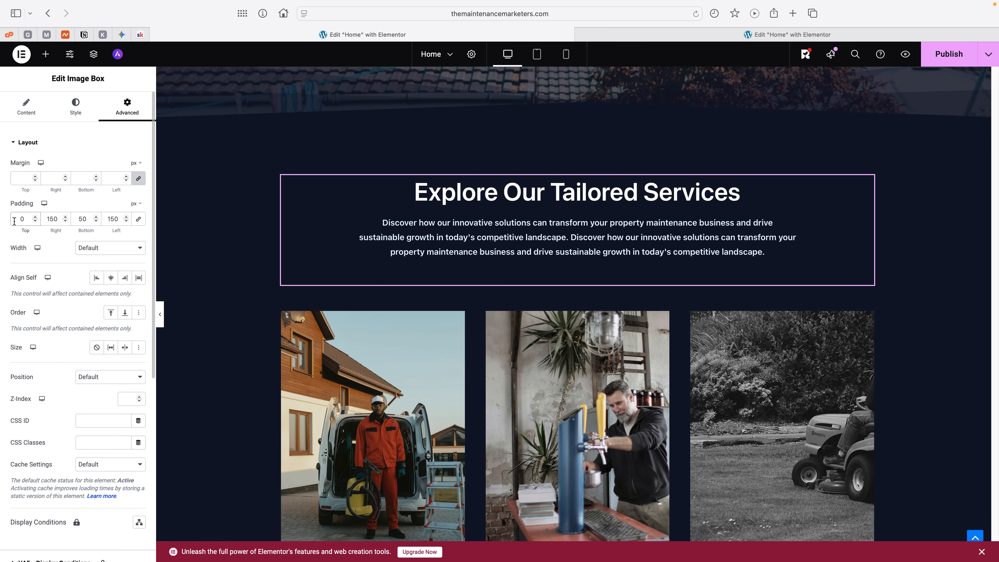
{"action": "type", "text": "1000"}
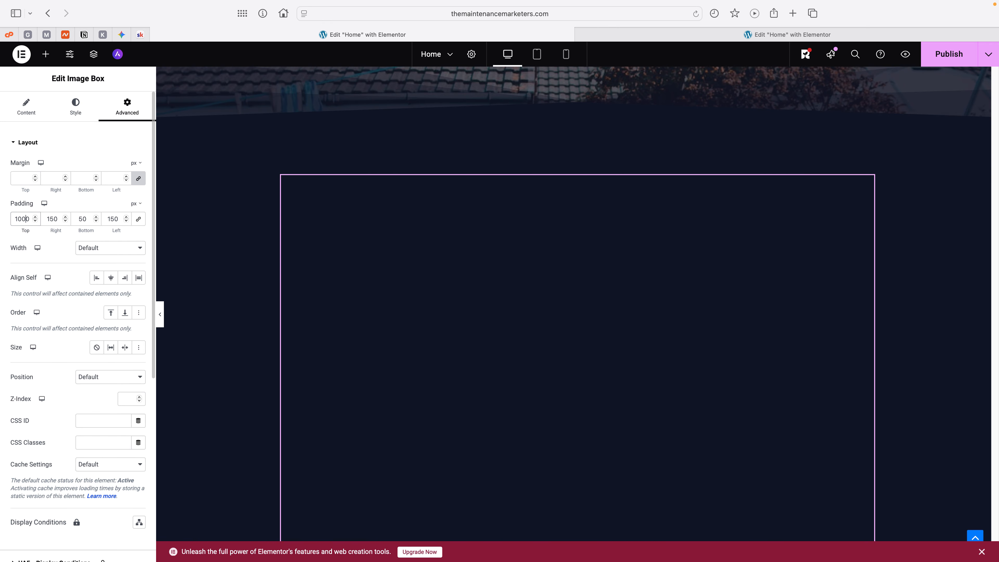
{"action": "key", "text": "BackSpace"}
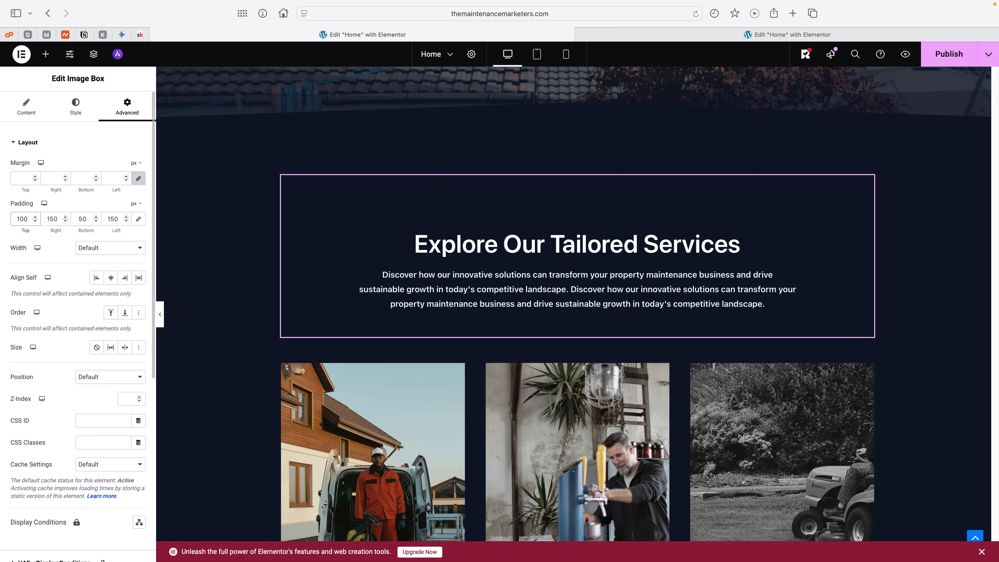
{"action": "key", "text": "BackSpace"}
{"action": "key", "text": "BackSpace"}
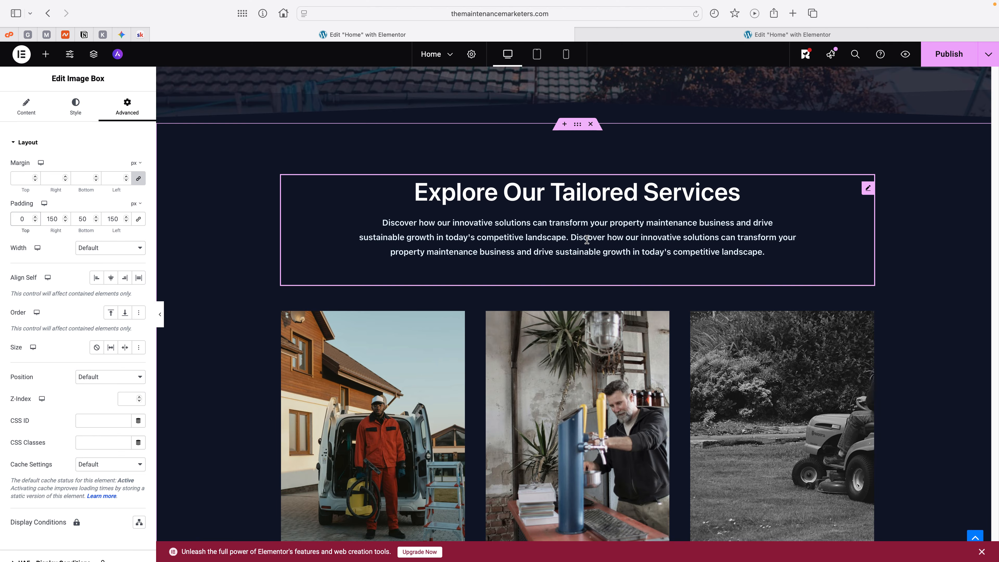
Step: Turn on masking for the Marketing service image in its advanced settings
{"action": "scroll", "coordinate": [587, 252], "scroll_direction": "down", "scroll_amount": 4}
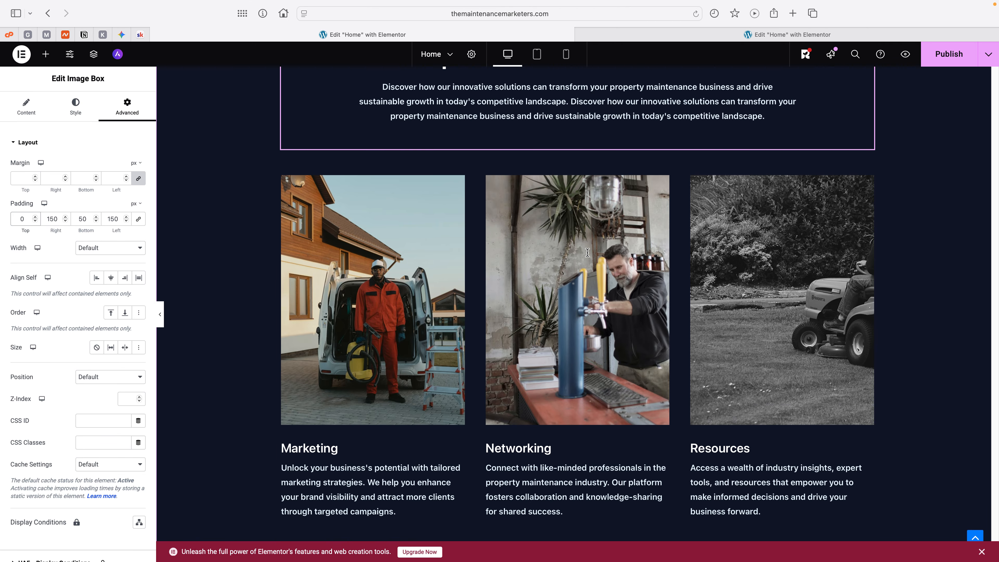
{"action": "left_click", "coordinate": [373, 282]}
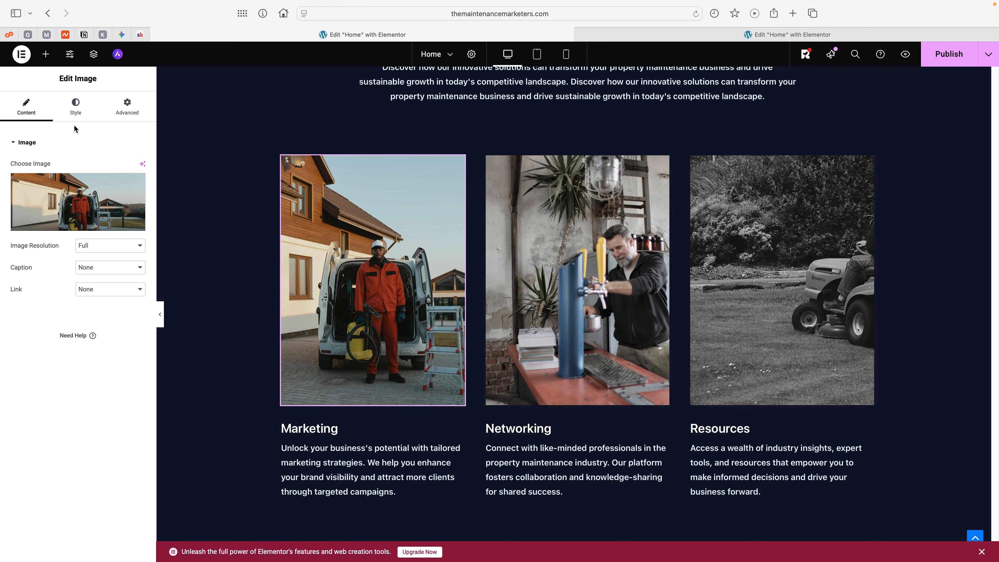
{"action": "left_click", "coordinate": [75, 112]}
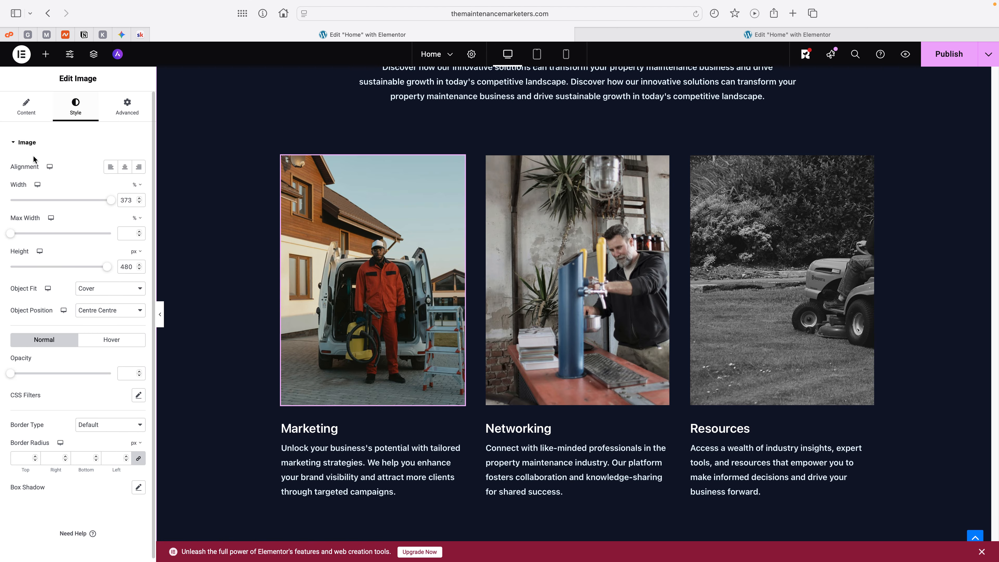
{"action": "left_click", "coordinate": [131, 112]}
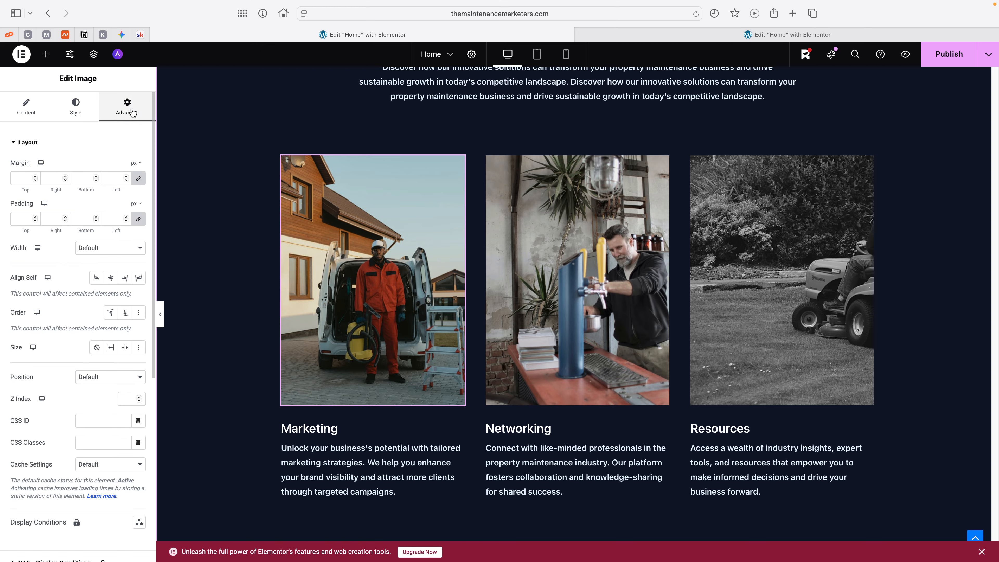
{"action": "left_click", "coordinate": [26, 148]}
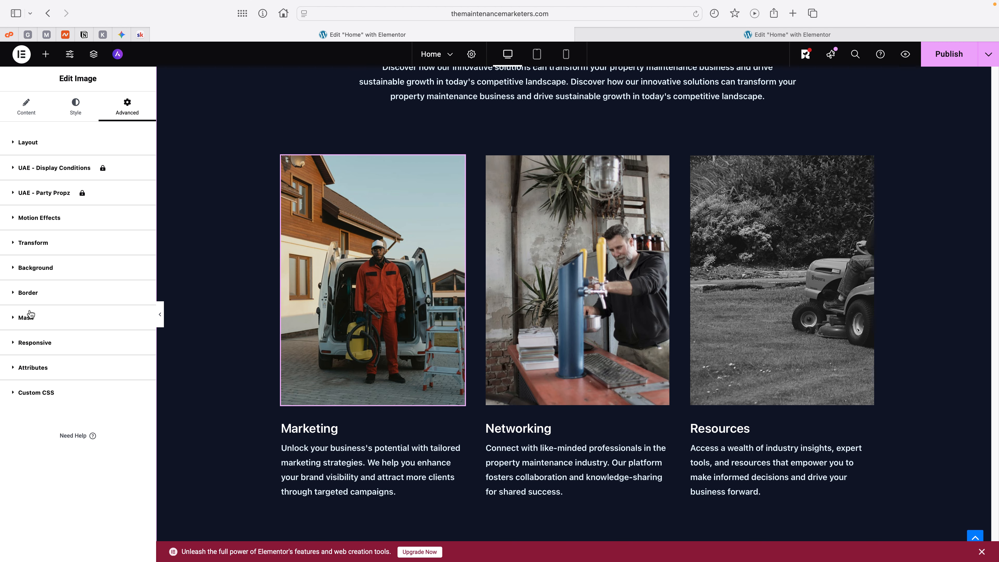
{"action": "left_click", "coordinate": [32, 323]}
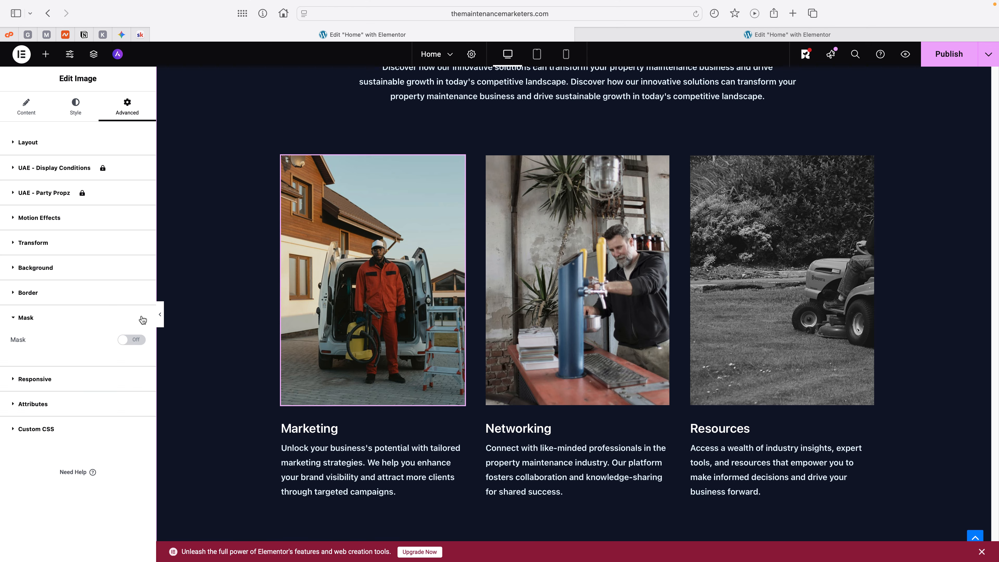
{"action": "left_click", "coordinate": [129, 341]}
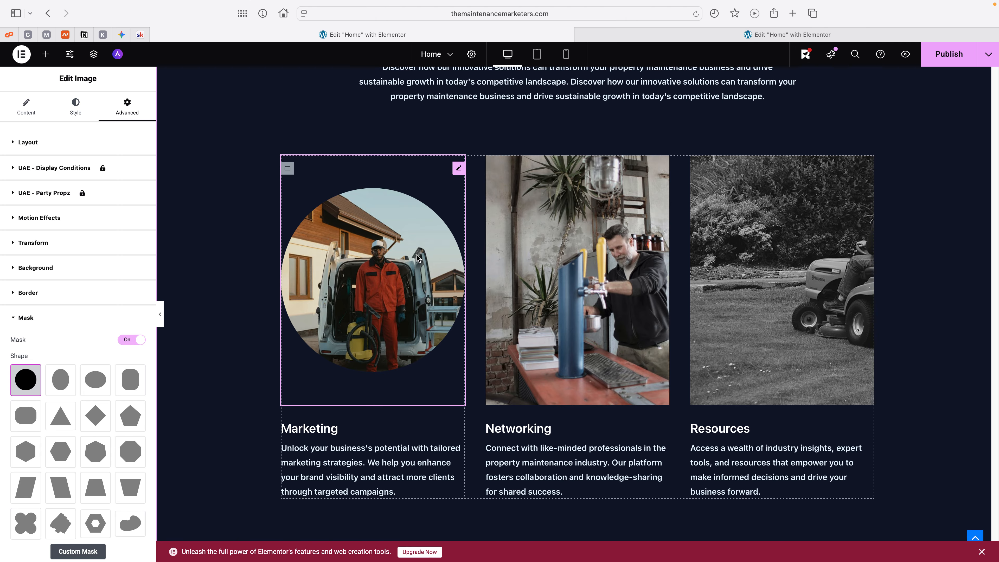
{"action": "scroll", "coordinate": [417, 256], "scroll_direction": "up", "scroll_amount": 10}
{"action": "scroll", "coordinate": [418, 245], "scroll_direction": "down", "scroll_amount": 10}
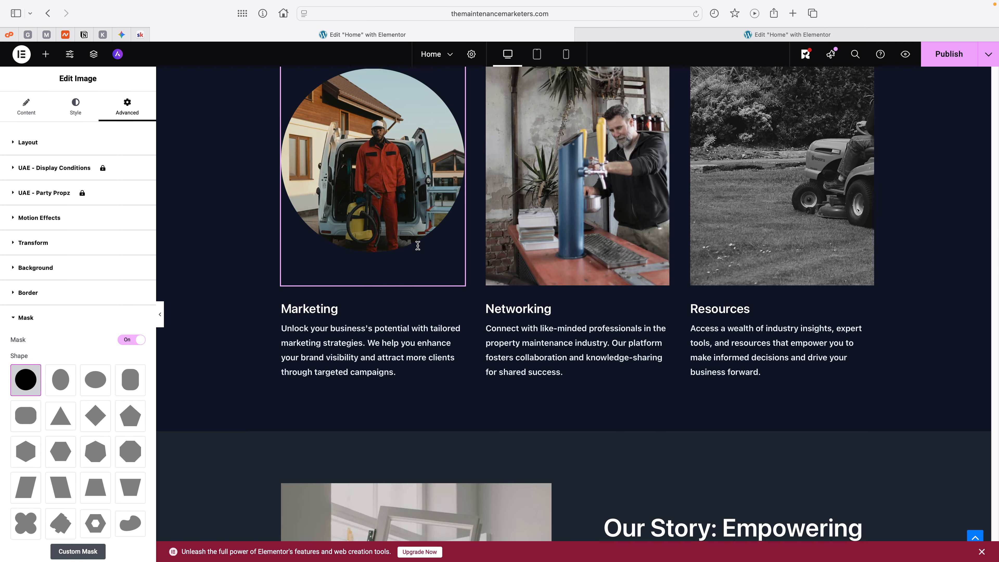
{"action": "scroll", "coordinate": [239, 305], "scroll_direction": "up", "scroll_amount": 2}
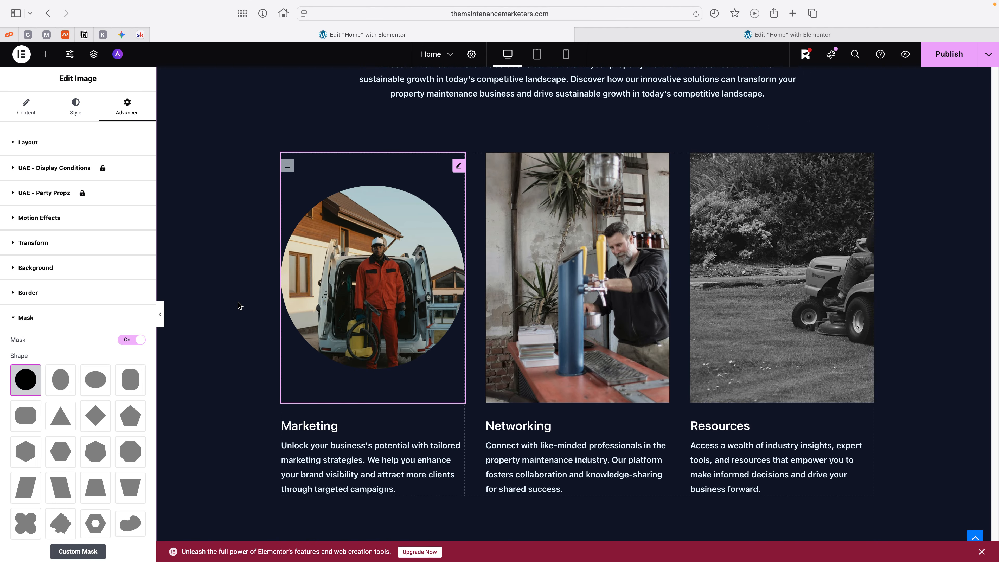
Step: Try the Oval vertical, Oval horizontal and upright rounded-rectangle mask shapes on the Marketing image
{"action": "left_click", "coordinate": [60, 380]}
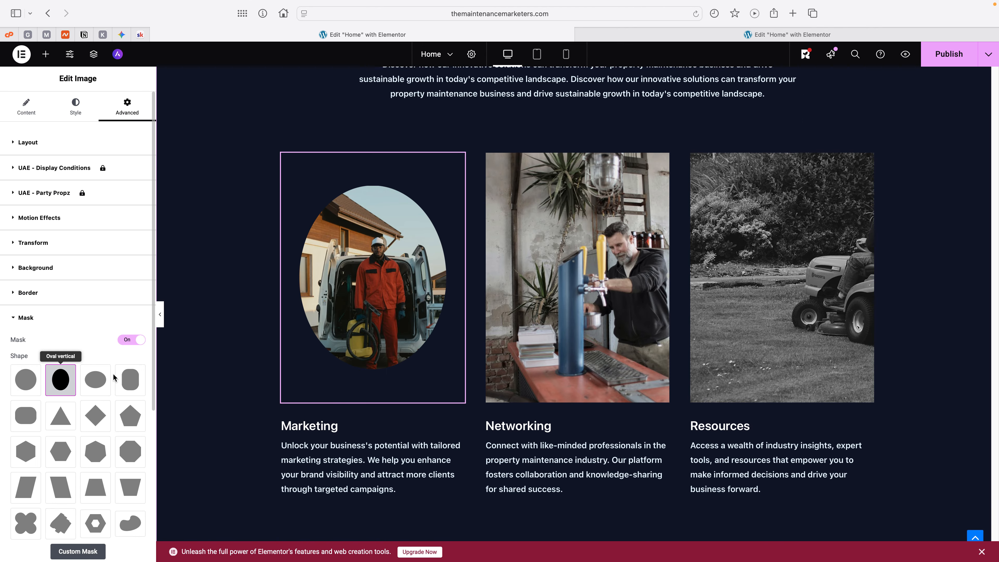
{"action": "left_click", "coordinate": [100, 381]}
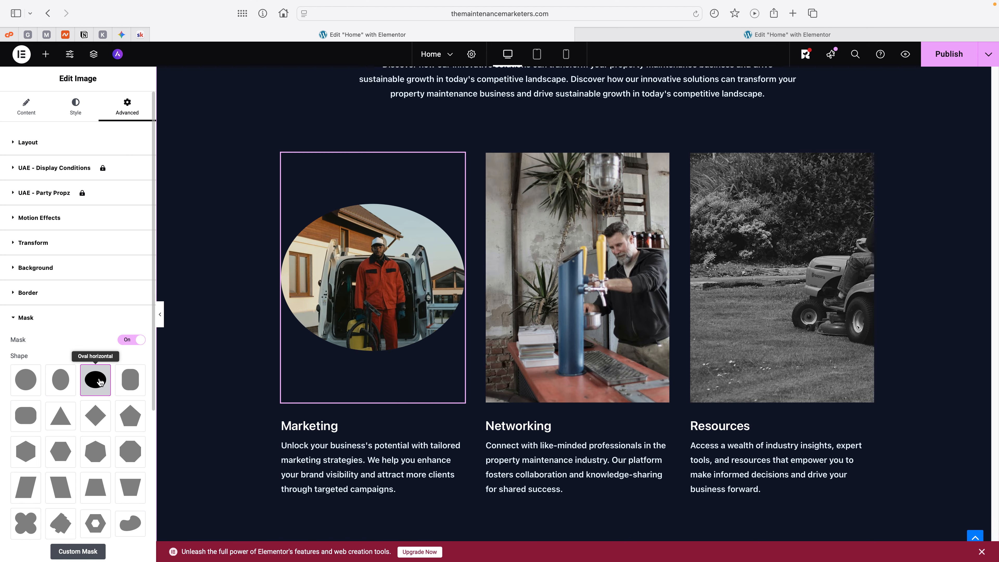
{"action": "left_click", "coordinate": [123, 384]}
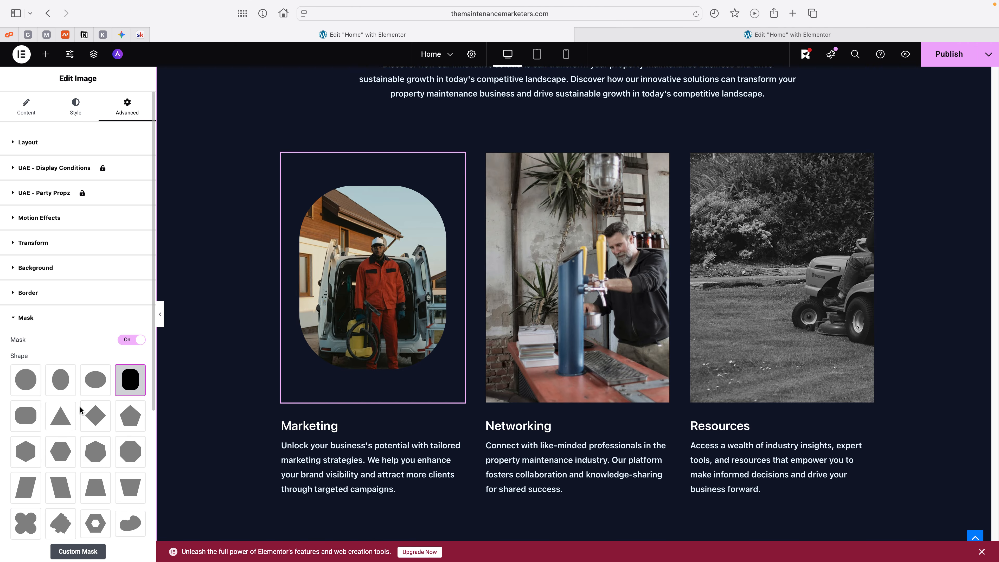
Step: Set the Marketing image's mask shape to Sketch and check it against the rest of the services section
{"action": "scroll", "coordinate": [84, 428], "scroll_direction": "down", "scroll_amount": 5}
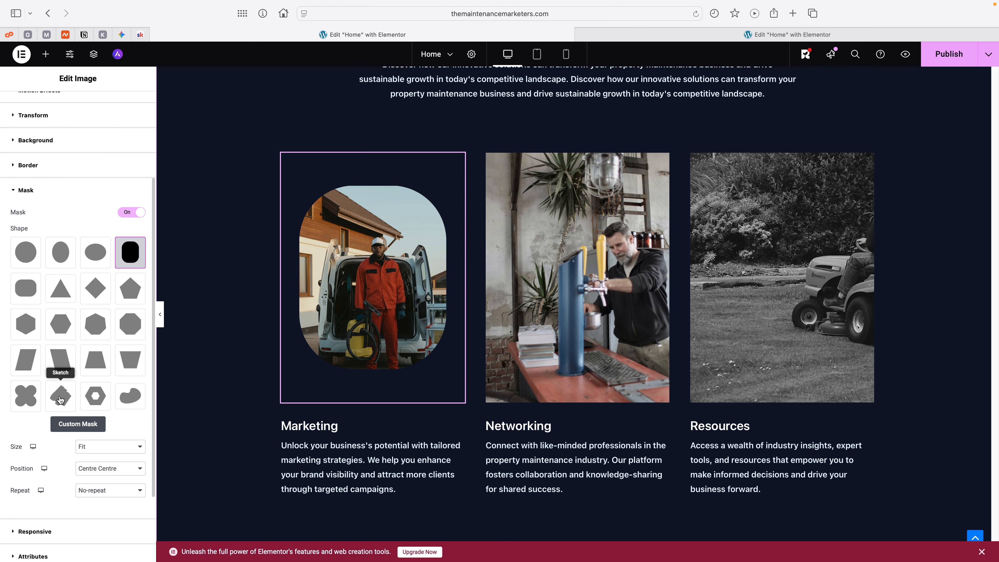
{"action": "left_click", "coordinate": [60, 399]}
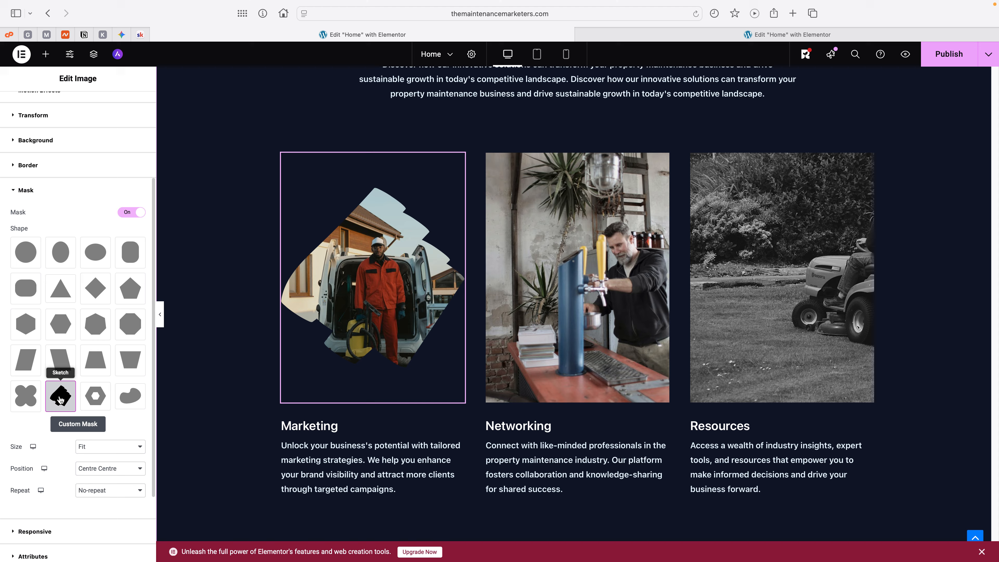
{"action": "scroll", "coordinate": [367, 306], "scroll_direction": "up", "scroll_amount": 10}
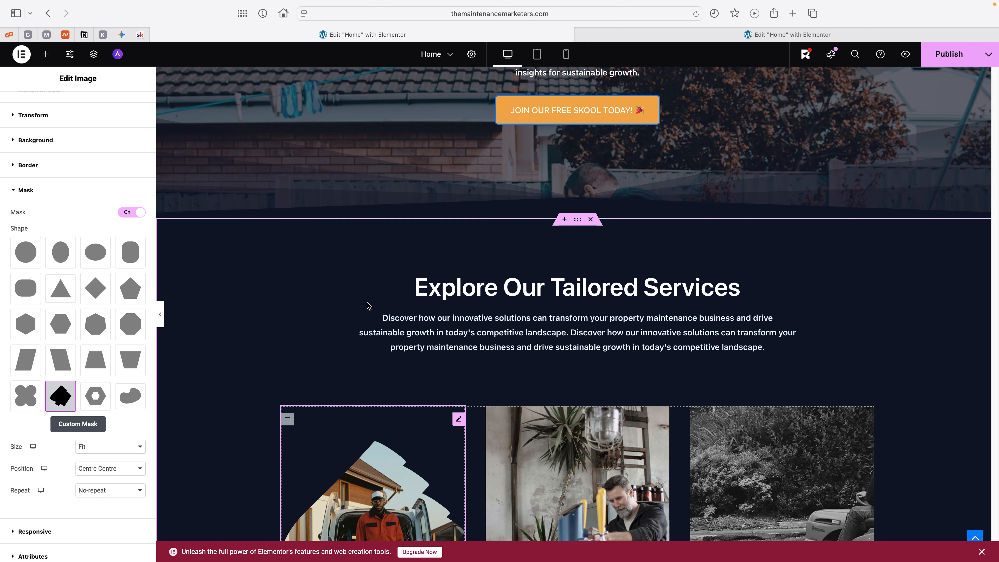
{"action": "scroll", "coordinate": [367, 305], "scroll_direction": "down", "scroll_amount": 10}
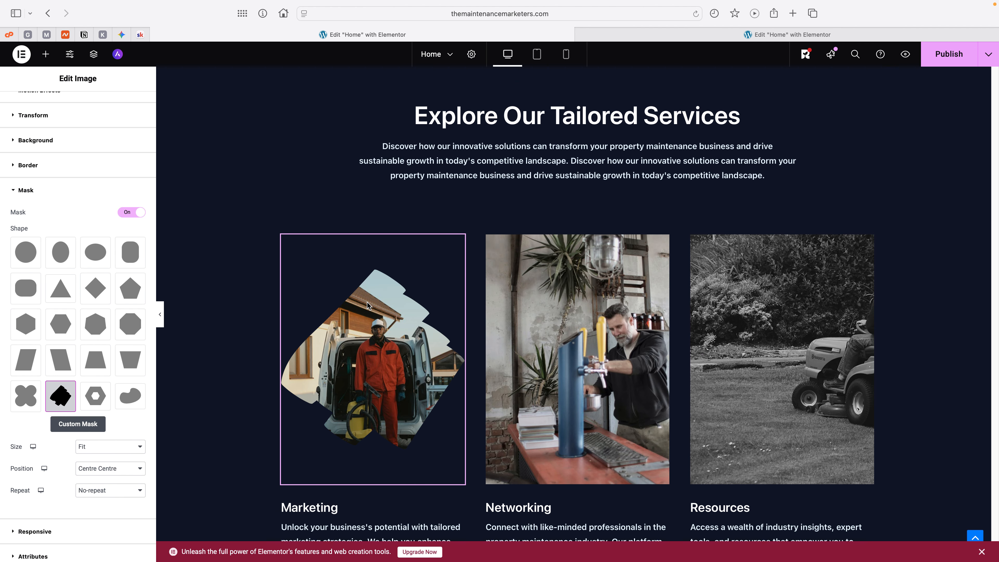
{"action": "scroll", "coordinate": [368, 305], "scroll_direction": "down", "scroll_amount": 2}
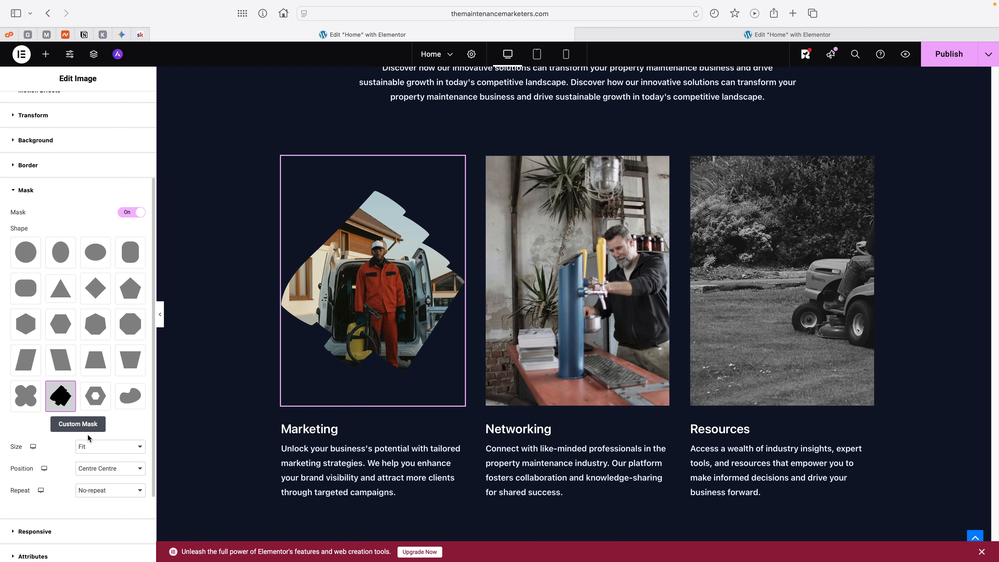
Step: Try a custom mask on the Marketing image, then set the mask size to Fill and reapply the Sketch shape
{"action": "left_click", "coordinate": [78, 431]}
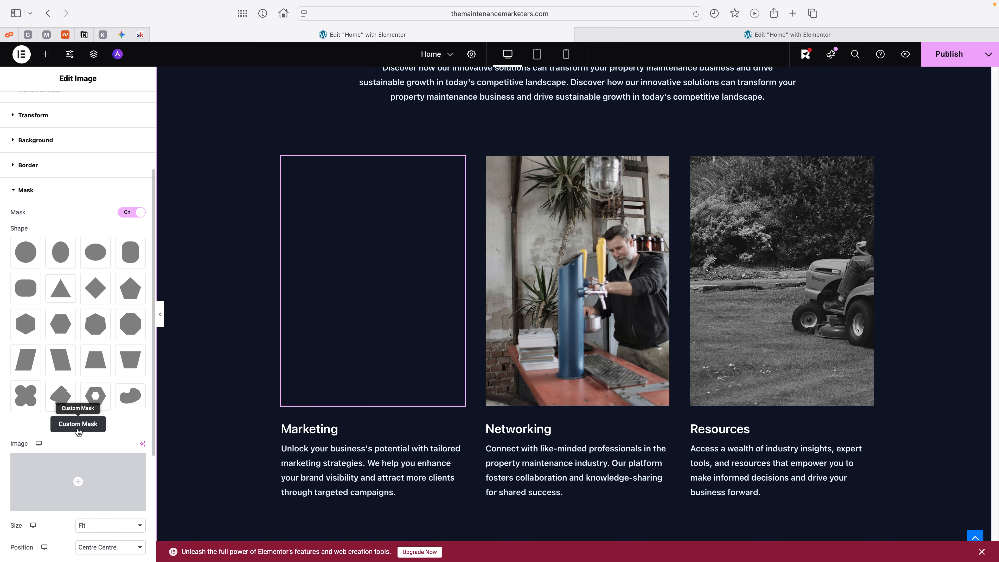
{"action": "left_click", "coordinate": [79, 429]}
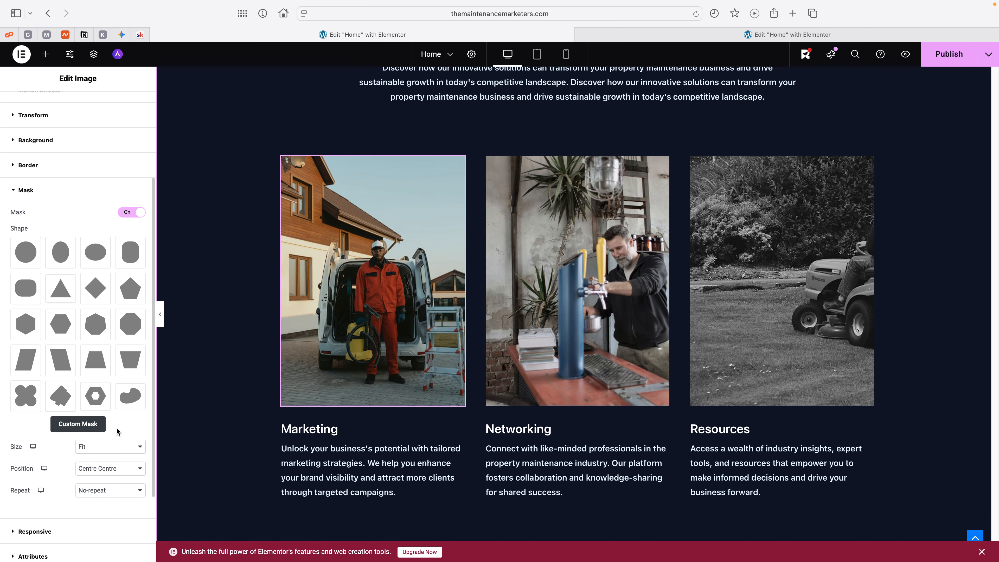
{"action": "scroll", "coordinate": [118, 406], "scroll_direction": "down", "scroll_amount": 5}
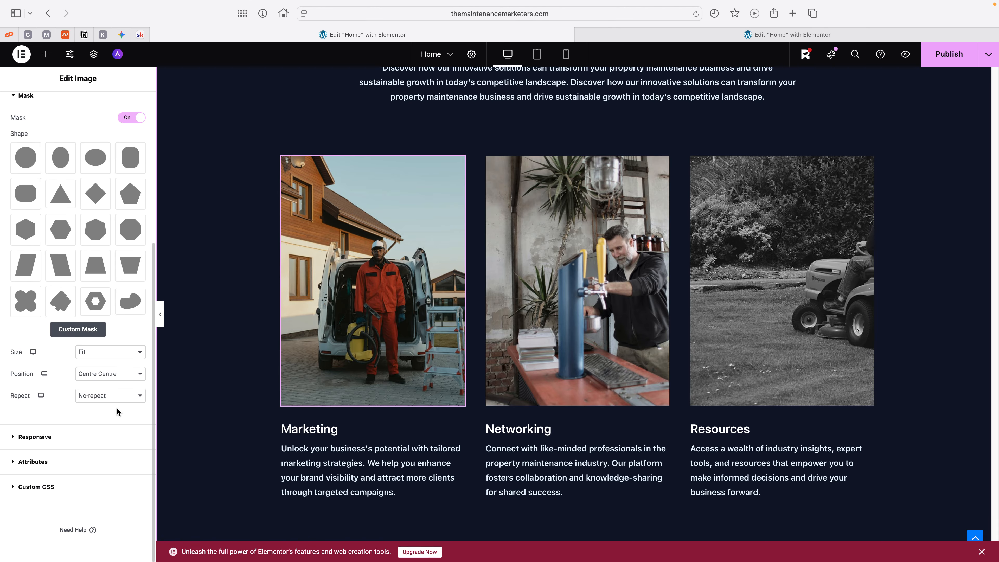
{"action": "left_click", "coordinate": [122, 351]}
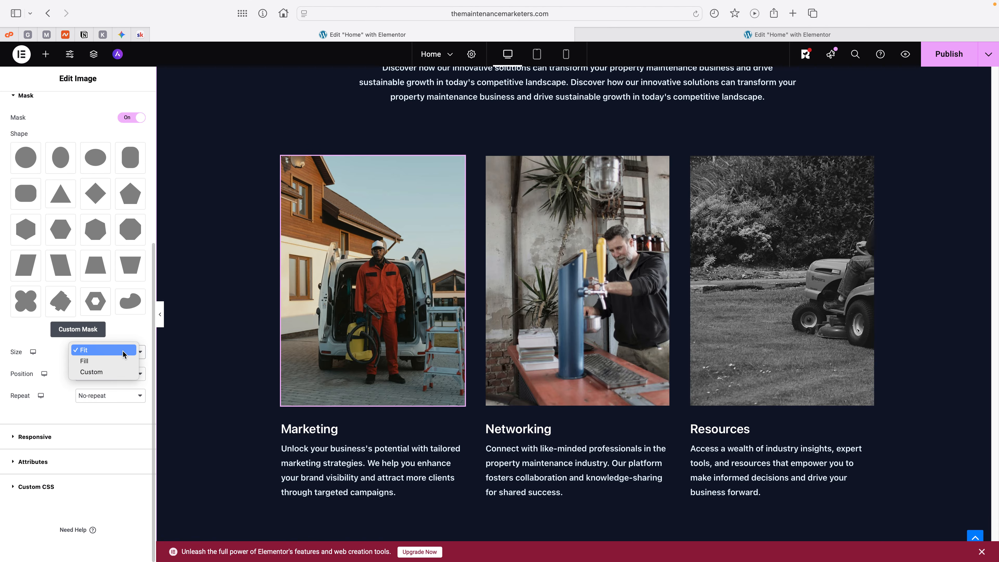
{"action": "left_click", "coordinate": [93, 361]}
{"action": "left_click", "coordinate": [62, 331]}
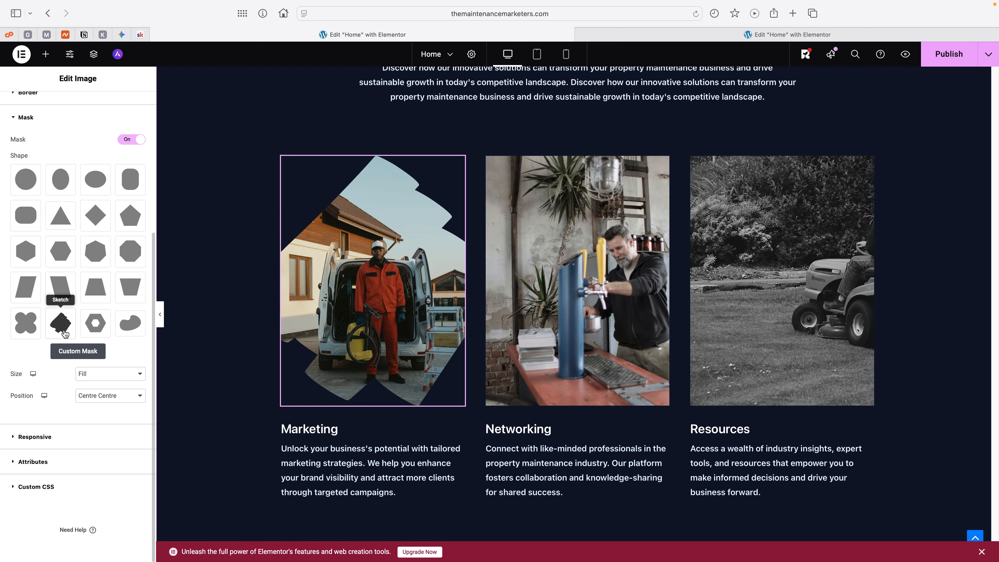
Step: Try the Custom mask size on the Marketing image and return the size to Fit
{"action": "left_click", "coordinate": [109, 375]}
{"action": "left_click", "coordinate": [102, 360]}
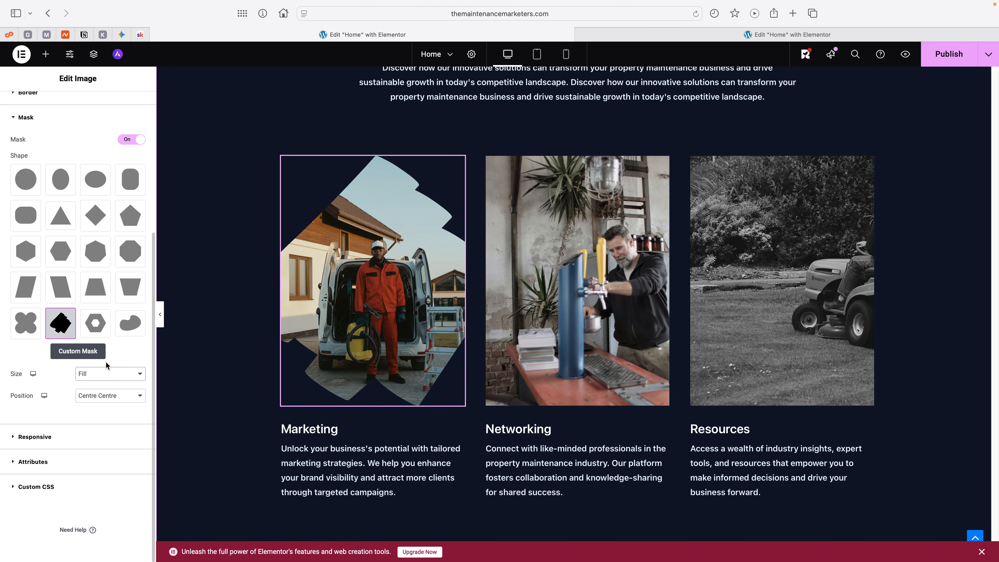
{"action": "left_click", "coordinate": [105, 372]}
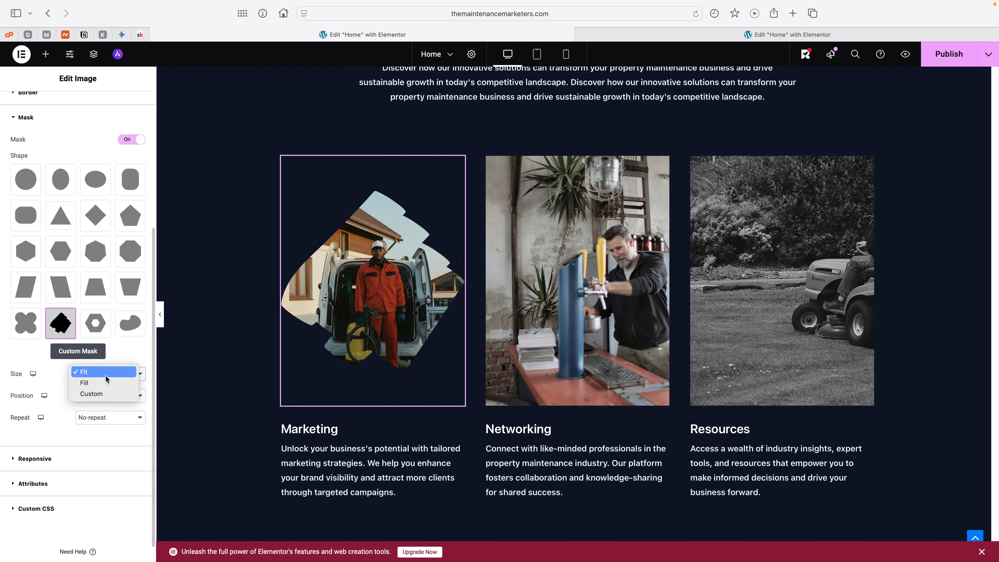
{"action": "left_click", "coordinate": [104, 395]}
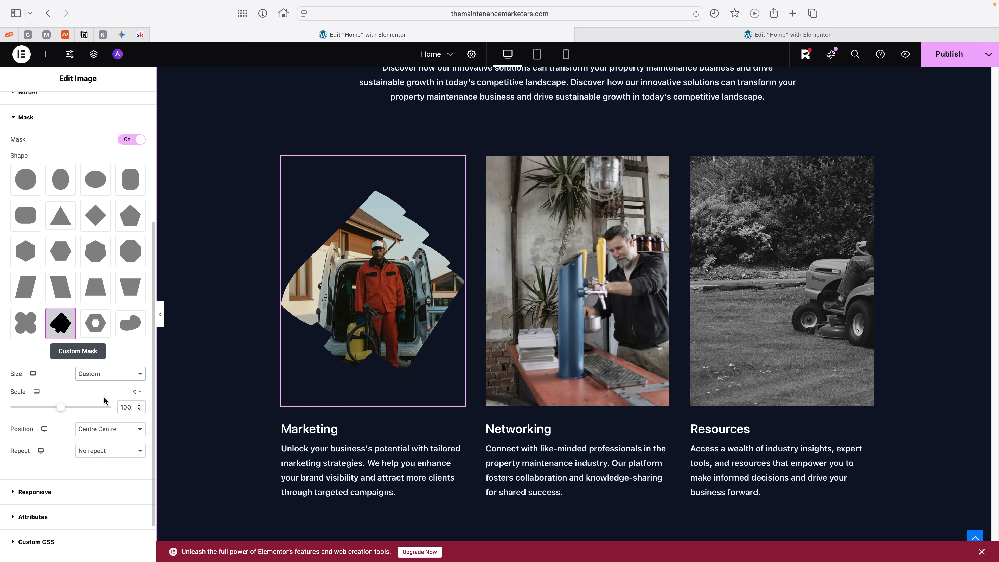
{"action": "left_click", "coordinate": [114, 377]}
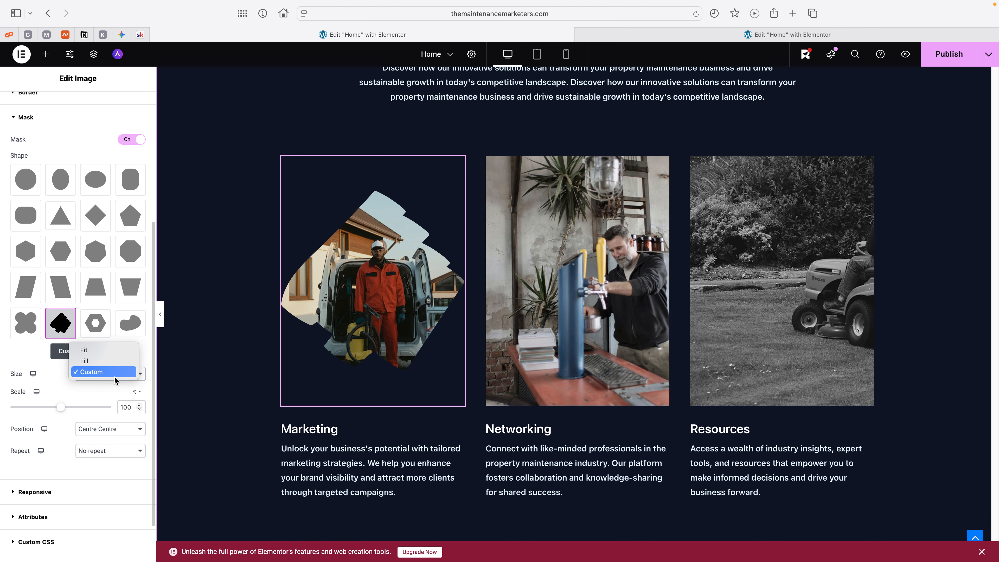
{"action": "left_click", "coordinate": [112, 353]}
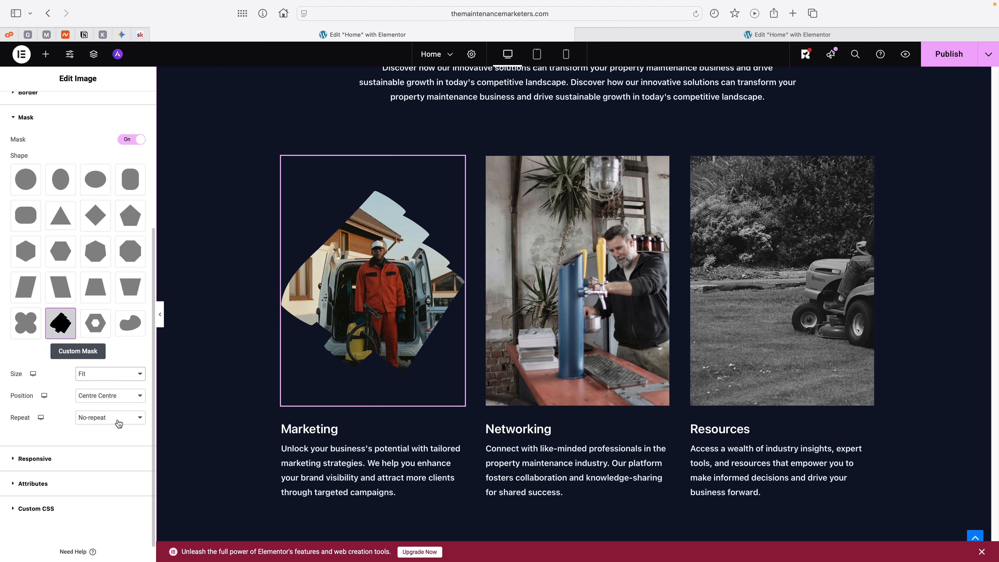
Step: Turn on masking for the Networking service image and choose the Sketch shape
{"action": "left_click", "coordinate": [596, 241]}
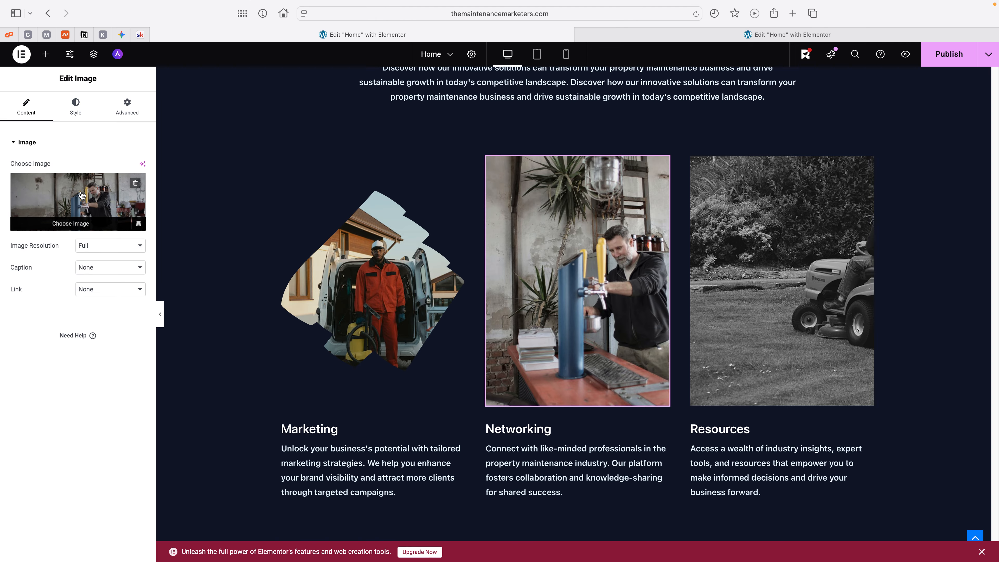
{"action": "left_click", "coordinate": [127, 106]}
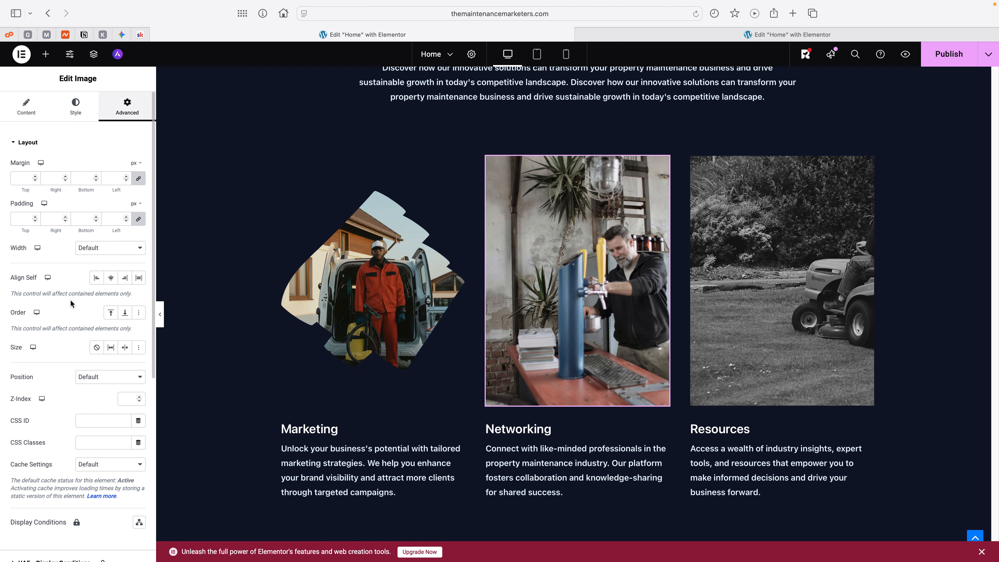
{"action": "scroll", "coordinate": [61, 405], "scroll_direction": "down", "scroll_amount": 8}
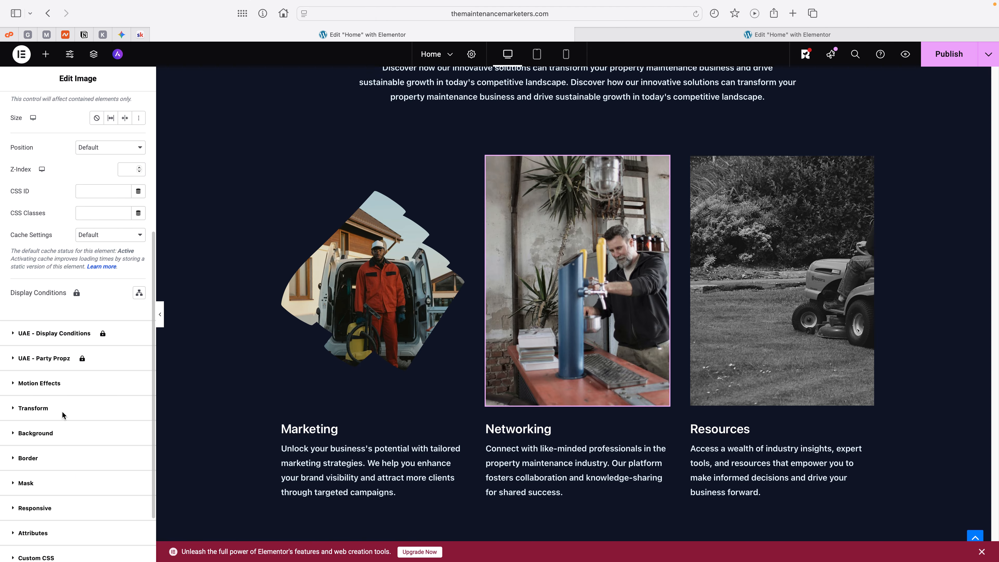
{"action": "left_click", "coordinate": [43, 412]}
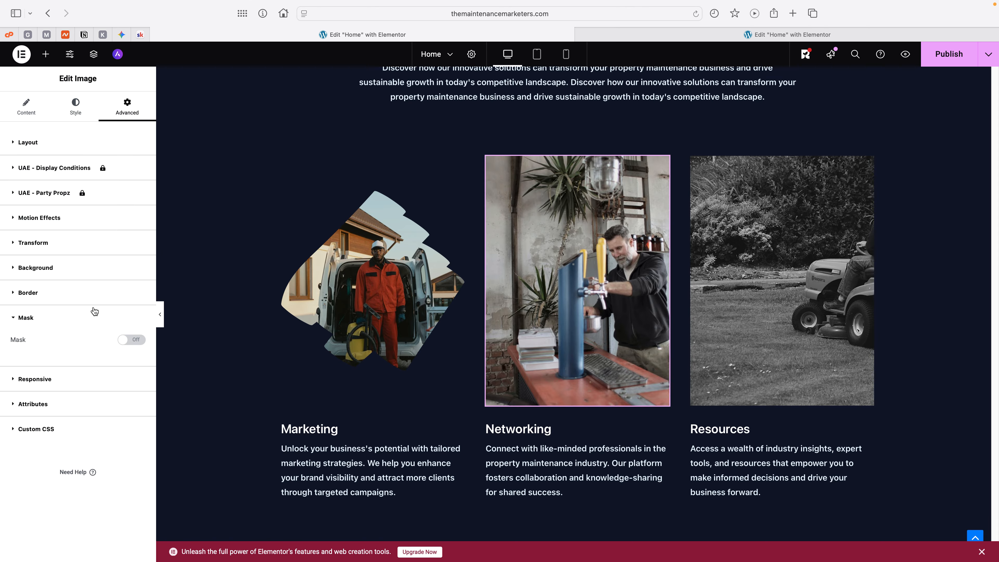
{"action": "left_click", "coordinate": [133, 332]}
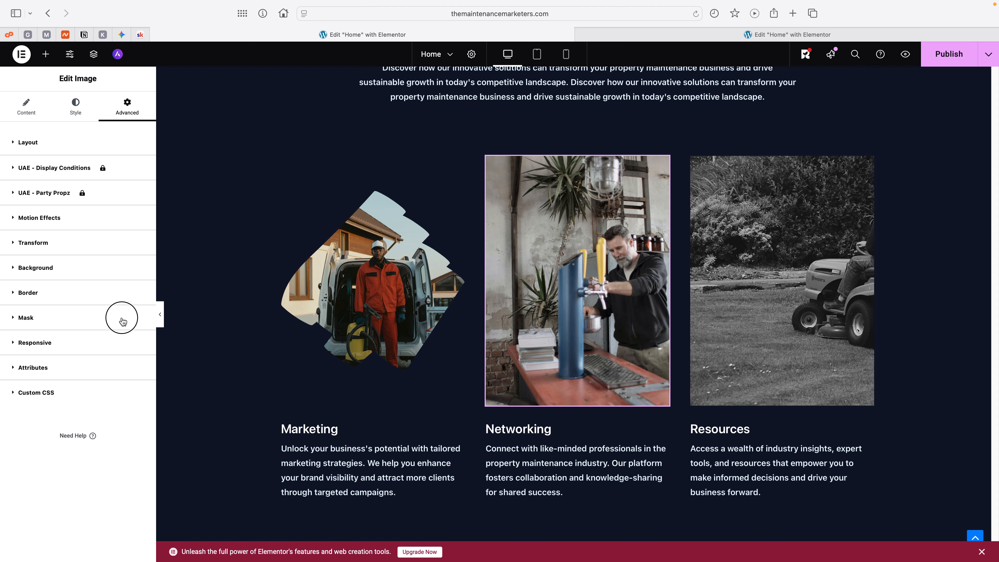
{"action": "left_click", "coordinate": [123, 317]}
{"action": "left_click", "coordinate": [136, 340]}
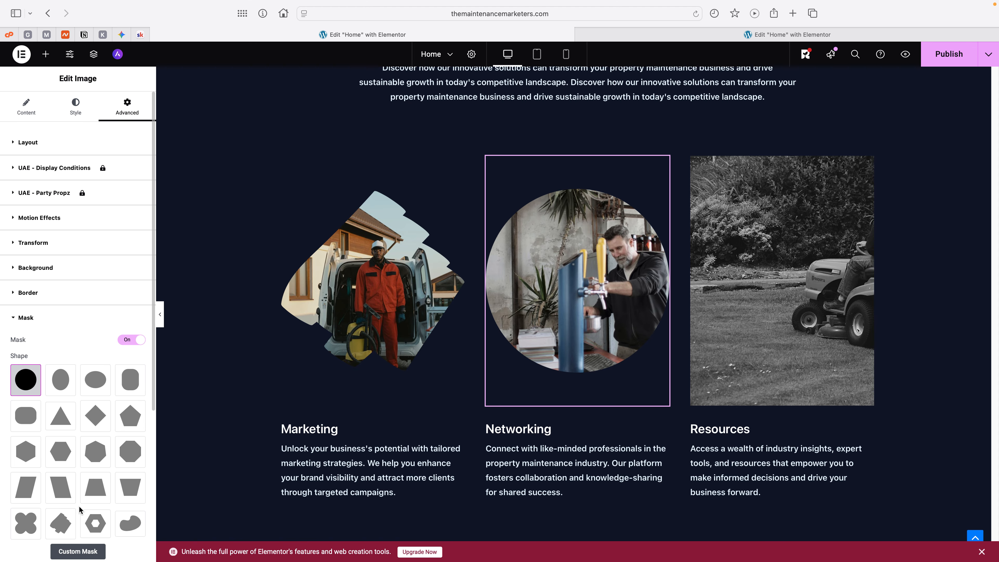
{"action": "scroll", "coordinate": [71, 453], "scroll_direction": "down", "scroll_amount": 3}
{"action": "left_click", "coordinate": [61, 477]}
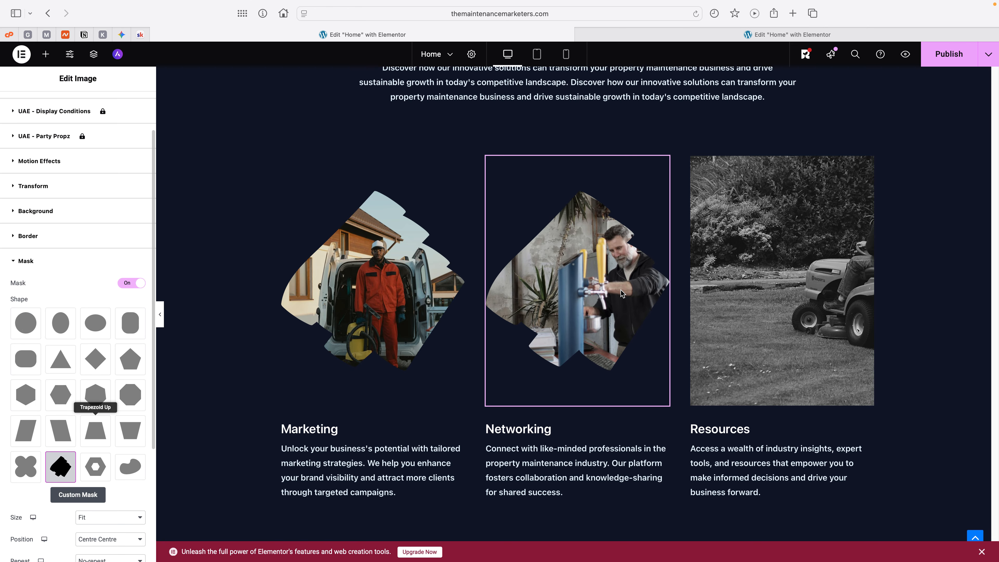
Step: Turn on masking for the Resources service image and choose the Sketch shape
{"action": "left_click", "coordinate": [727, 278]}
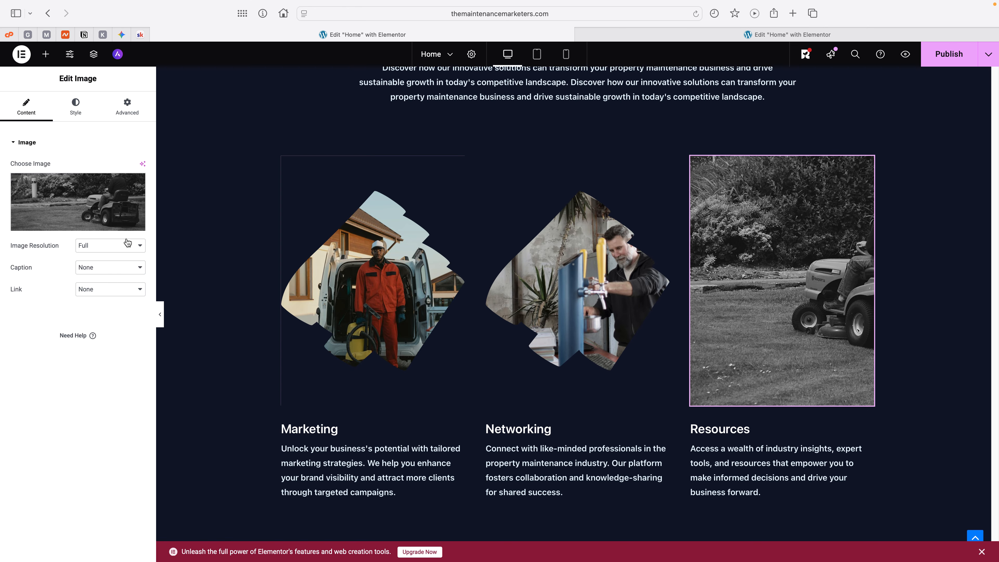
{"action": "left_click", "coordinate": [124, 118]}
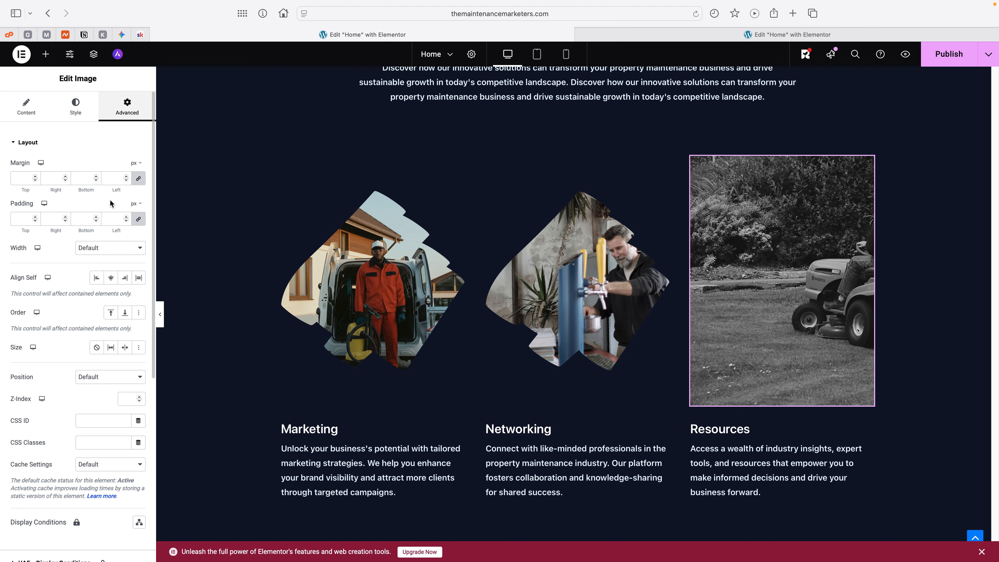
{"action": "scroll", "coordinate": [94, 408], "scroll_direction": "down", "scroll_amount": 3}
{"action": "scroll", "coordinate": [94, 408], "scroll_direction": "down", "scroll_amount": 5}
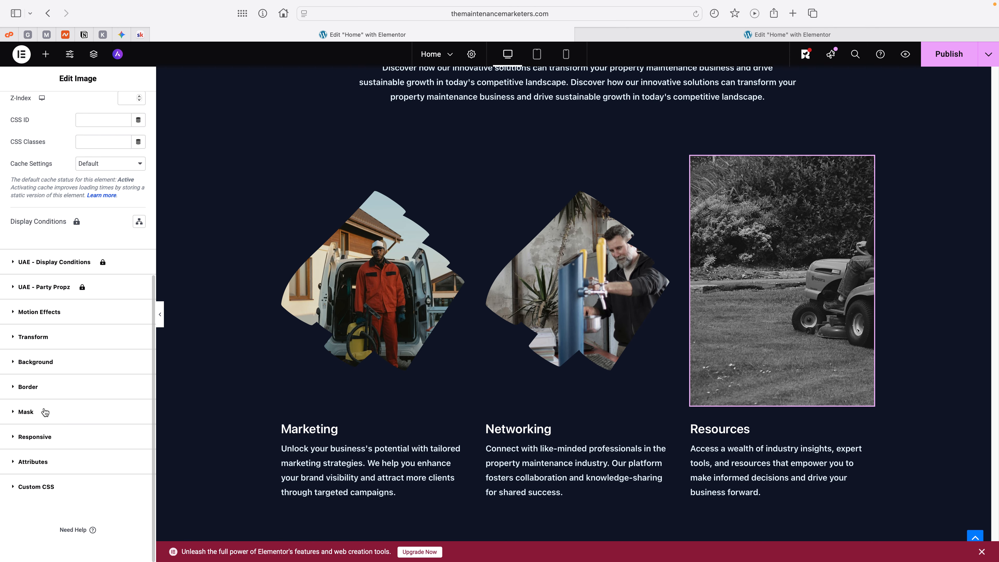
{"action": "left_click", "coordinate": [45, 410]}
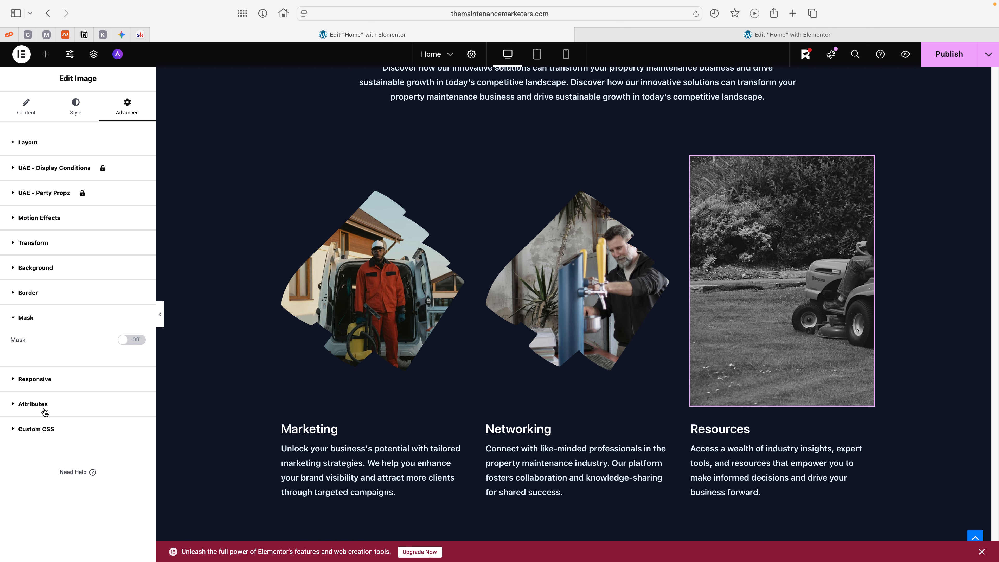
{"action": "left_click", "coordinate": [122, 340]}
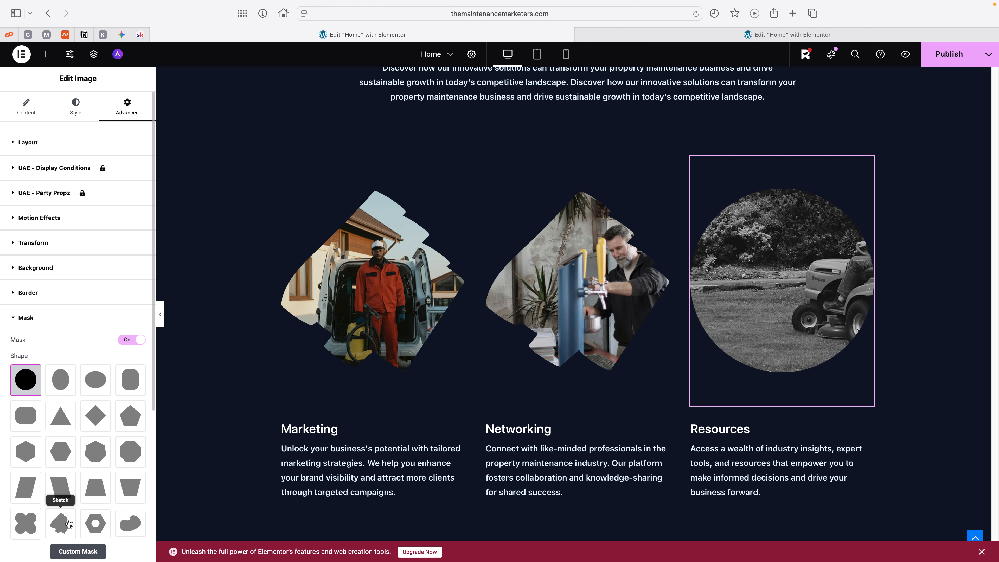
{"action": "left_click", "coordinate": [60, 523]}
{"action": "left_click", "coordinate": [79, 327]}
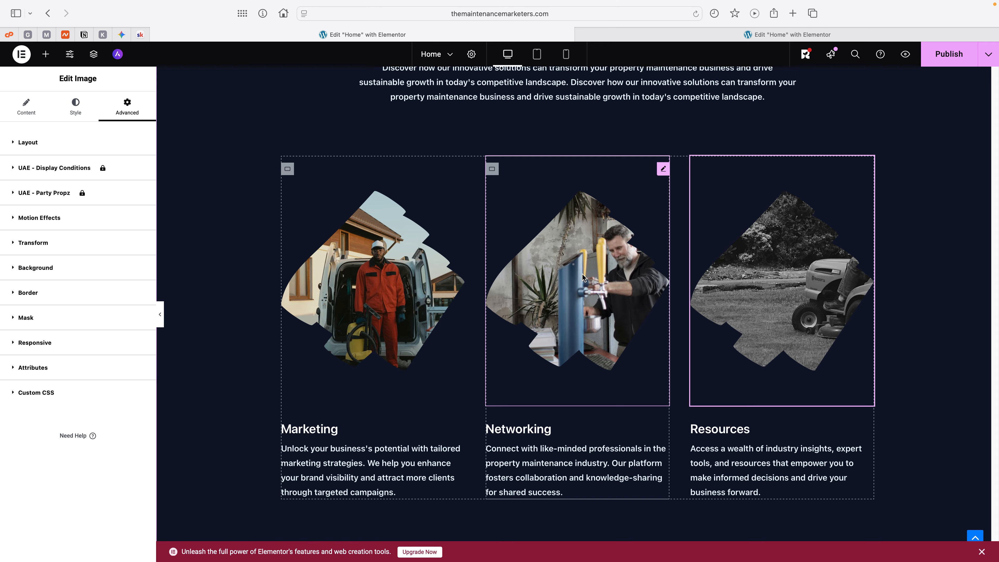
Step: Try Centre and Left alignment on the Resources image
{"action": "left_click", "coordinate": [563, 284]}
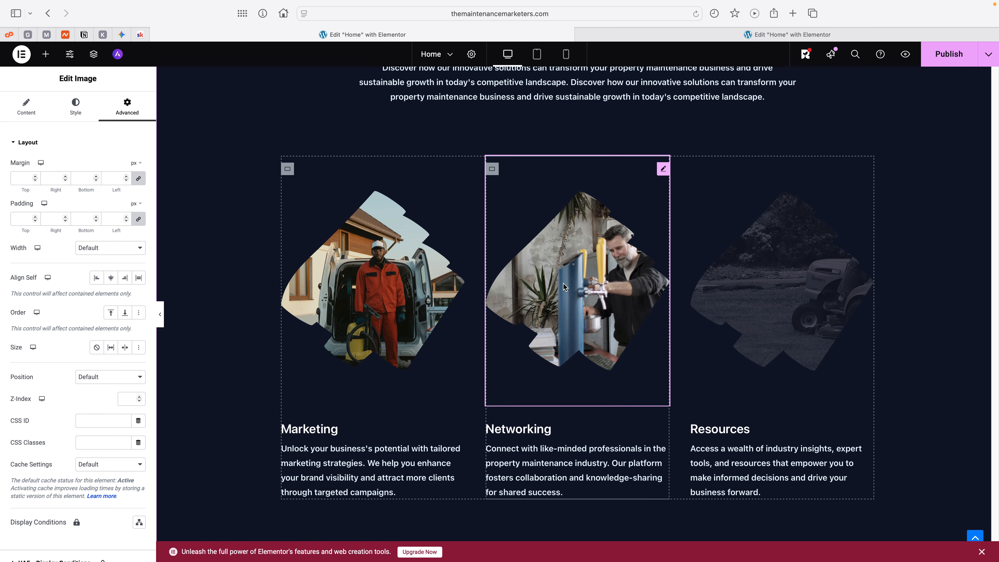
{"action": "left_click", "coordinate": [774, 278]}
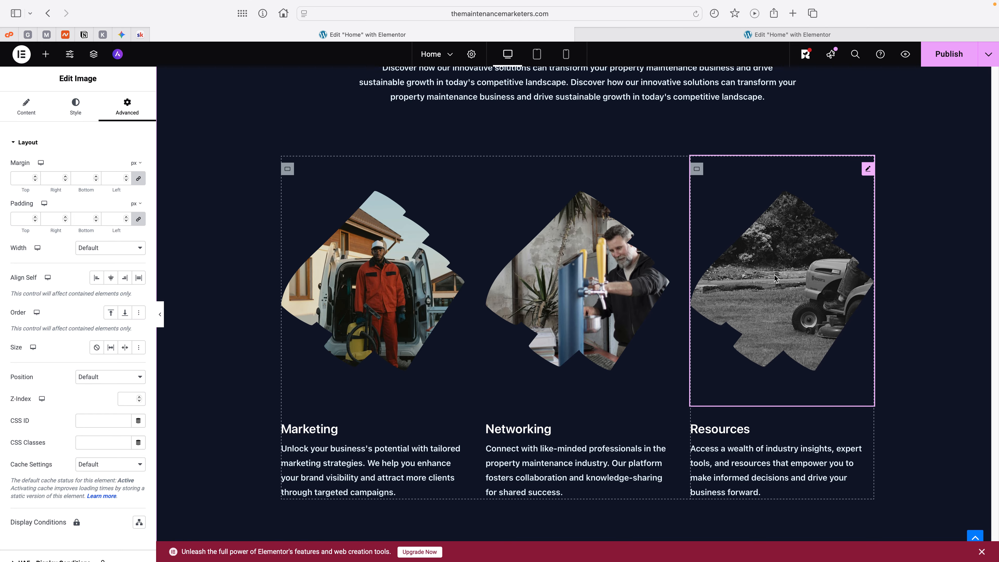
{"action": "left_click", "coordinate": [28, 113]}
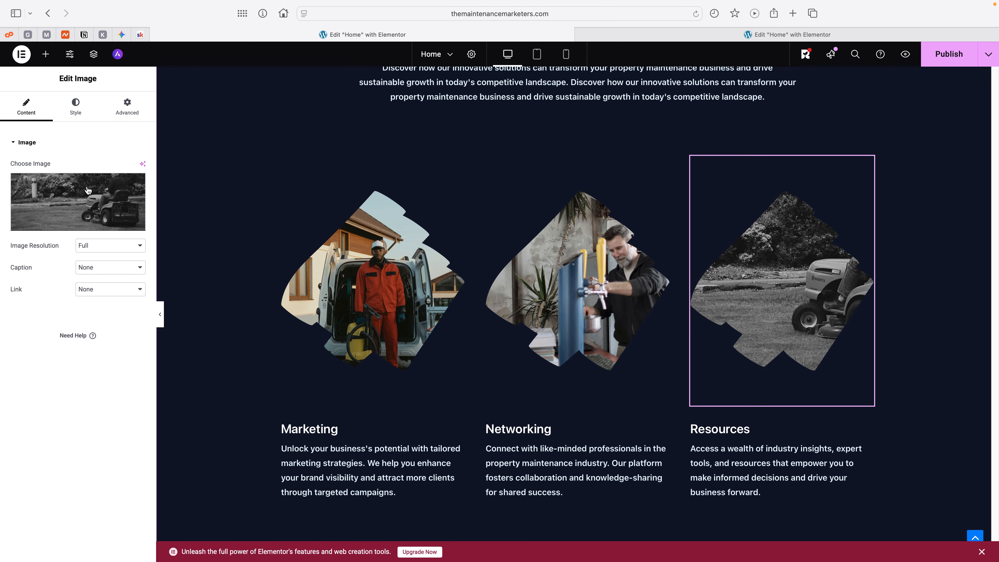
{"action": "left_click", "coordinate": [70, 111]}
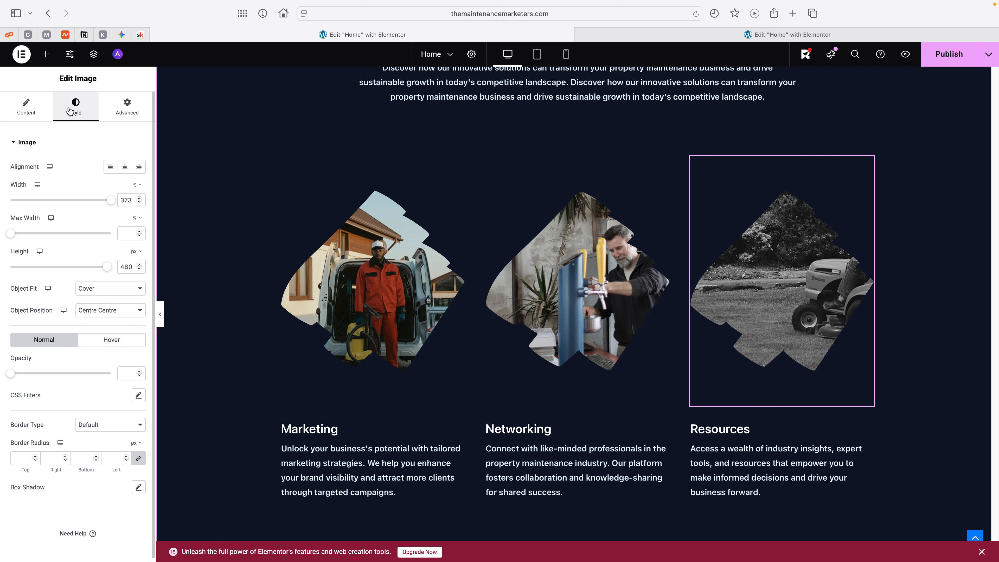
{"action": "left_click", "coordinate": [124, 168]}
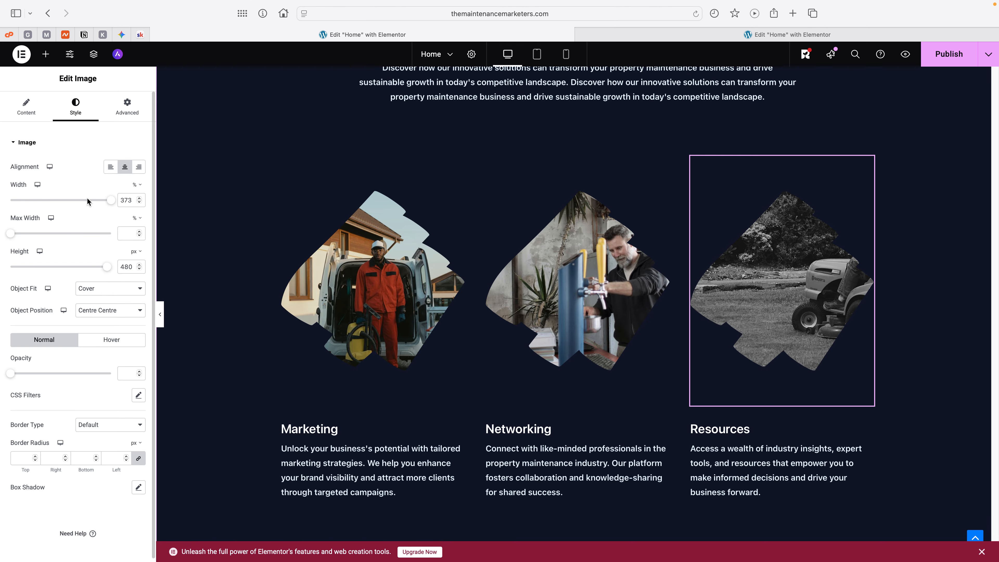
{"action": "left_click", "coordinate": [105, 169]}
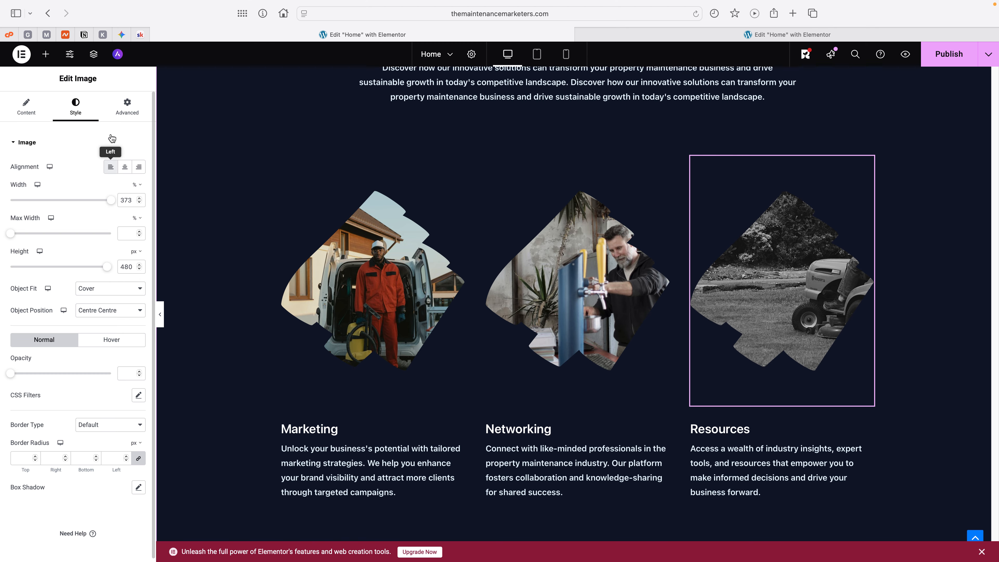
Step: Configure the Resources image's layout with Inline (auto) width, Align Self set to Centre and Size set to None
{"action": "left_click", "coordinate": [130, 107]}
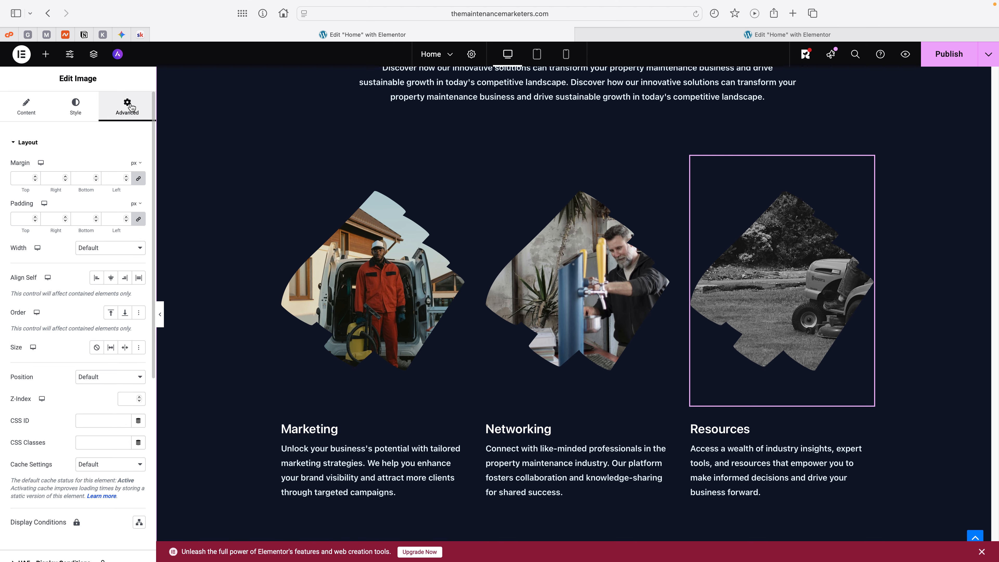
{"action": "left_click", "coordinate": [96, 278]}
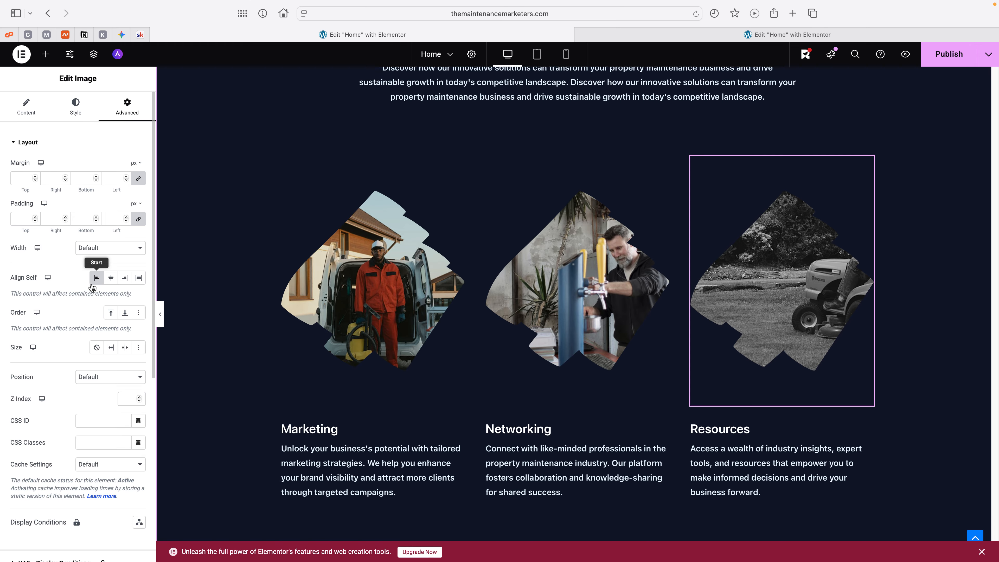
{"action": "left_click_drag", "start_coordinate": [32, 294], "coordinate": [110, 303]}
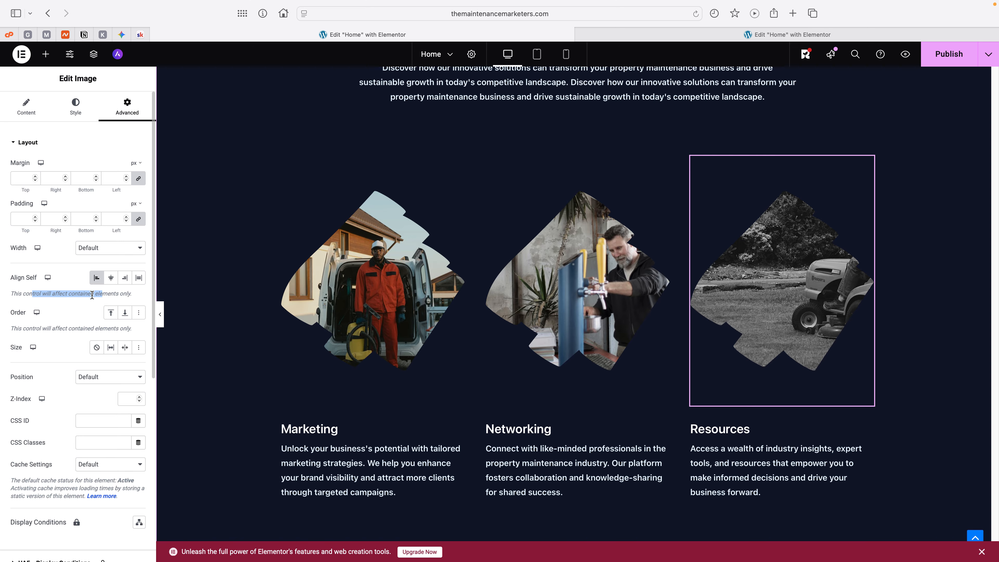
{"action": "left_click", "coordinate": [112, 348]}
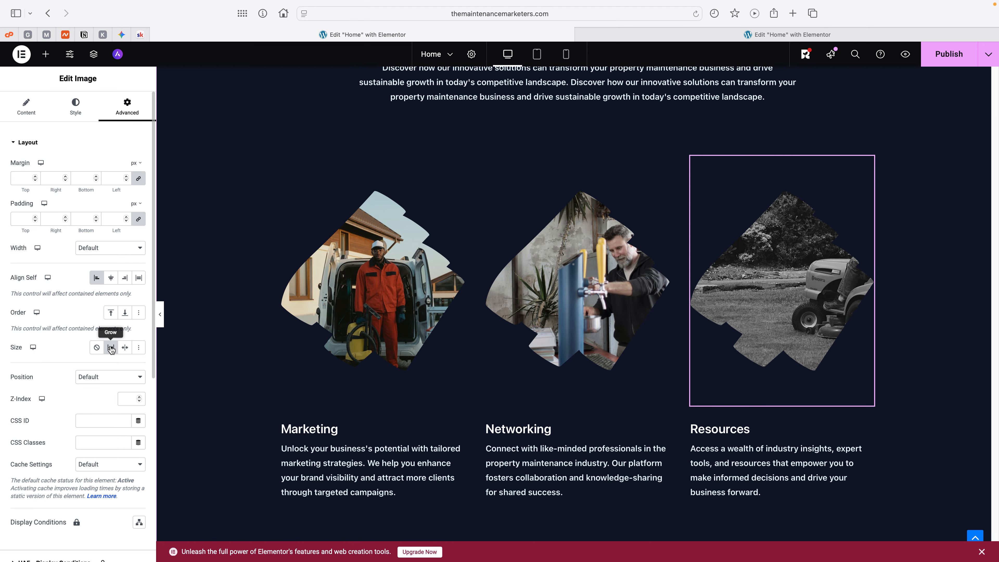
{"action": "left_click", "coordinate": [97, 347]}
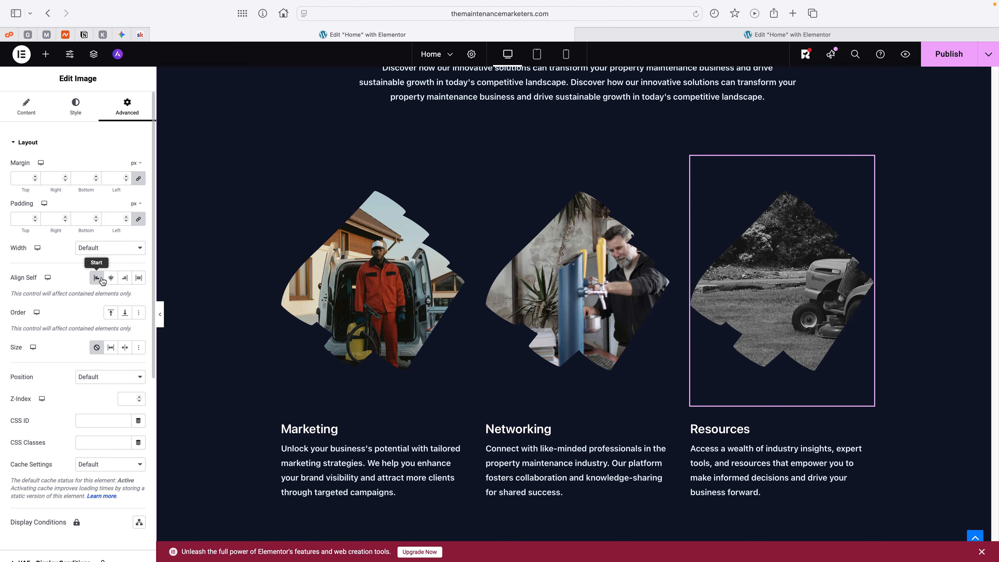
{"action": "left_click", "coordinate": [111, 279]}
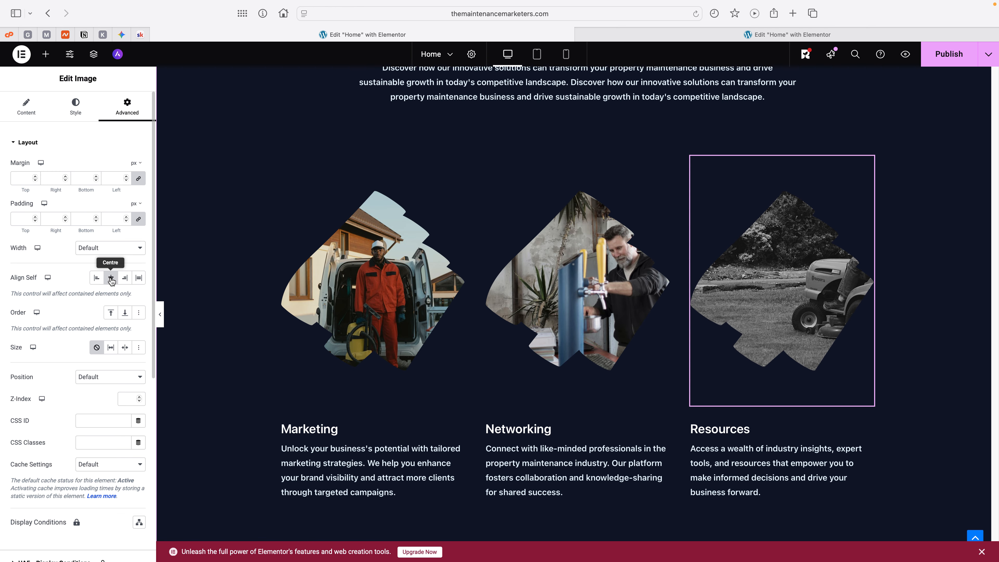
{"action": "left_click", "coordinate": [116, 247]}
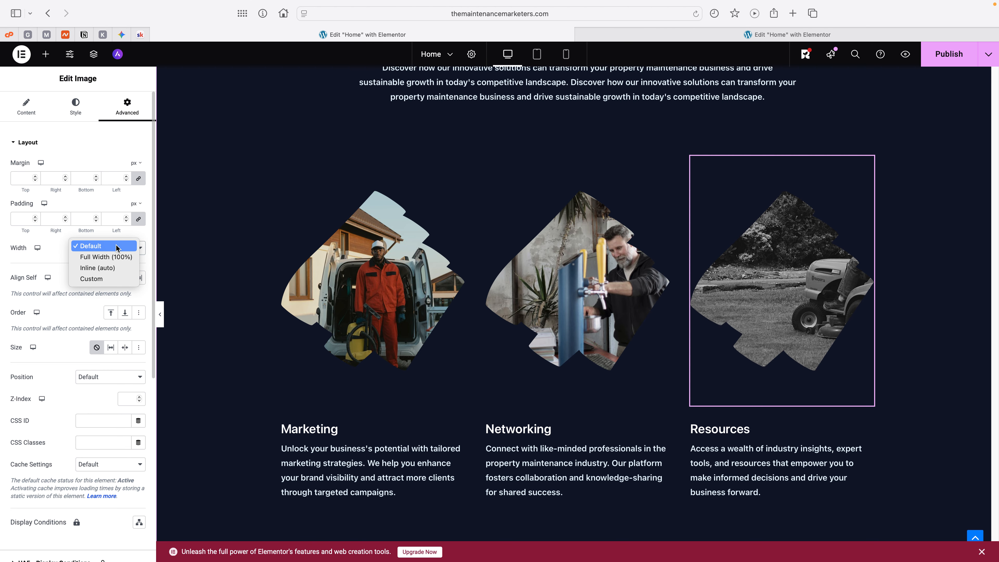
{"action": "left_click", "coordinate": [116, 268]}
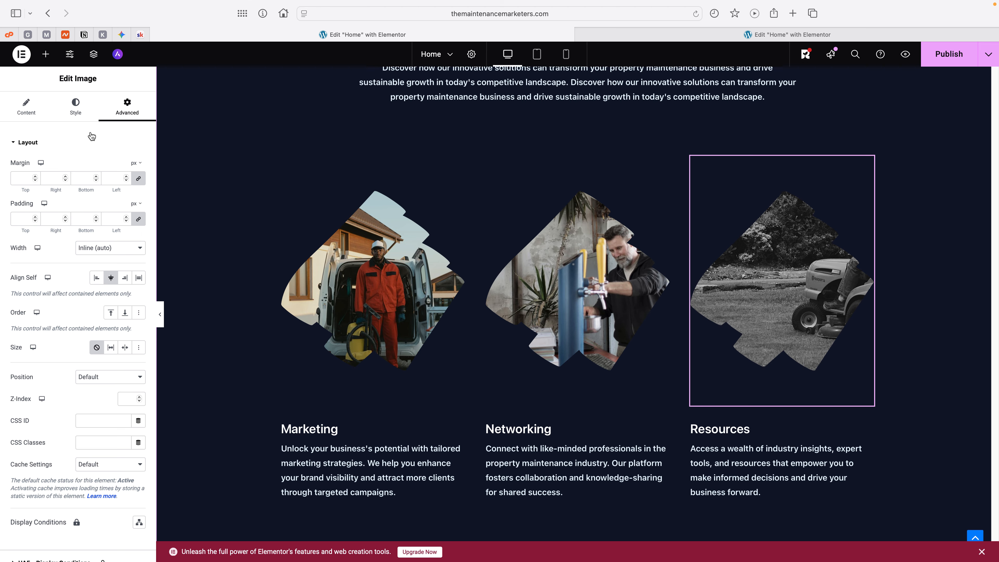
Step: Set the mask position of the Resources image to Centre Left
{"action": "left_click", "coordinate": [76, 103]}
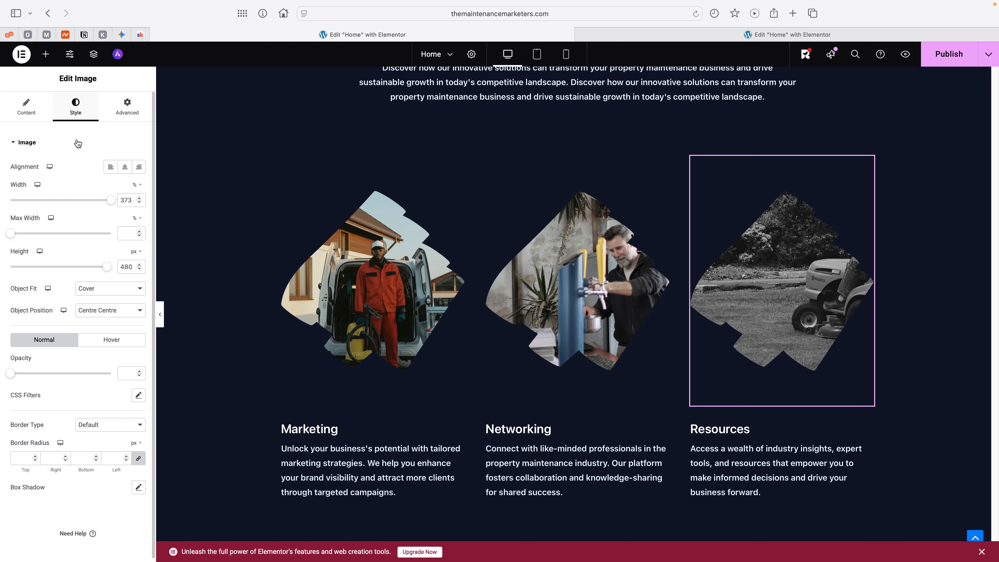
{"action": "left_click", "coordinate": [131, 107]}
{"action": "left_click", "coordinate": [28, 143]}
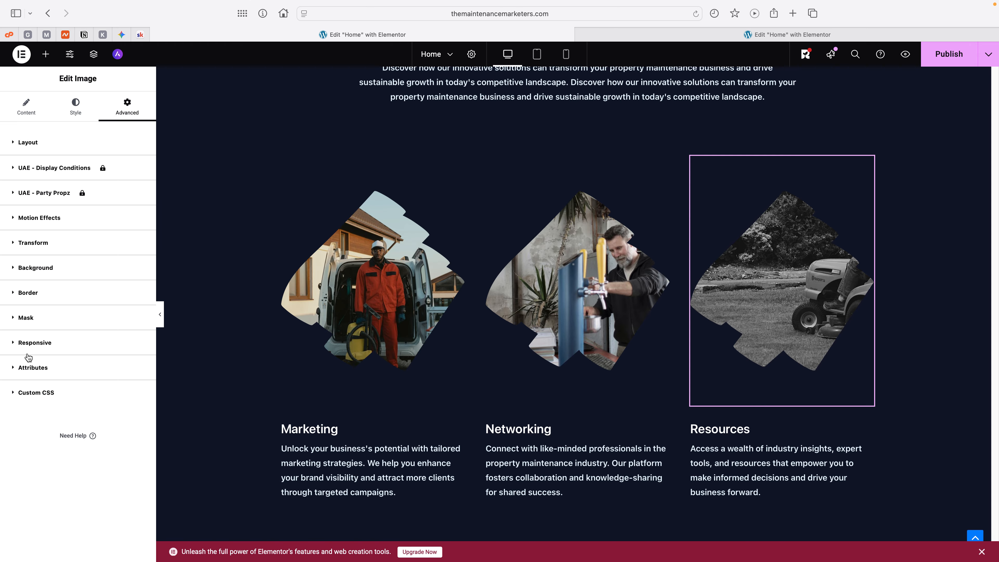
{"action": "left_click", "coordinate": [45, 317]}
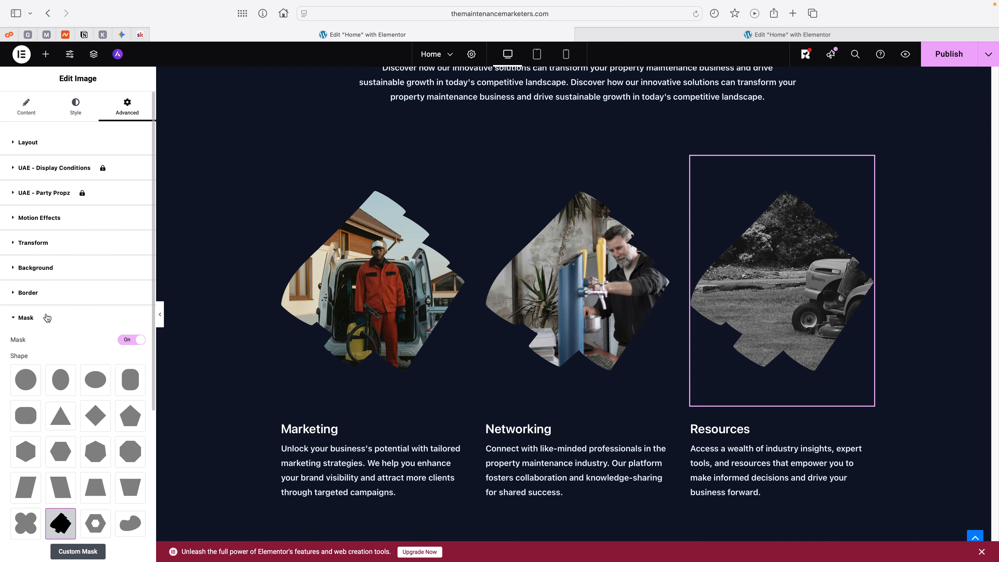
{"action": "scroll", "coordinate": [95, 301], "scroll_direction": "down", "scroll_amount": 6}
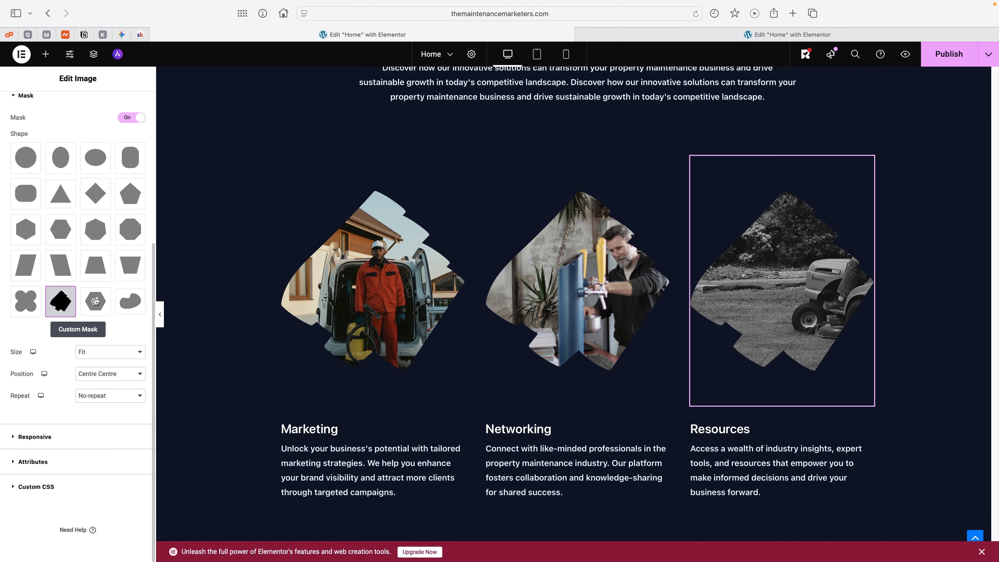
{"action": "left_click", "coordinate": [117, 375]}
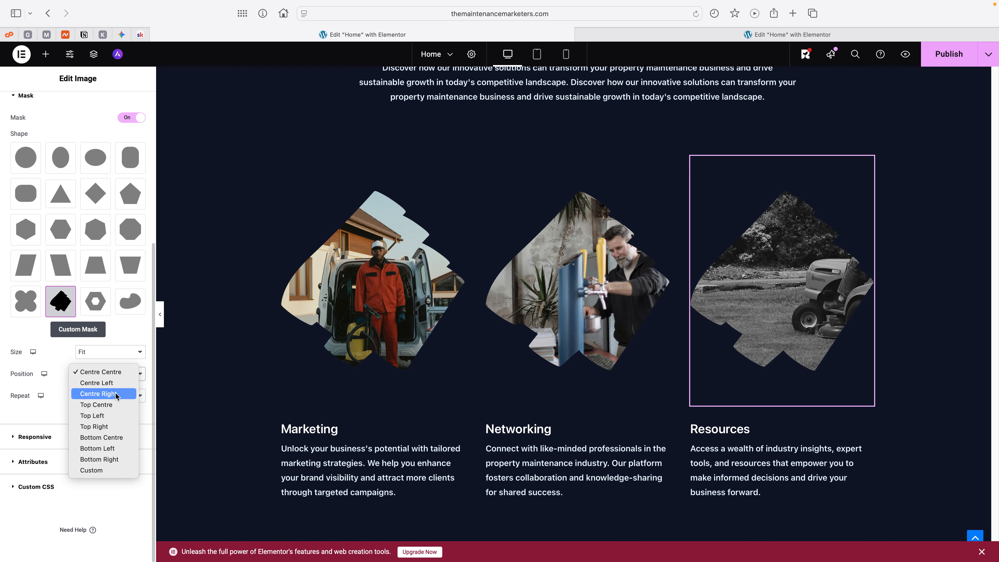
{"action": "key", "text": "Escape"}
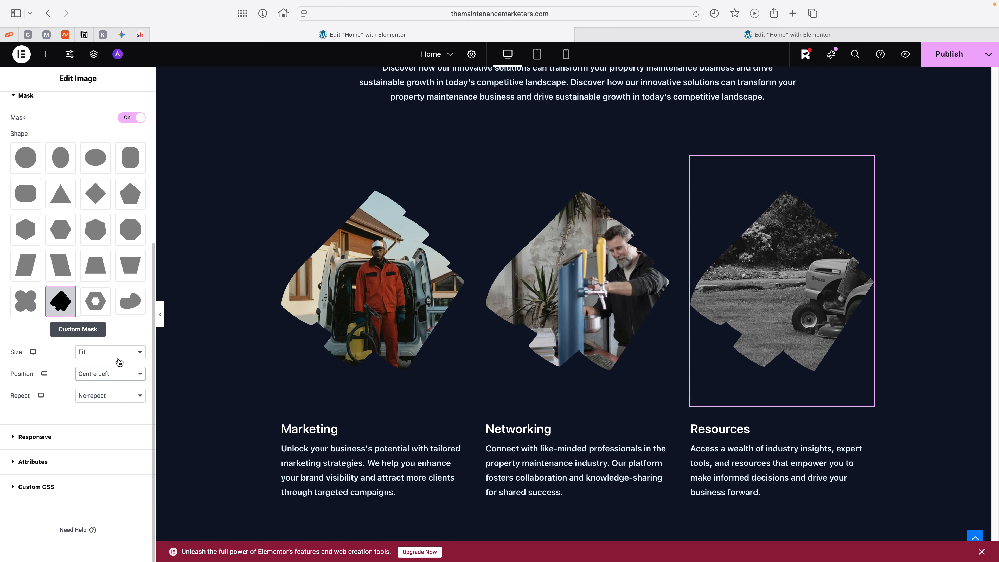
Step: Try the Fill mask size on the Resources image and return the size to Fit
{"action": "left_click", "coordinate": [114, 352]}
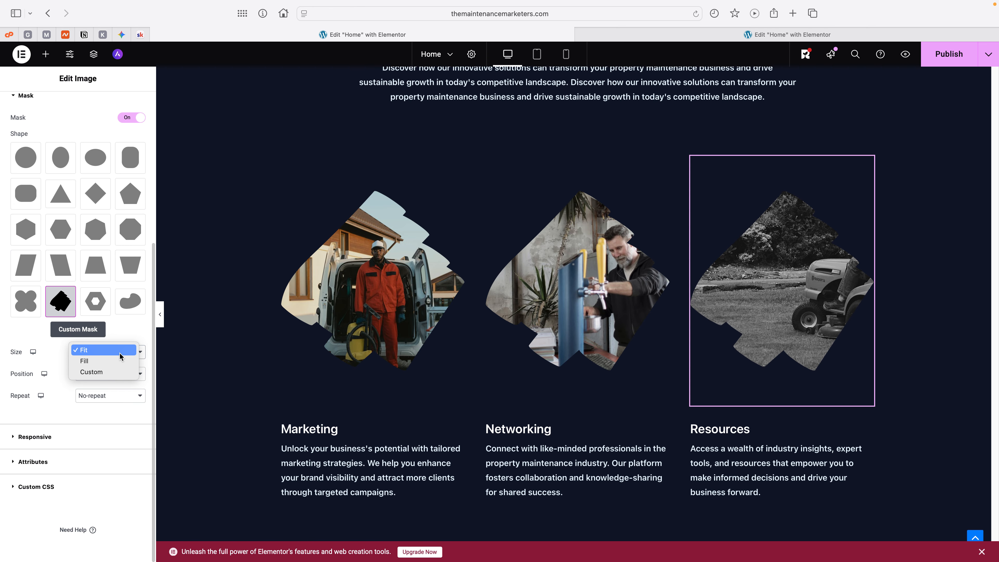
{"action": "left_click", "coordinate": [104, 361]}
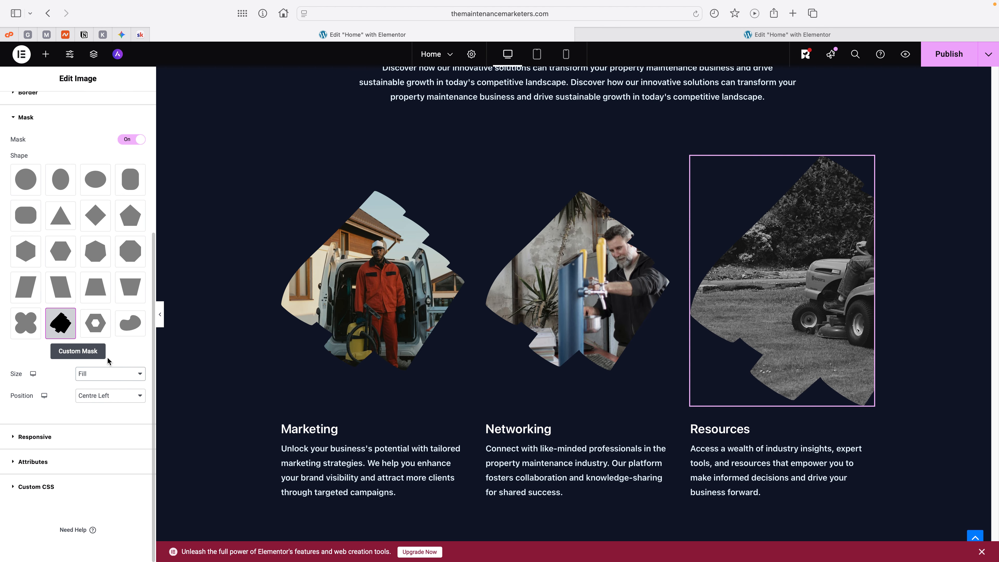
{"action": "left_click", "coordinate": [114, 373]}
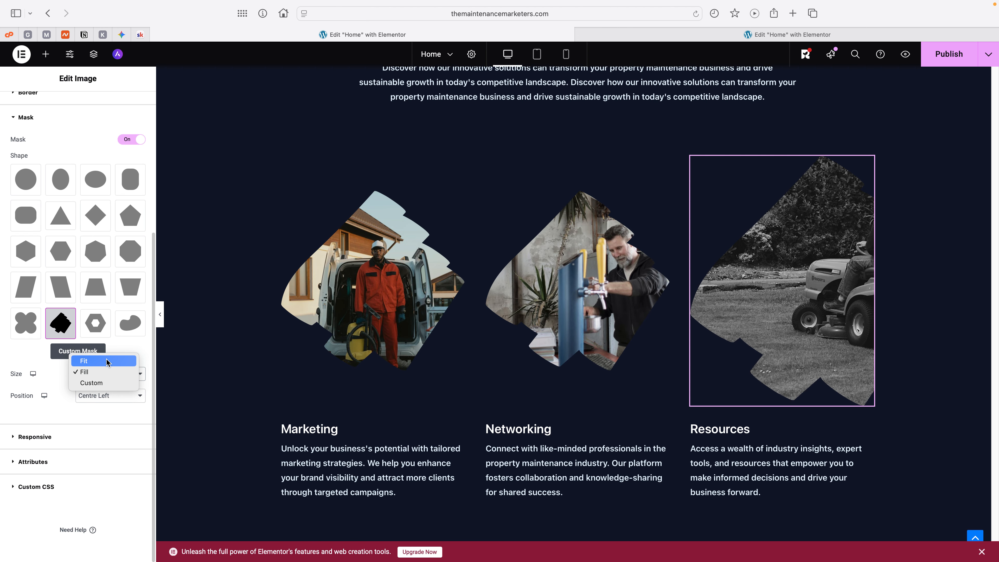
{"action": "left_click", "coordinate": [106, 361]}
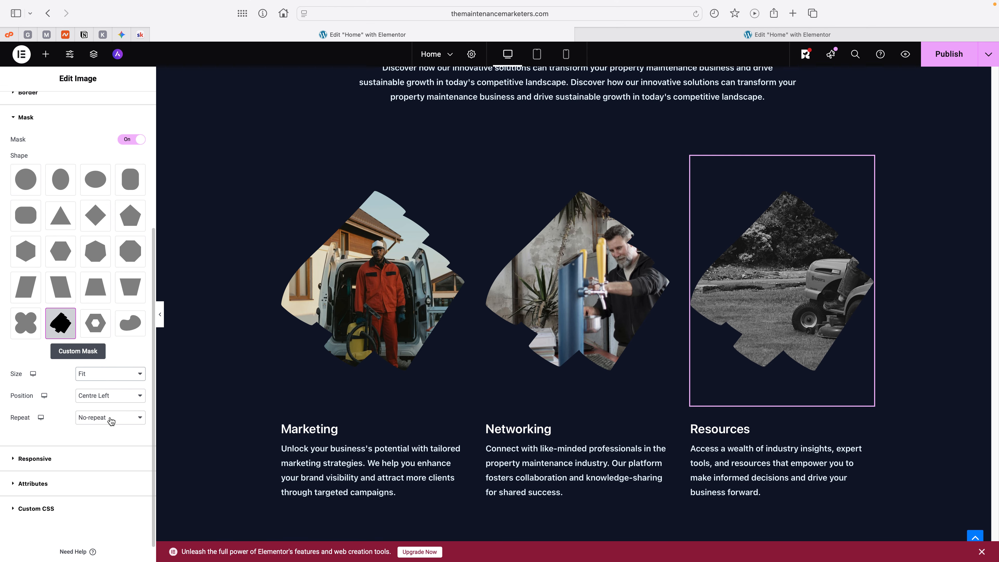
Step: Set the Resources image's alignment to Centre and its width to 100%
{"action": "scroll", "coordinate": [110, 417], "scroll_direction": "up", "scroll_amount": 5}
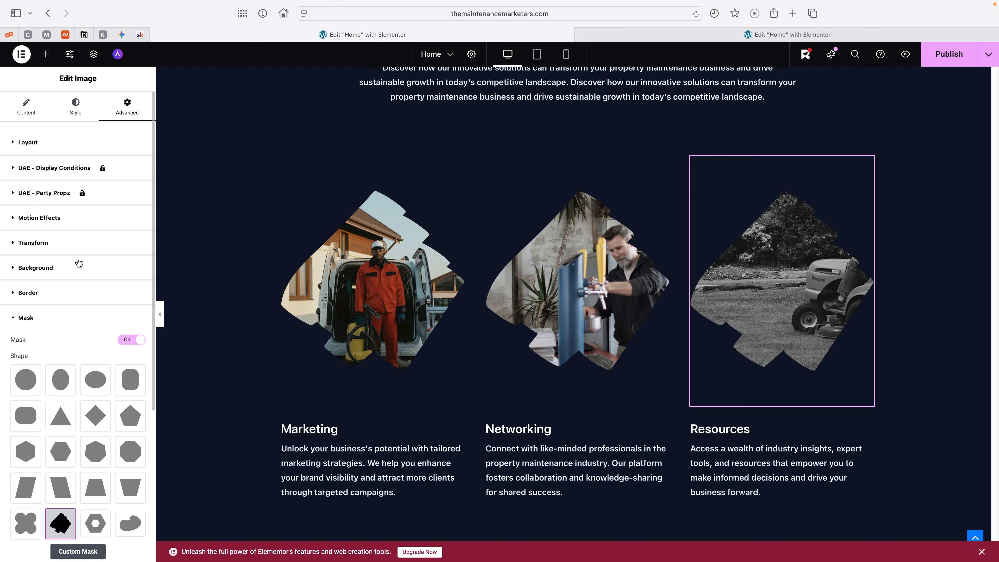
{"action": "left_click", "coordinate": [84, 111]}
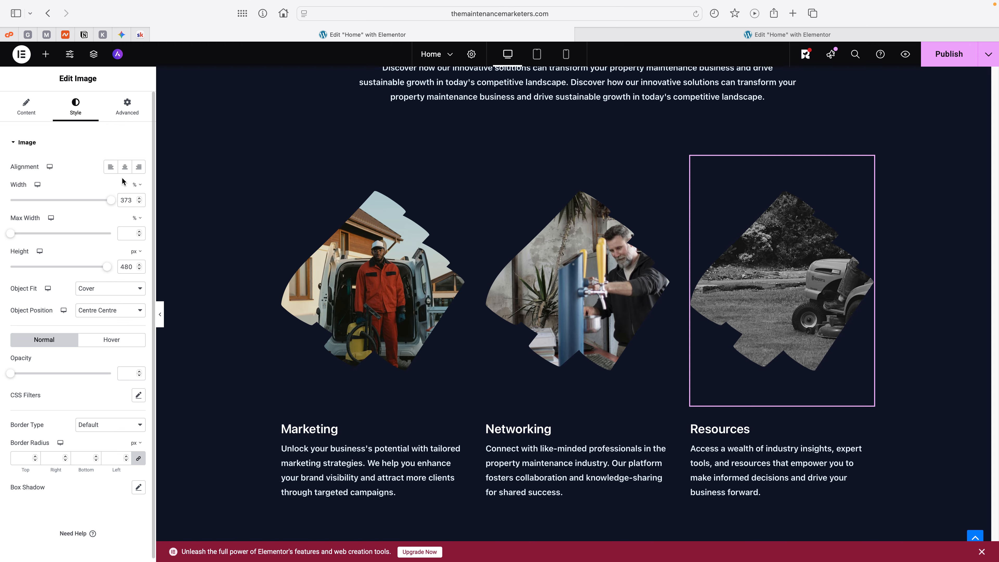
{"action": "left_click", "coordinate": [110, 168]}
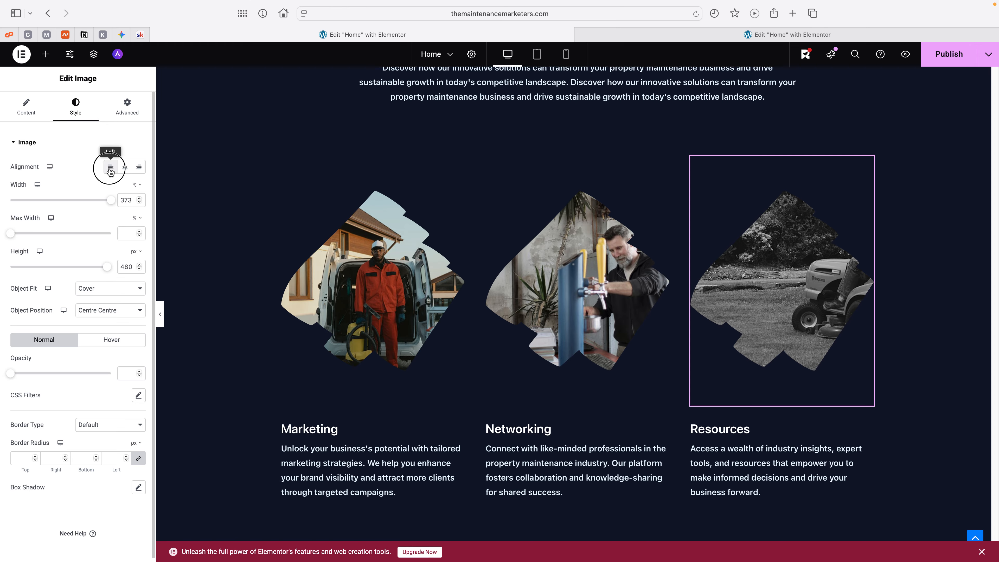
{"action": "left_click", "coordinate": [139, 168]}
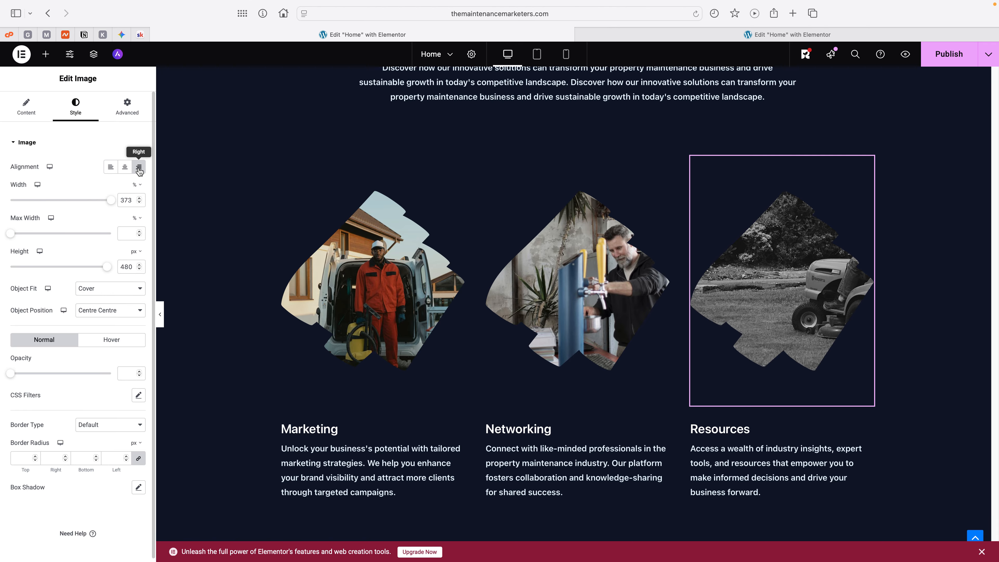
{"action": "left_click", "coordinate": [125, 166]}
{"action": "mouse_move", "coordinate": [116, 202]}
{"action": "left_mouse_down"}
{"action": "mouse_move", "coordinate": [56, 200]}
{"action": "mouse_move", "coordinate": [133, 195]}
{"action": "left_mouse_up"}
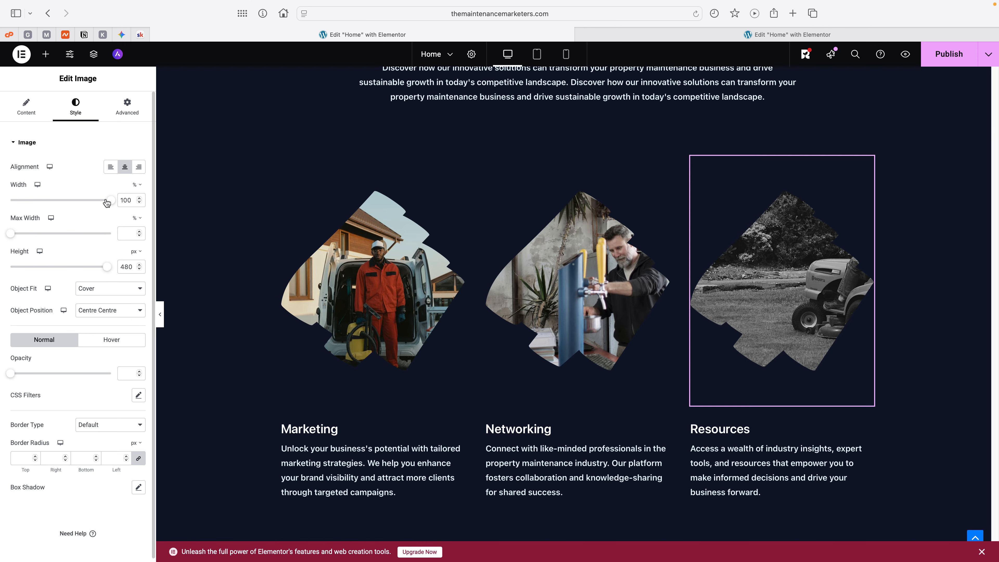
Step: Crop the Resources image's source photo to the 676 × 853 pixel area around the man on the mower and save the edits
{"action": "left_click", "coordinate": [27, 113]}
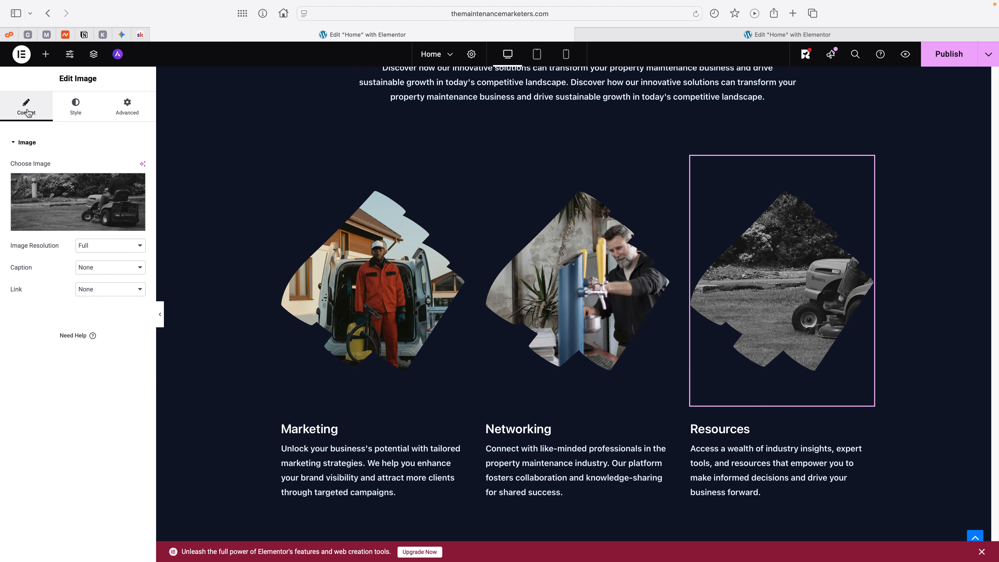
{"action": "left_click", "coordinate": [87, 189]}
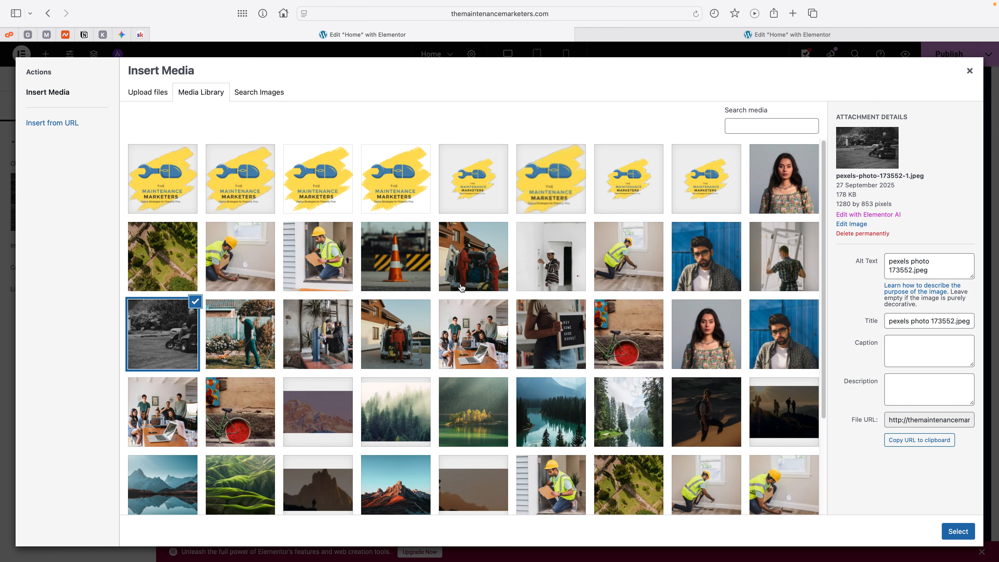
{"action": "left_click", "coordinate": [853, 223]}
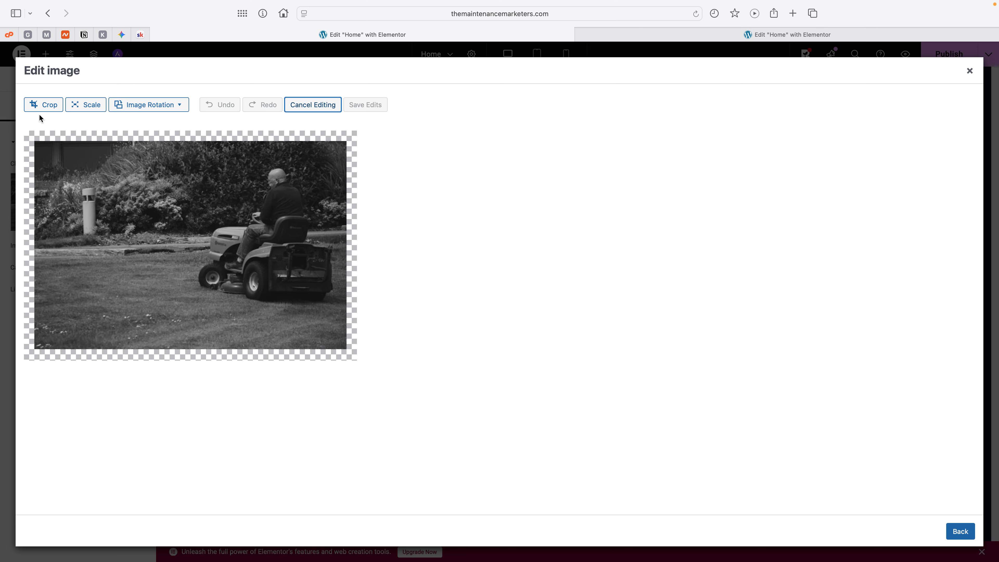
{"action": "left_click", "coordinate": [44, 105]}
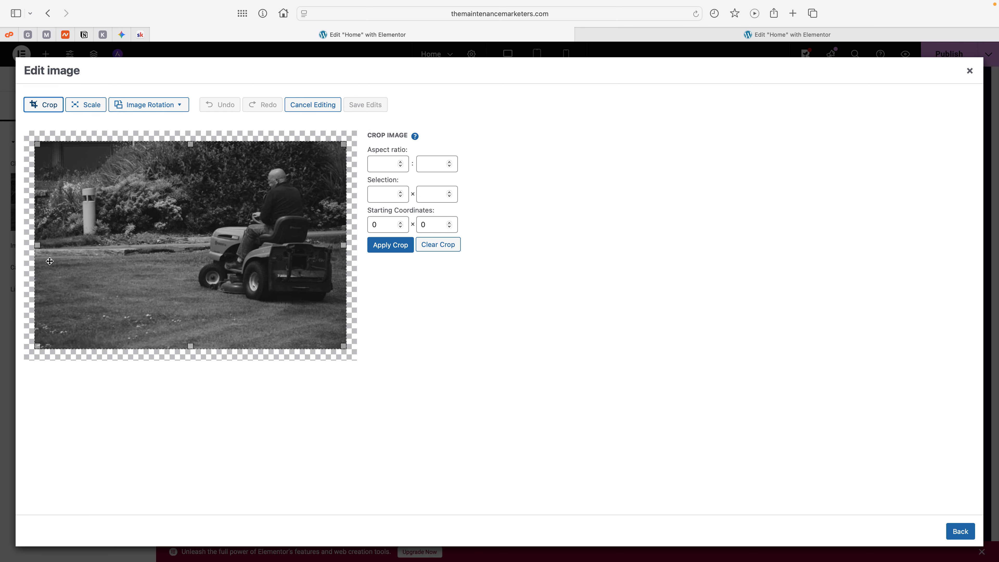
{"action": "left_click_drag", "start_coordinate": [38, 245], "coordinate": [183, 242]}
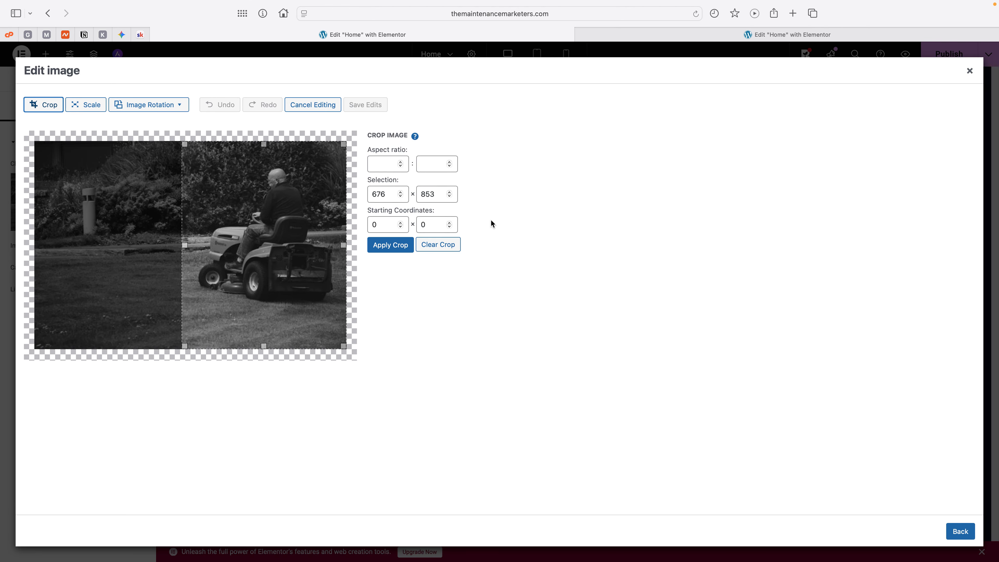
{"action": "left_click", "coordinate": [387, 247]}
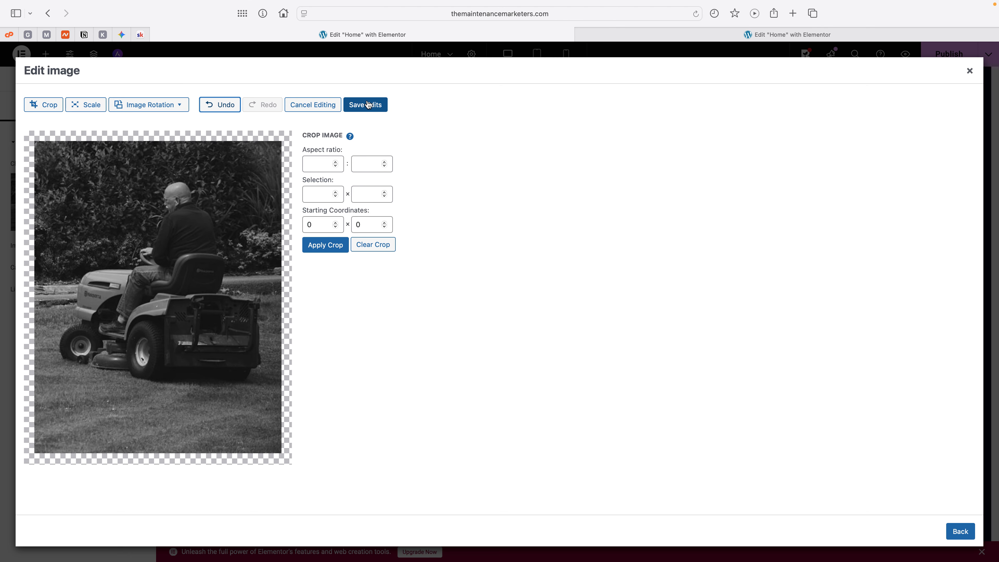
{"action": "left_click", "coordinate": [367, 105]}
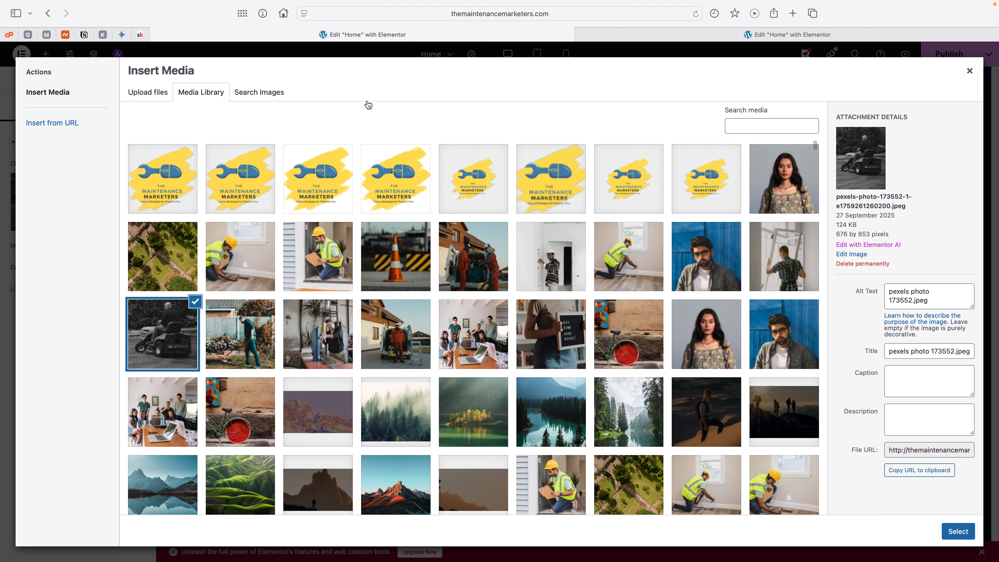
Step: Insert the cropped mower photo as the Resources image, reselecting it from the media library, and open the image's advanced layout settings
{"action": "left_click", "coordinate": [956, 531]}
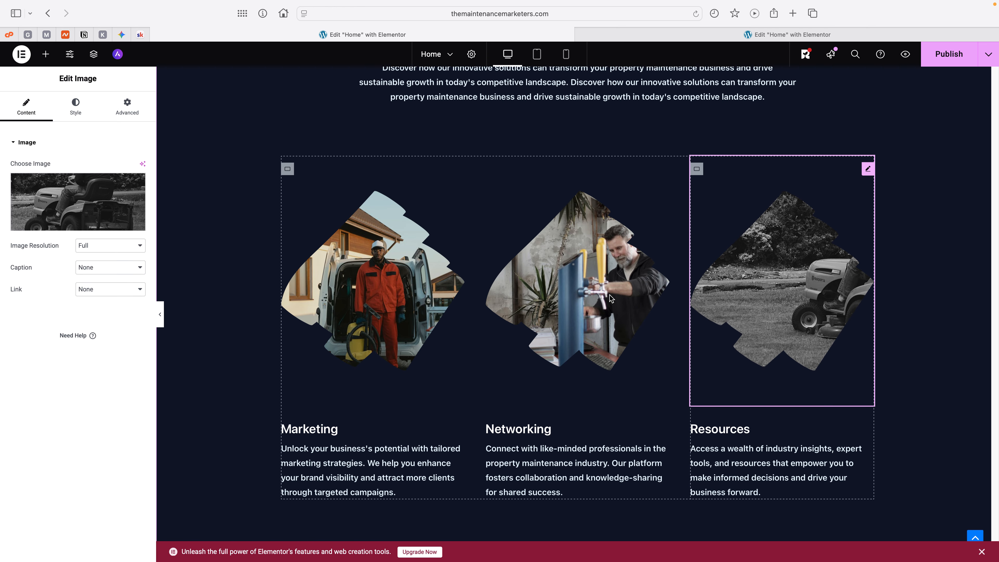
{"action": "left_click", "coordinate": [83, 207]}
{"action": "left_click", "coordinate": [158, 333]}
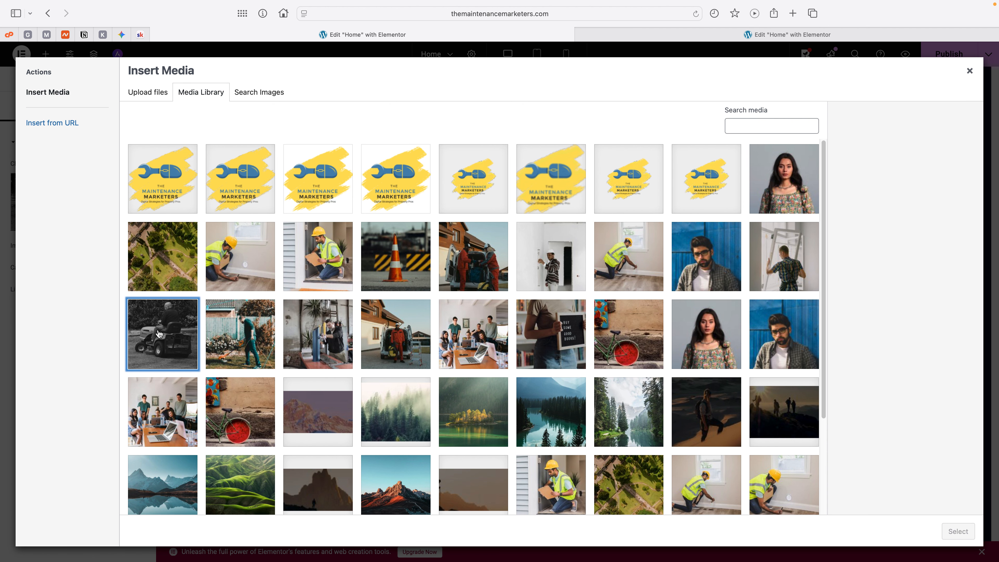
{"action": "left_click", "coordinate": [158, 333]}
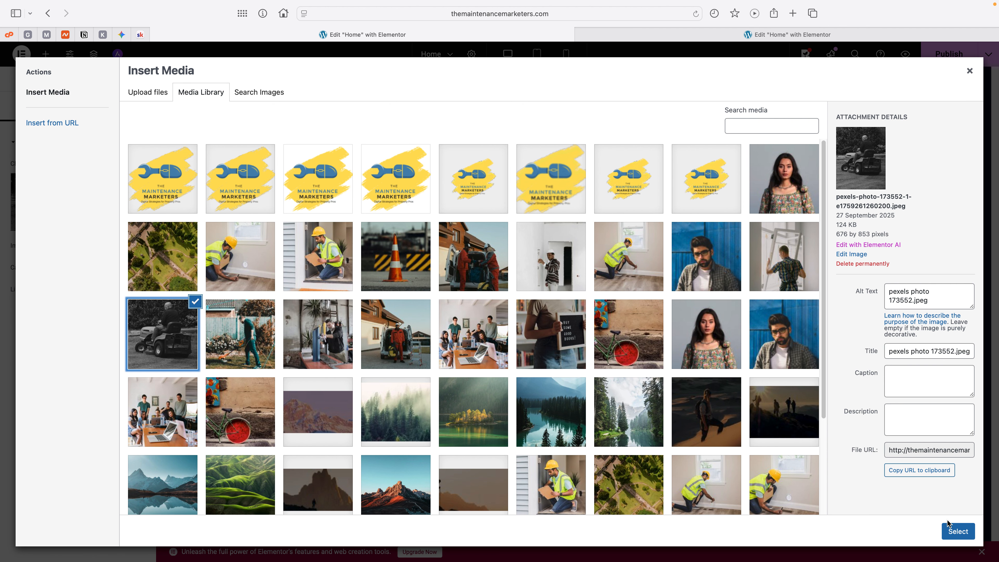
{"action": "left_click", "coordinate": [954, 529]}
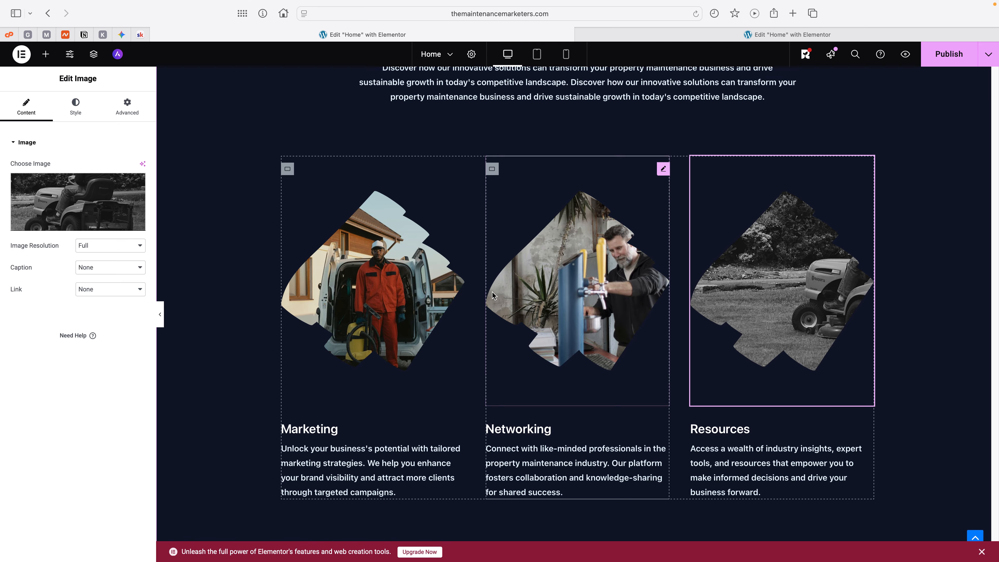
{"action": "left_click", "coordinate": [138, 111]}
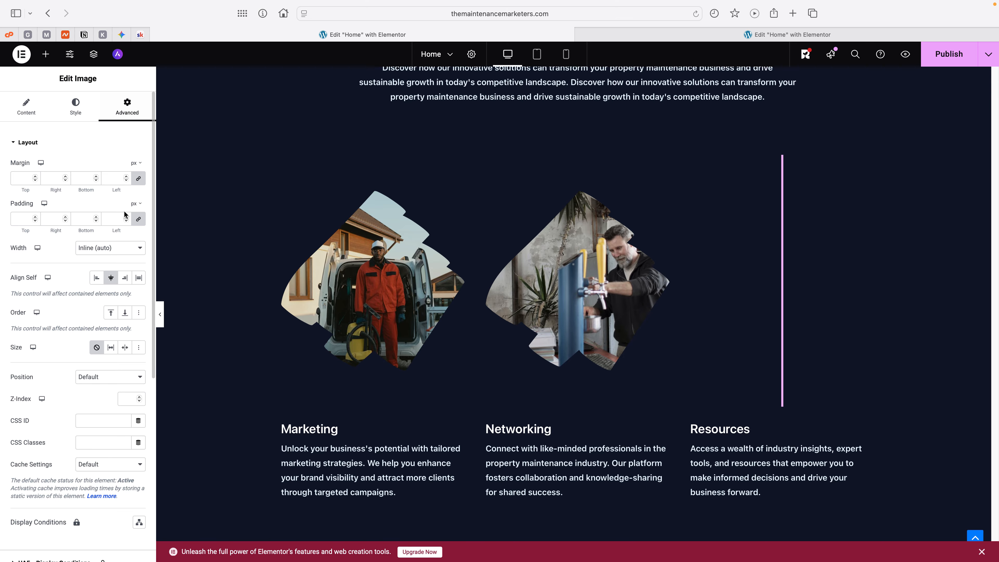
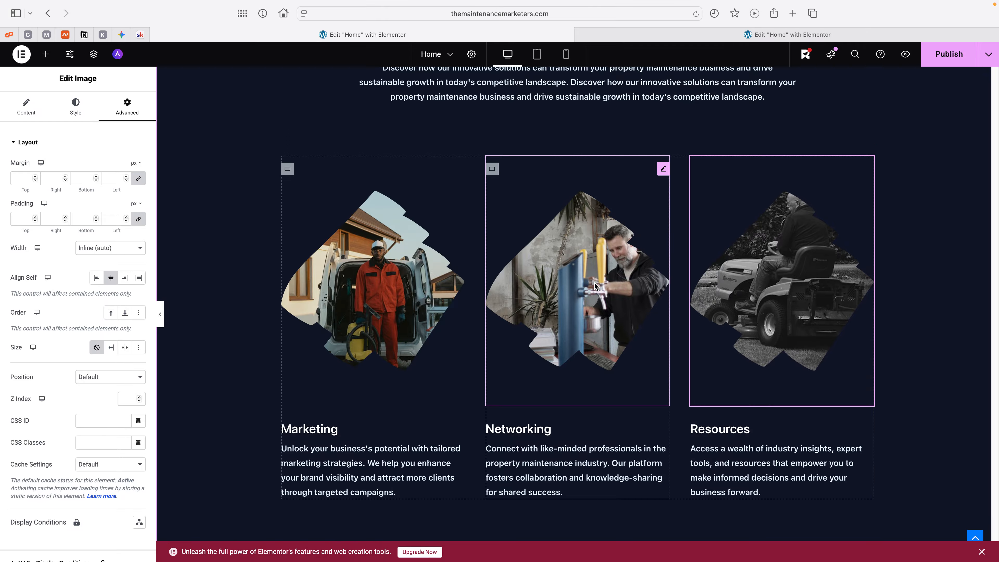
Step: Set the overall alignment of the Marketing, Networking and Resources info cards to Center
{"action": "scroll", "coordinate": [590, 284], "scroll_direction": "down", "scroll_amount": 5}
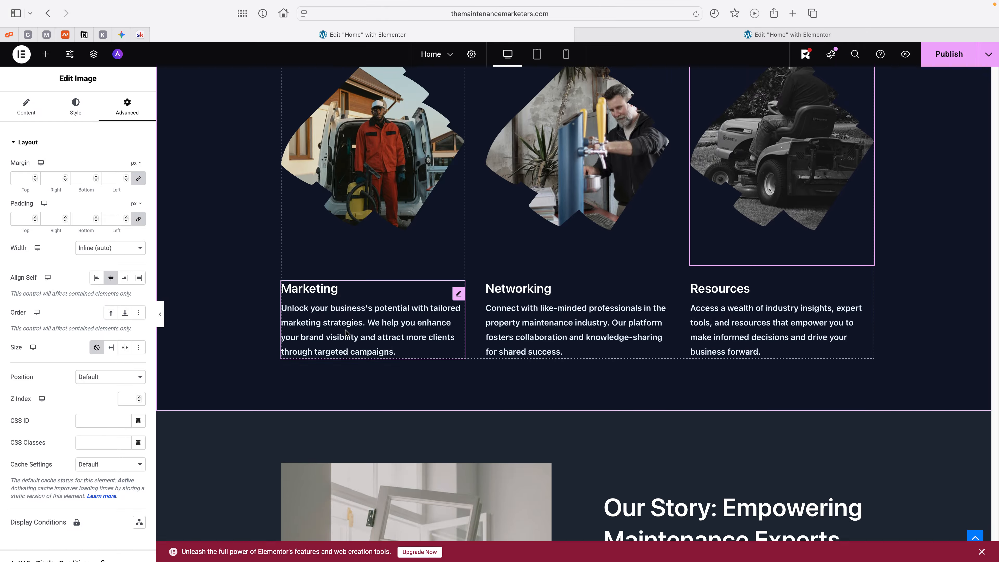
{"action": "left_click", "coordinate": [346, 332]}
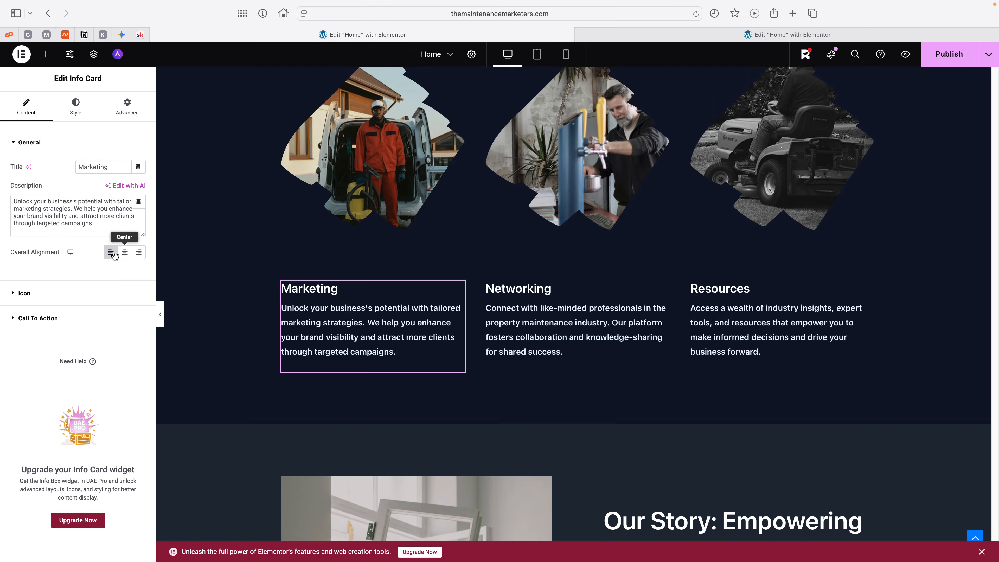
{"action": "left_click", "coordinate": [125, 251]}
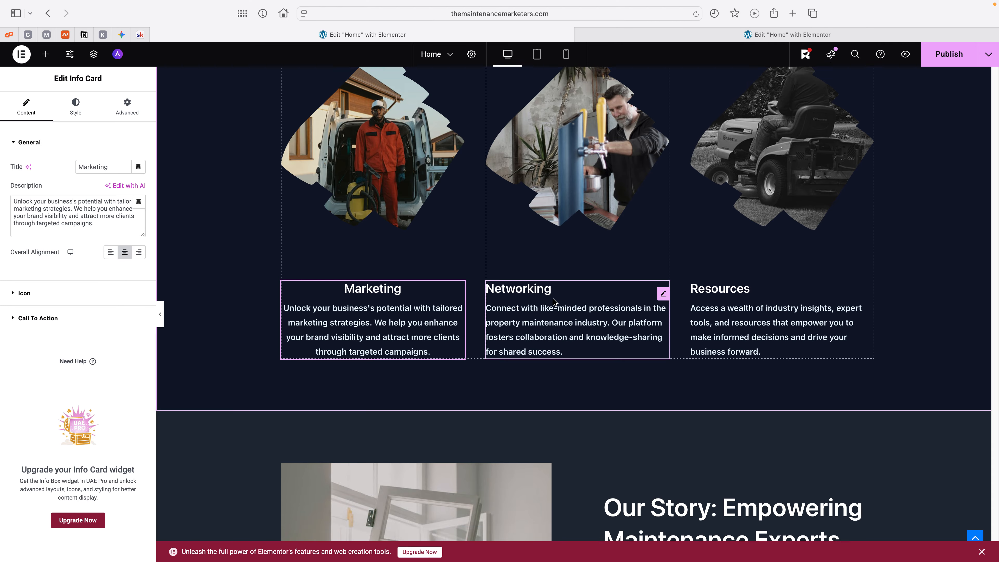
{"action": "left_click", "coordinate": [559, 311]}
{"action": "left_click", "coordinate": [129, 256]}
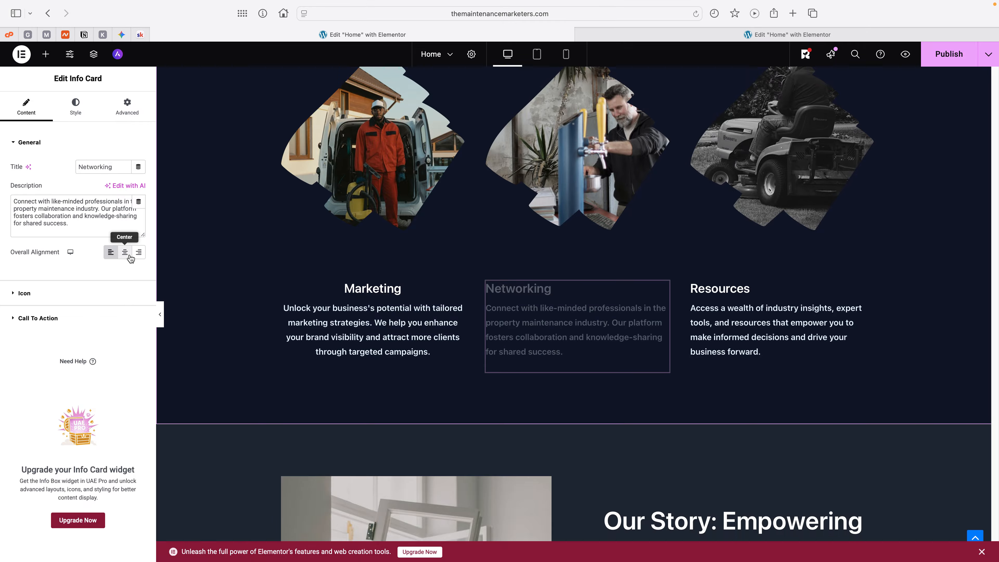
{"action": "left_click", "coordinate": [712, 289]}
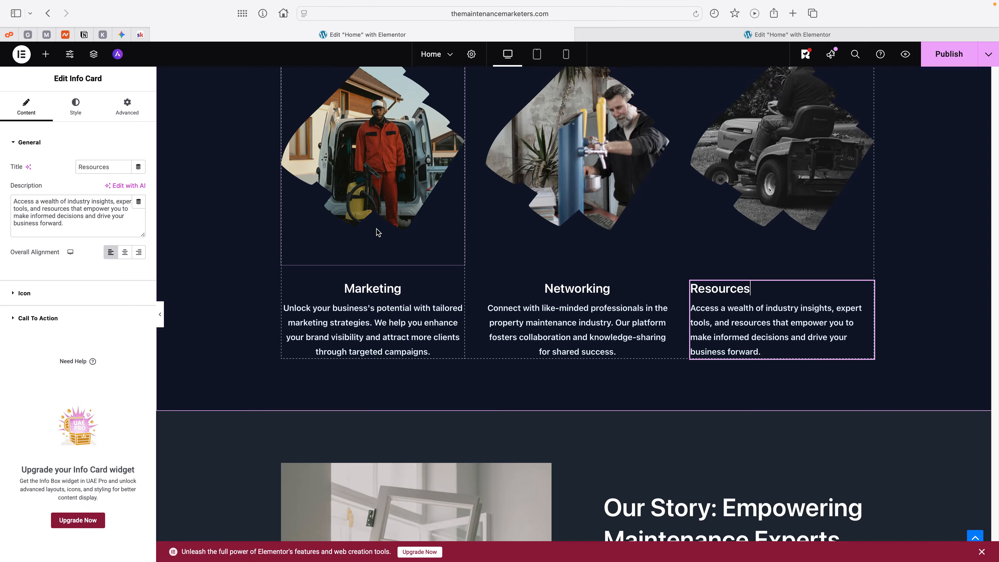
{"action": "left_click", "coordinate": [125, 252]}
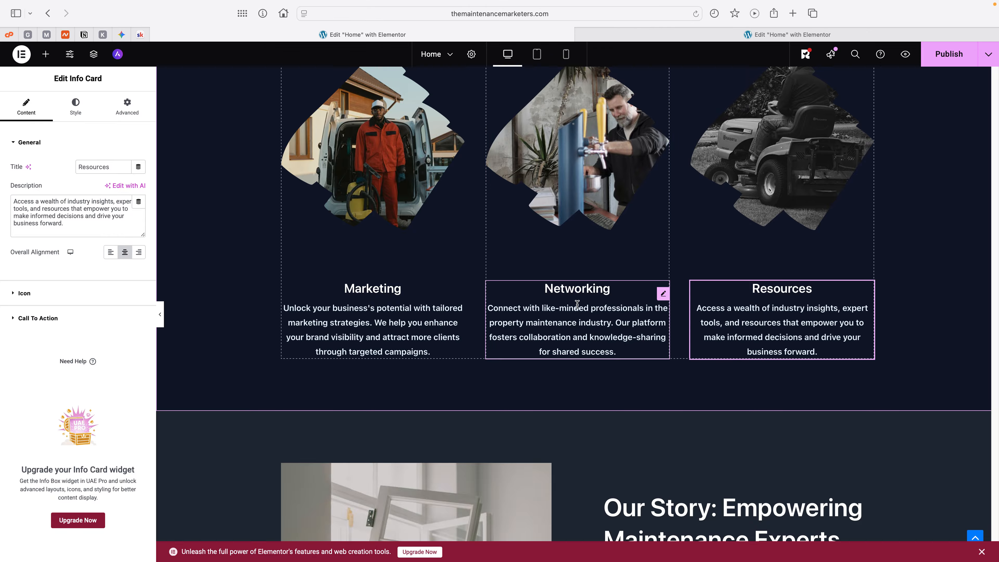
Step: Turn on the mask for the Our Story section's image of the man holding a window frame
{"action": "scroll", "coordinate": [602, 304], "scroll_direction": "down", "scroll_amount": 5}
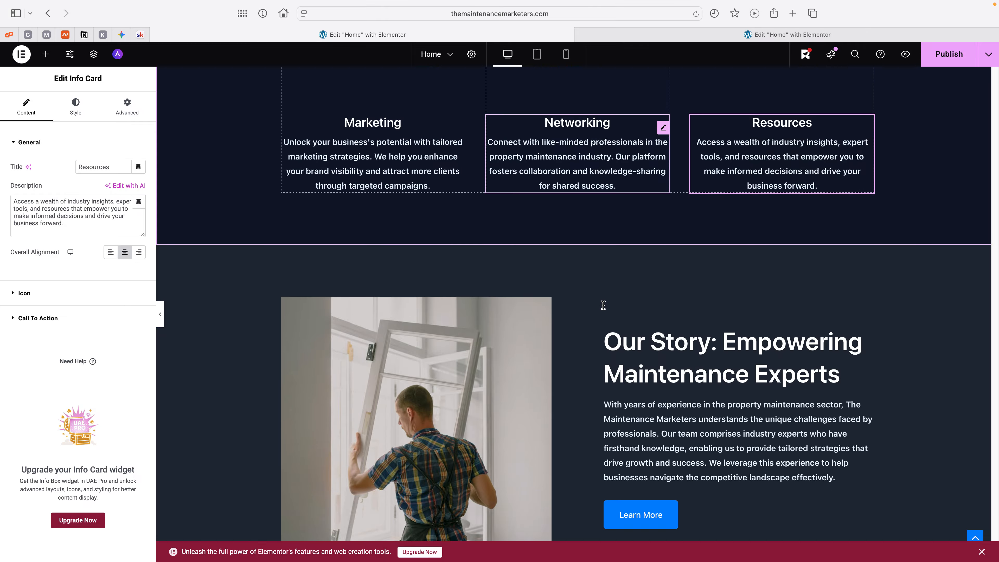
{"action": "scroll", "coordinate": [602, 305], "scroll_direction": "down", "scroll_amount": 2}
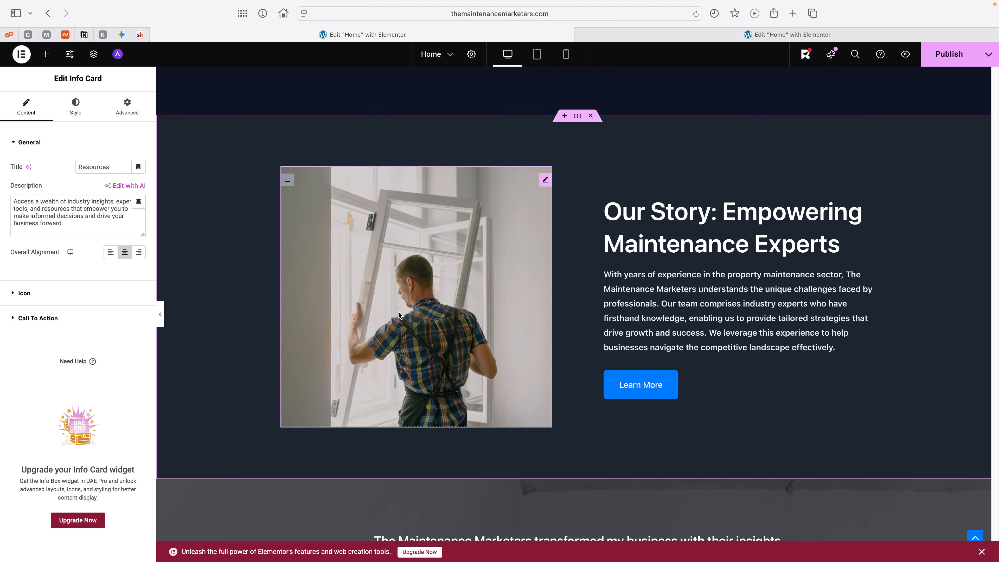
{"action": "left_click", "coordinate": [398, 314]}
{"action": "left_click", "coordinate": [128, 112]}
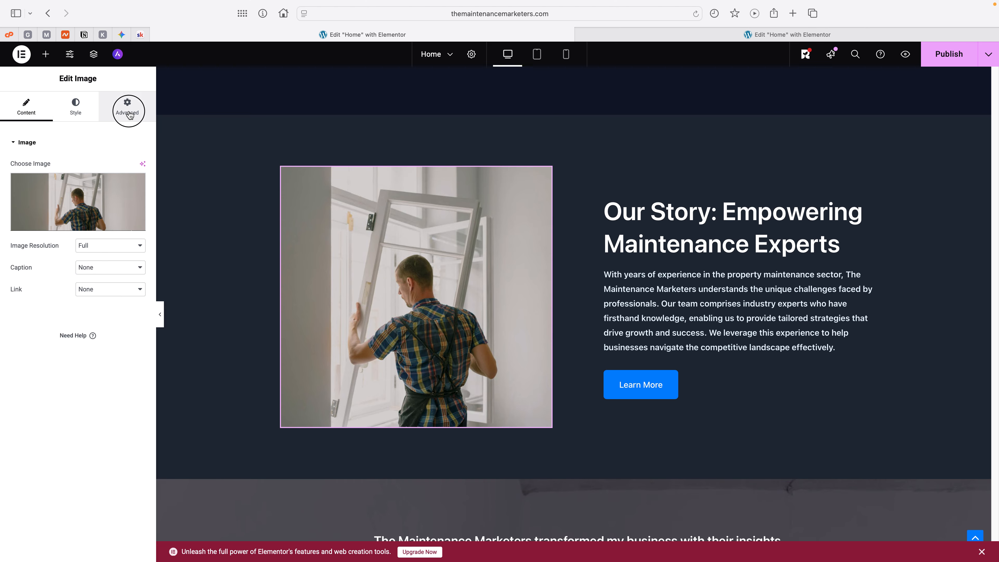
{"action": "left_click", "coordinate": [32, 142]}
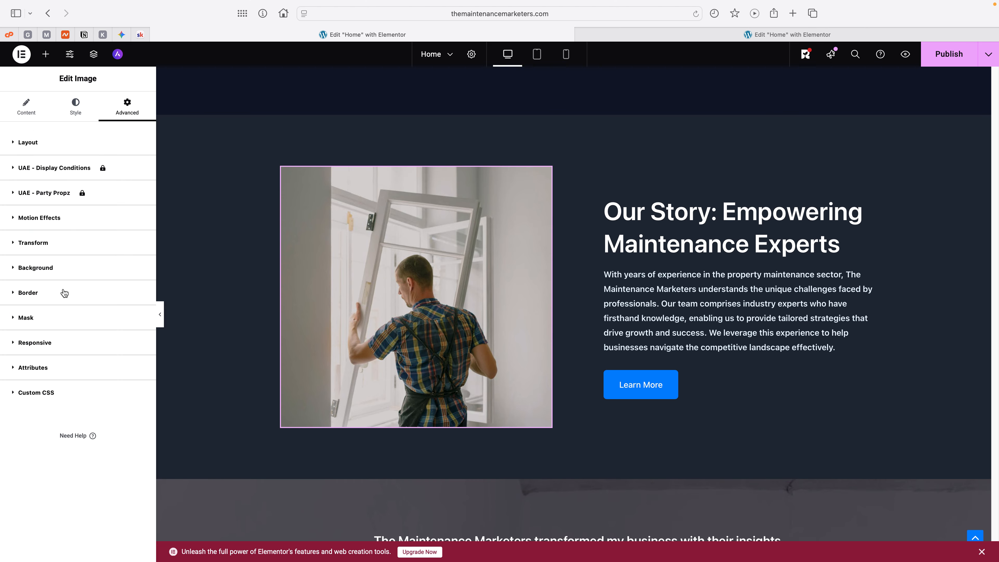
{"action": "left_click", "coordinate": [42, 324]}
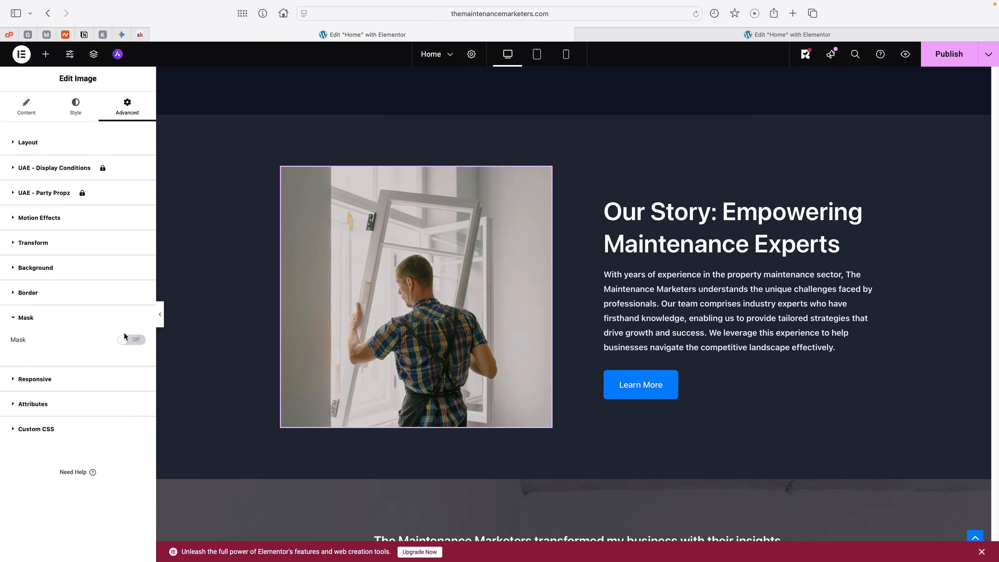
{"action": "left_click", "coordinate": [127, 340]}
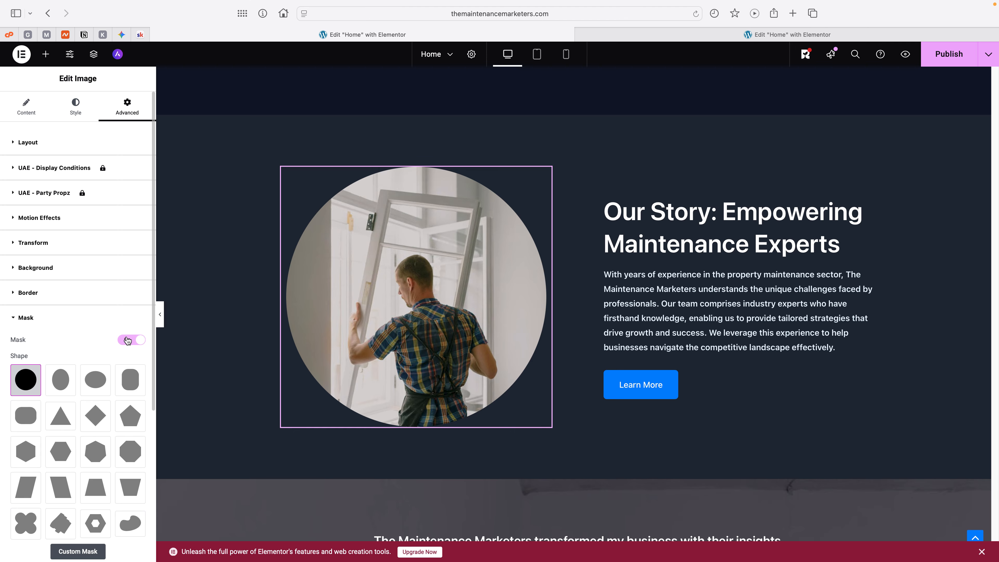
Step: Try the Oval vertical and Pill vertical mask shapes on the Our Story image
{"action": "left_click", "coordinate": [54, 380]}
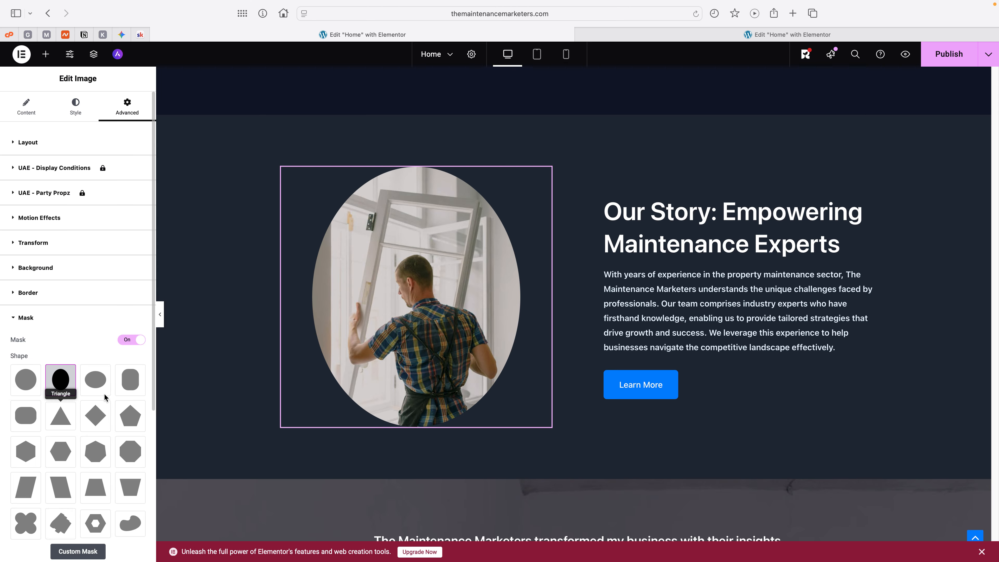
{"action": "left_click", "coordinate": [129, 382]}
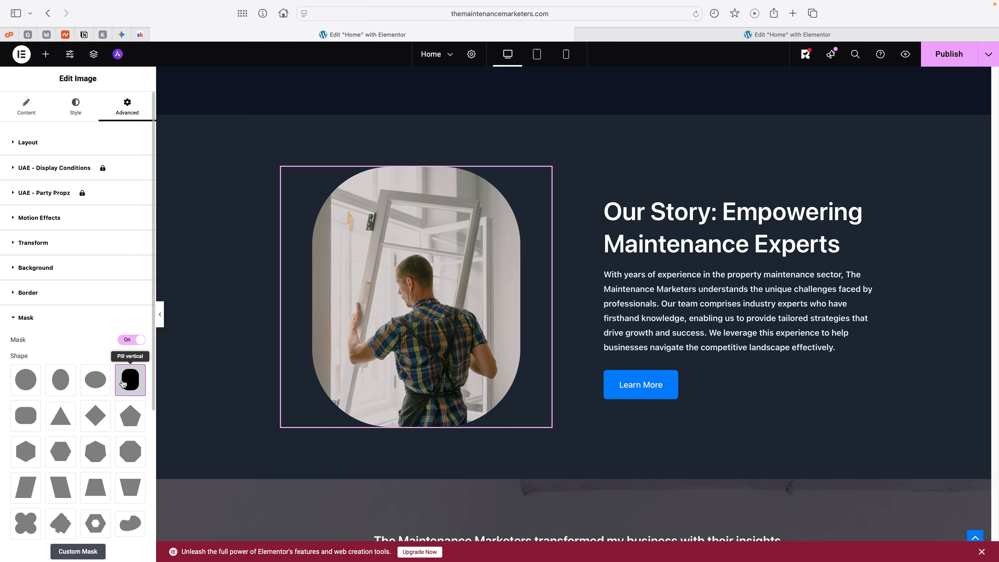
{"action": "left_click", "coordinate": [62, 383]}
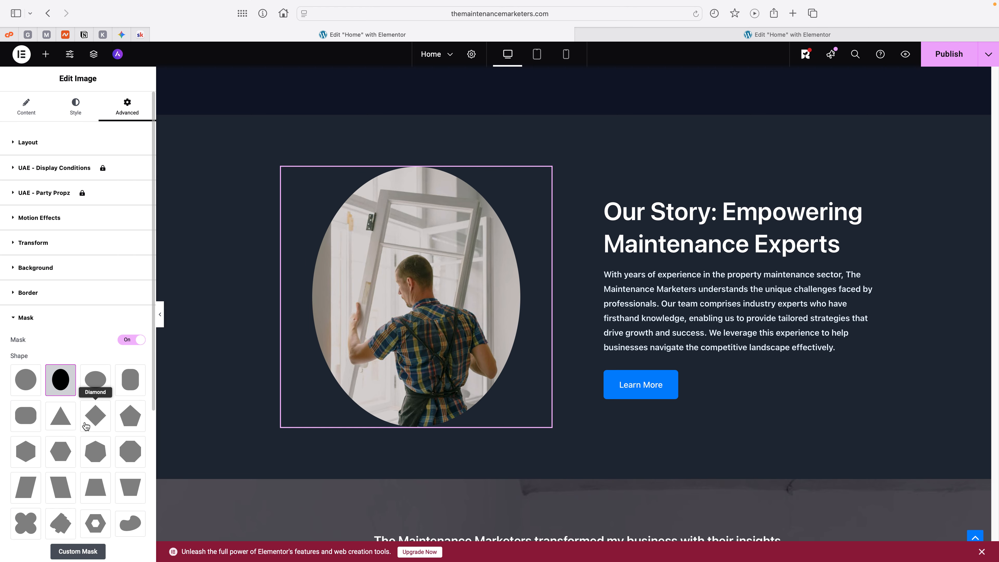
Step: Apply the Parallelogram left mask shape to the Our Story image
{"action": "scroll", "coordinate": [82, 413], "scroll_direction": "down", "scroll_amount": 2}
{"action": "left_click", "coordinate": [61, 447]}
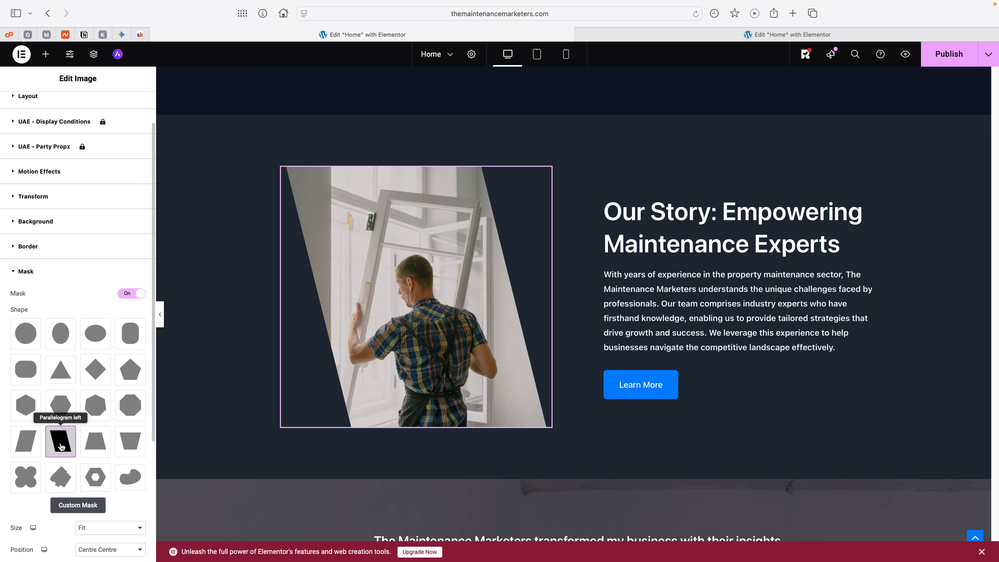
{"action": "scroll", "coordinate": [524, 348], "scroll_direction": "up", "scroll_amount": 15}
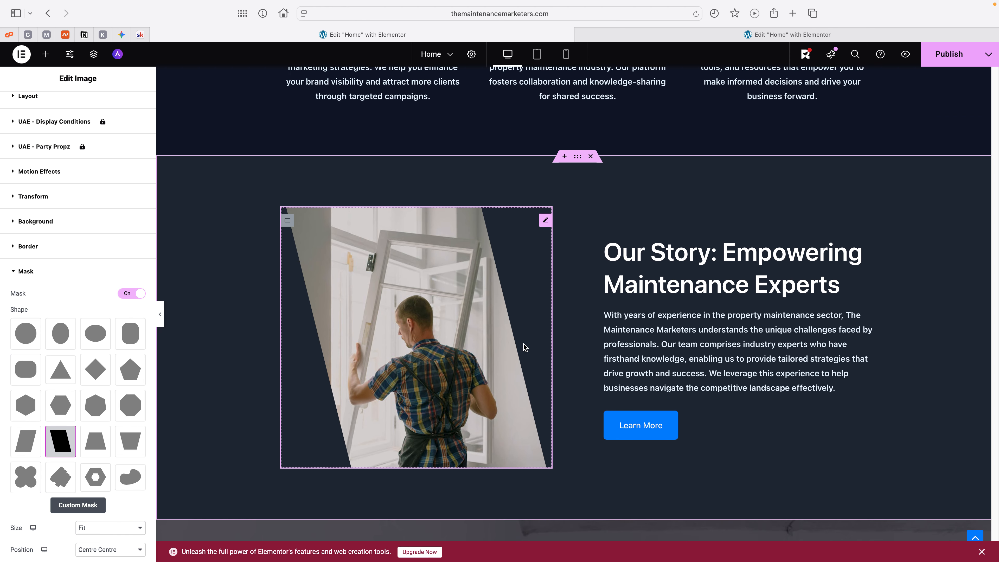
{"action": "scroll", "coordinate": [524, 346], "scroll_direction": "down", "scroll_amount": 15}
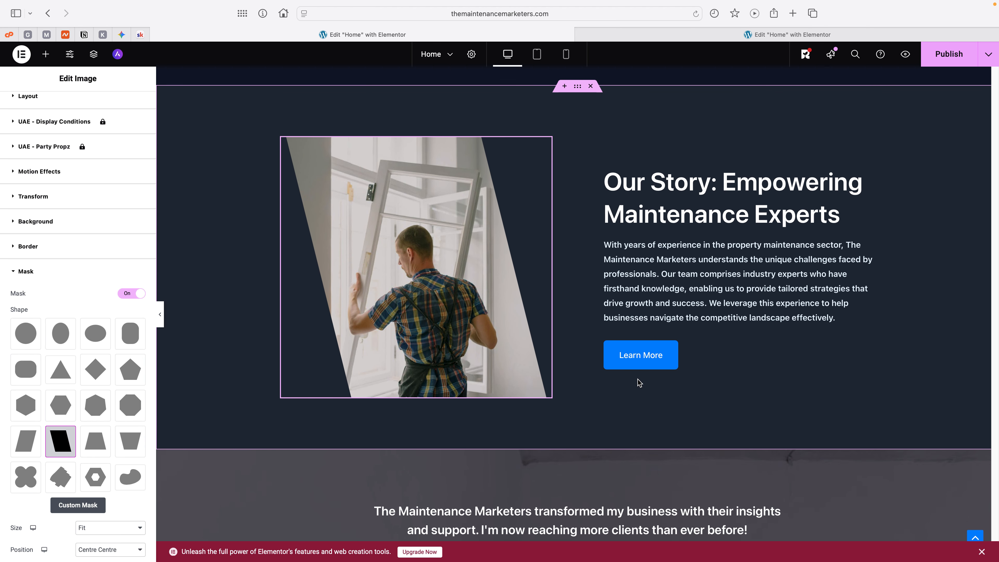
Step: Set the type of the Our Story section's Learn More button to Warning
{"action": "scroll", "coordinate": [683, 370], "scroll_direction": "down", "scroll_amount": 10}
{"action": "scroll", "coordinate": [683, 370], "scroll_direction": "up", "scroll_amount": 8}
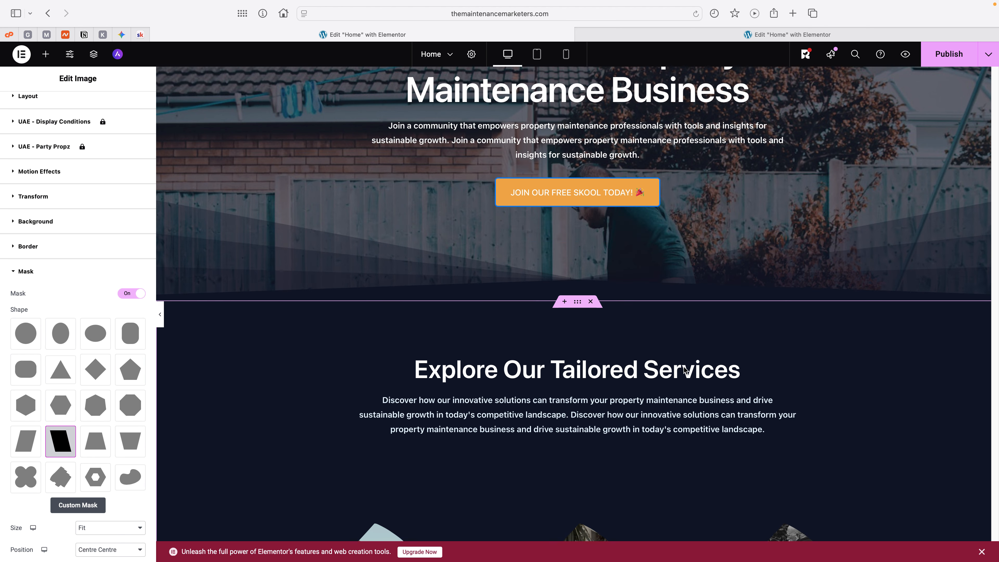
{"action": "scroll", "coordinate": [684, 370], "scroll_direction": "down", "scroll_amount": 10}
{"action": "scroll", "coordinate": [683, 369], "scroll_direction": "down", "scroll_amount": 10}
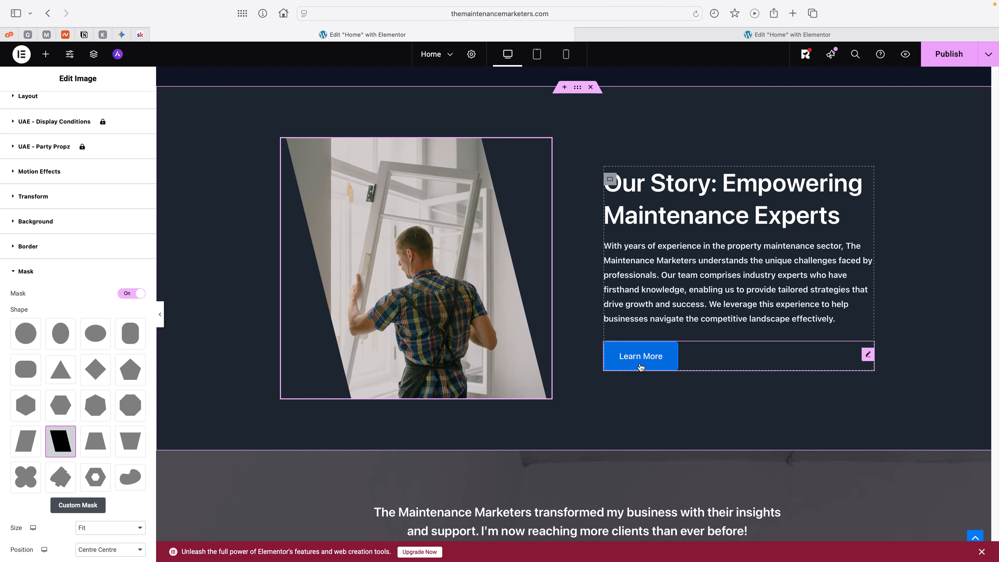
{"action": "left_click", "coordinate": [640, 367]}
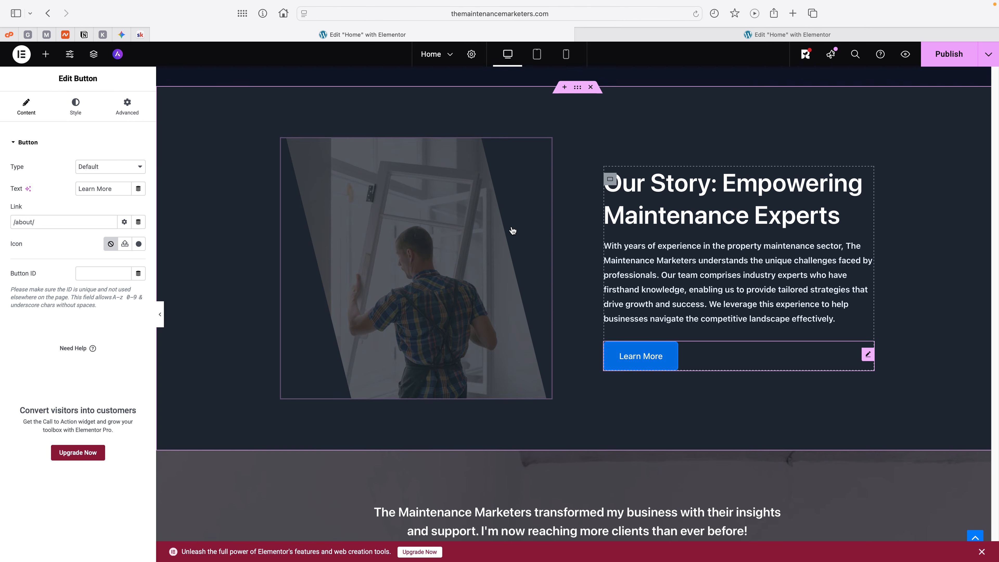
{"action": "left_click", "coordinate": [111, 167]}
{"action": "left_click", "coordinate": [104, 200]}
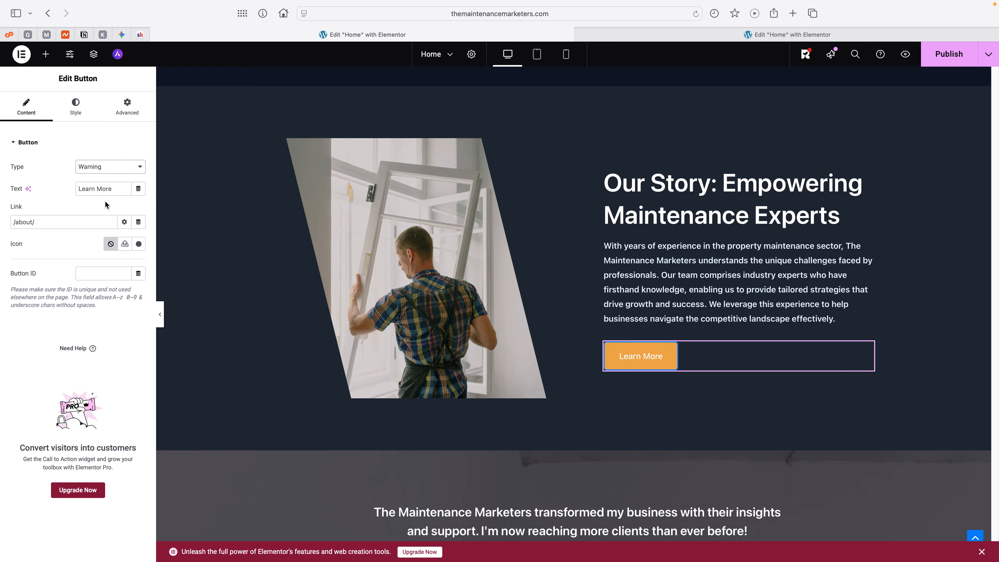
Step: Try replacing the Learn More button's link with the clipboard content, and undo the paste
{"action": "left_click", "coordinate": [45, 224]}
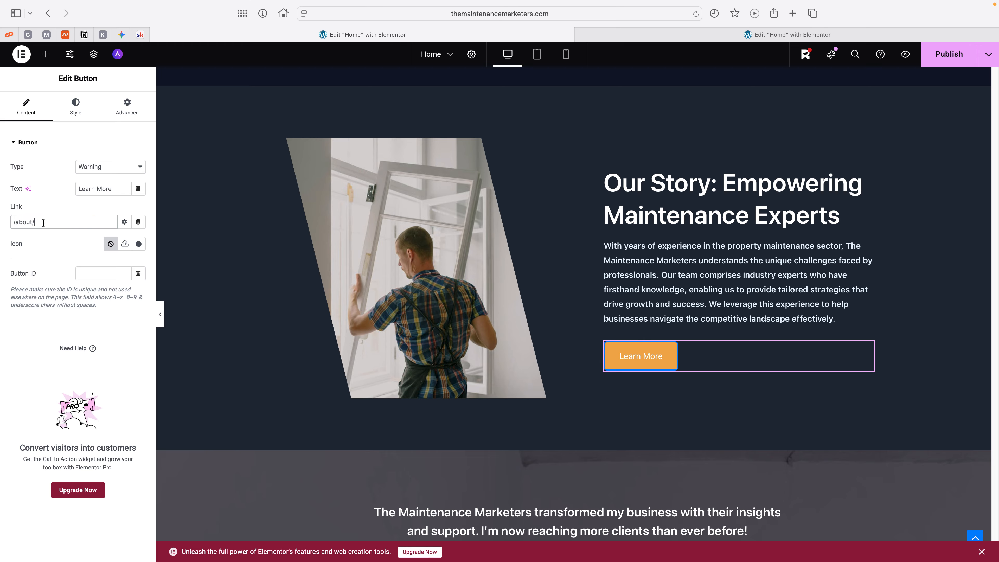
{"action": "left_click_drag", "start_coordinate": [46, 224], "coordinate": [2, 222]}
{"action": "mouse_move", "coordinate": [0, 220]}
{"action": "key", "text": "super+v"}
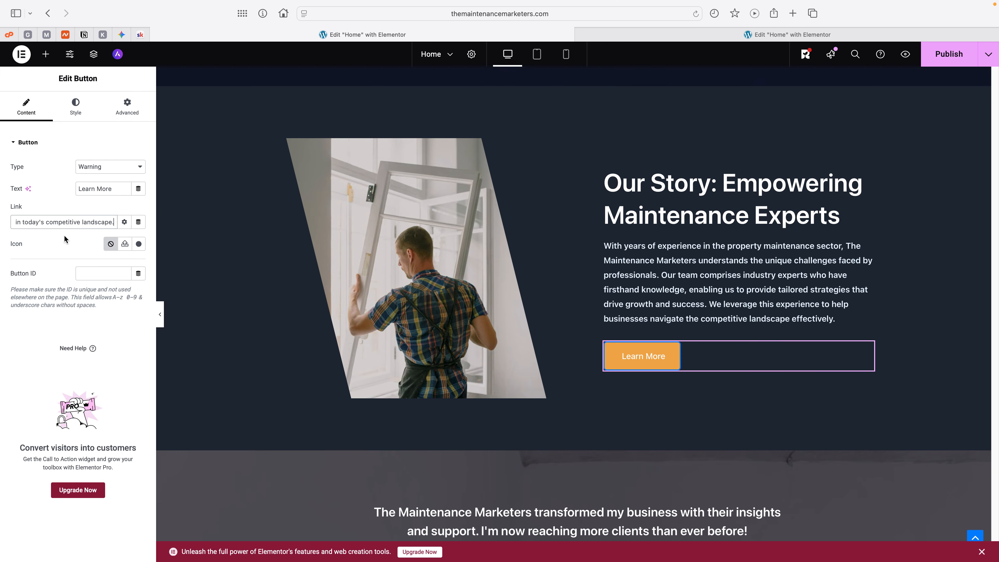
{"action": "key", "text": "super+z"}
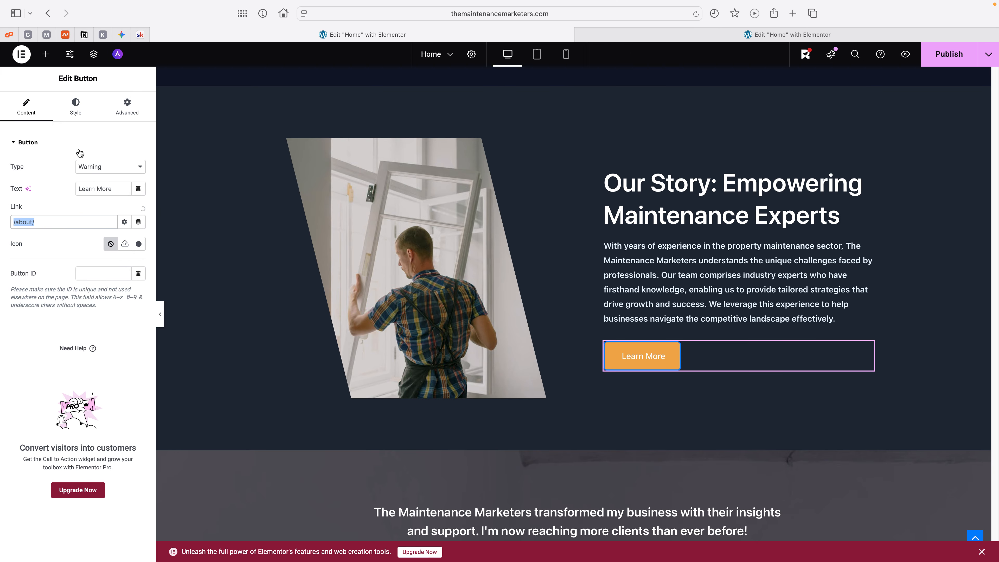
Step: Copy the About page link from the Maintenance Marketers Skool community and use it as the Learn More button's link in Elementor
{"action": "left_click", "coordinate": [140, 34]}
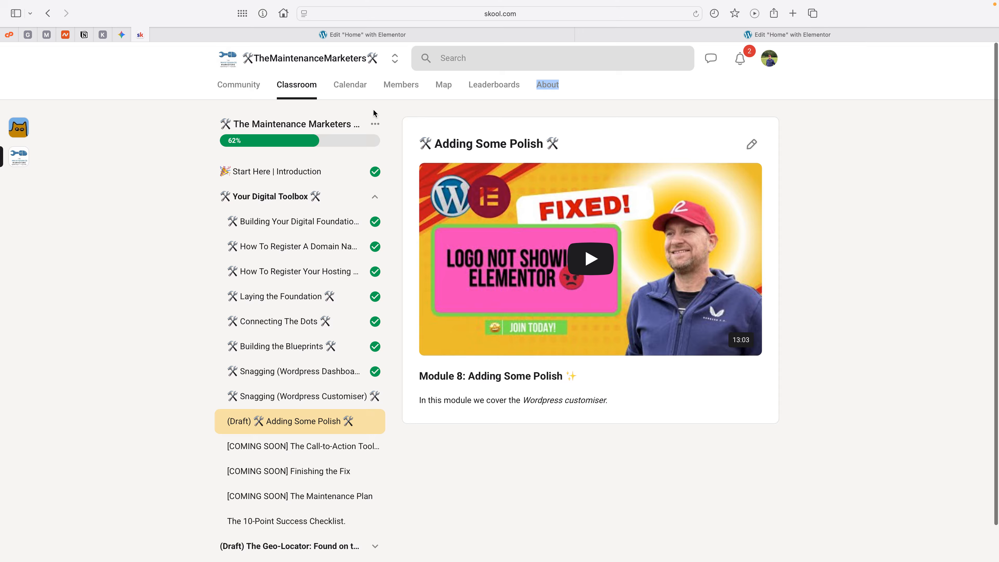
{"action": "right_click", "coordinate": [550, 88]}
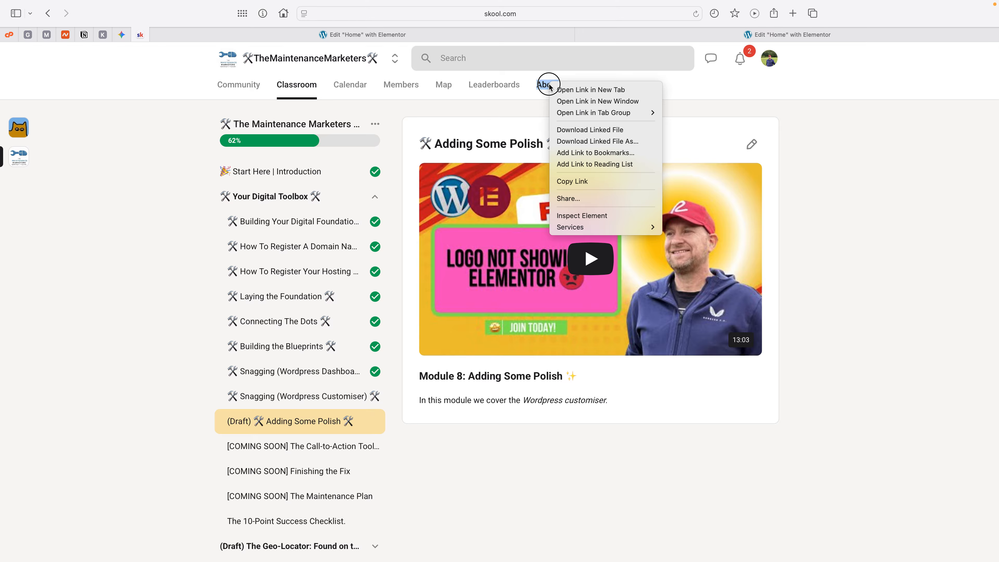
{"action": "left_click", "coordinate": [564, 188]}
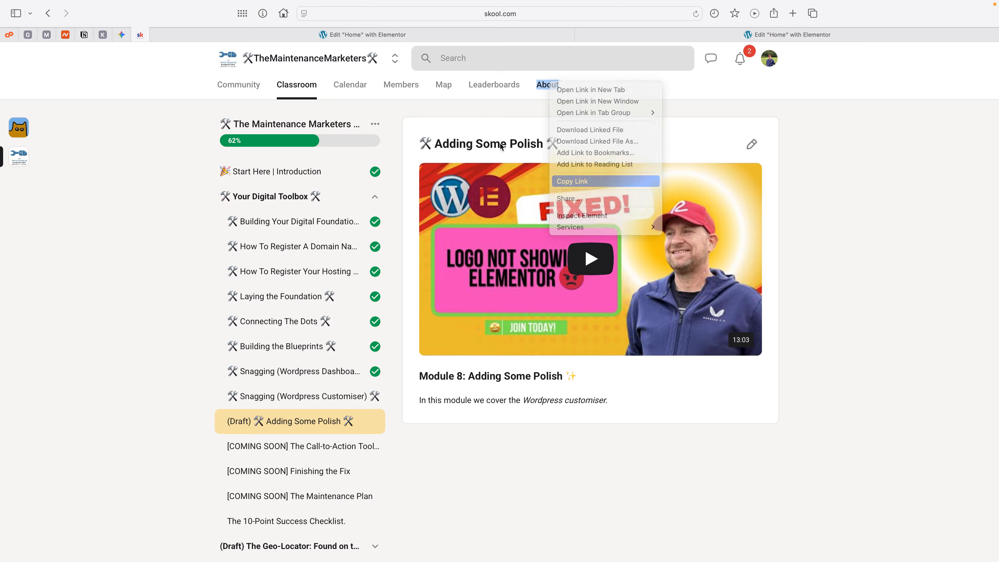
{"action": "left_click", "coordinate": [364, 36]}
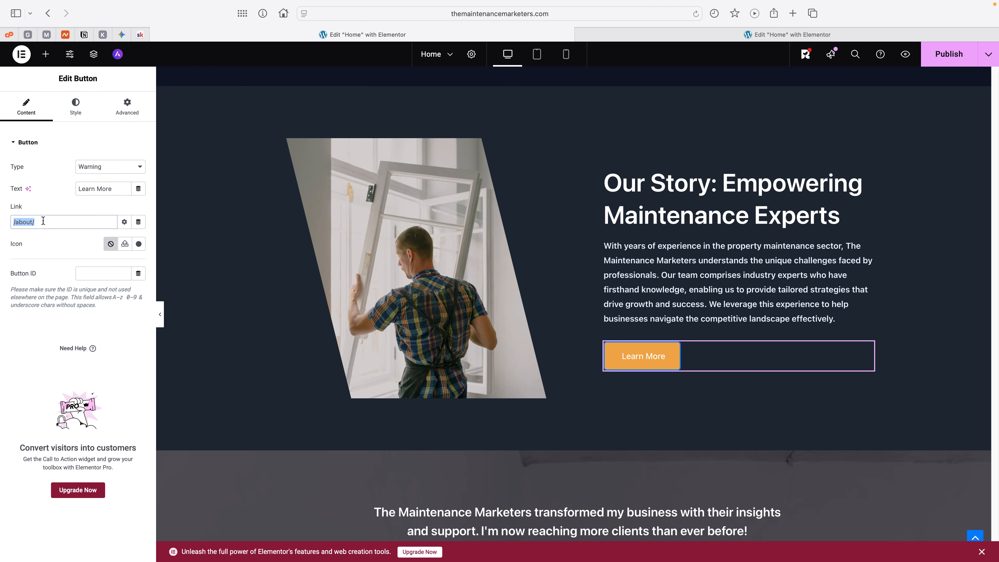
{"action": "key", "text": "super+v"}
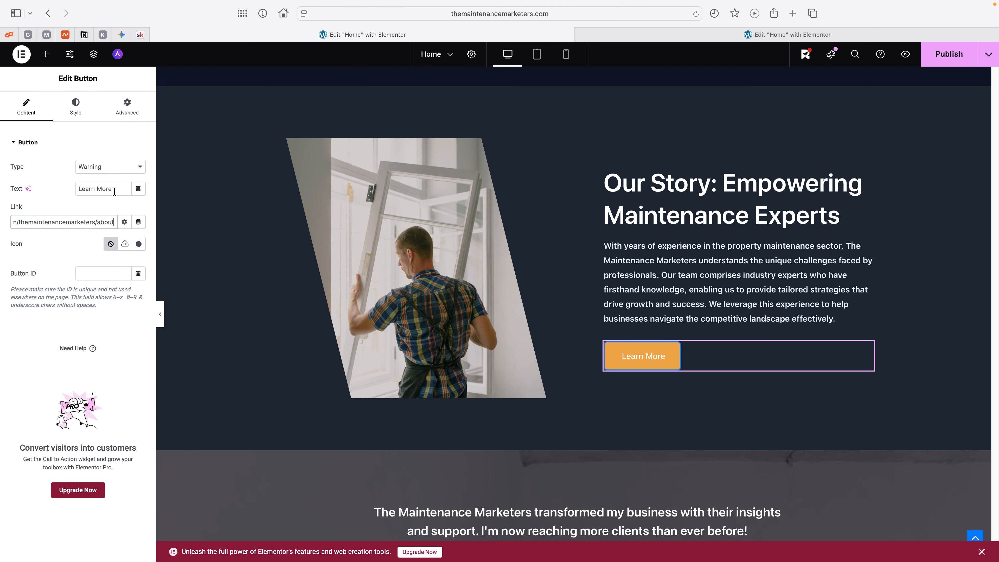
Step: Change the Our Story button's text to "JOIN OUR FREE SKOOL TODAY!"
{"action": "left_click_drag", "start_coordinate": [114, 192], "coordinate": [54, 185]}
{"action": "type", "text": "JO"}
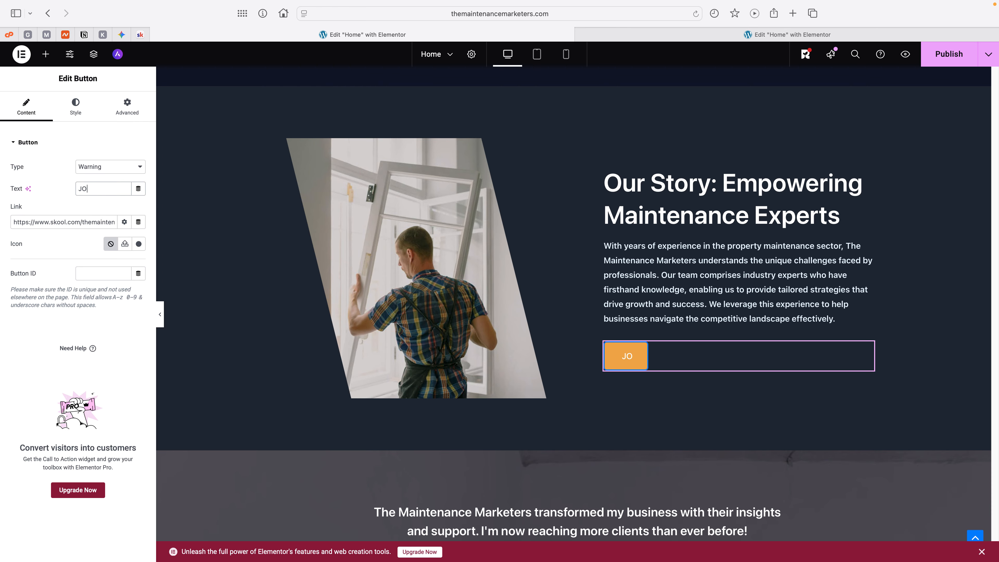
{"action": "type", "text": "IN OU"}
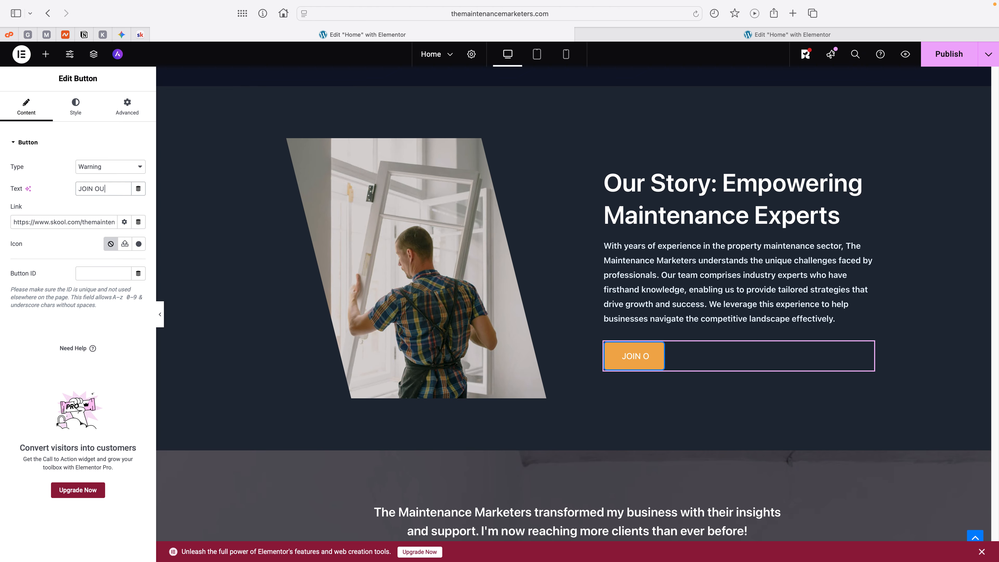
{"action": "type", "text": "R FREE S"}
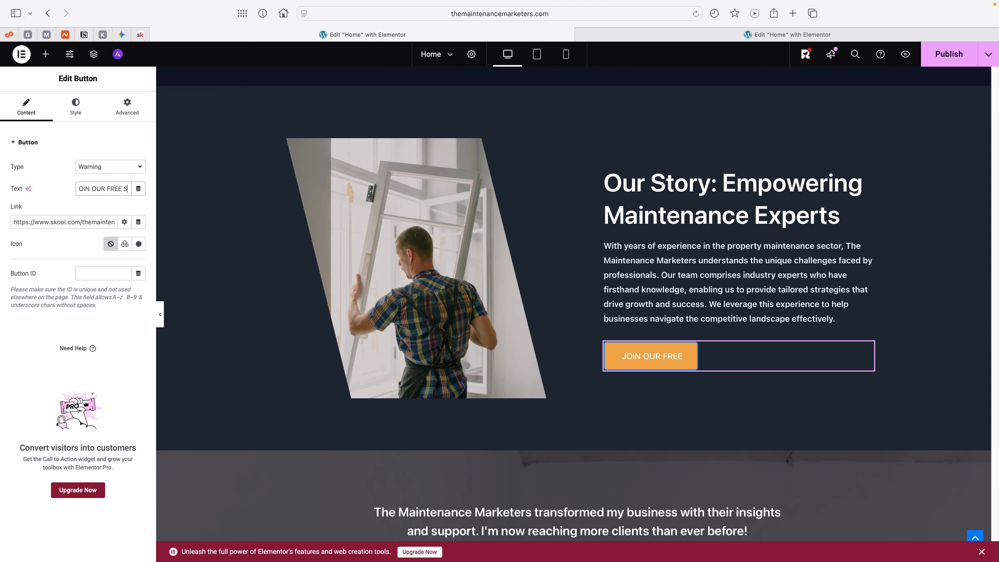
{"action": "type", "text": "KOOL TO"}
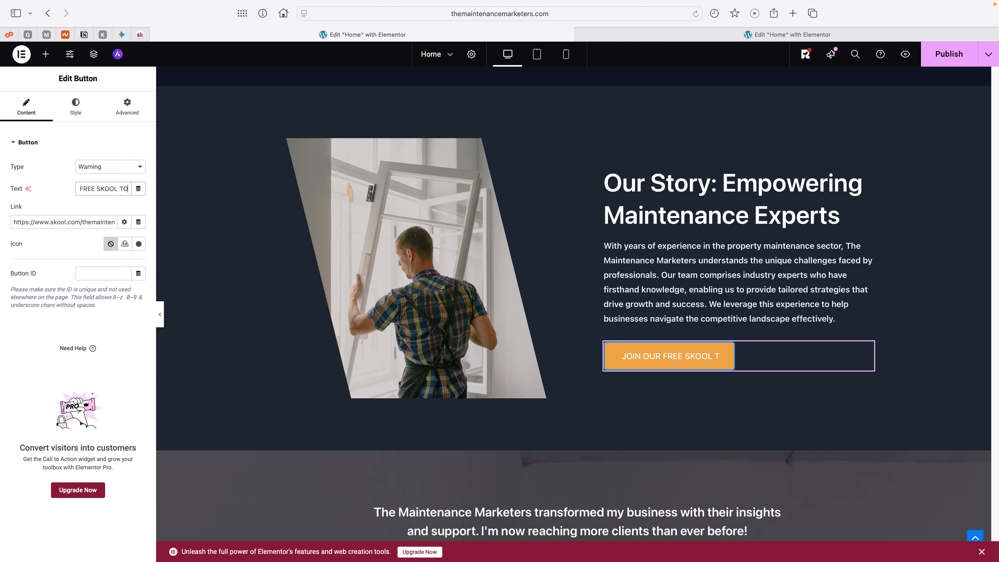
{"action": "type", "text": "DAY!"}
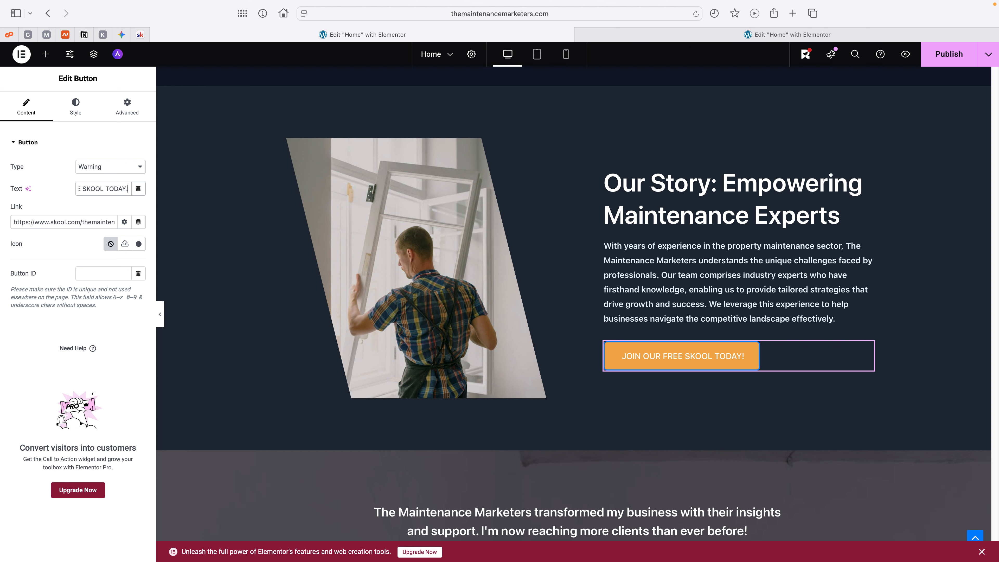
Step: Add the hammer-and-wrench emoji 🛠️ at both the end and the start of the Our Story button's text
{"action": "key", "text": "ctrl+super+space"}
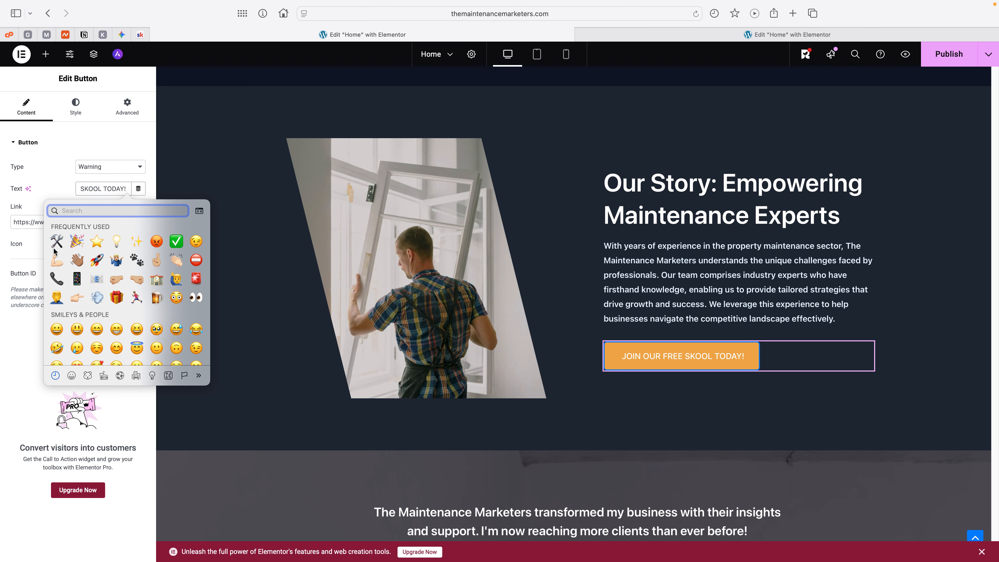
{"action": "left_click", "coordinate": [57, 240]}
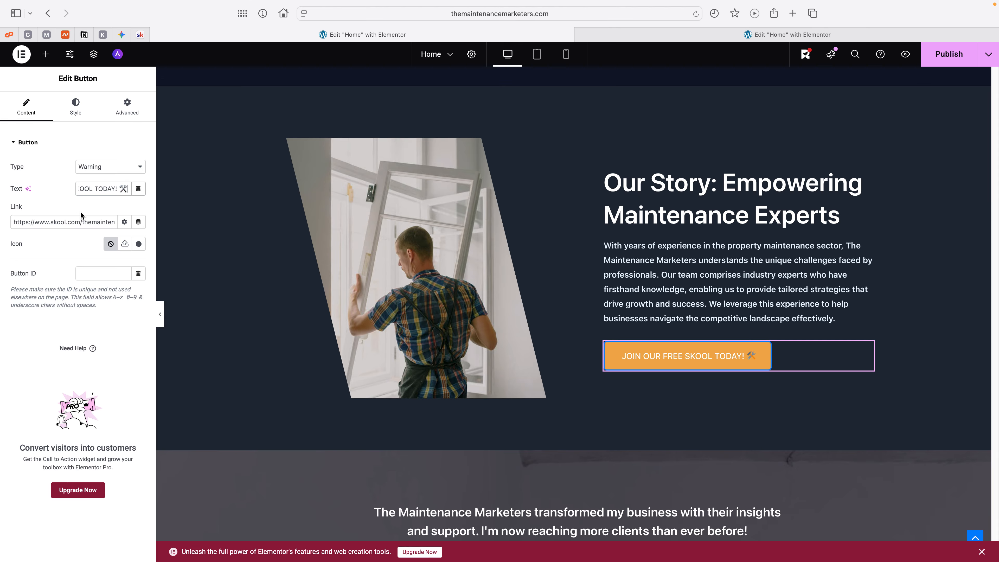
{"action": "triple_click", "coordinate": [91, 189]}
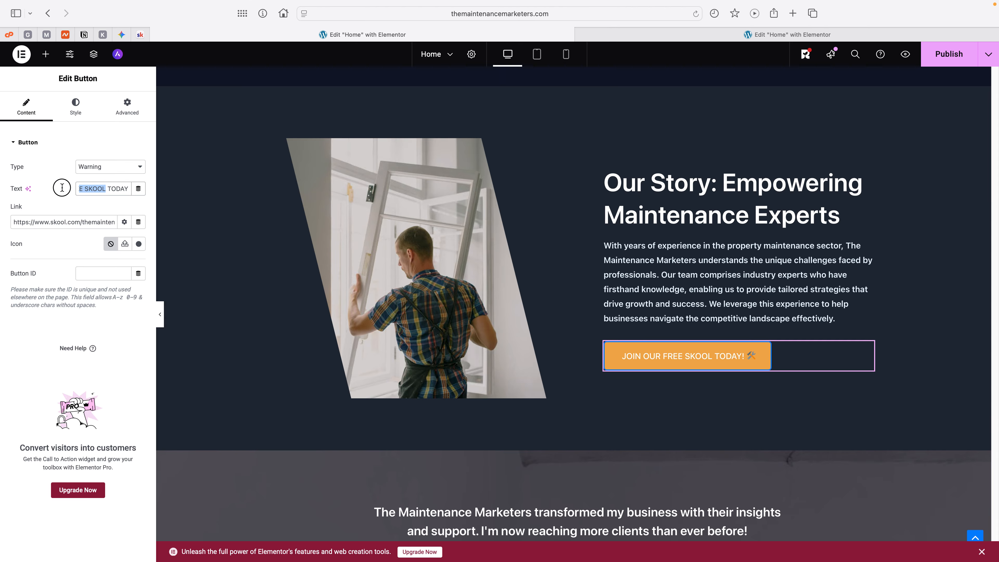
{"action": "left_click", "coordinate": [78, 188]}
{"action": "key", "text": "ctrl+super+space"}
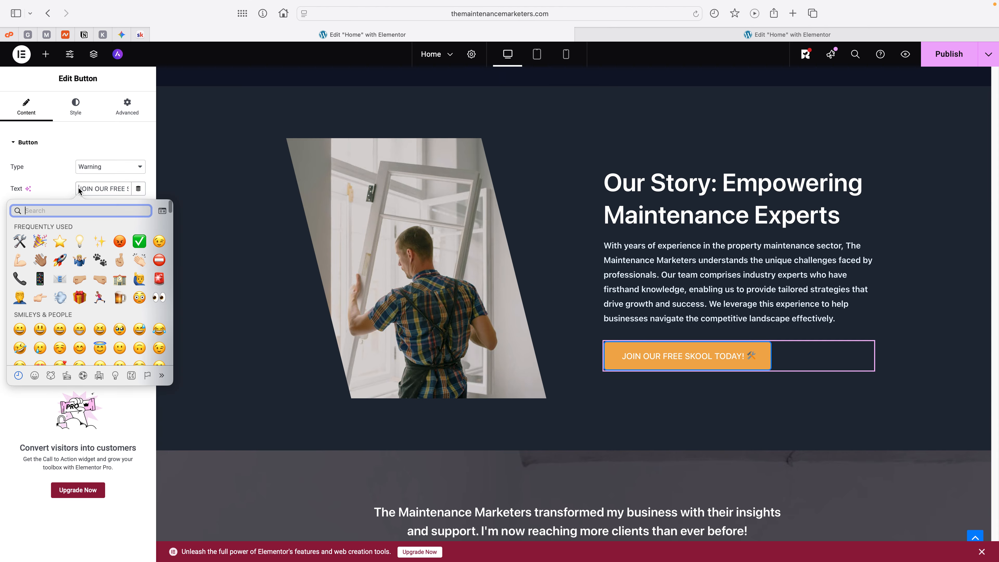
{"action": "left_click", "coordinate": [20, 241]}
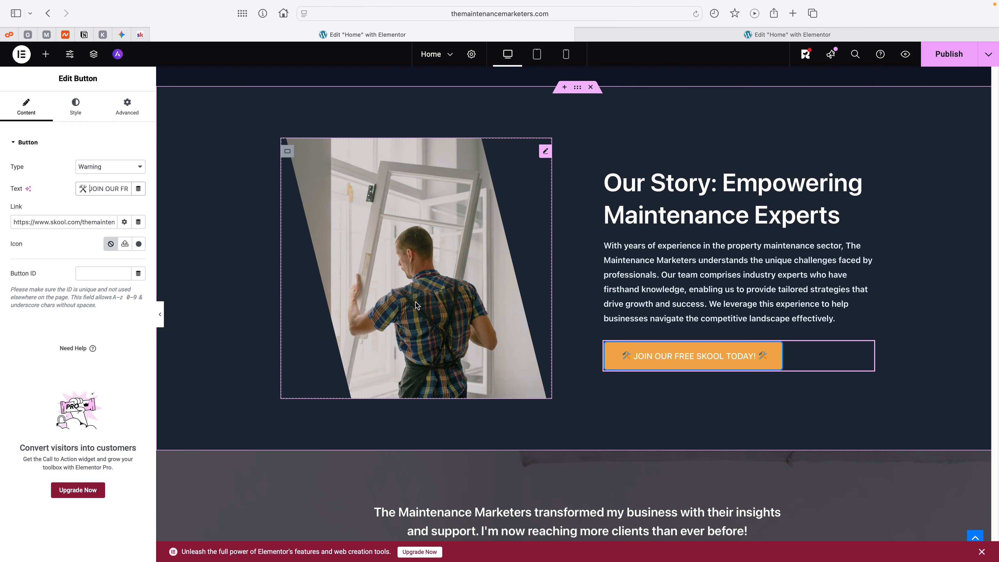
Step: Set the Our Story button's hover text colour to the Theme Brand global colour
{"action": "left_click", "coordinate": [76, 112]}
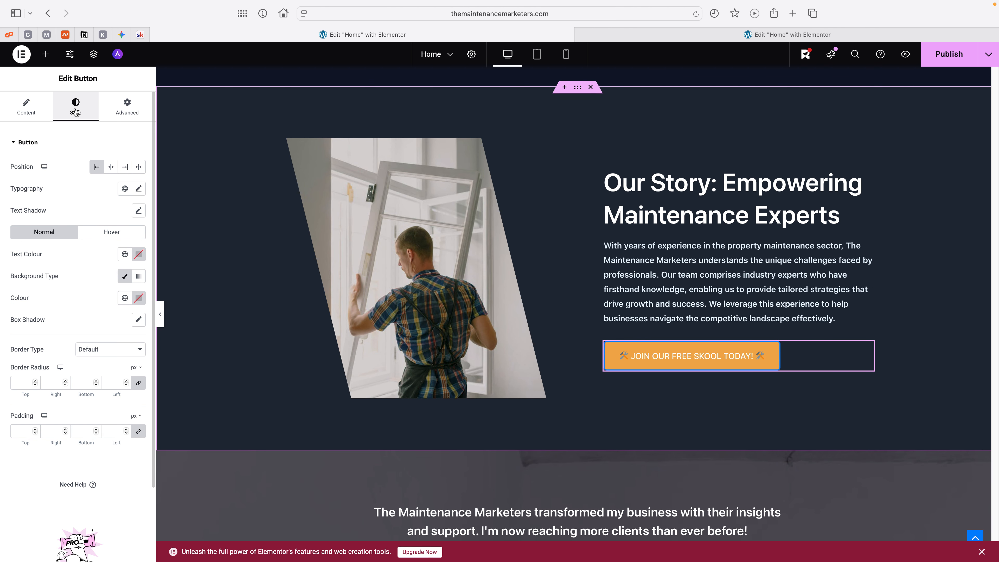
{"action": "left_click", "coordinate": [100, 236]}
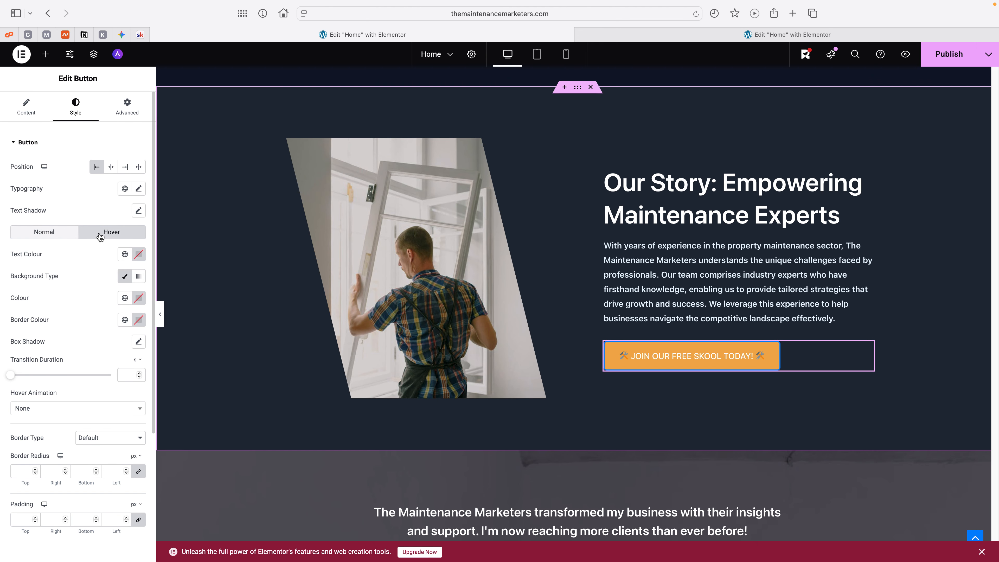
{"action": "left_click", "coordinate": [125, 254]}
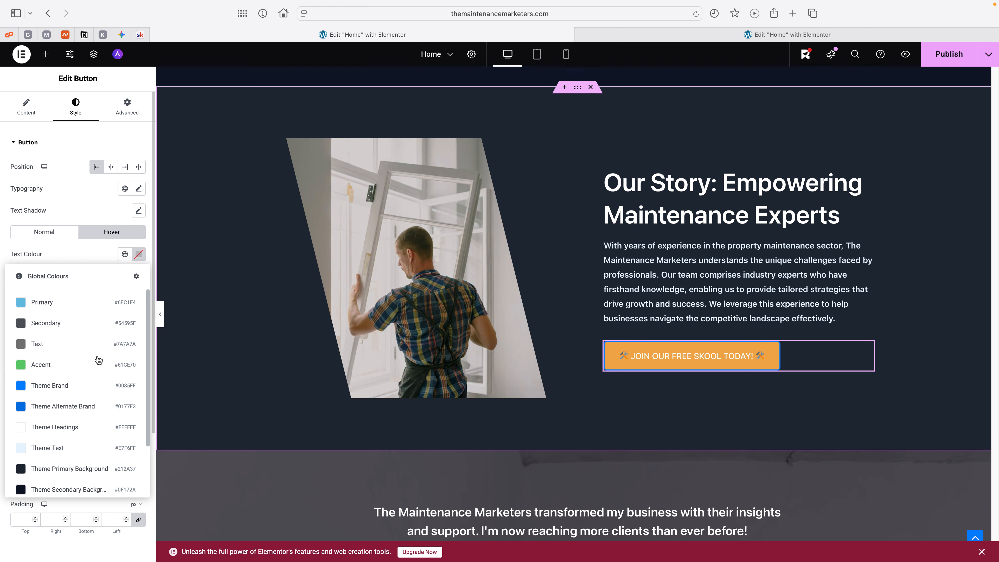
{"action": "scroll", "coordinate": [88, 402], "scroll_direction": "down", "scroll_amount": 3}
{"action": "scroll", "coordinate": [82, 401], "scroll_direction": "up", "scroll_amount": 3}
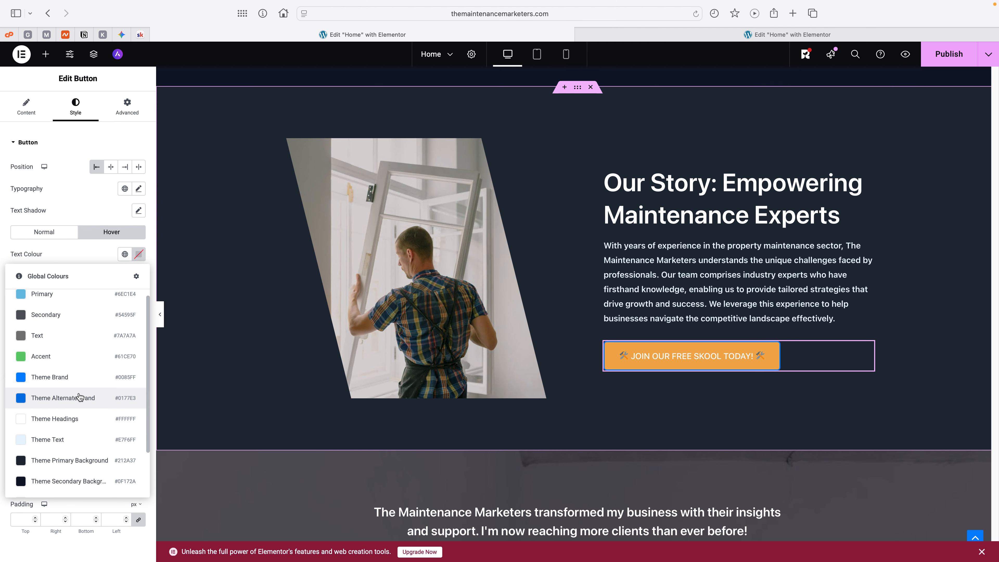
{"action": "left_click", "coordinate": [76, 383]}
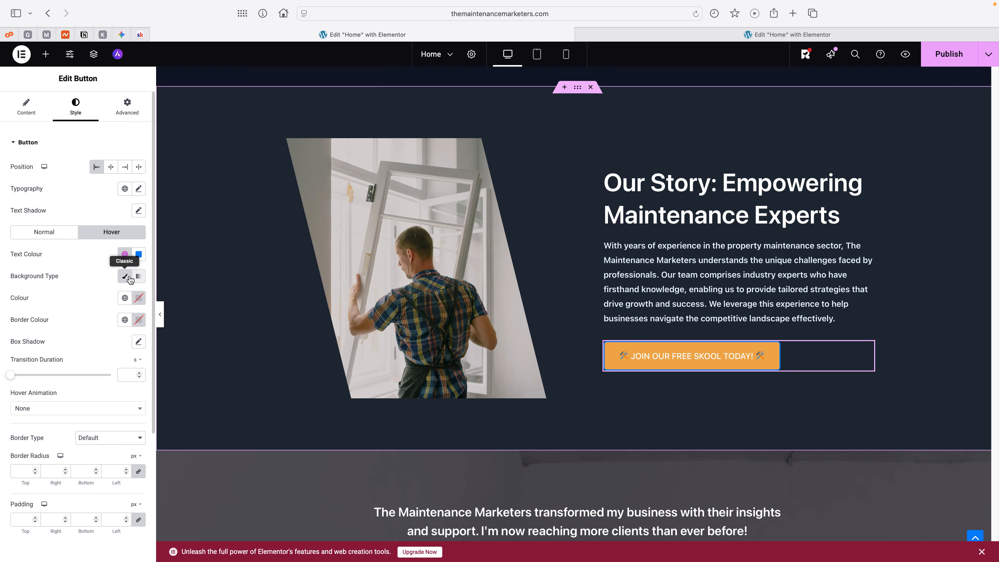
Step: Set the button's hover background to the Classic type with the Accent global colour
{"action": "left_click", "coordinate": [125, 276]}
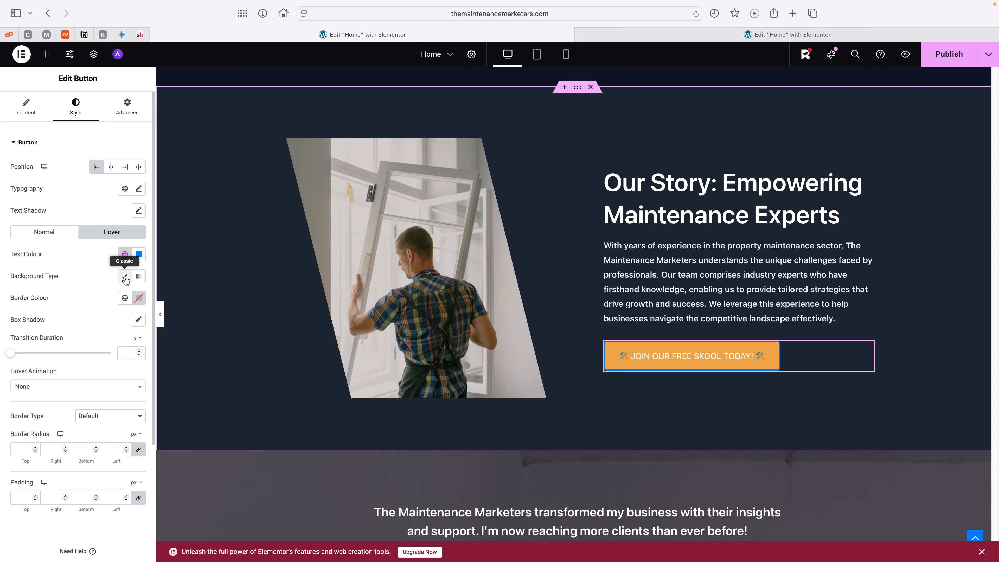
{"action": "left_click", "coordinate": [126, 278]}
{"action": "left_click", "coordinate": [125, 277]}
{"action": "left_click", "coordinate": [125, 278]}
{"action": "left_click", "coordinate": [125, 298]}
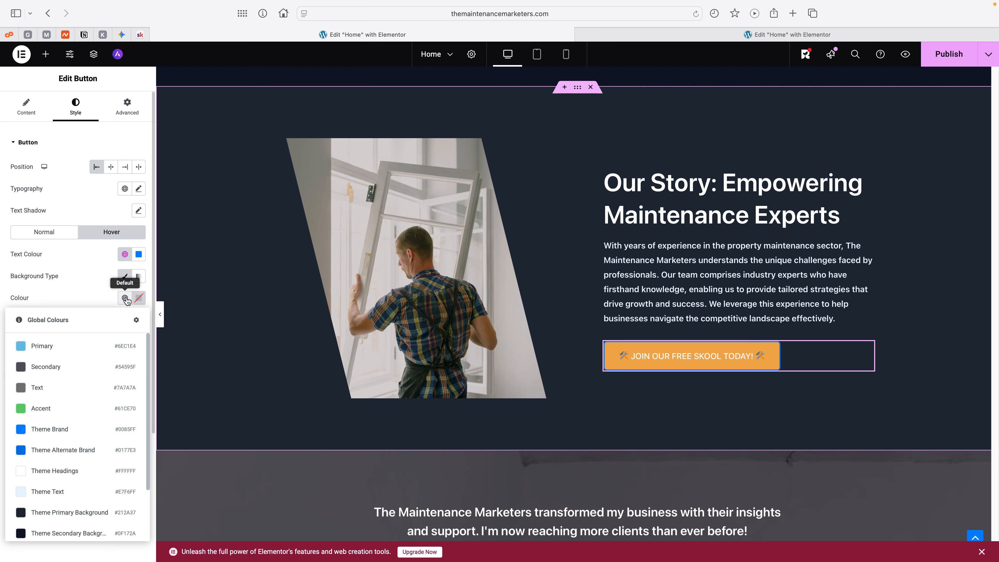
{"action": "left_click", "coordinate": [82, 409]}
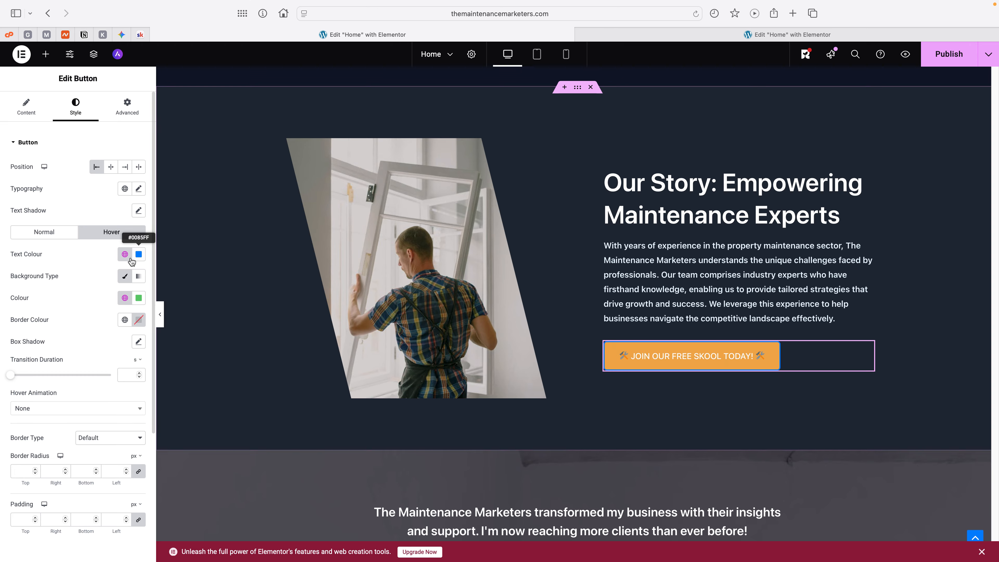
Step: Set the button's hover background colour to white #FFFFFF and its hover border colour to the Theme Headings global colour
{"action": "left_click", "coordinate": [139, 299]}
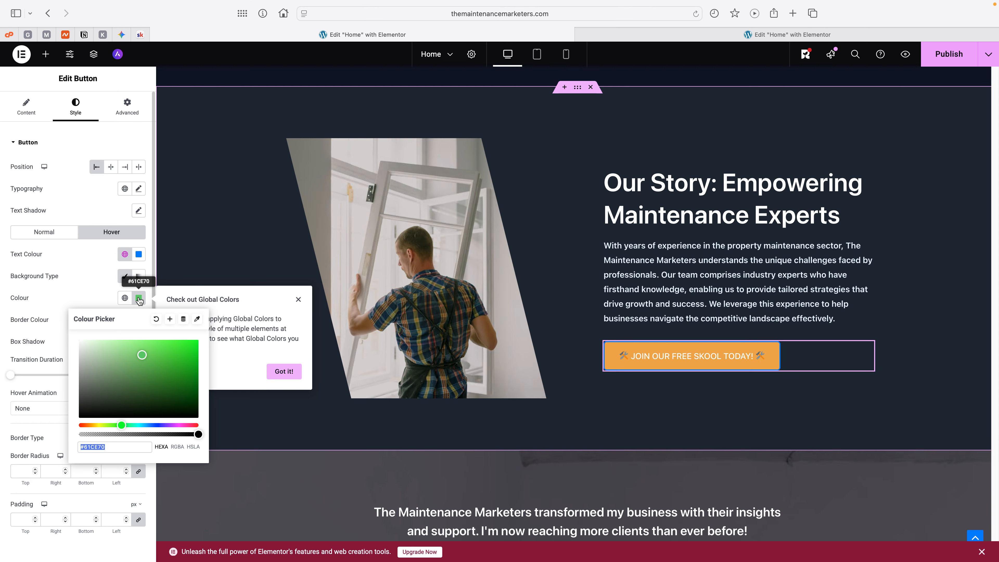
{"action": "type", "text": "#ACC5AF"}
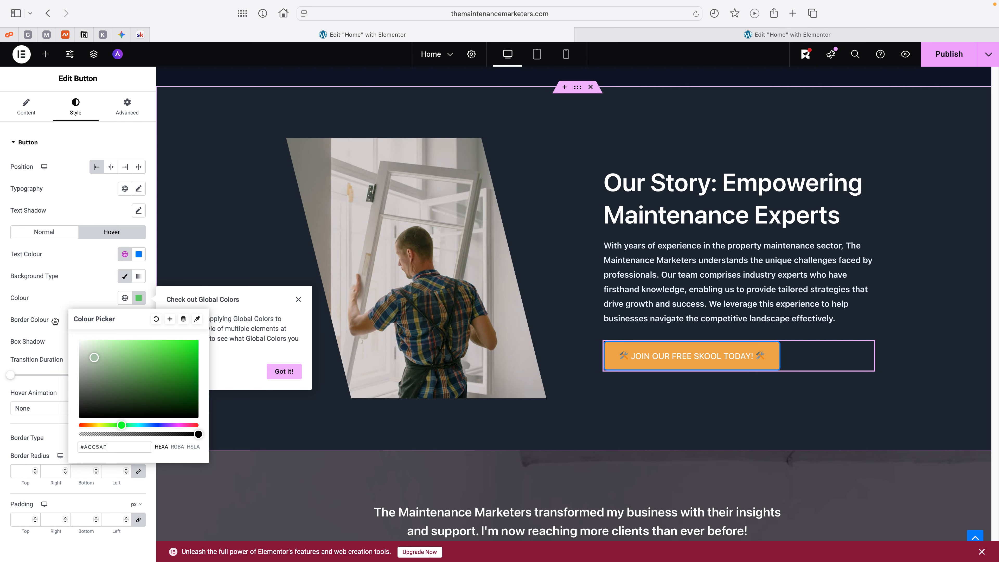
{"action": "left_click_drag", "start_coordinate": [55, 321], "coordinate": [79, 329]}
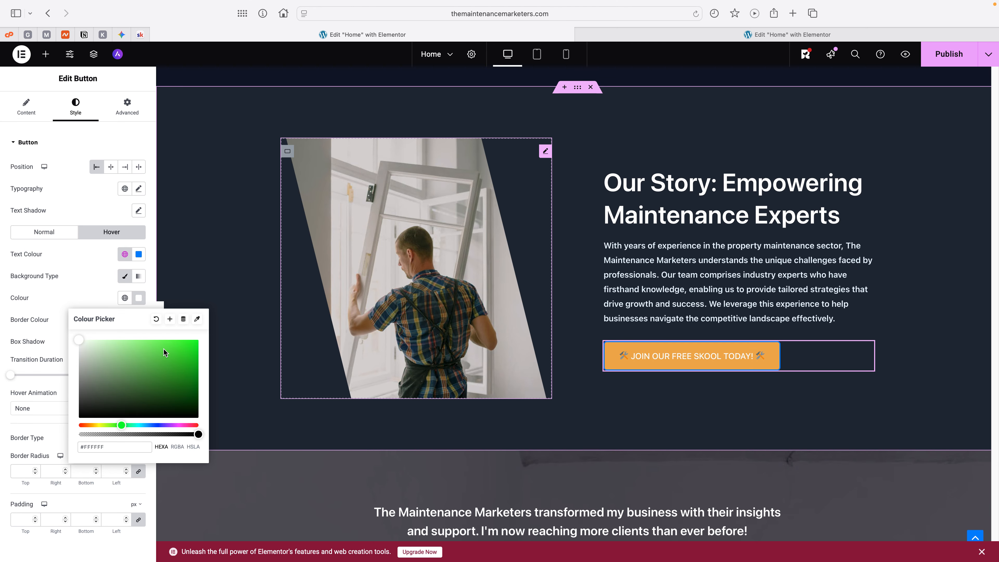
{"action": "left_click", "coordinate": [98, 278]}
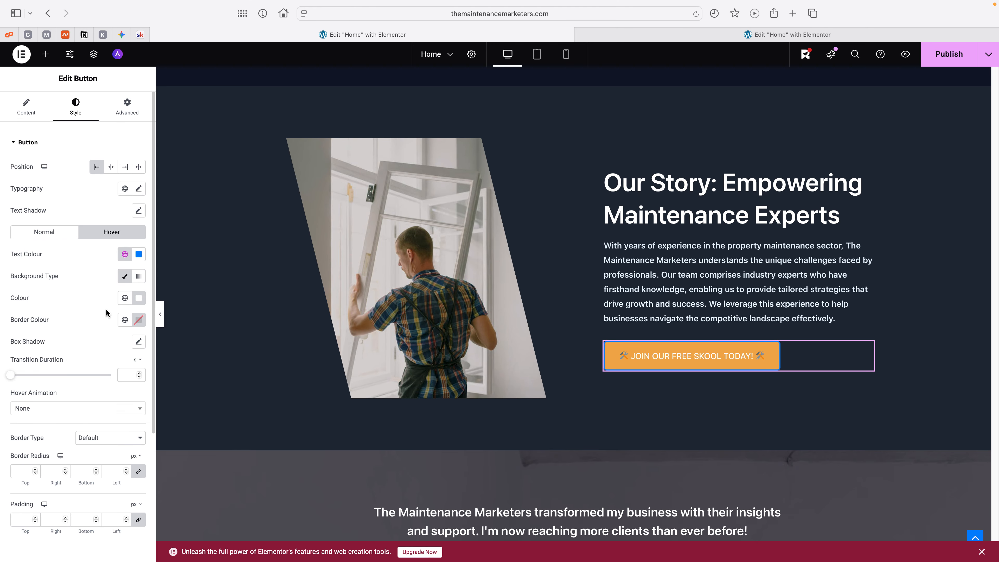
{"action": "left_click", "coordinate": [125, 320]}
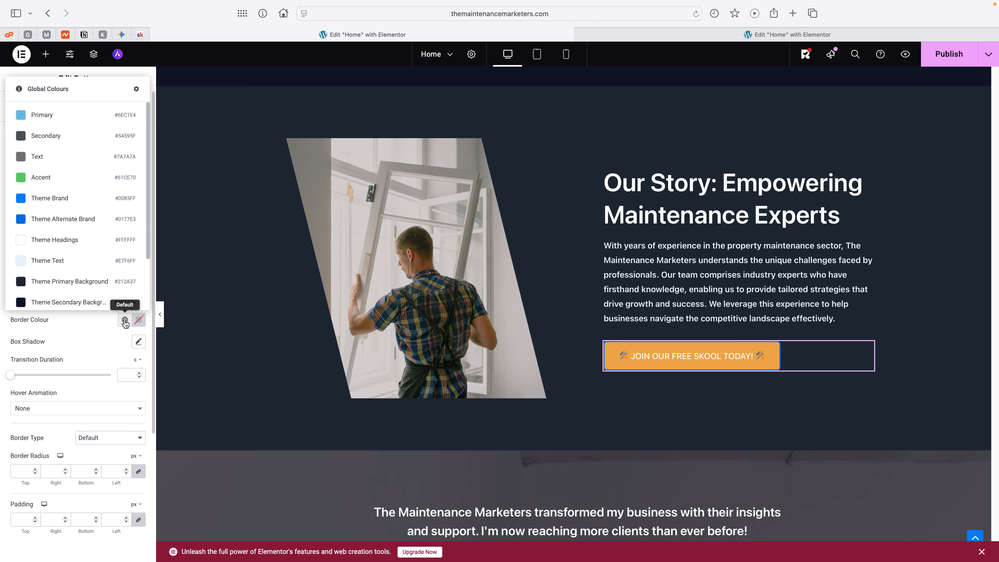
{"action": "left_click", "coordinate": [80, 247]}
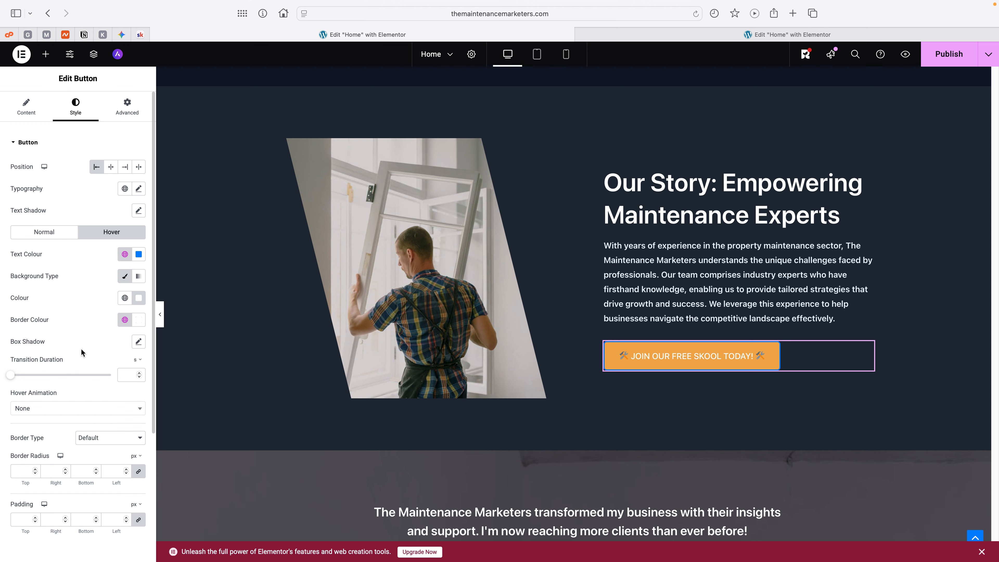
Step: Try the Grow Rotate hover animation on the Our Story button, and replace it with Bob
{"action": "scroll", "coordinate": [76, 379], "scroll_direction": "down", "scroll_amount": 3}
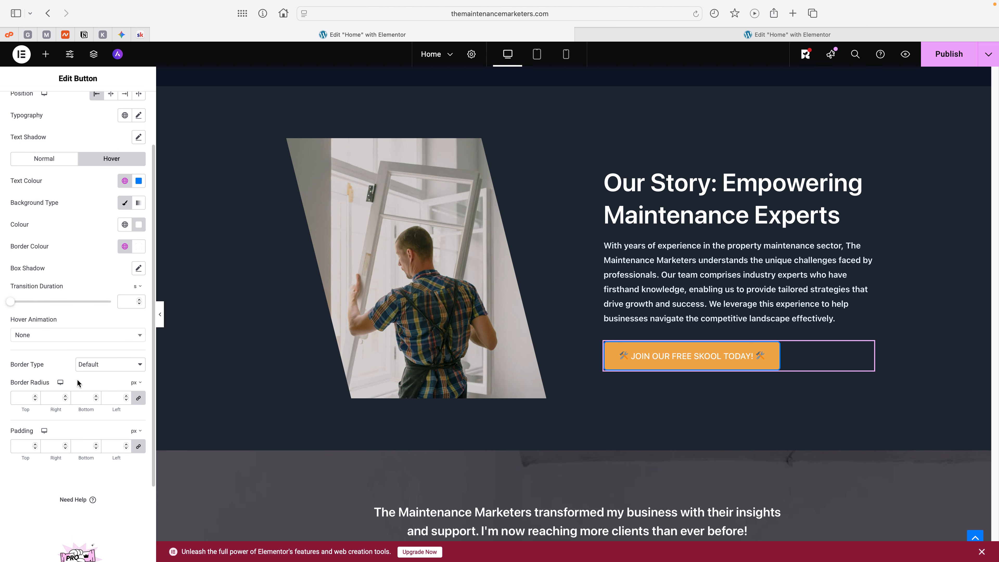
{"action": "scroll", "coordinate": [76, 378], "scroll_direction": "down", "scroll_amount": 1}
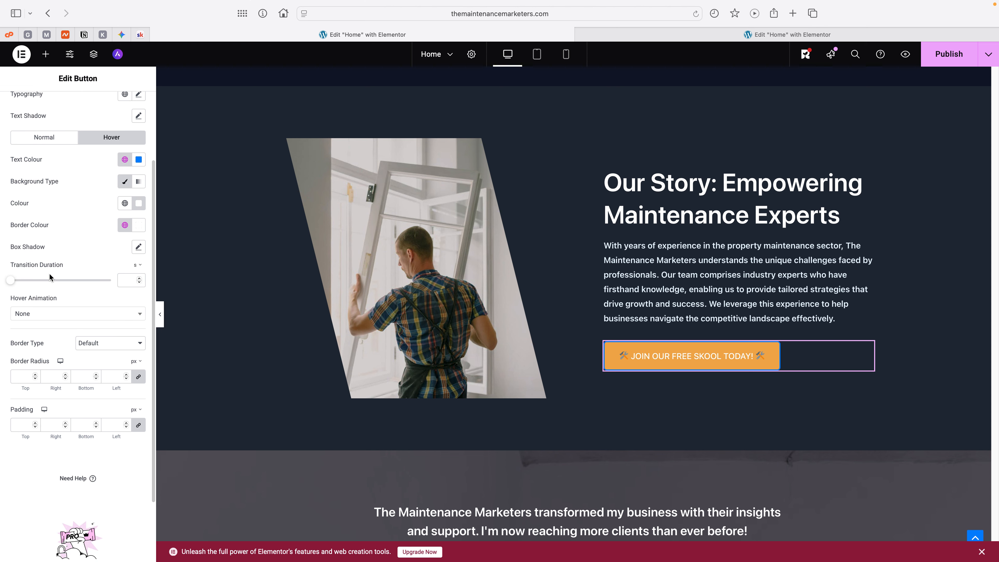
{"action": "left_click", "coordinate": [83, 319]}
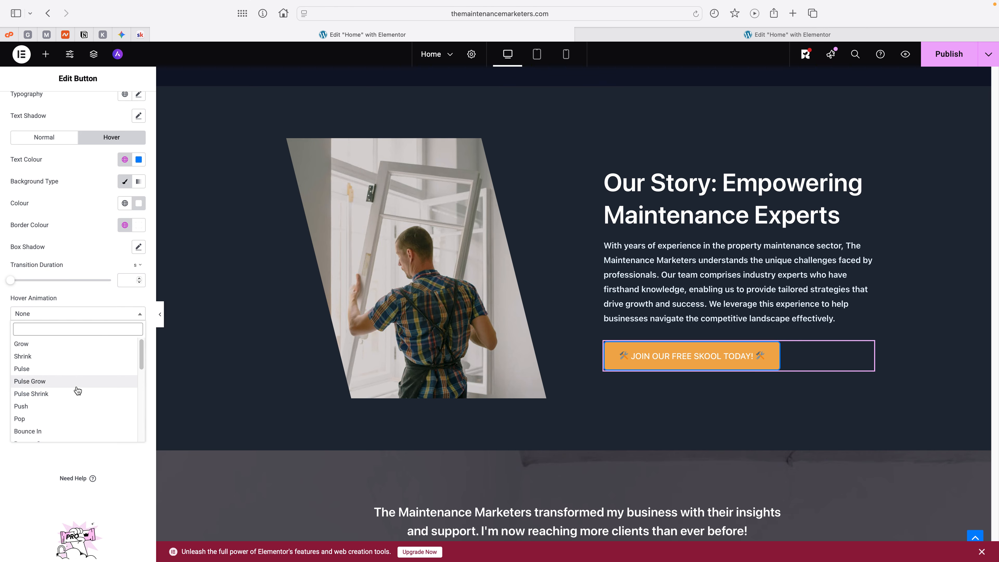
{"action": "scroll", "coordinate": [74, 387], "scroll_direction": "down", "scroll_amount": 2}
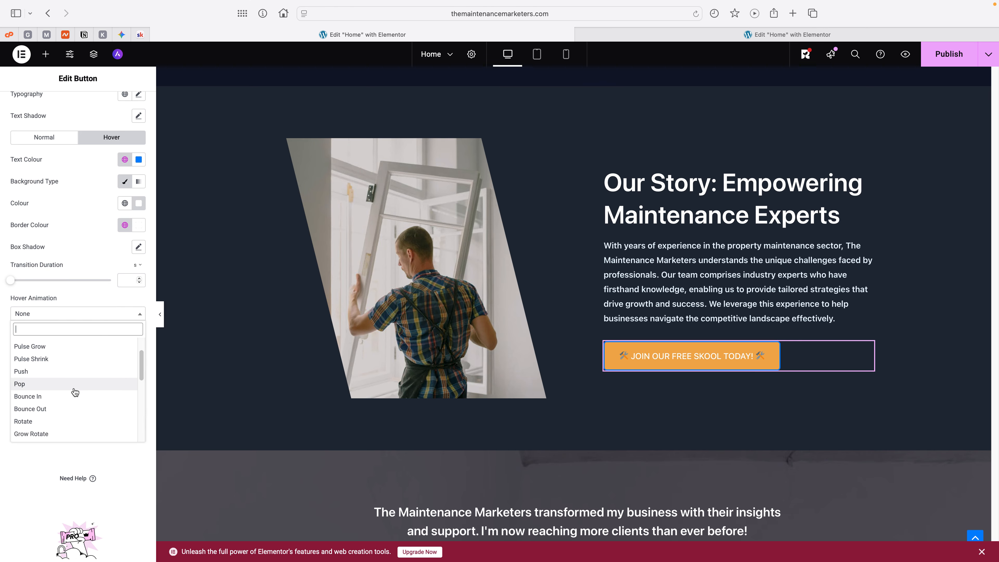
{"action": "left_click", "coordinate": [79, 434]}
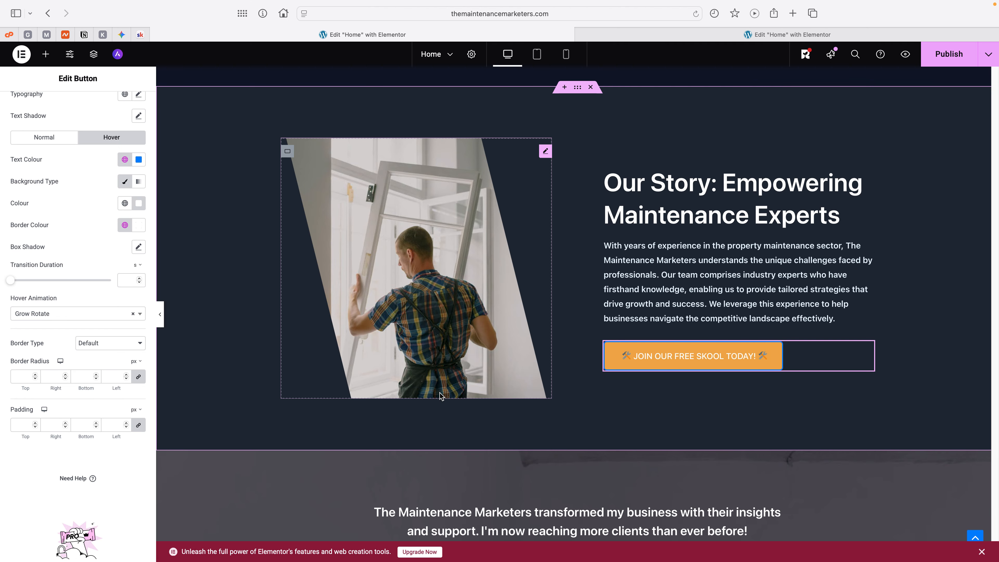
{"action": "left_click", "coordinate": [111, 314]}
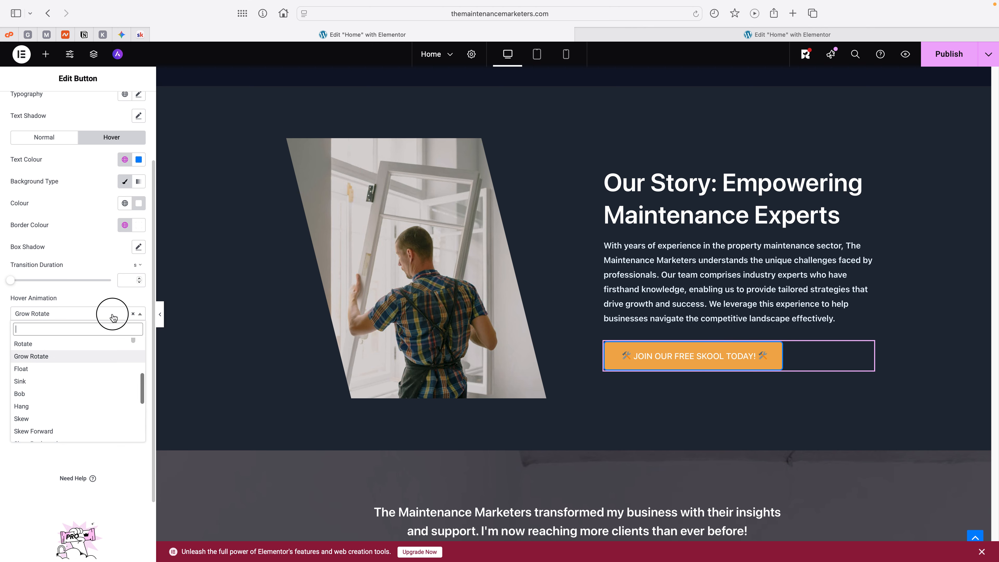
{"action": "left_click", "coordinate": [66, 395]}
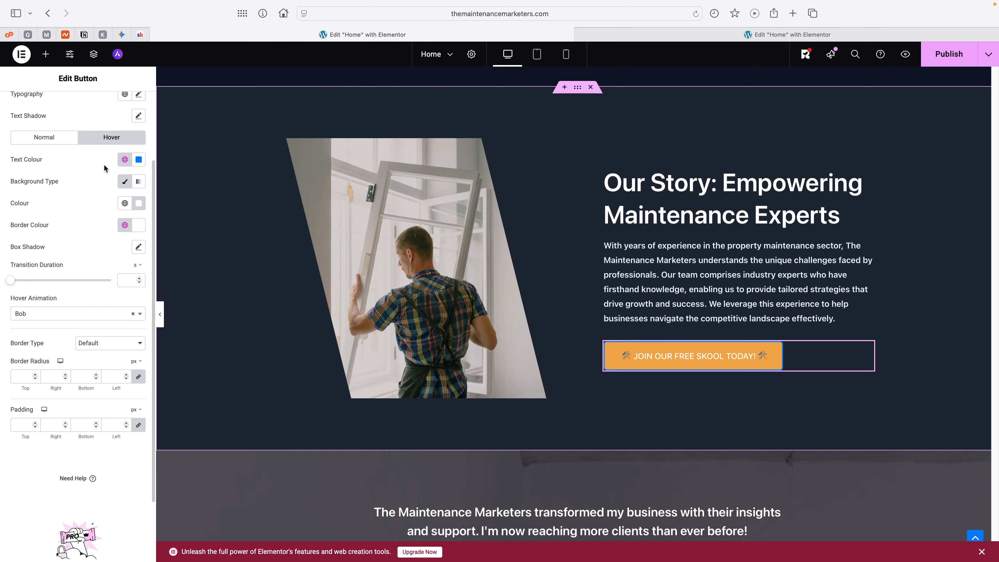
Step: Set the button's hover border colour to the Accent global colour
{"action": "left_click", "coordinate": [125, 225]}
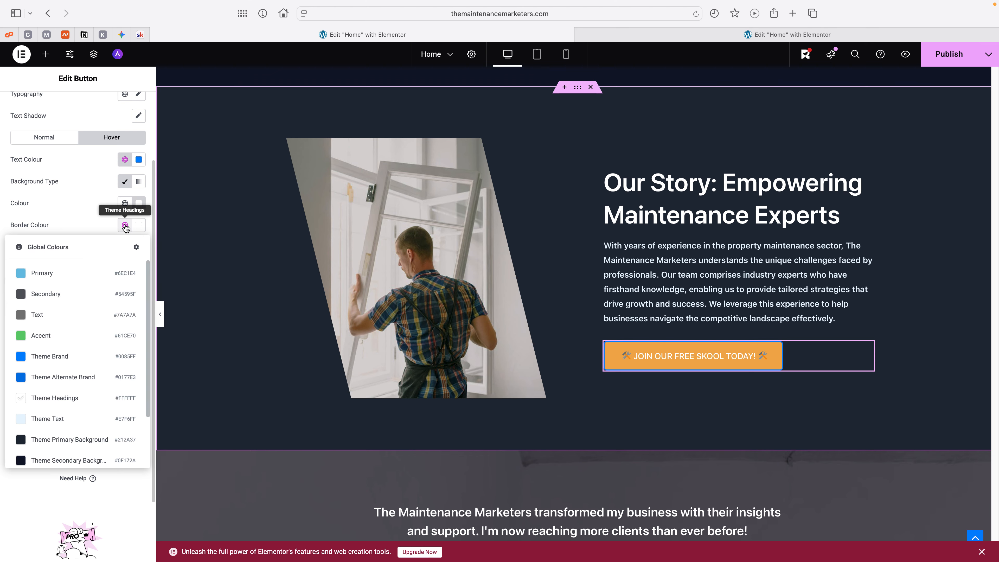
{"action": "left_click", "coordinate": [111, 137]}
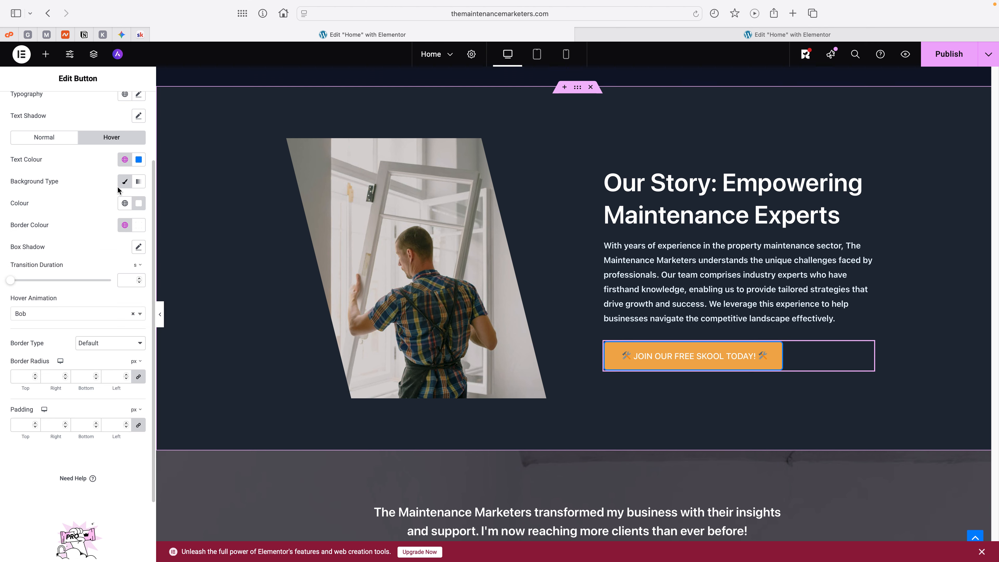
{"action": "left_click", "coordinate": [124, 225]}
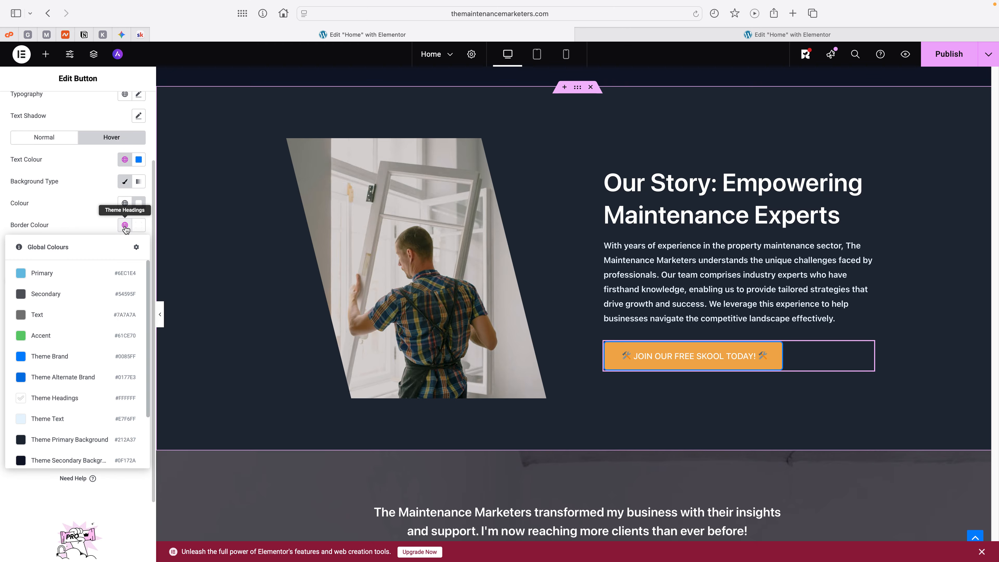
{"action": "scroll", "coordinate": [96, 300], "scroll_direction": "down", "scroll_amount": 3}
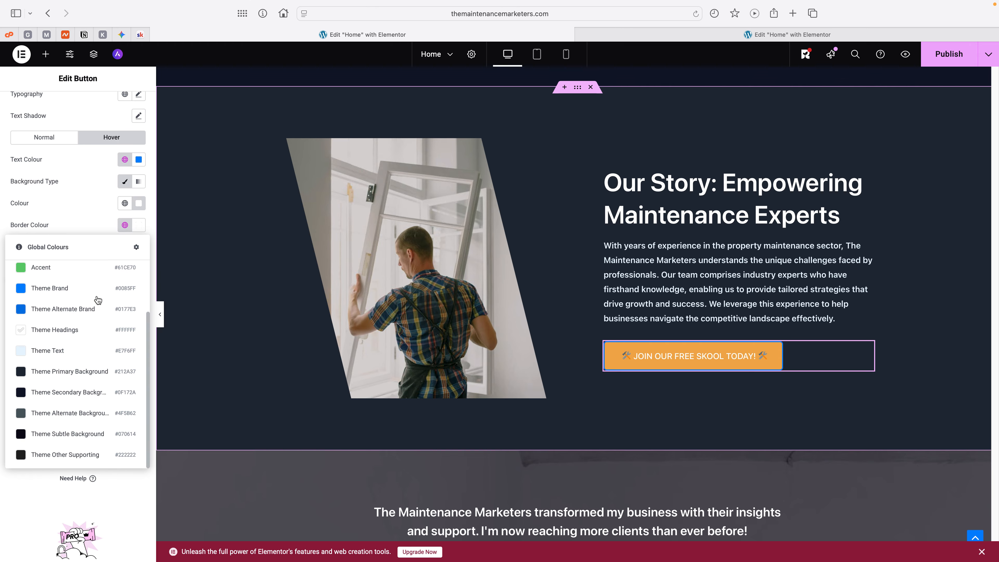
{"action": "scroll", "coordinate": [77, 393], "scroll_direction": "up", "scroll_amount": 3}
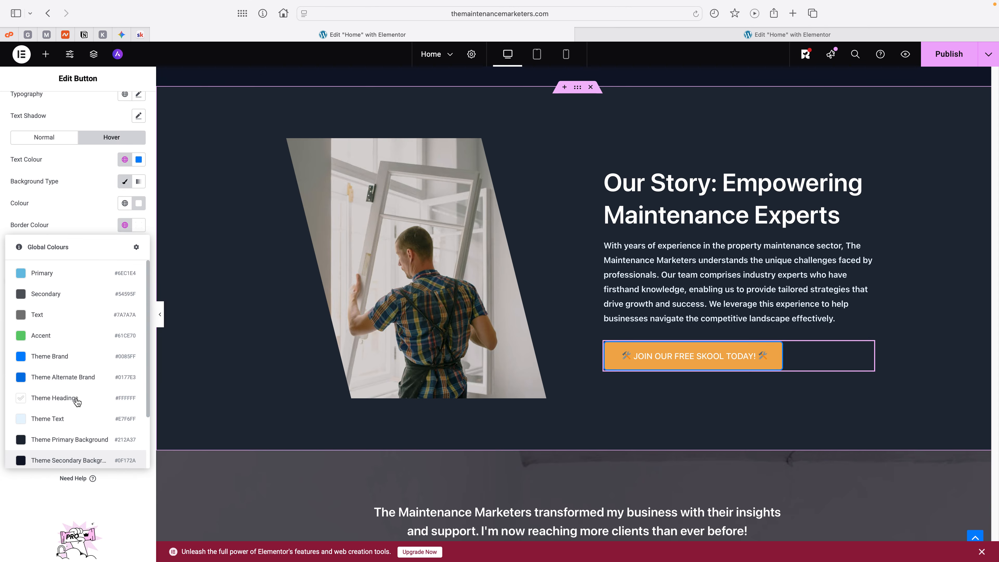
{"action": "left_click", "coordinate": [68, 334]}
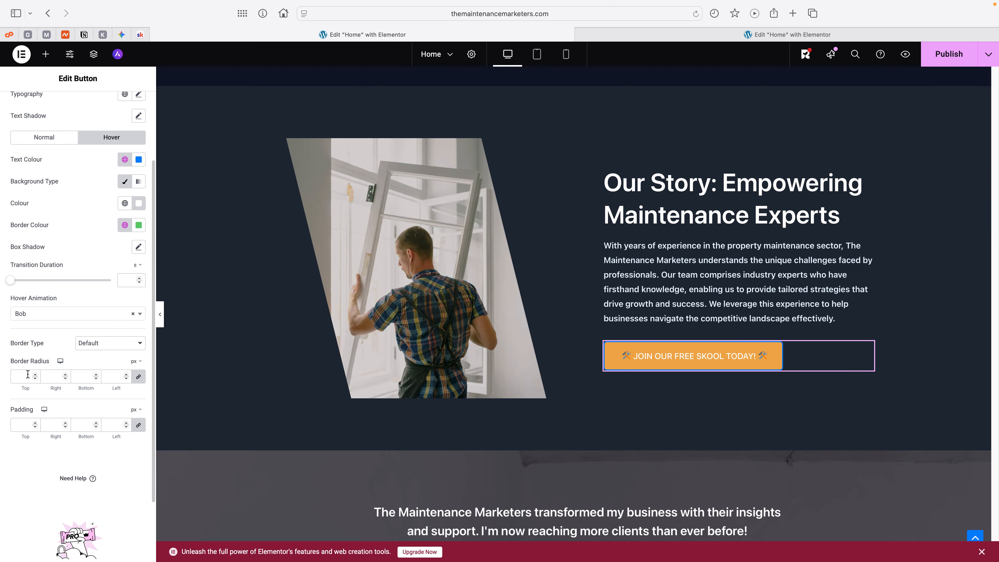
Step: Set the Our Story button's border type to Solid
{"action": "left_click", "coordinate": [105, 343]}
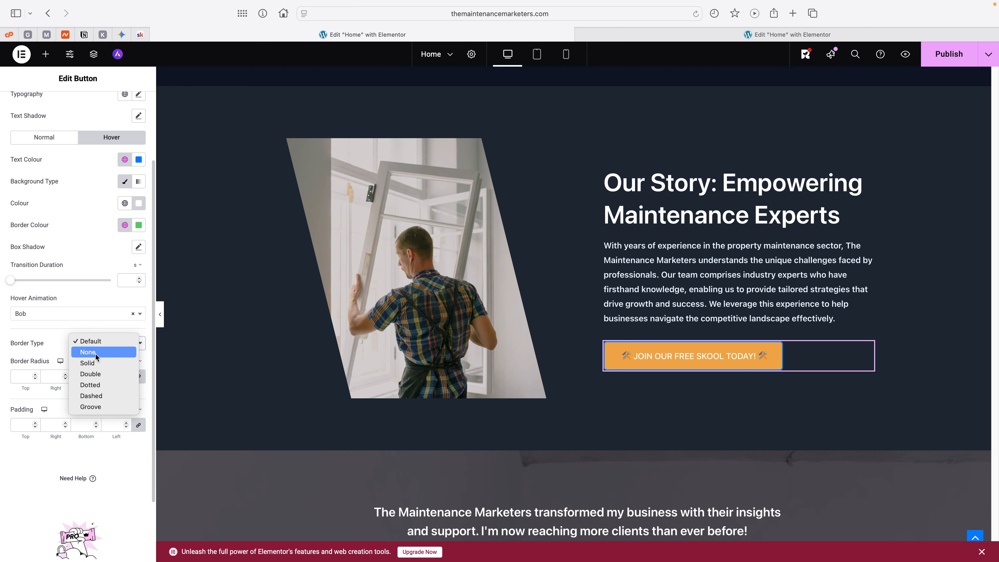
{"action": "left_click", "coordinate": [98, 366]}
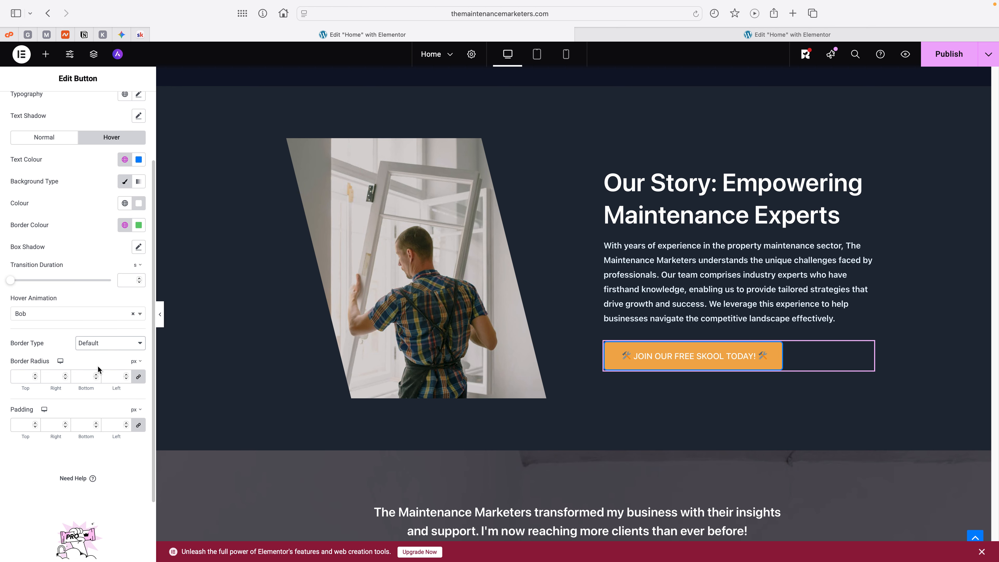
{"action": "left_click", "coordinate": [103, 342]}
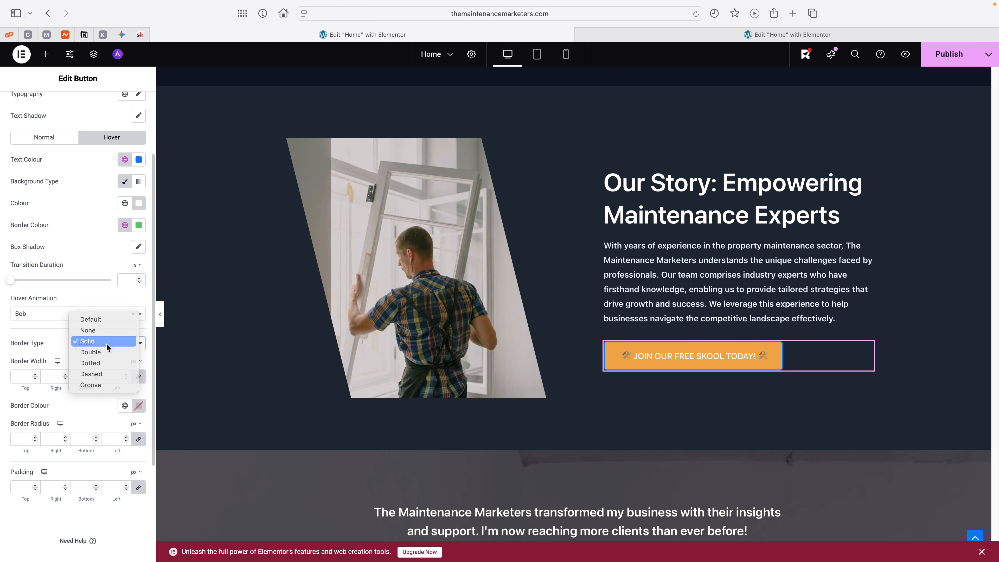
{"action": "left_click", "coordinate": [106, 344]}
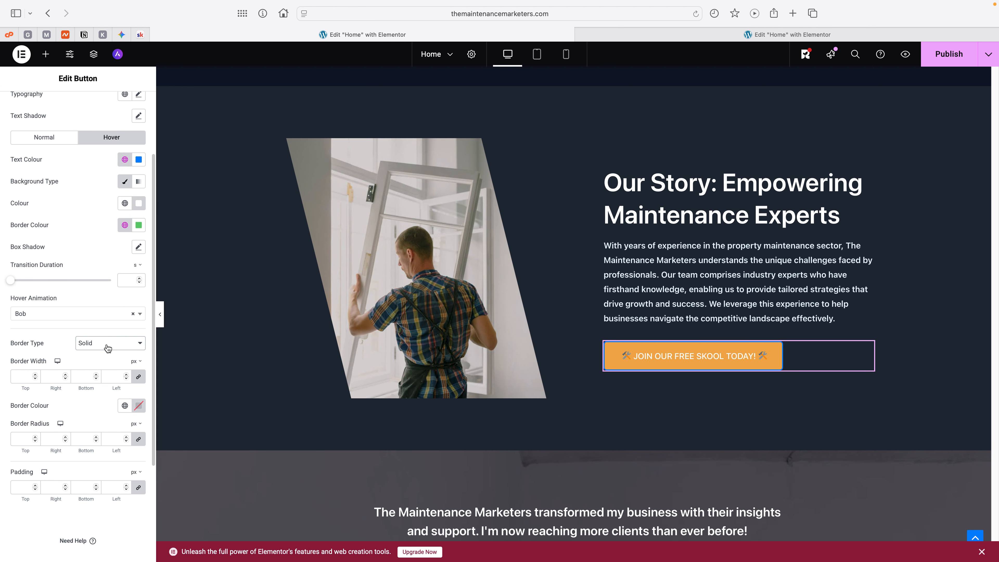
Step: Set the Our Story button's border width to 3 px top and bottom and 30 px left and right, with the sides unlinked
{"action": "left_click", "coordinate": [27, 375]}
{"action": "type", "text": "3"}
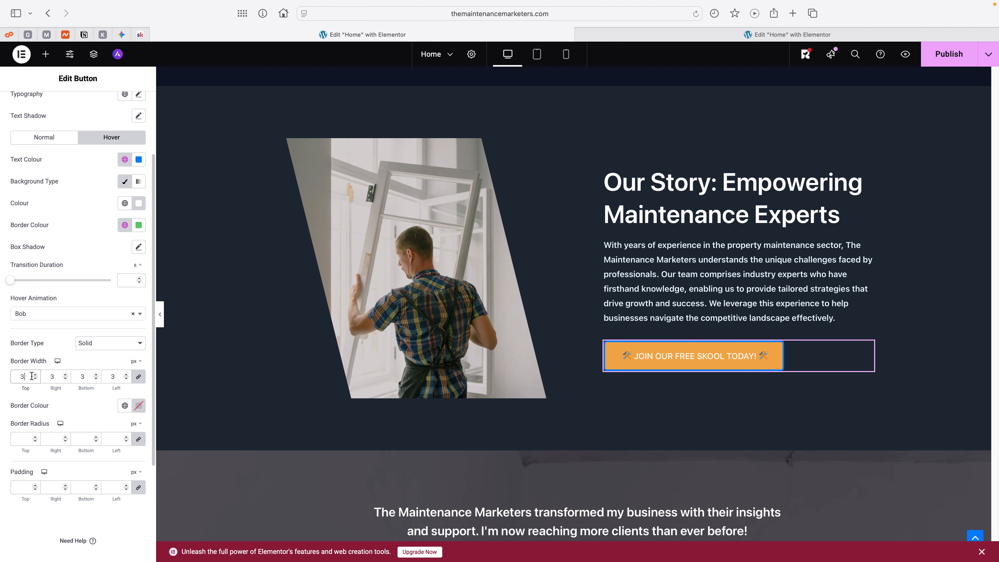
{"action": "left_click", "coordinate": [139, 377]}
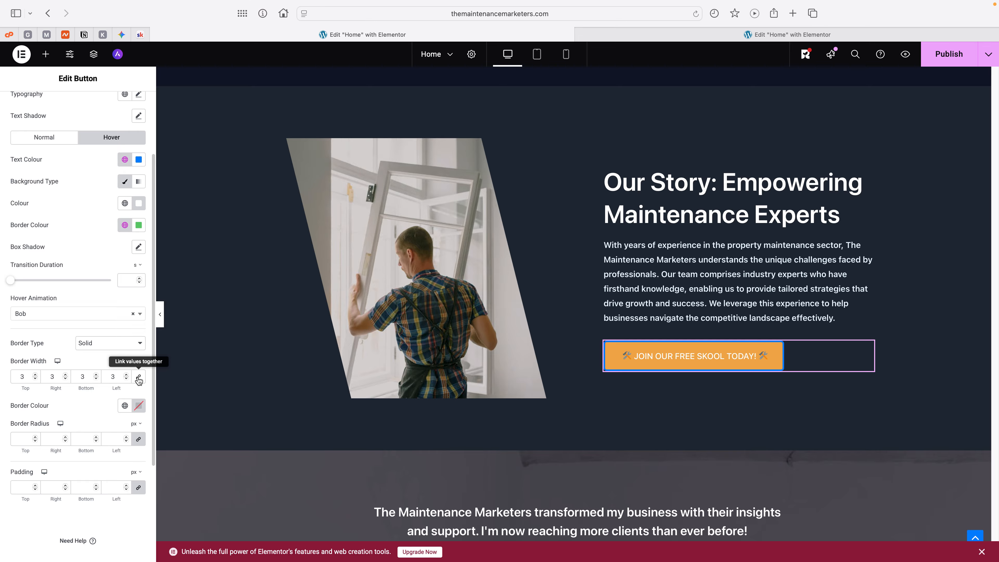
{"action": "left_click", "coordinate": [111, 374]}
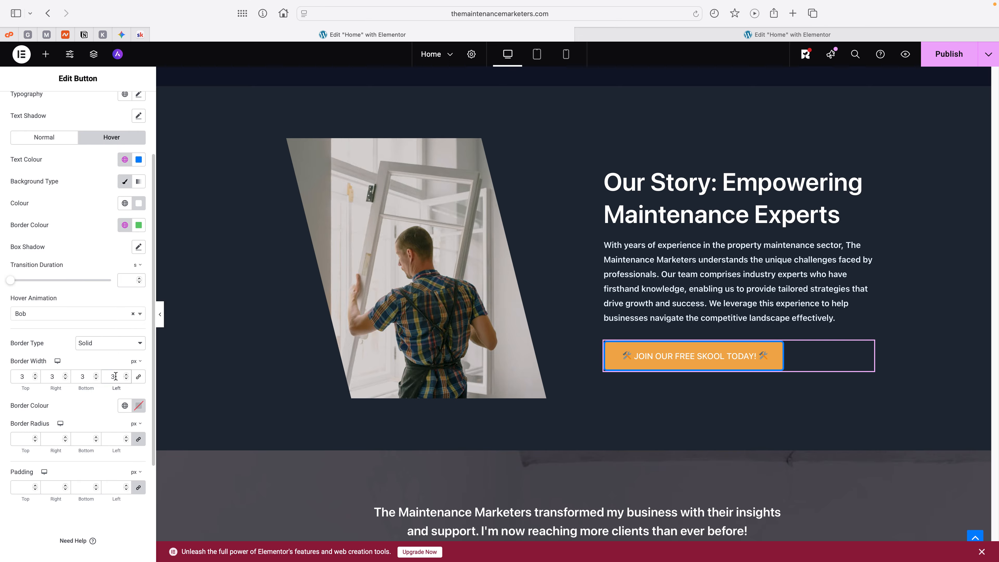
{"action": "type", "text": "0"}
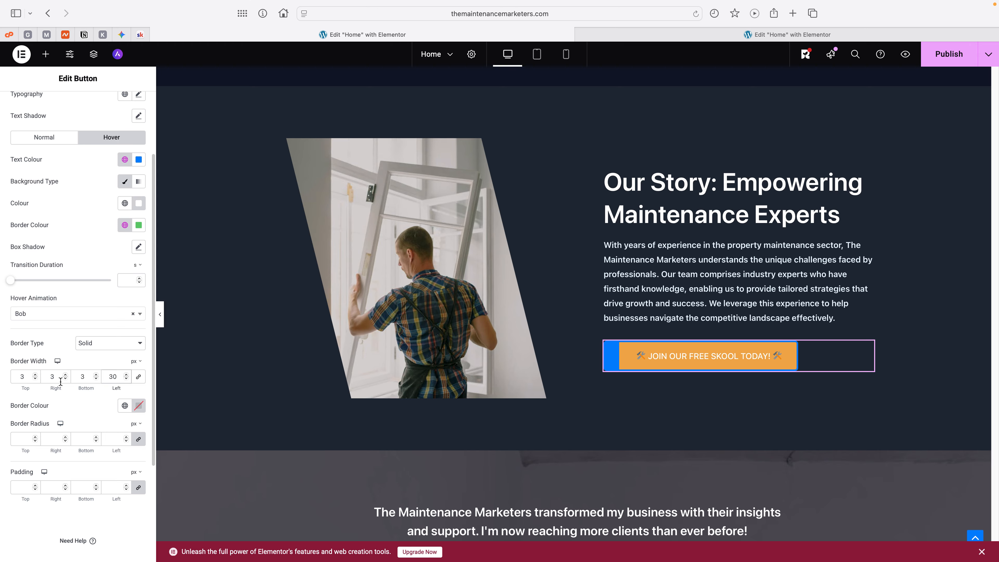
{"action": "left_click", "coordinate": [49, 376]}
{"action": "left_click", "coordinate": [57, 379]}
{"action": "type", "text": "0"}
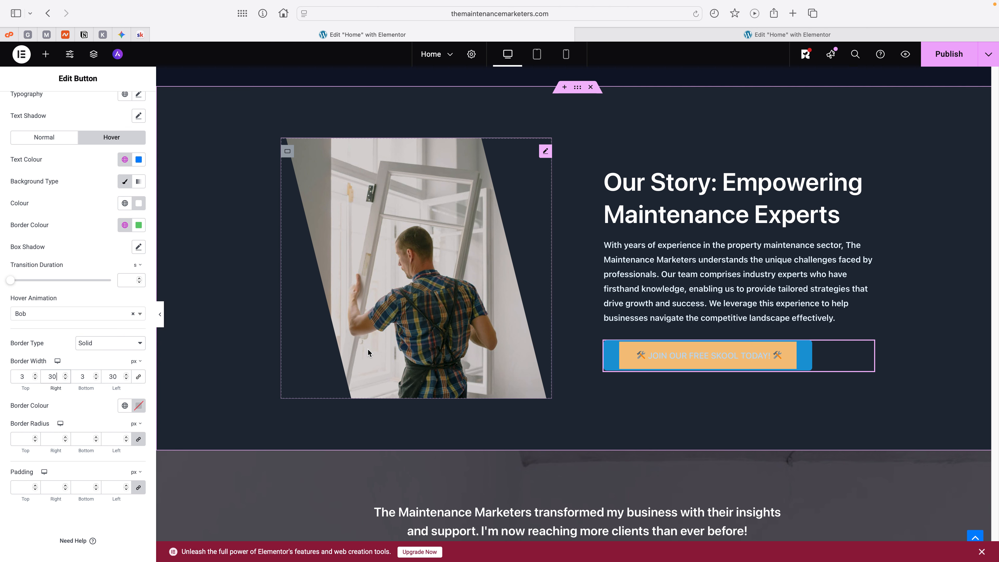
Step: Set the Our Story button's border radius to 30 px on all corners
{"action": "left_click", "coordinate": [20, 438]}
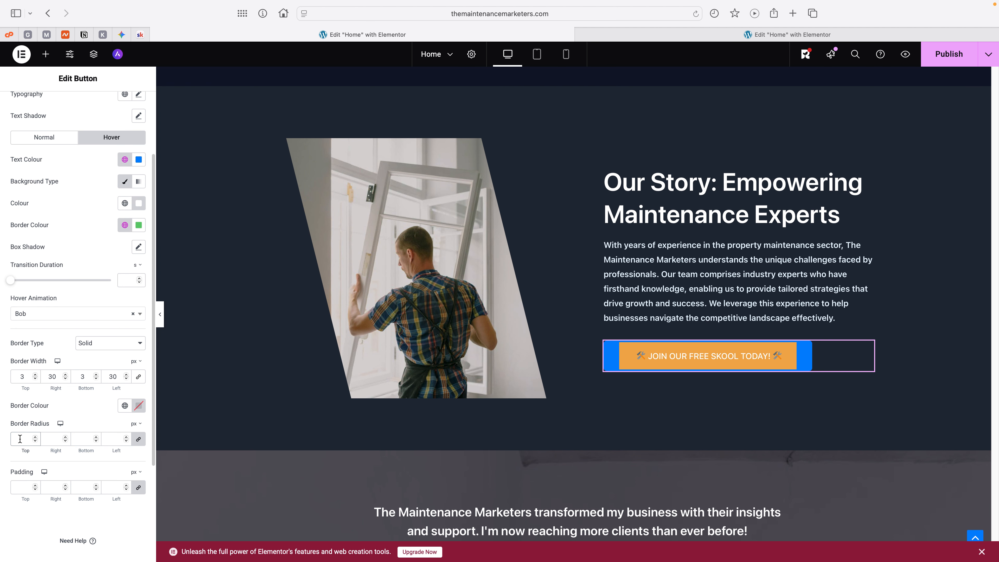
{"action": "type", "text": "30"}
{"action": "key", "text": "BackSpace"}
{"action": "type", "text": "0"}
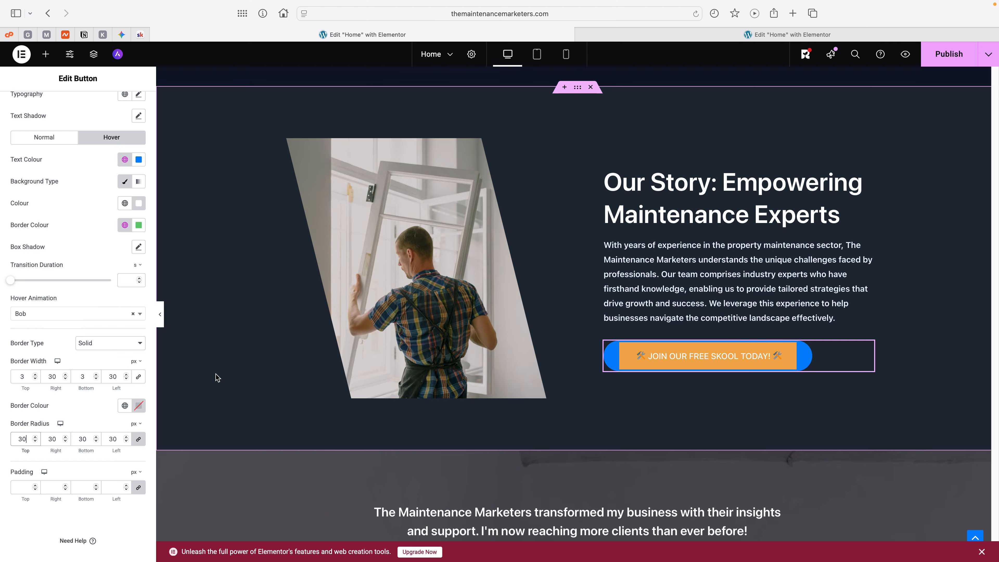
Step: Add a Fan Opacity shape divider to the top edge of the Our Story section container
{"action": "scroll", "coordinate": [629, 322], "scroll_direction": "down", "scroll_amount": 5}
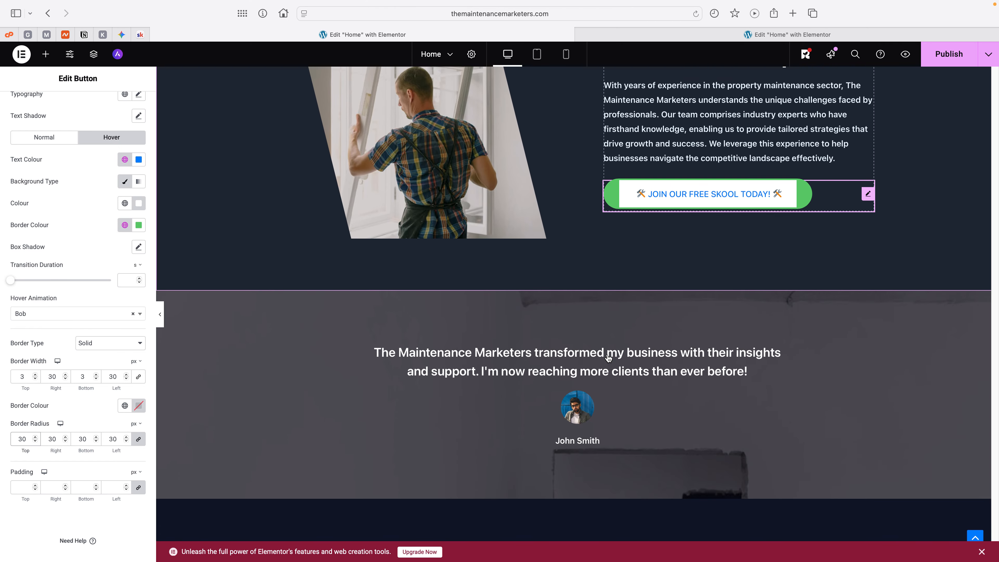
{"action": "scroll", "coordinate": [608, 354], "scroll_direction": "up", "scroll_amount": 10}
{"action": "scroll", "coordinate": [607, 354], "scroll_direction": "up", "scroll_amount": 10}
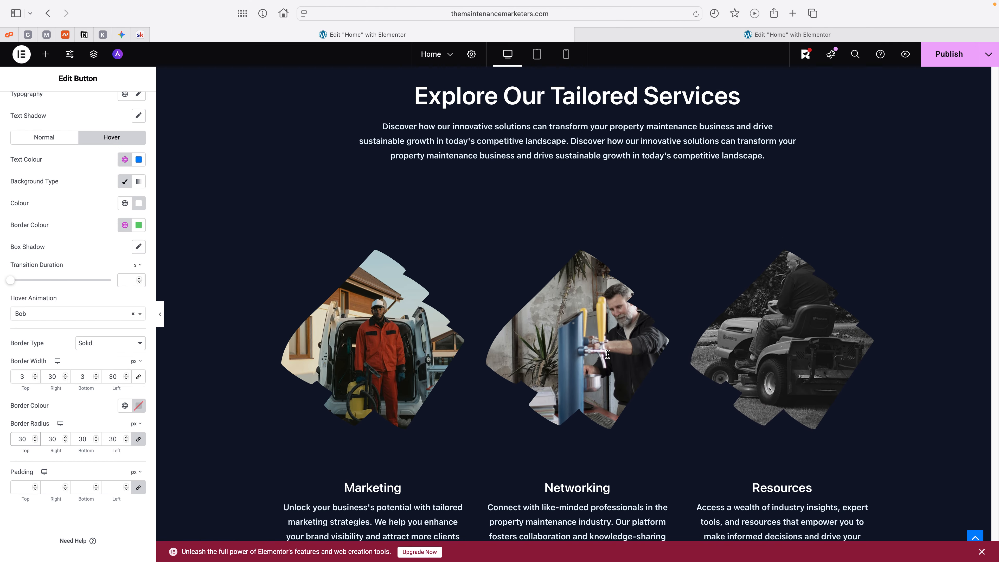
{"action": "scroll", "coordinate": [607, 354], "scroll_direction": "down", "scroll_amount": 10}
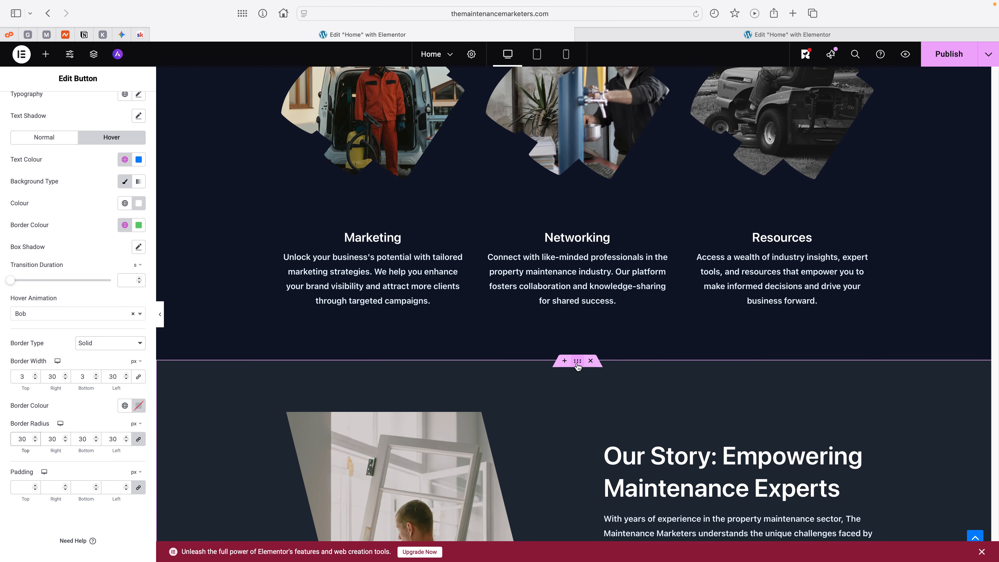
{"action": "left_click", "coordinate": [577, 364]}
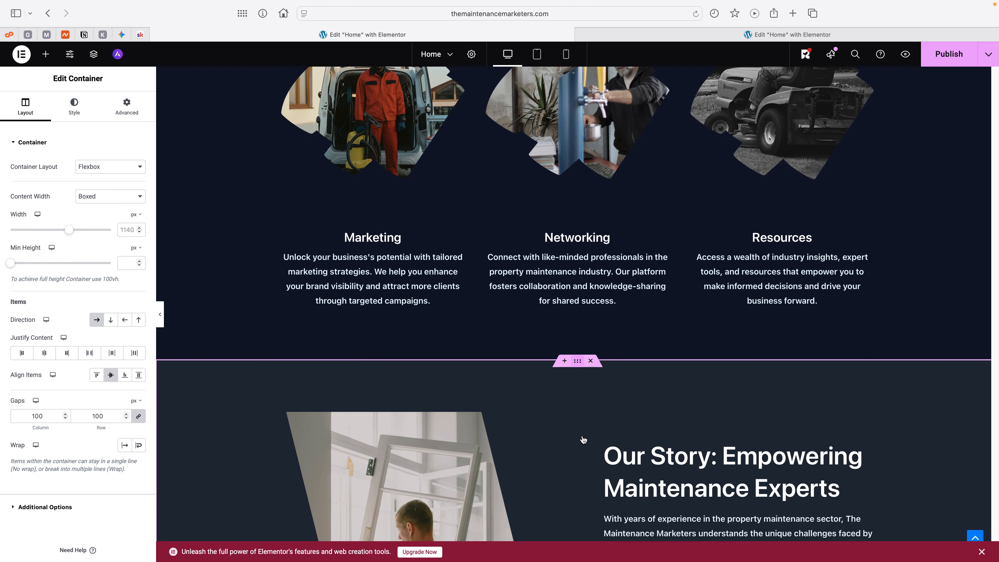
{"action": "scroll", "coordinate": [580, 413], "scroll_direction": "down", "scroll_amount": 8}
{"action": "scroll", "coordinate": [581, 435], "scroll_direction": "up", "scroll_amount": 6}
{"action": "scroll", "coordinate": [583, 440], "scroll_direction": "up", "scroll_amount": 1}
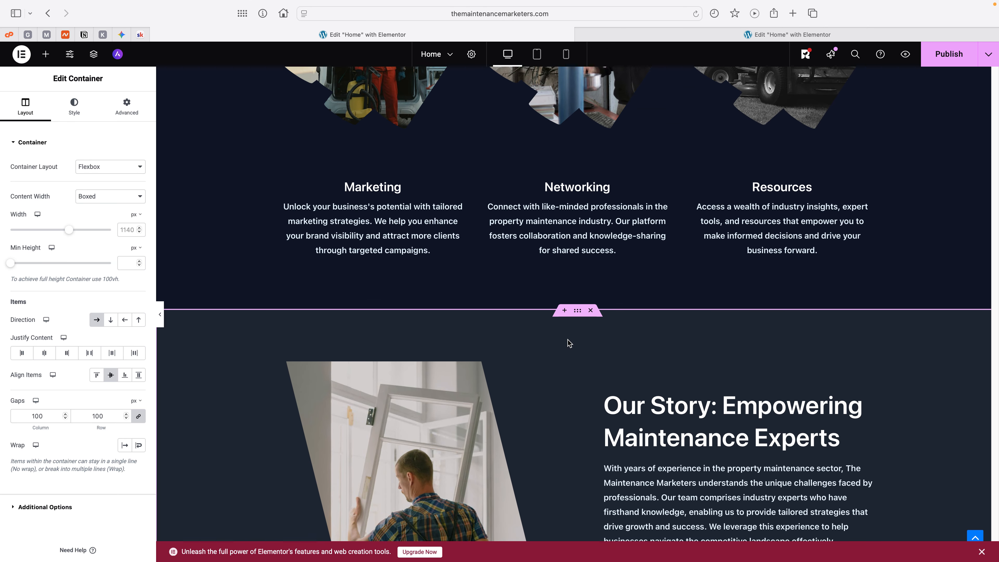
{"action": "scroll", "coordinate": [562, 389], "scroll_direction": "down", "scroll_amount": 6}
{"action": "scroll", "coordinate": [563, 389], "scroll_direction": "up", "scroll_amount": 5}
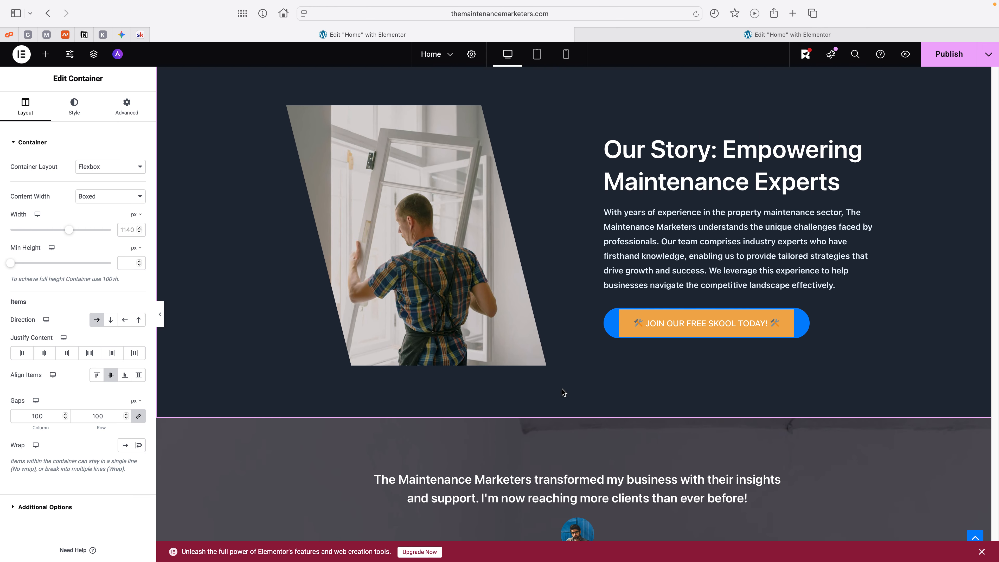
{"action": "scroll", "coordinate": [563, 391], "scroll_direction": "up", "scroll_amount": 3}
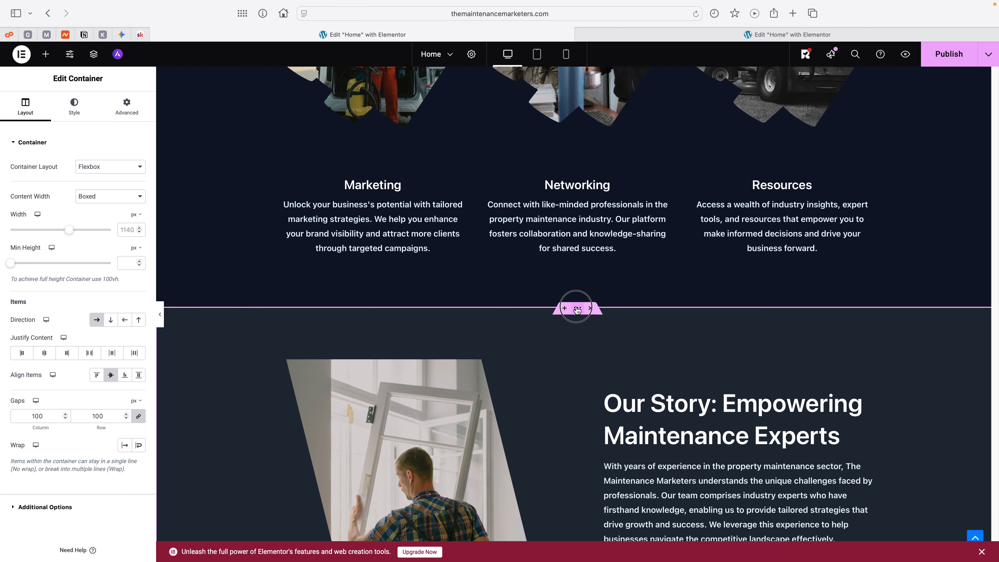
{"action": "left_click", "coordinate": [70, 104]}
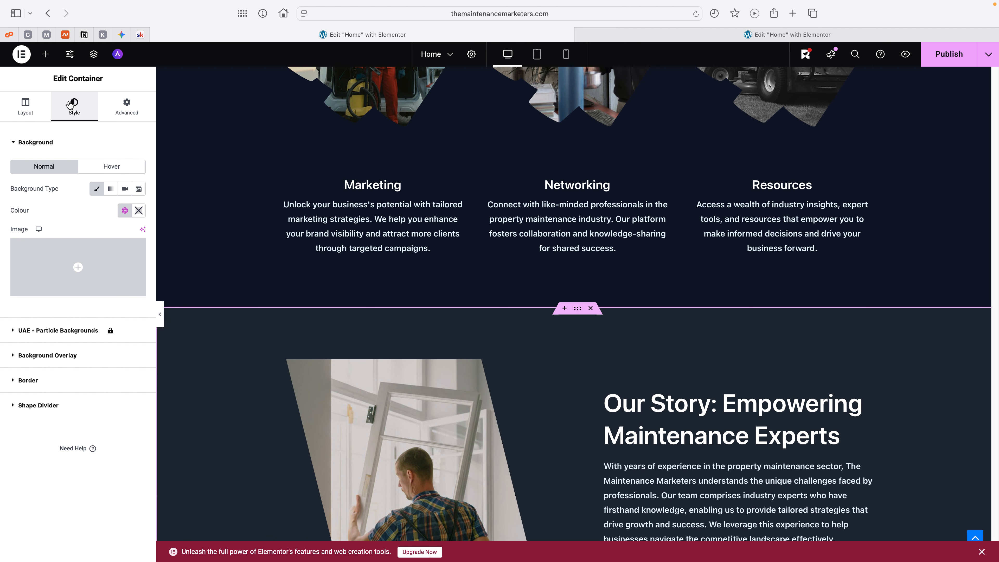
{"action": "left_click", "coordinate": [44, 406]}
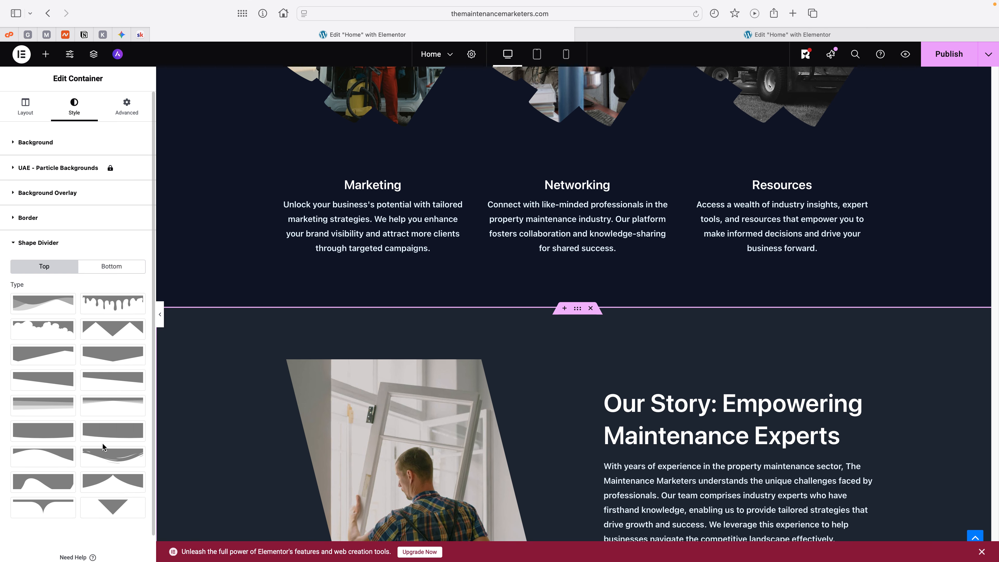
{"action": "left_click", "coordinate": [113, 406]}
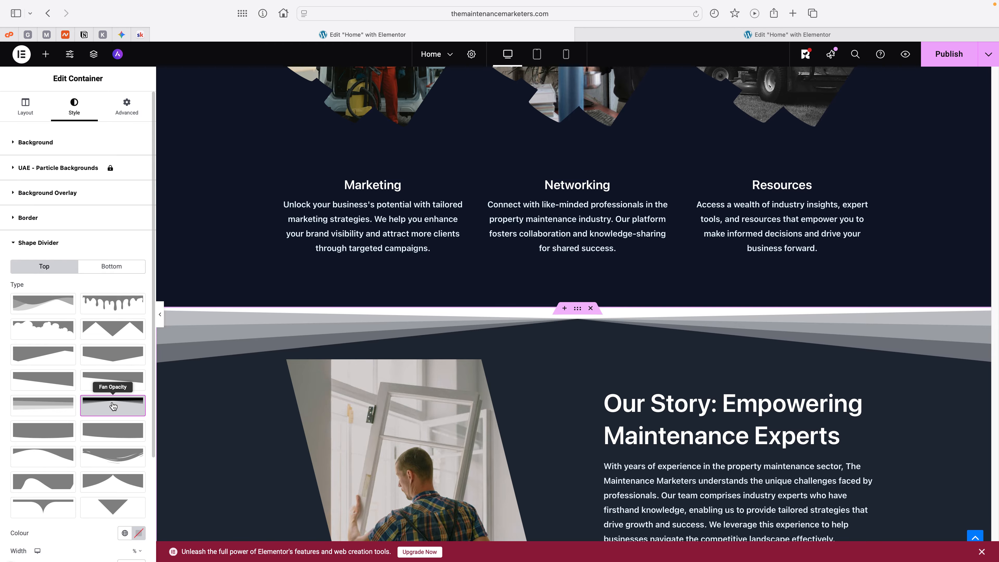
Step: Set the top shape divider's colour to the Theme Secondary Background global colour
{"action": "scroll", "coordinate": [110, 417], "scroll_direction": "down", "scroll_amount": 4}
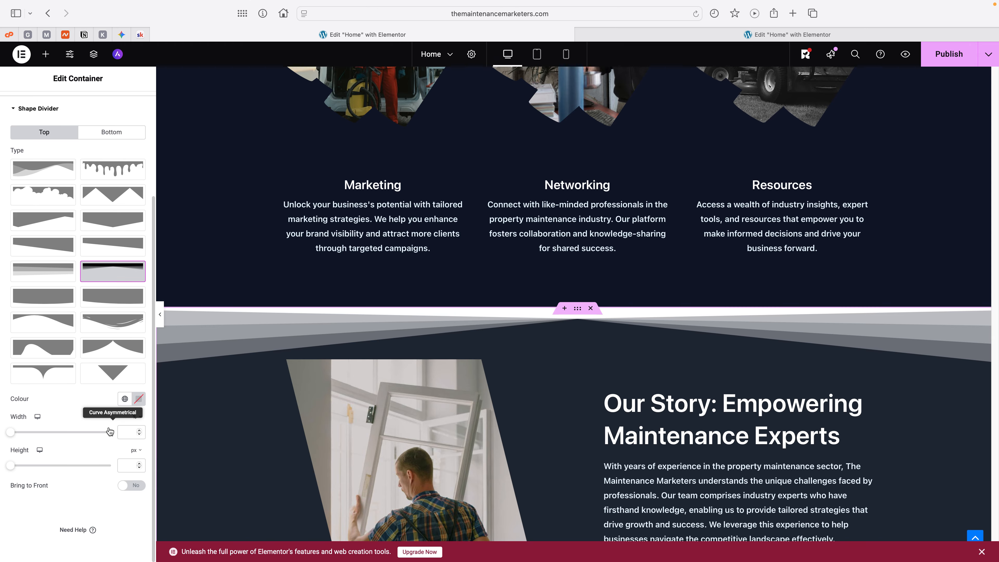
{"action": "scroll", "coordinate": [109, 425], "scroll_direction": "down", "scroll_amount": 1}
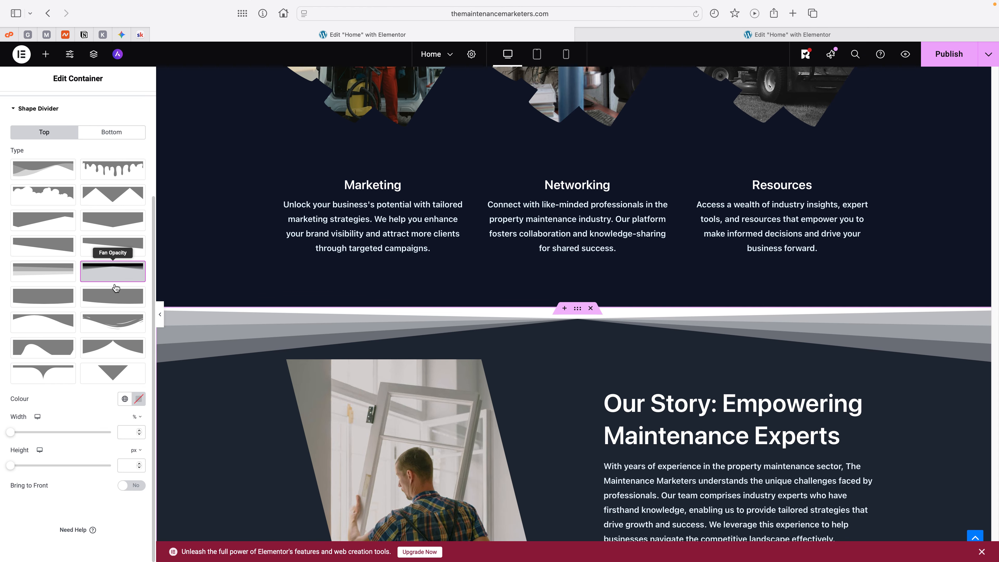
{"action": "left_click", "coordinate": [124, 399]}
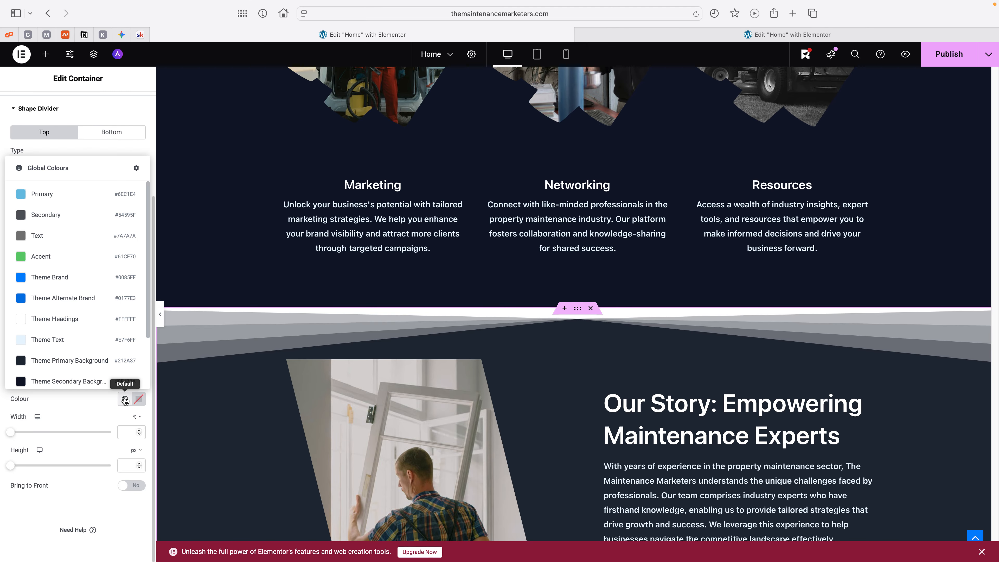
{"action": "left_click", "coordinate": [66, 382]}
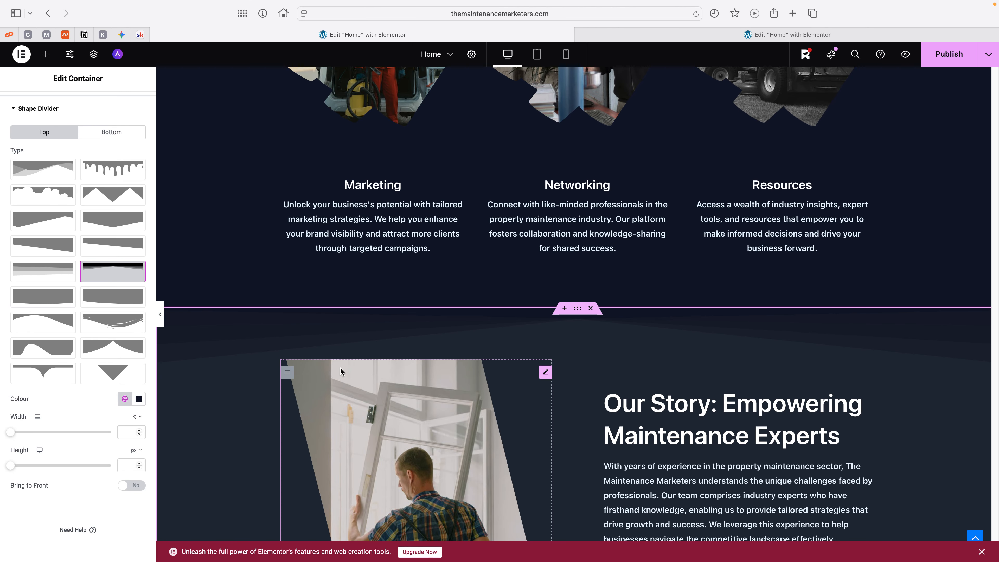
{"action": "scroll", "coordinate": [579, 332], "scroll_direction": "down", "scroll_amount": 6}
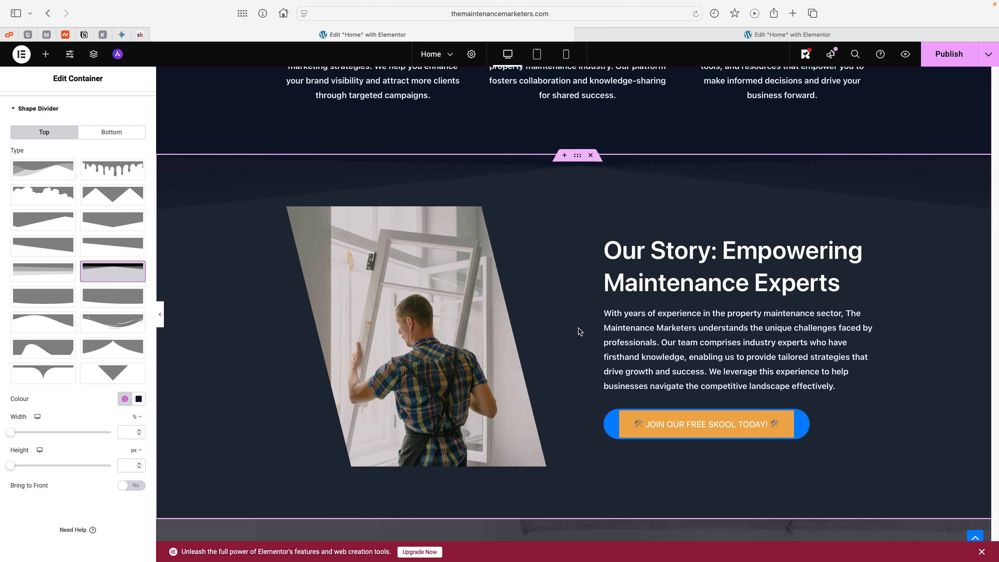
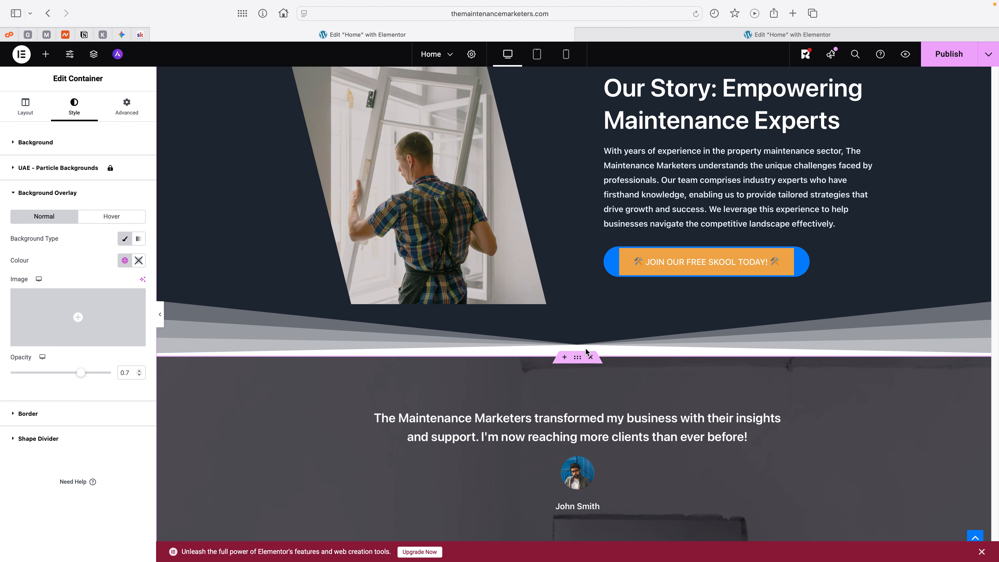
Step: Set the Our Story section's bottom shape divider colour to the Theme Subtle Background global colour
{"action": "scroll", "coordinate": [549, 330], "scroll_direction": "up", "scroll_amount": 3}
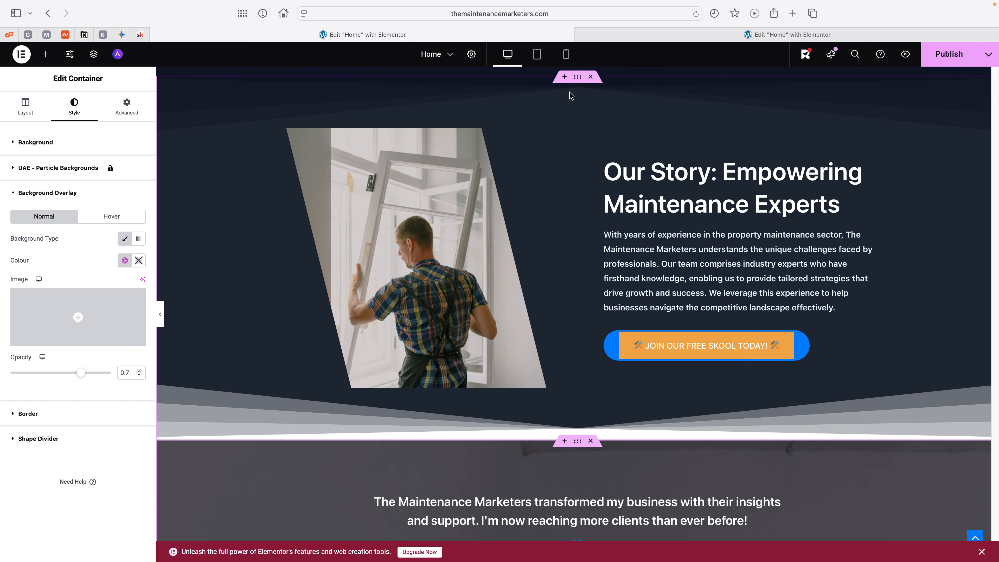
{"action": "left_click", "coordinate": [577, 78]}
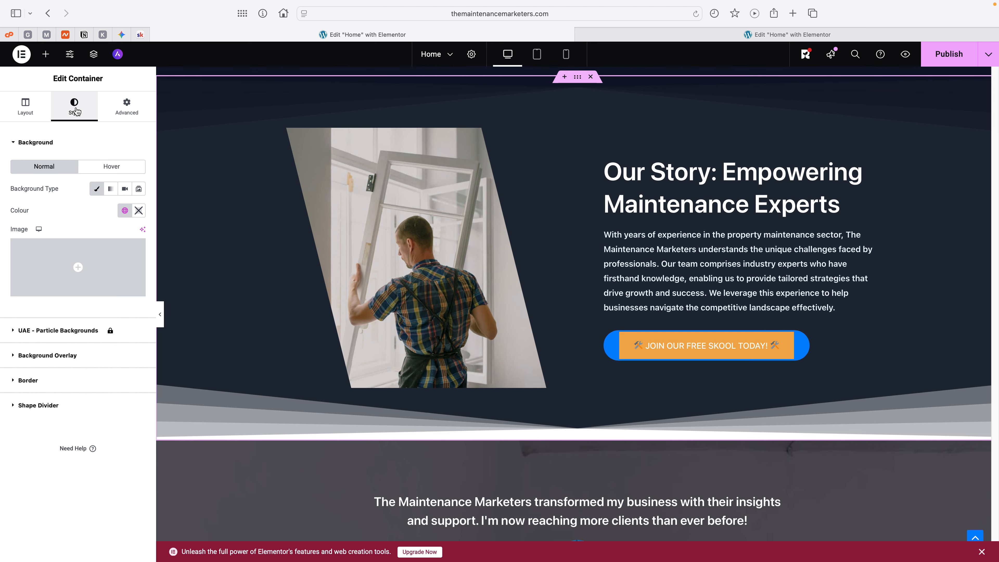
{"action": "left_click", "coordinate": [38, 405]}
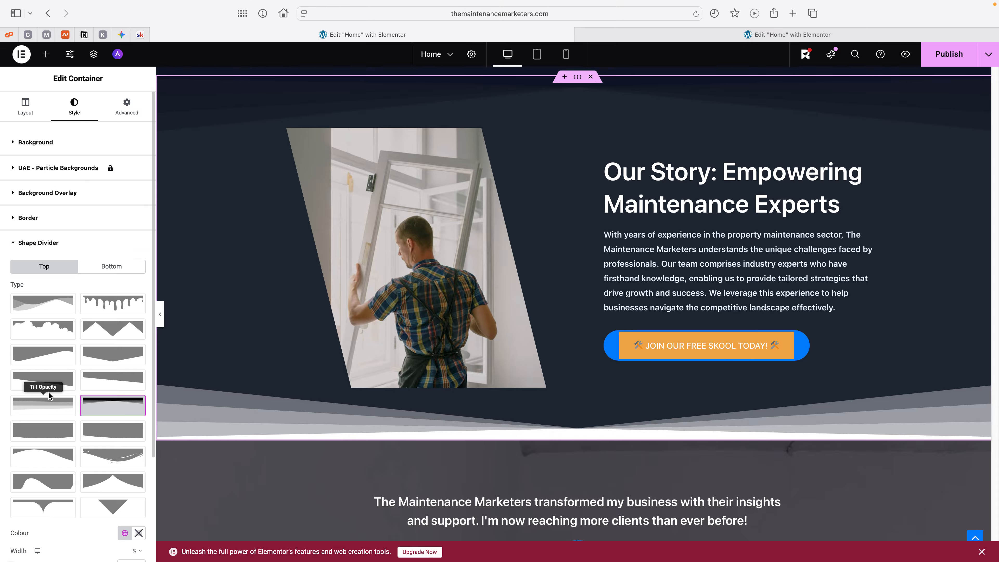
{"action": "left_click", "coordinate": [111, 267]}
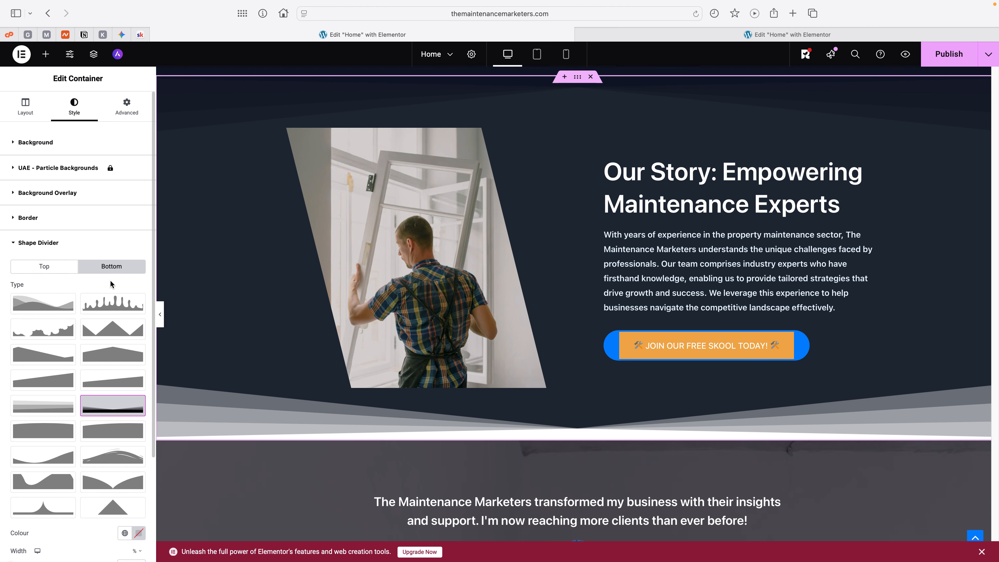
{"action": "scroll", "coordinate": [110, 283], "scroll_direction": "down", "scroll_amount": 3}
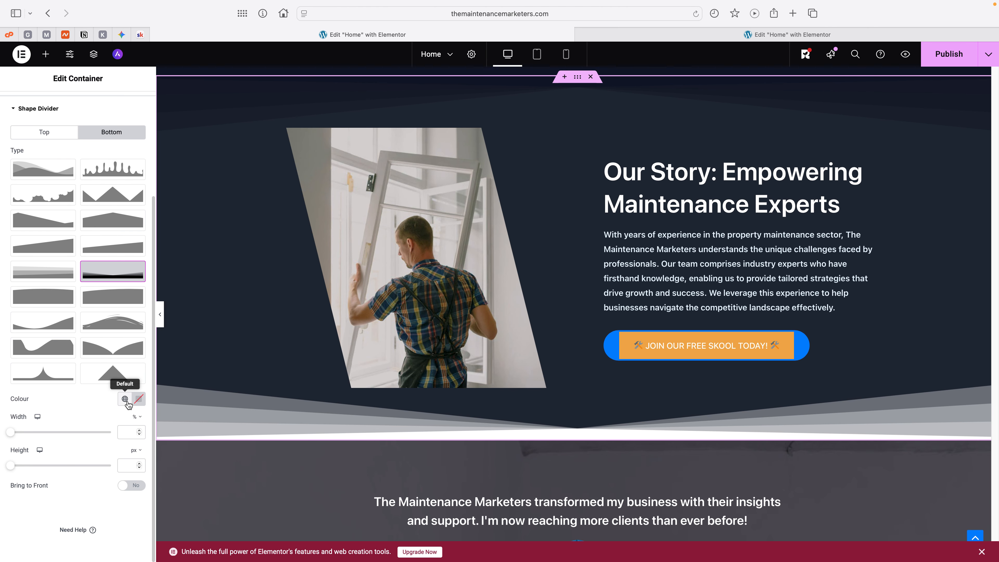
{"action": "left_click", "coordinate": [128, 402]}
{"action": "scroll", "coordinate": [83, 363], "scroll_direction": "down", "scroll_amount": 2}
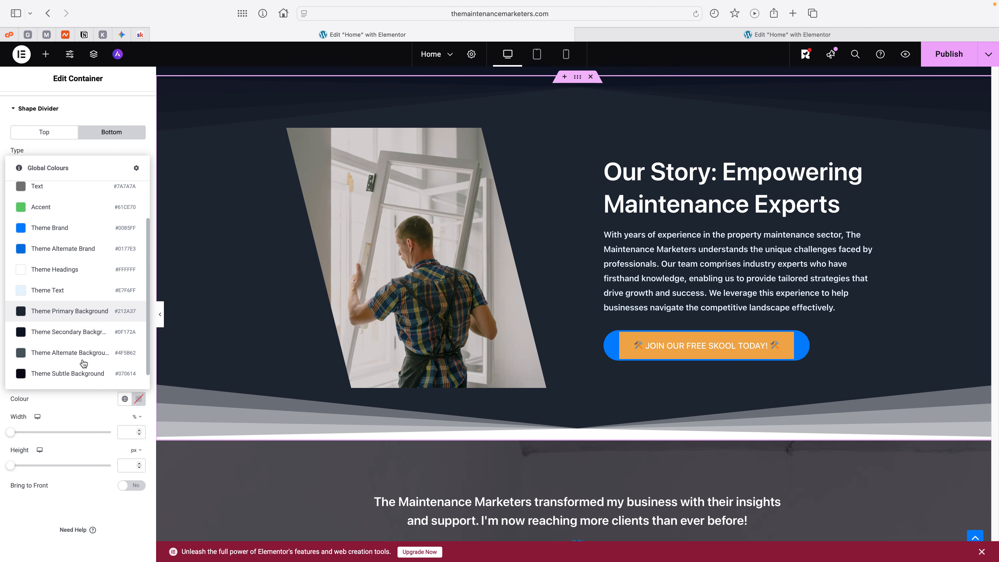
{"action": "scroll", "coordinate": [77, 335], "scroll_direction": "down", "scroll_amount": 1}
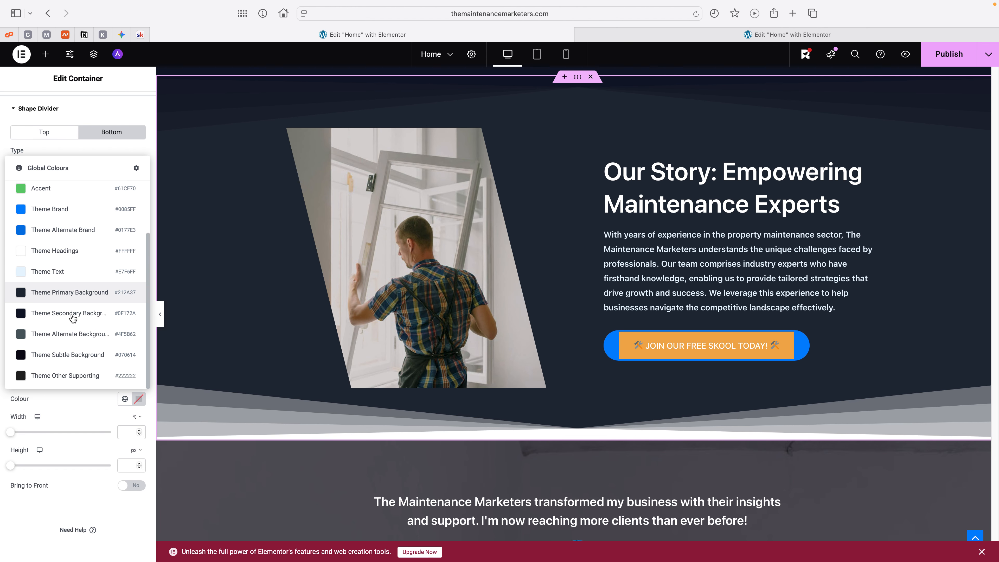
{"action": "left_click", "coordinate": [72, 361]}
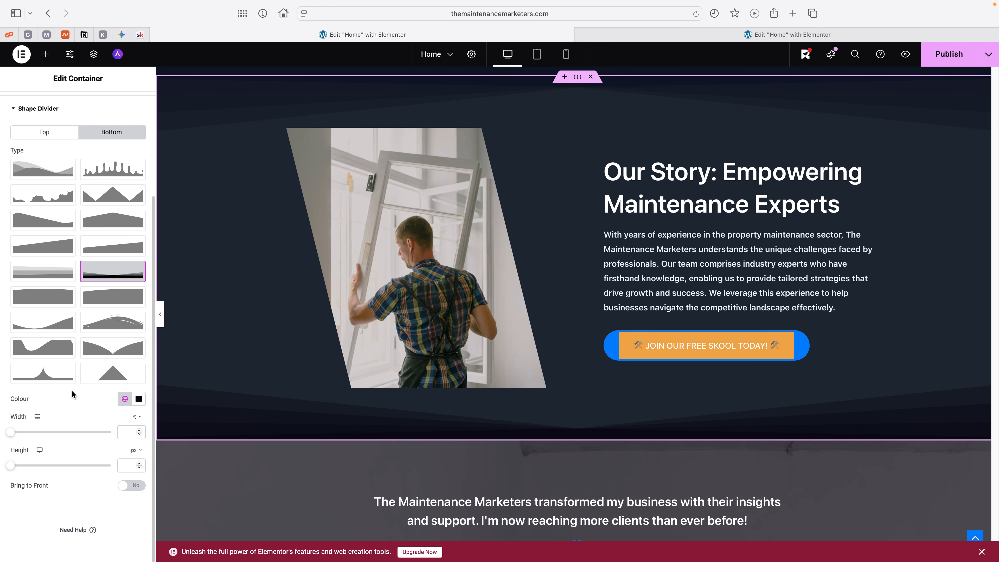
{"action": "left_click", "coordinate": [125, 400]}
{"action": "left_click", "coordinate": [125, 400]}
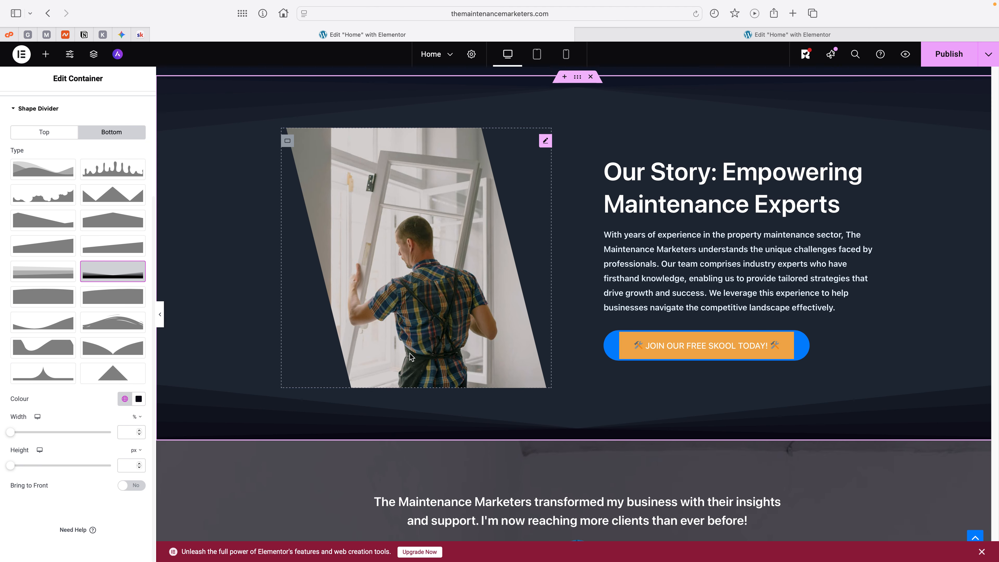
Step: Remove the Fan Opacity shape divider from the bottom edge of the Our Story section
{"action": "scroll", "coordinate": [417, 353], "scroll_direction": "down", "scroll_amount": 5}
{"action": "scroll", "coordinate": [423, 354], "scroll_direction": "up", "scroll_amount": 7}
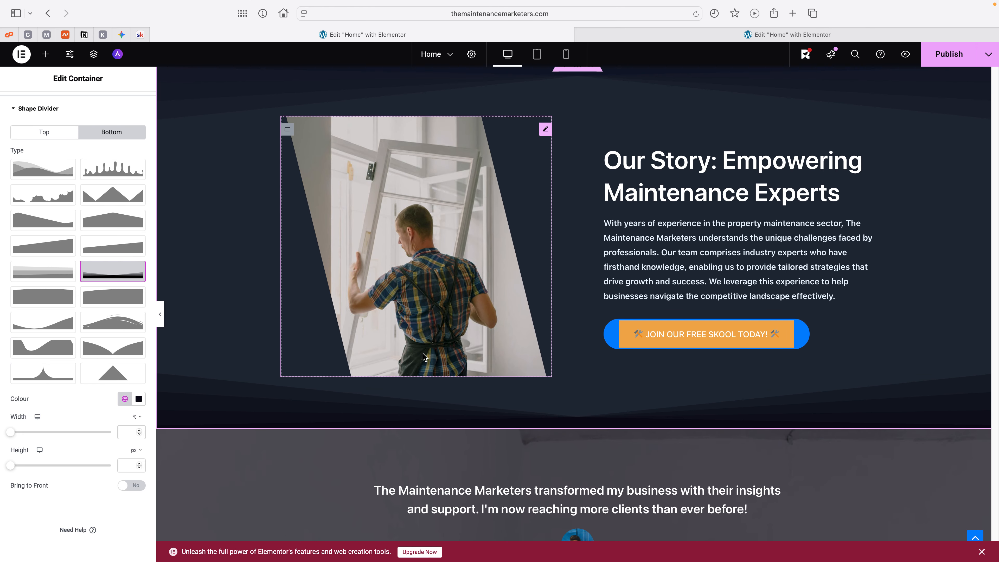
{"action": "scroll", "coordinate": [423, 354], "scroll_direction": "down", "scroll_amount": 3}
{"action": "scroll", "coordinate": [423, 356], "scroll_direction": "down", "scroll_amount": 1}
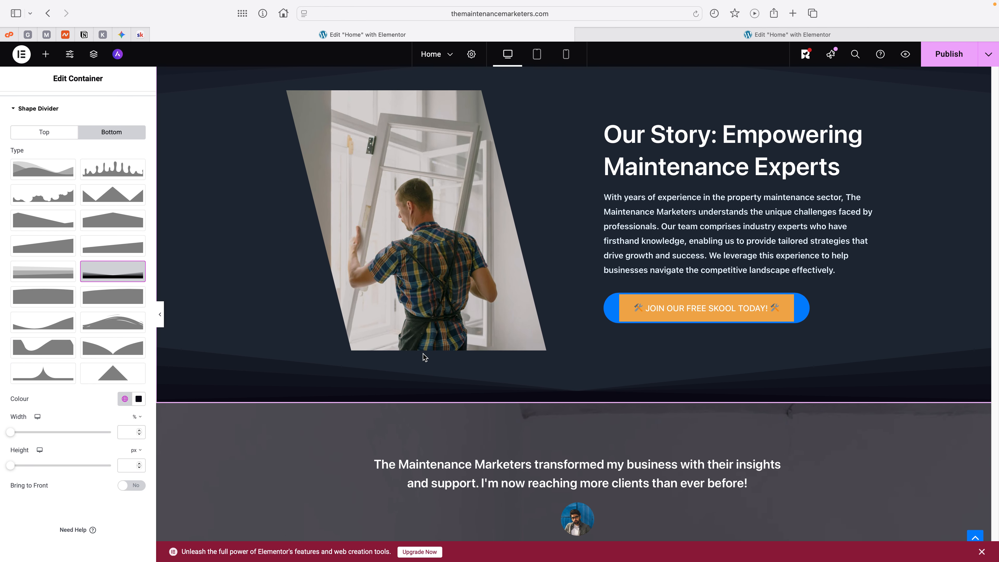
{"action": "scroll", "coordinate": [424, 356], "scroll_direction": "down", "scroll_amount": 10}
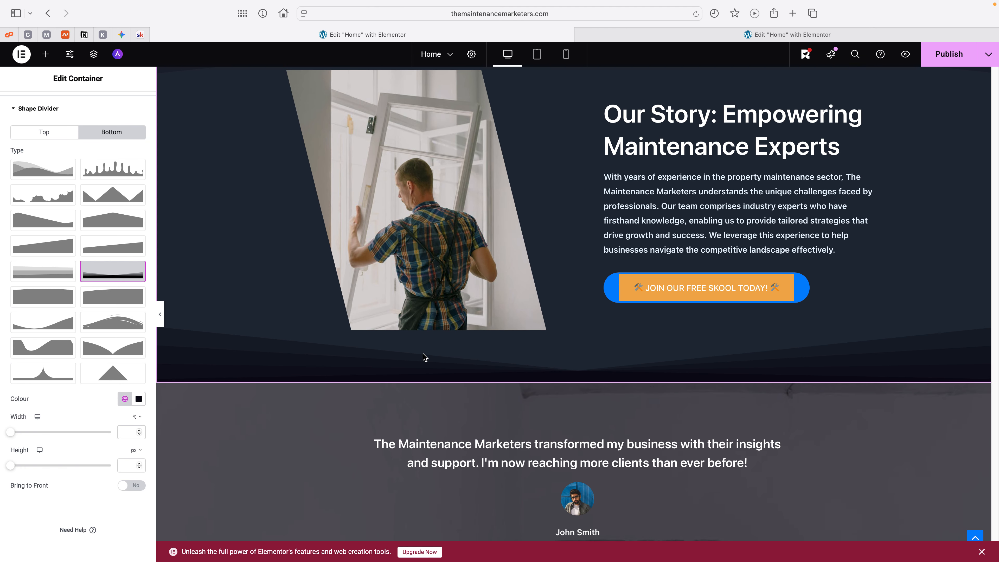
{"action": "scroll", "coordinate": [423, 353], "scroll_direction": "up", "scroll_amount": 17}
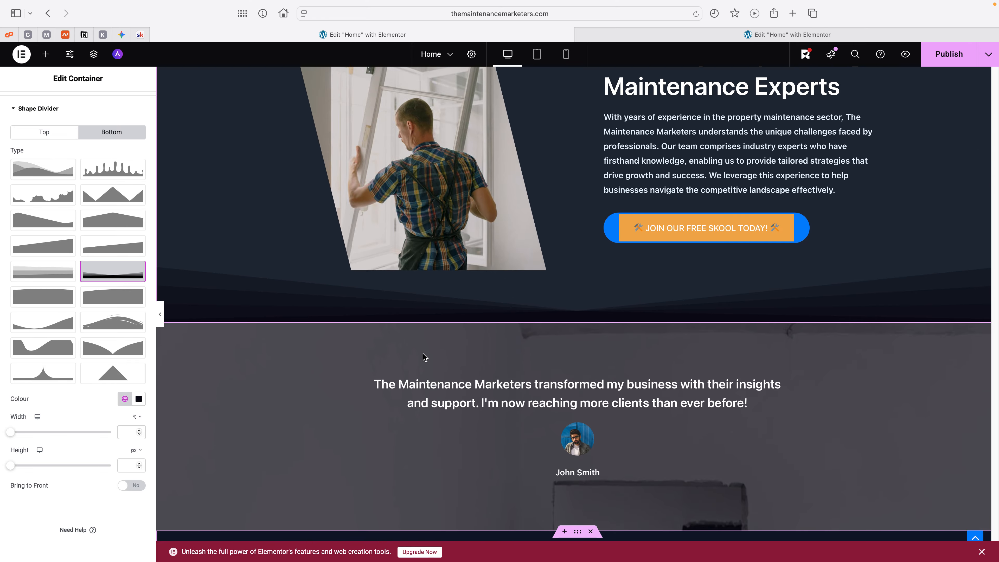
{"action": "scroll", "coordinate": [423, 356], "scroll_direction": "down", "scroll_amount": 7}
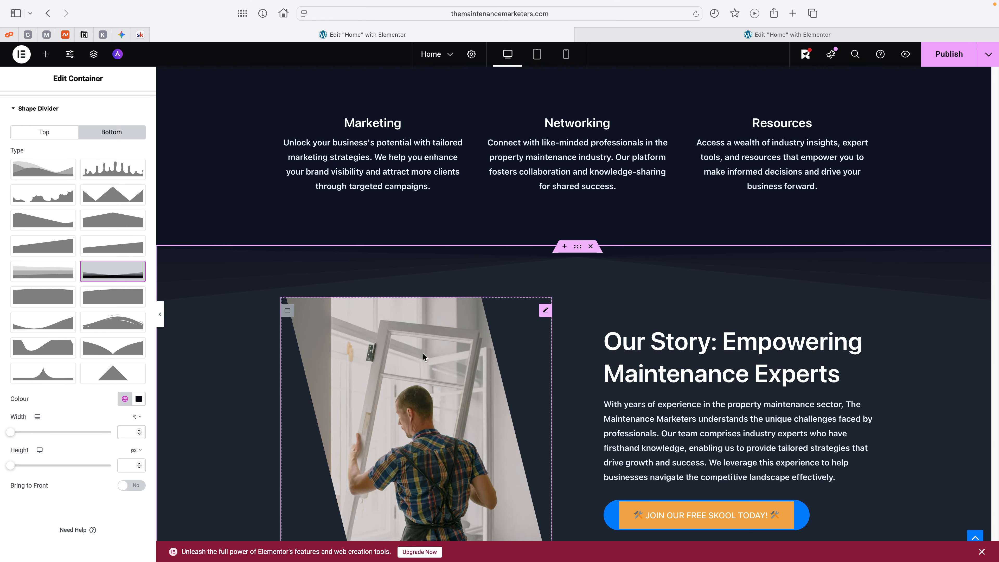
{"action": "scroll", "coordinate": [424, 356], "scroll_direction": "down", "scroll_amount": 1}
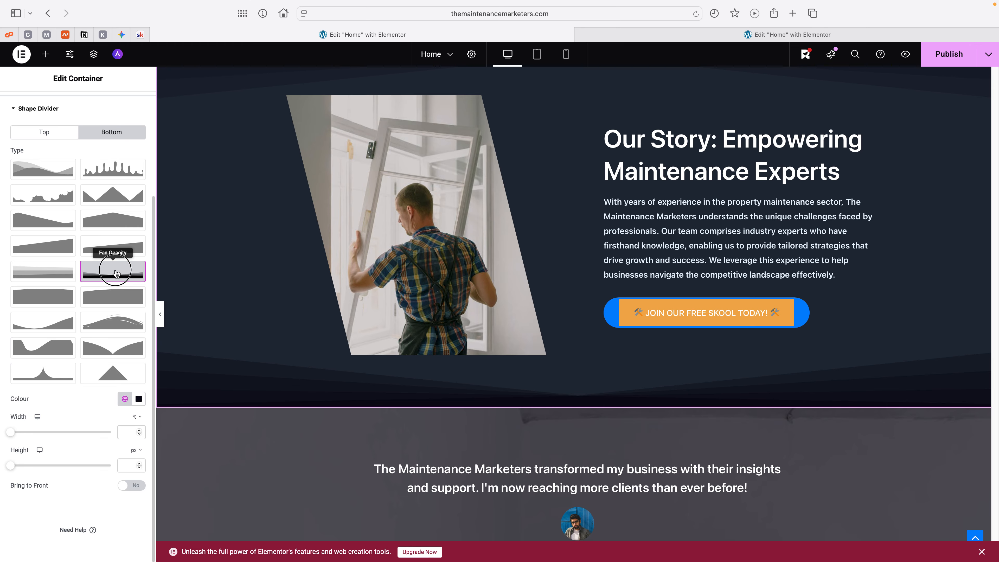
{"action": "left_click", "coordinate": [114, 282]}
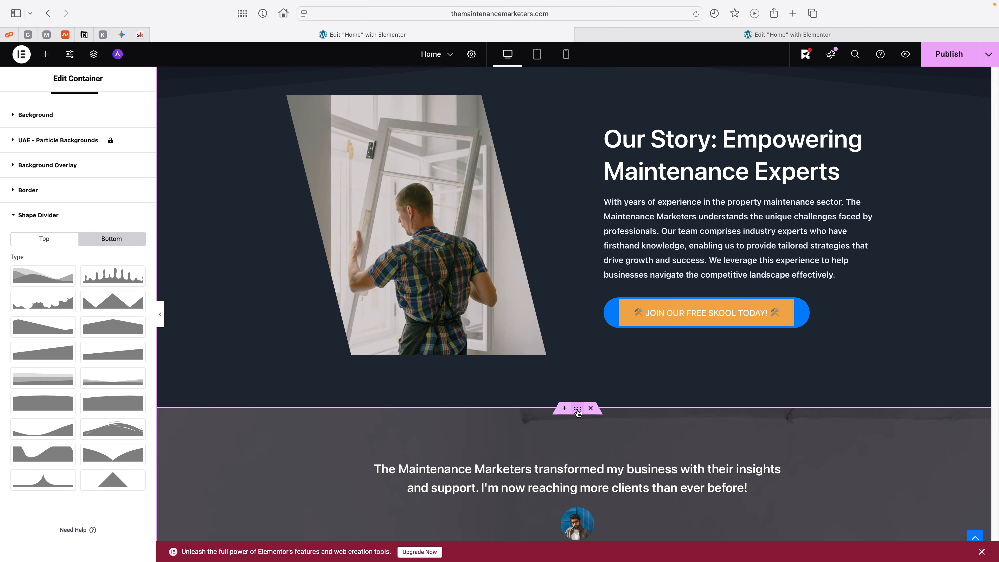
Step: Check which global colour the Our Story section container uses for its background
{"action": "scroll", "coordinate": [577, 411], "scroll_direction": "up", "scroll_amount": 5}
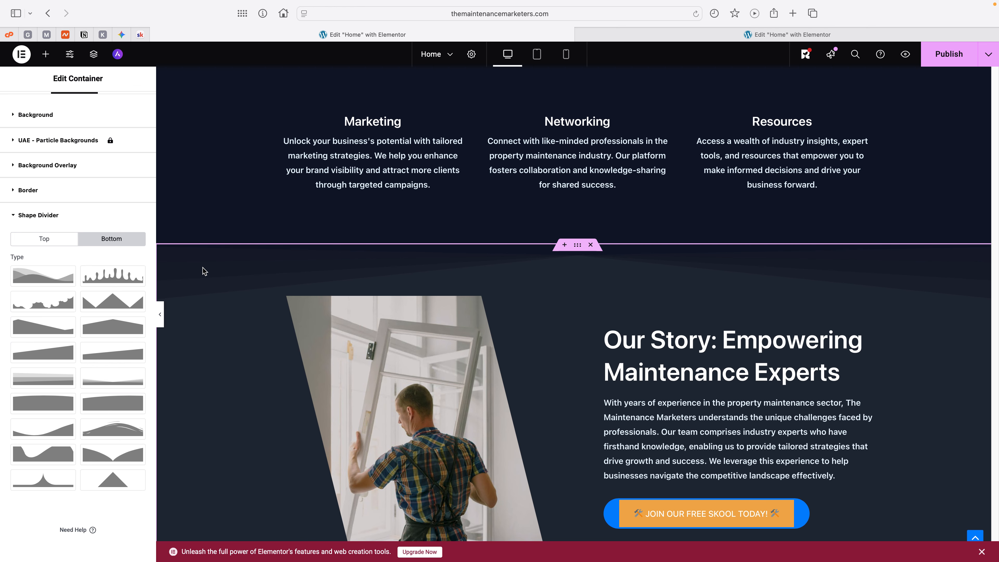
{"action": "left_click", "coordinate": [54, 116]}
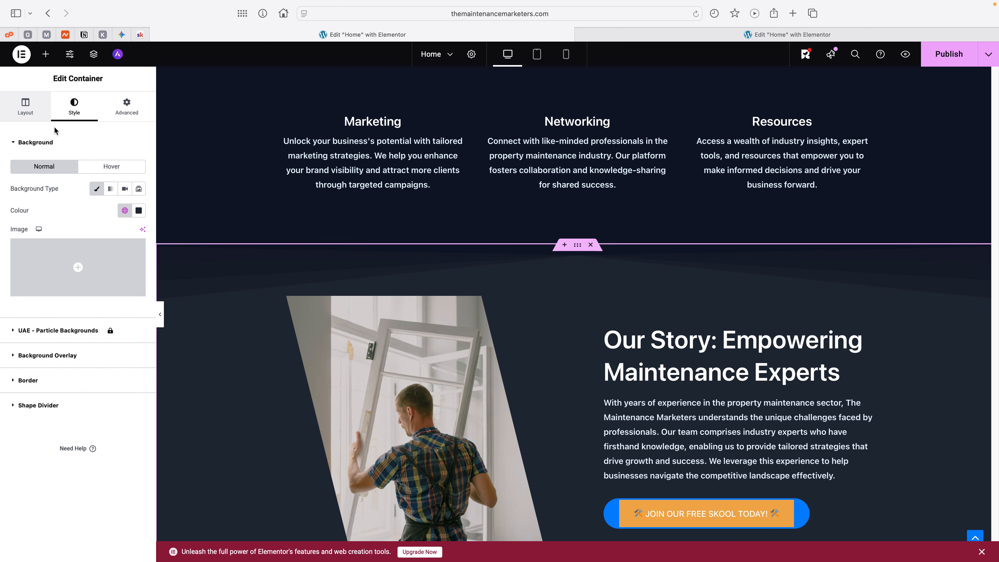
{"action": "left_click", "coordinate": [125, 211]}
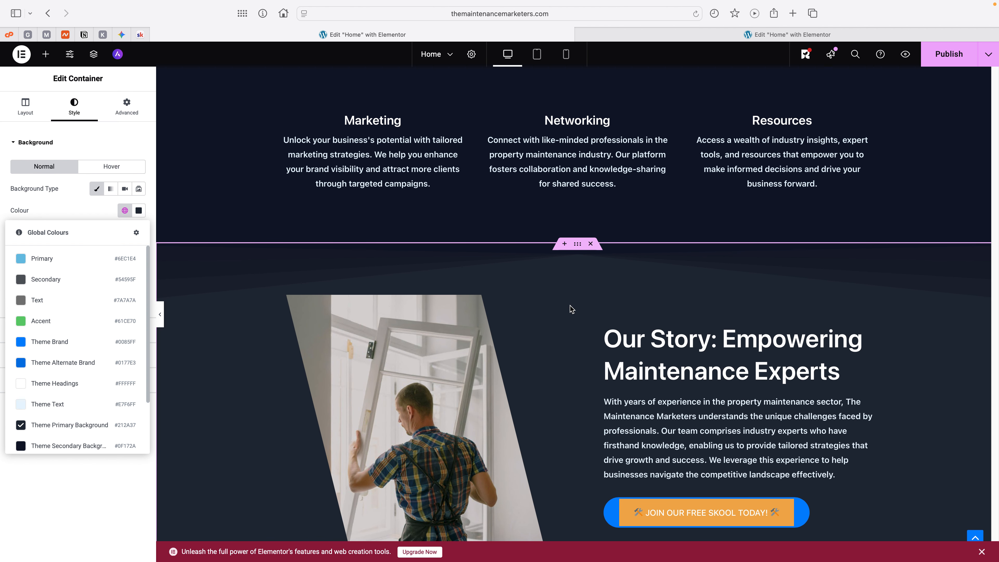
Step: Add a Fan Opacity shape divider to the top edge of the testimonial section container
{"action": "scroll", "coordinate": [570, 307], "scroll_direction": "down", "scroll_amount": 8}
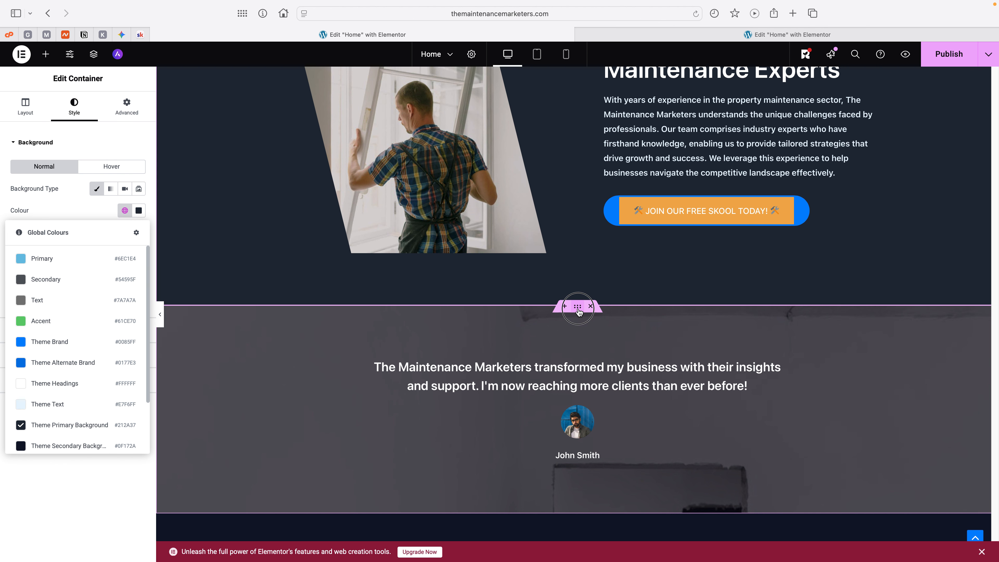
{"action": "left_click", "coordinate": [578, 311]}
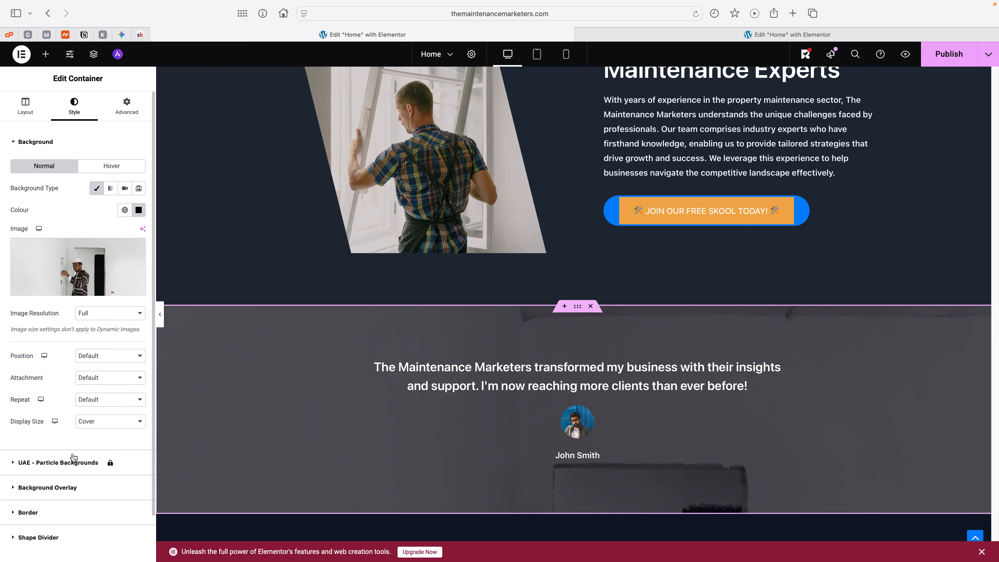
{"action": "scroll", "coordinate": [77, 461], "scroll_direction": "down", "scroll_amount": 2}
{"action": "left_click", "coordinate": [54, 487]}
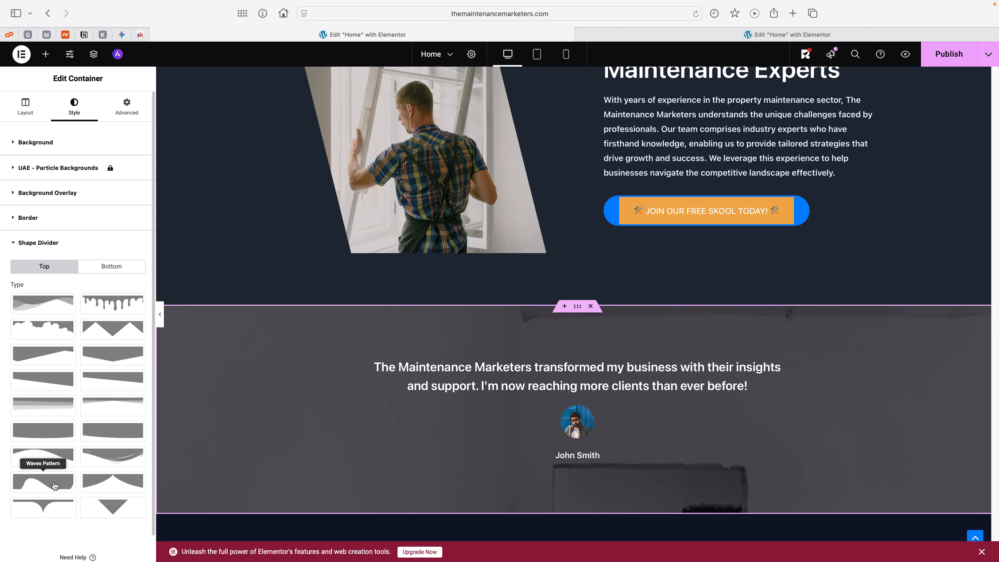
{"action": "left_click", "coordinate": [120, 406]}
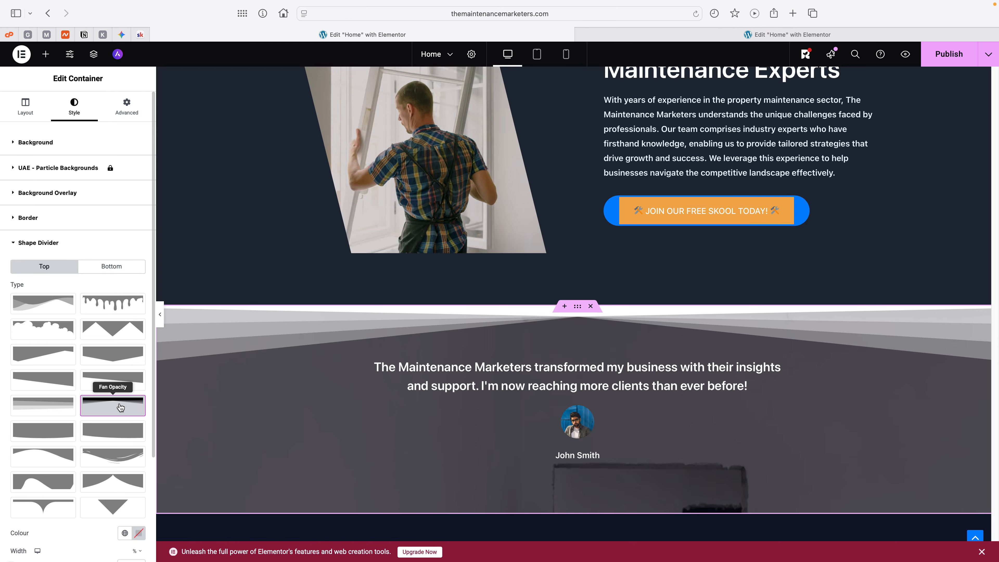
Step: Set the testimonial section's top shape divider colour to the Theme Primary Background global colour
{"action": "scroll", "coordinate": [120, 407], "scroll_direction": "down", "scroll_amount": 5}
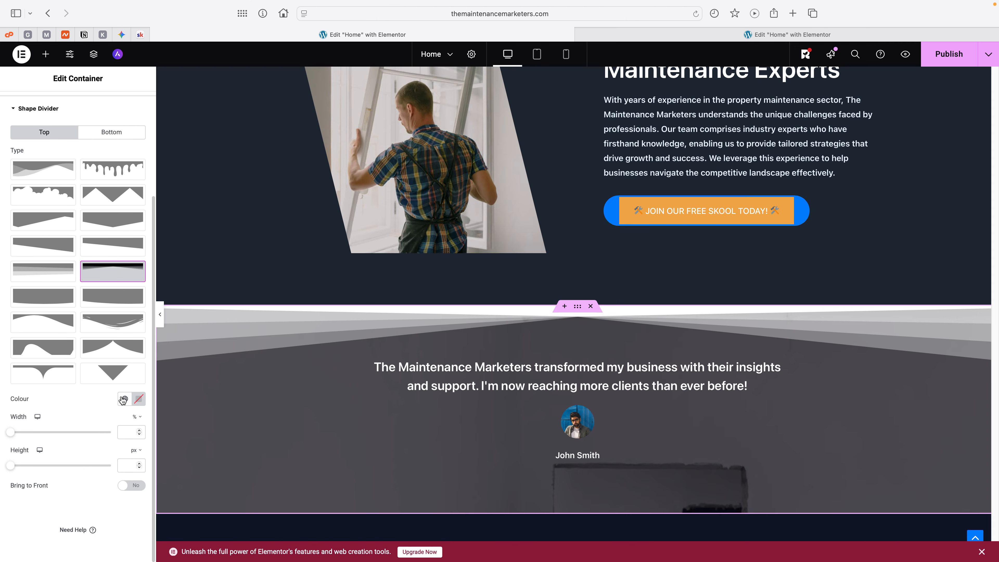
{"action": "left_click", "coordinate": [124, 400]}
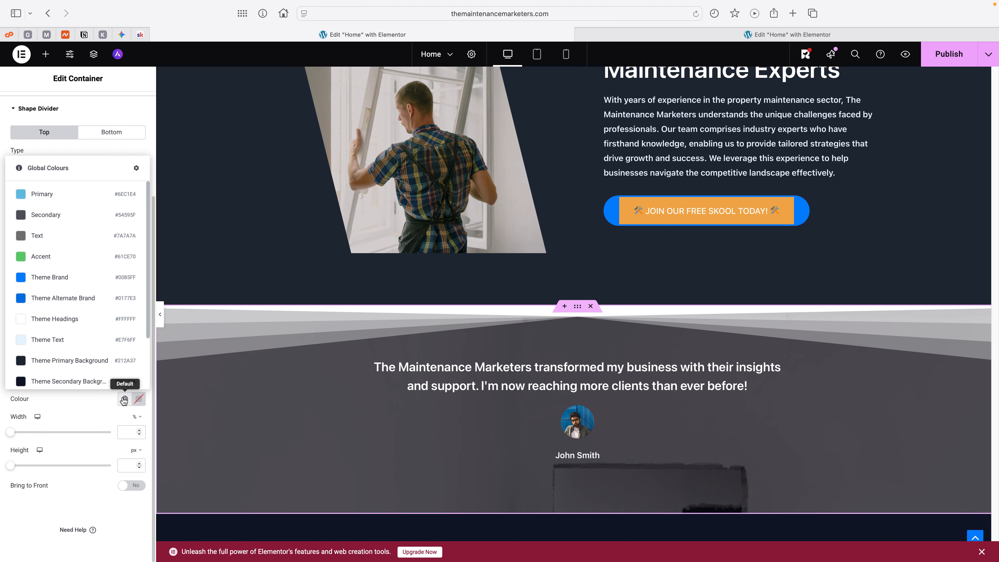
{"action": "left_click", "coordinate": [78, 361]}
{"action": "scroll", "coordinate": [527, 317], "scroll_direction": "down", "scroll_amount": 1}
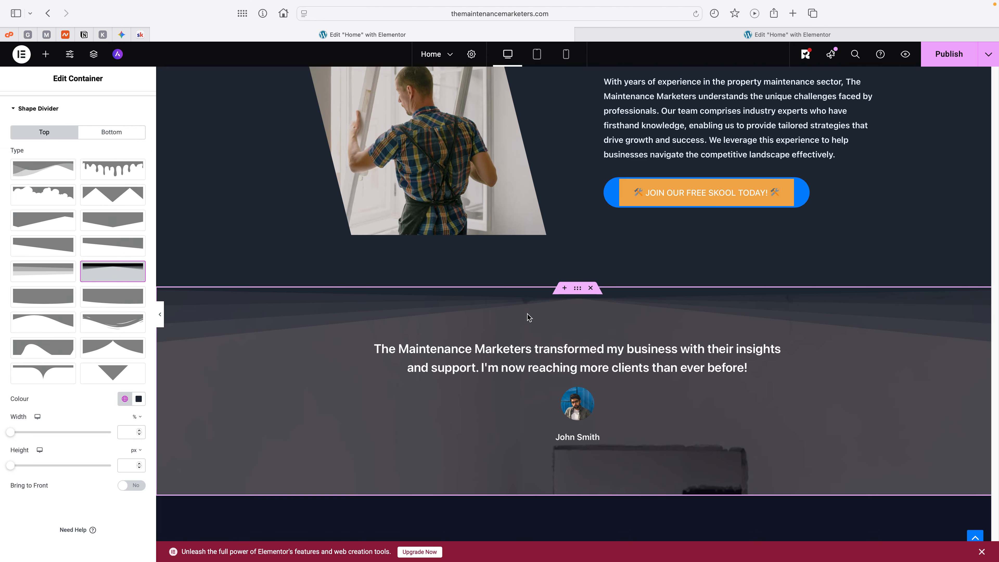
{"action": "scroll", "coordinate": [527, 317], "scroll_direction": "down", "scroll_amount": 4}
{"action": "scroll", "coordinate": [527, 317], "scroll_direction": "up", "scroll_amount": 5}
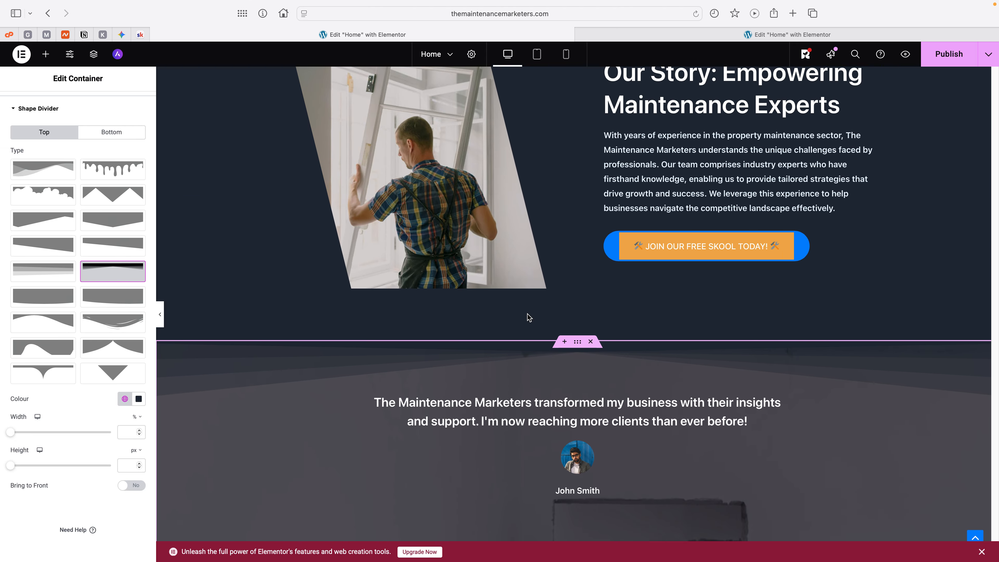
Step: Add a Fan Opacity shape divider to the bottom edge of the testimonial section container
{"action": "scroll", "coordinate": [527, 317], "scroll_direction": "down", "scroll_amount": 5}
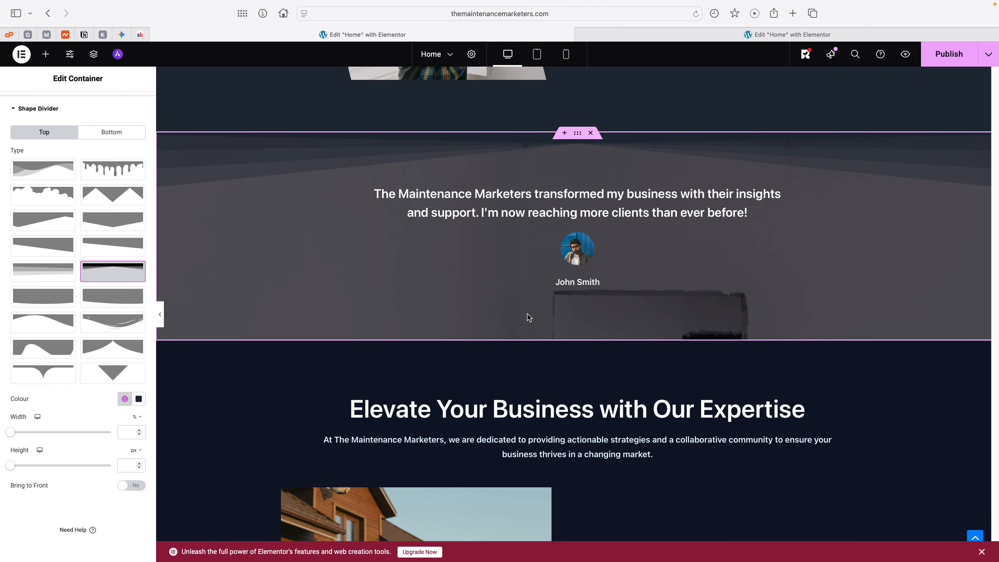
{"action": "scroll", "coordinate": [527, 317], "scroll_direction": "down", "scroll_amount": 1}
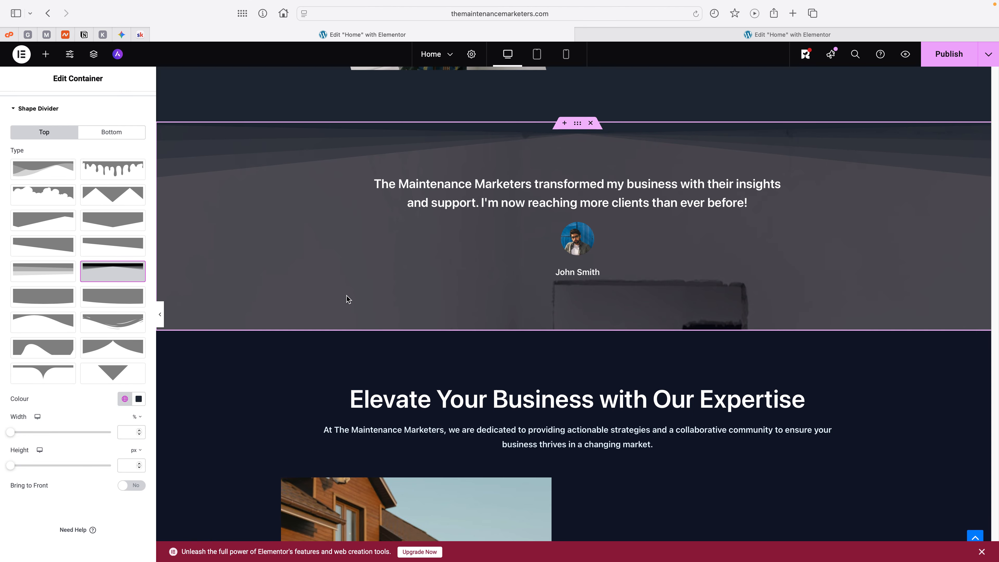
{"action": "left_click", "coordinate": [111, 132]}
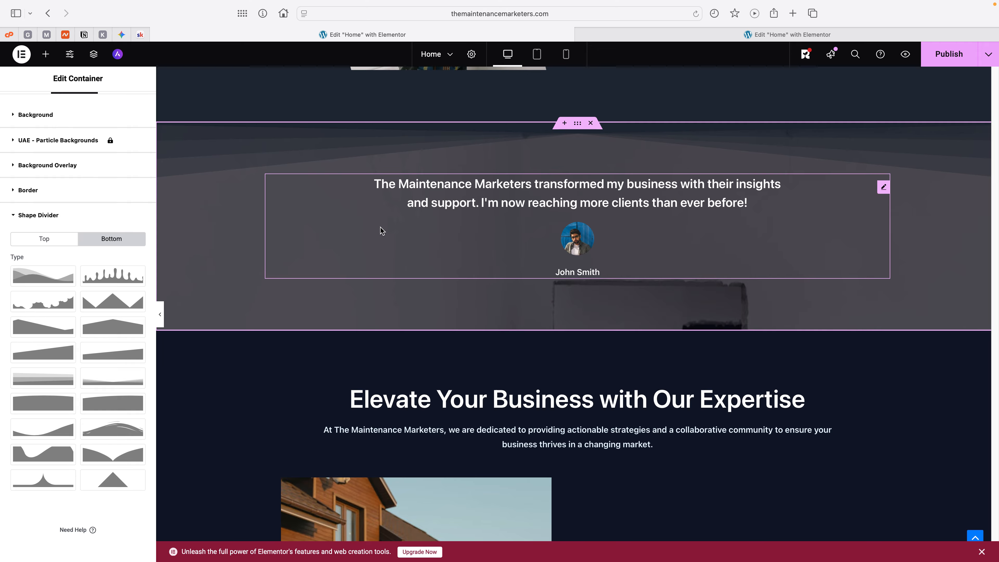
{"action": "scroll", "coordinate": [380, 228], "scroll_direction": "up", "scroll_amount": 5}
{"action": "scroll", "coordinate": [379, 227], "scroll_direction": "down", "scroll_amount": 7}
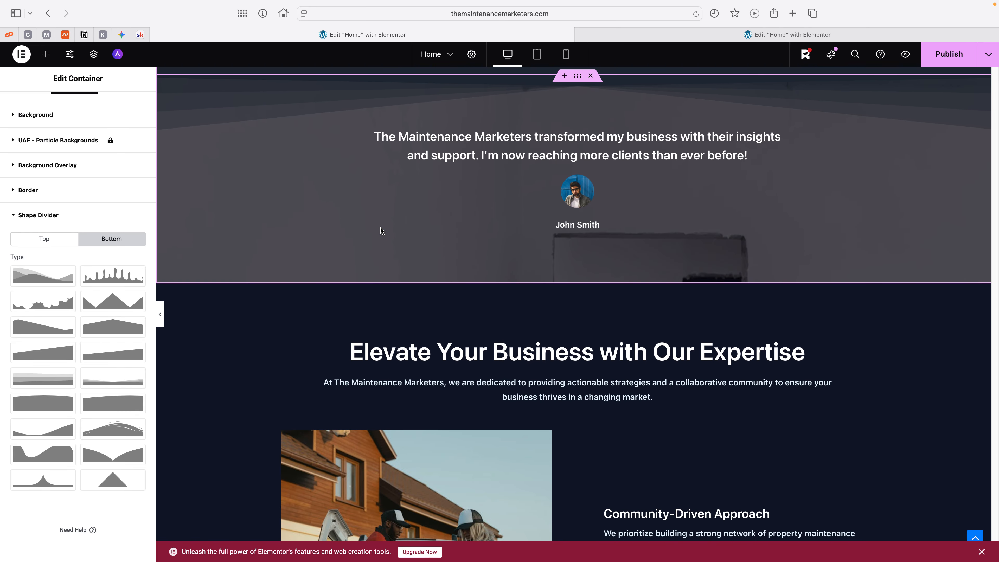
{"action": "scroll", "coordinate": [355, 328], "scroll_direction": "up", "scroll_amount": 8}
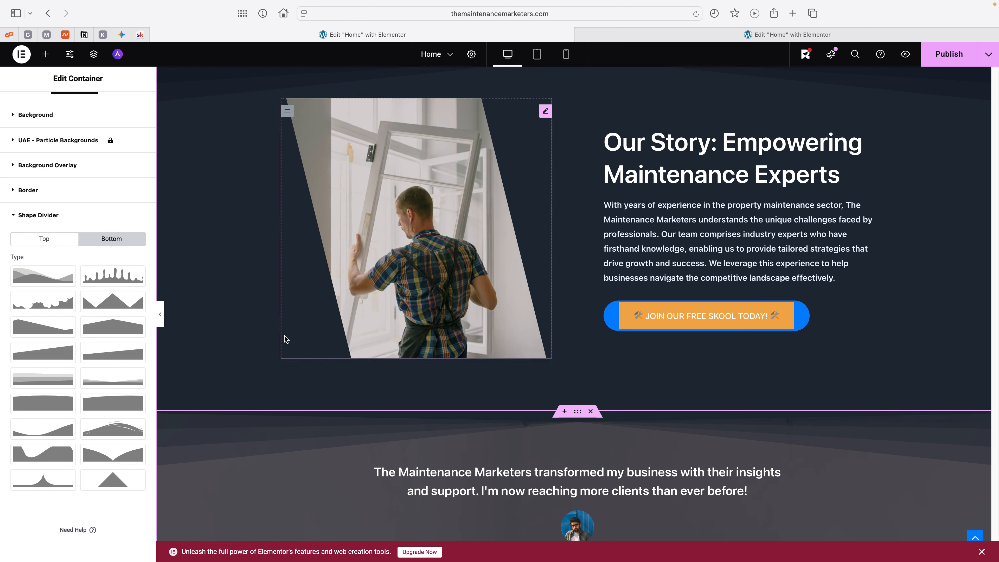
{"action": "scroll", "coordinate": [409, 349], "scroll_direction": "down", "scroll_amount": 8}
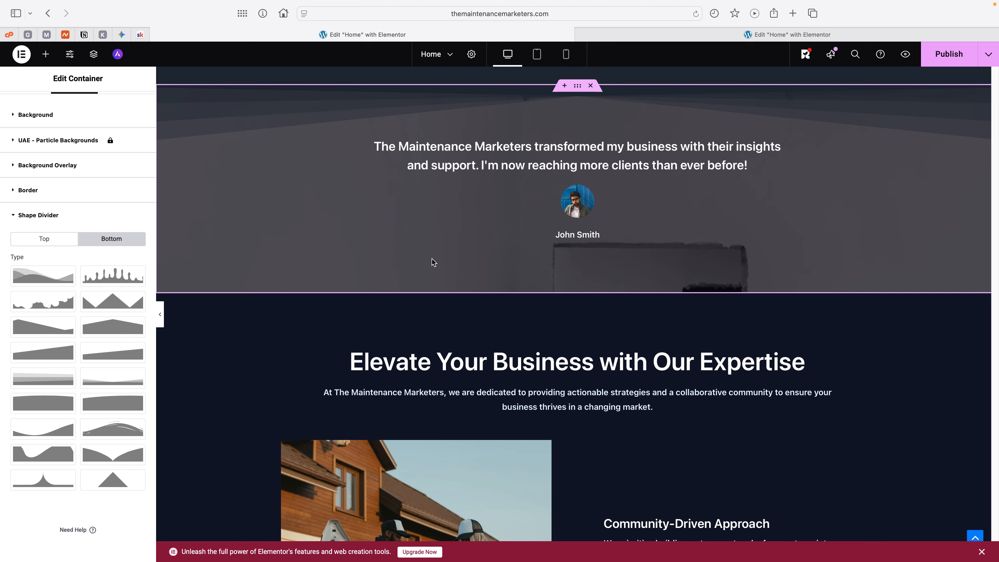
{"action": "left_click", "coordinate": [104, 238]}
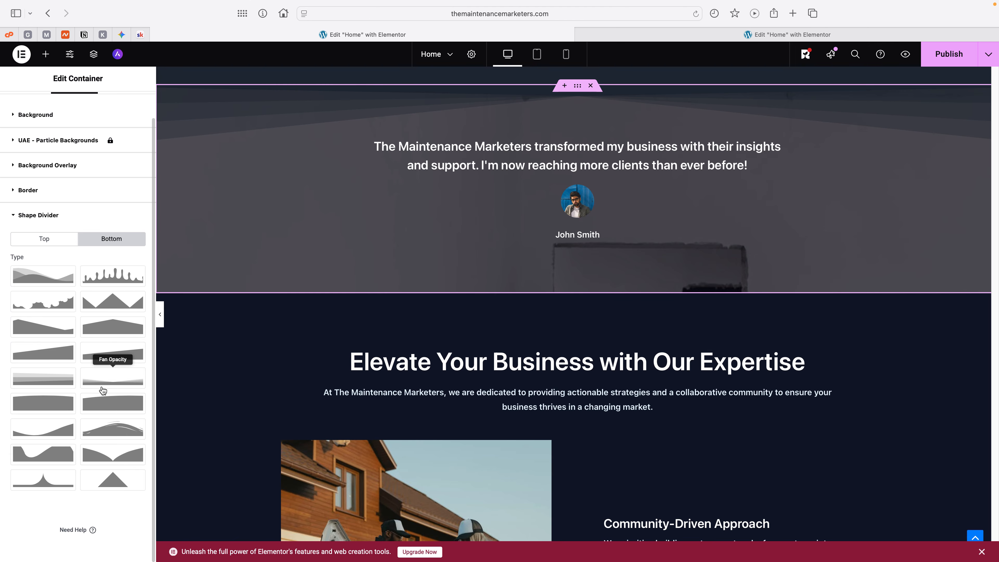
{"action": "left_click", "coordinate": [104, 379]}
{"action": "scroll", "coordinate": [105, 379], "scroll_direction": "down", "scroll_amount": 4}
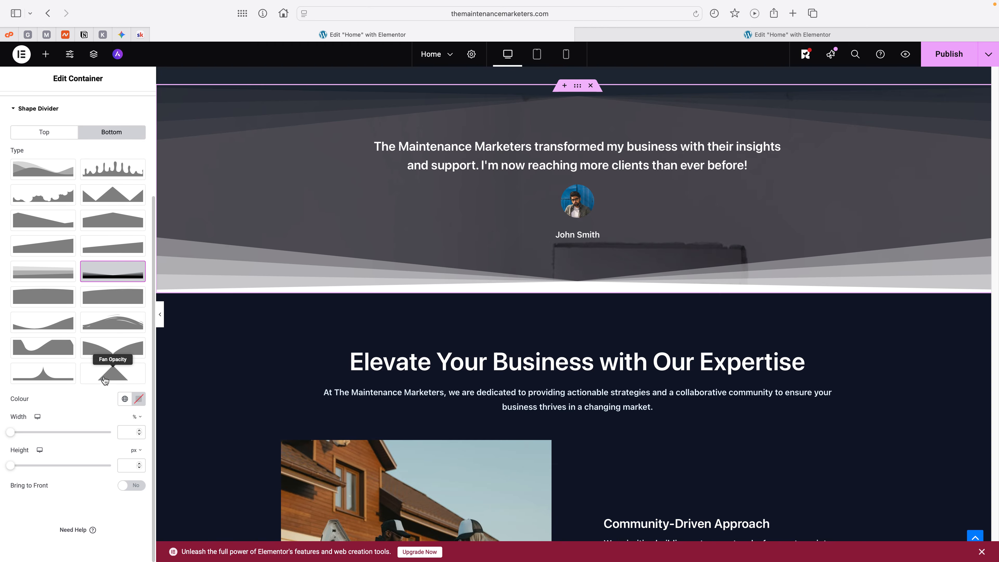
Step: Set the testimonial section's bottom shape divider colour to the Theme Secondary Background global colour
{"action": "left_click", "coordinate": [125, 399]}
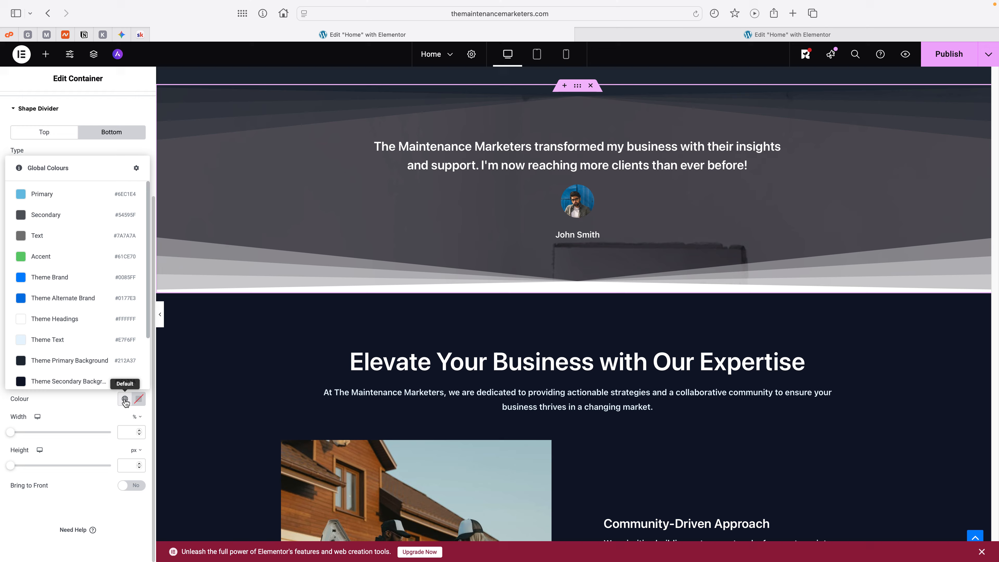
{"action": "left_click", "coordinate": [69, 380]}
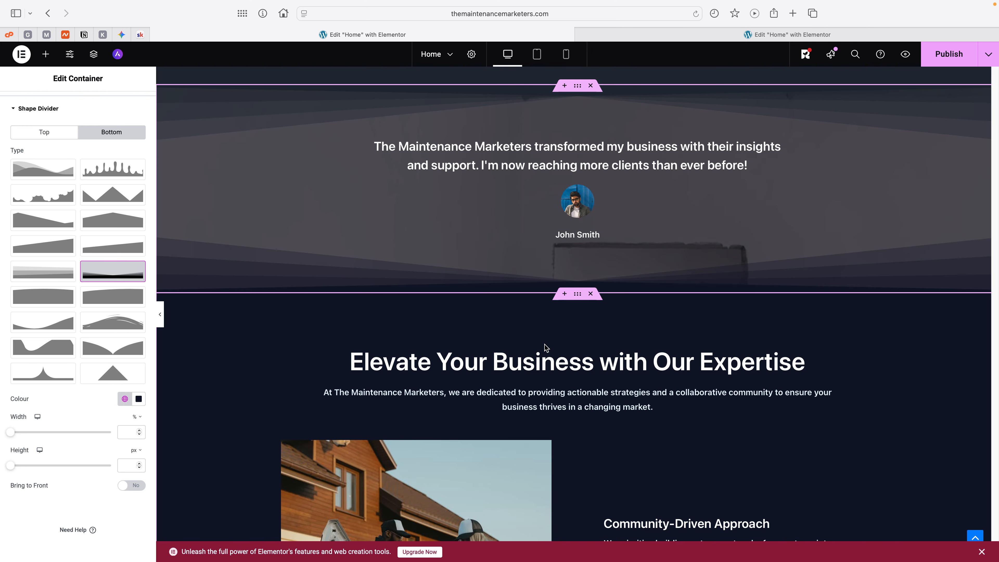
Step: Review the shape divider transitions between sections from the hero down to the testimonial section
{"action": "scroll", "coordinate": [547, 348], "scroll_direction": "up", "scroll_amount": 5}
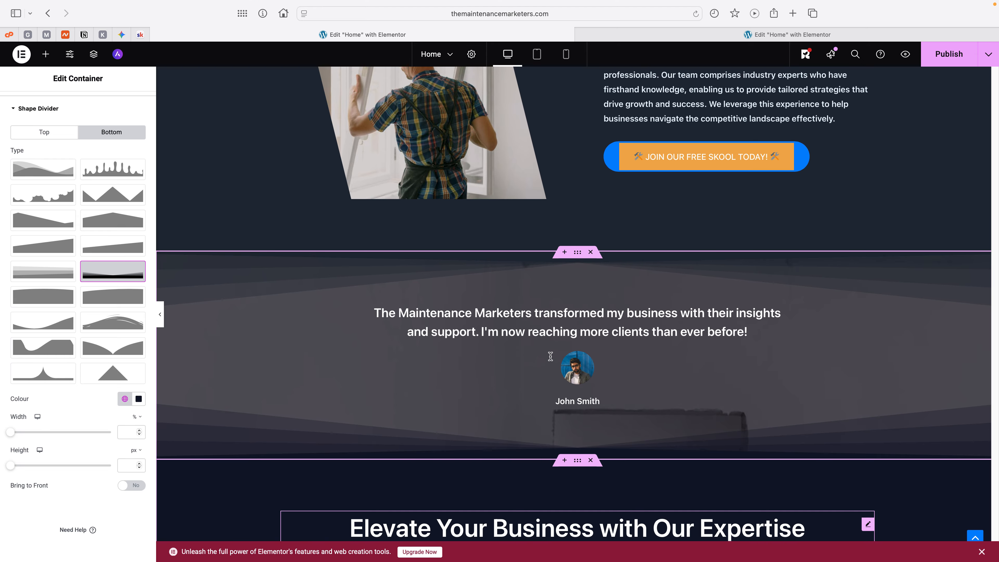
{"action": "scroll", "coordinate": [550, 356], "scroll_direction": "up", "scroll_amount": 20}
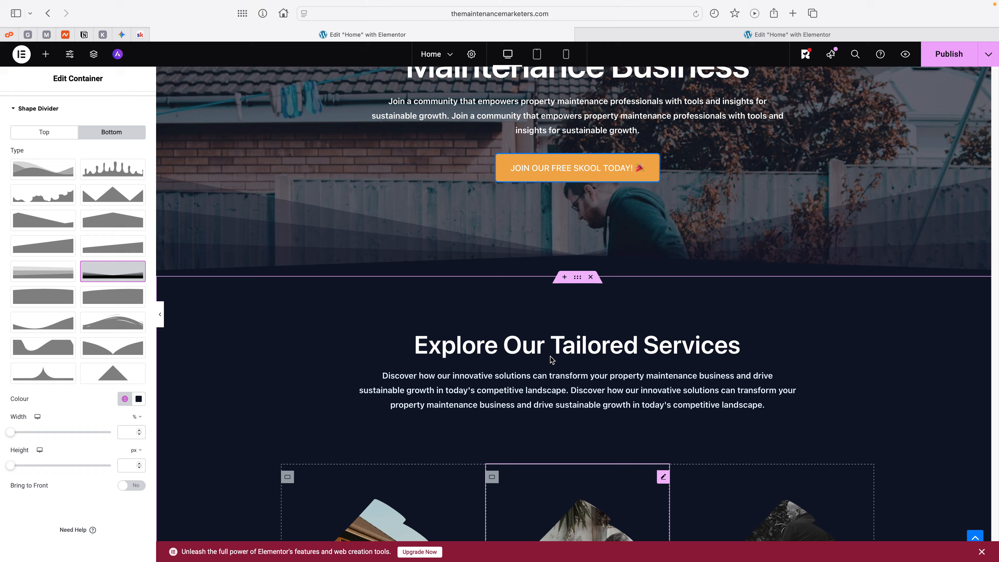
{"action": "scroll", "coordinate": [550, 356], "scroll_direction": "up", "scroll_amount": 4}
{"action": "scroll", "coordinate": [550, 356], "scroll_direction": "down", "scroll_amount": 5}
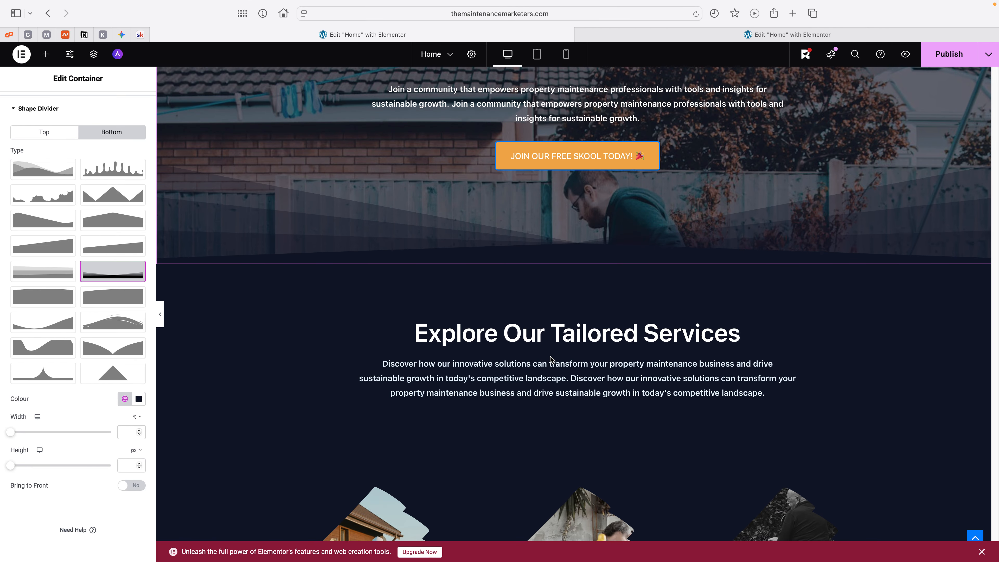
{"action": "scroll", "coordinate": [550, 356], "scroll_direction": "down", "scroll_amount": 10}
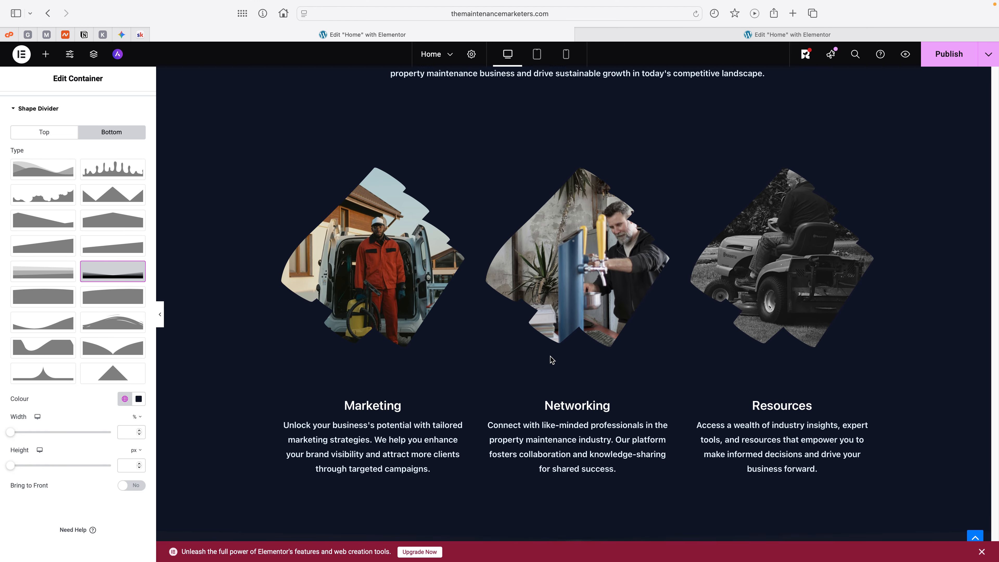
{"action": "scroll", "coordinate": [550, 358], "scroll_direction": "down", "scroll_amount": 11}
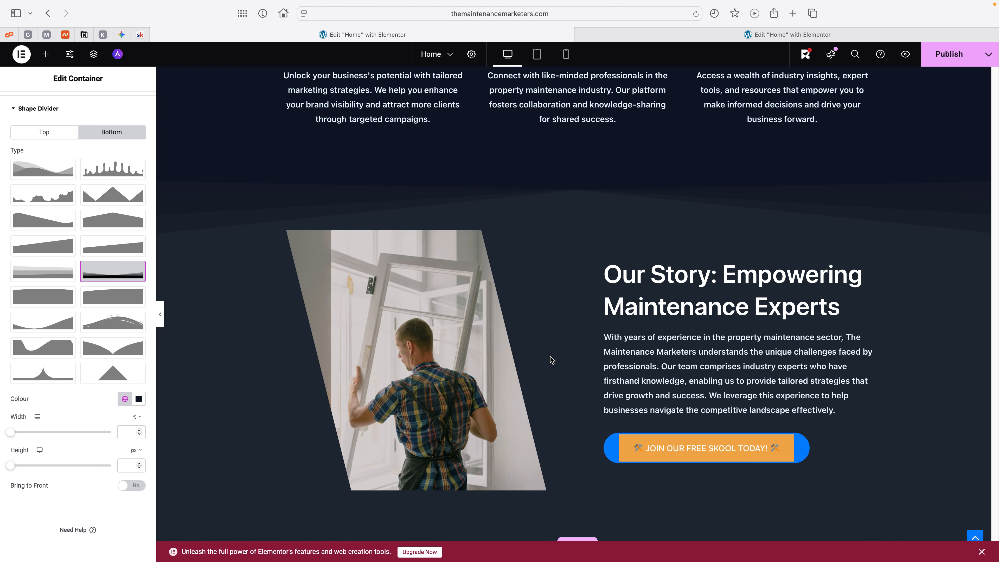
{"action": "scroll", "coordinate": [552, 359], "scroll_direction": "down", "scroll_amount": 3}
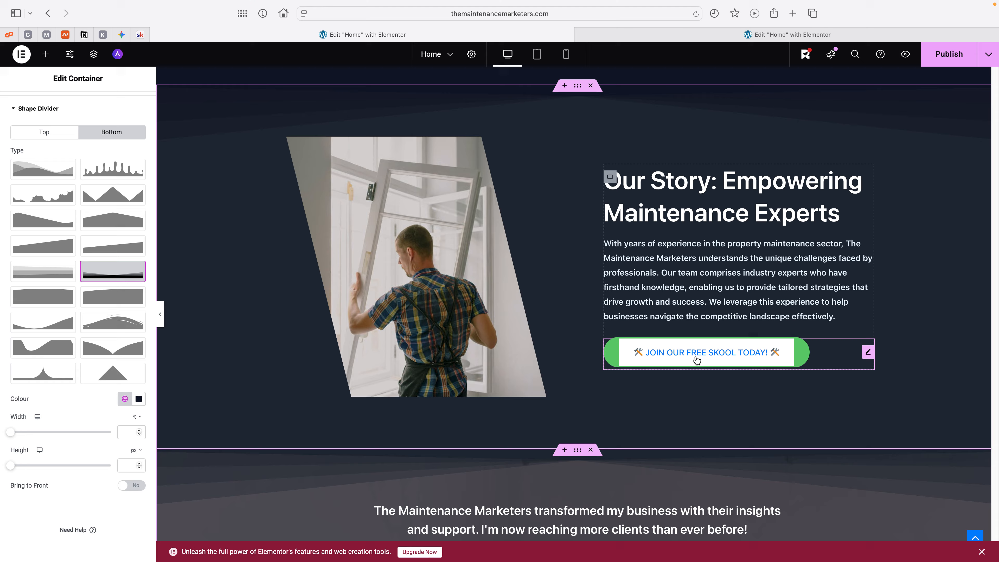
{"action": "scroll", "coordinate": [577, 368], "scroll_direction": "down", "scroll_amount": 1}
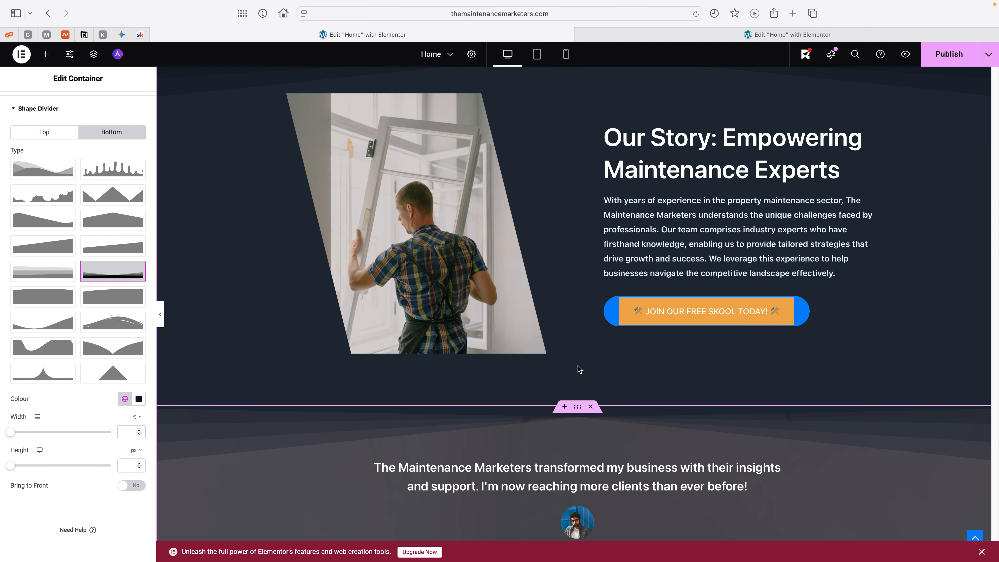
{"action": "scroll", "coordinate": [578, 367], "scroll_direction": "down", "scroll_amount": 7}
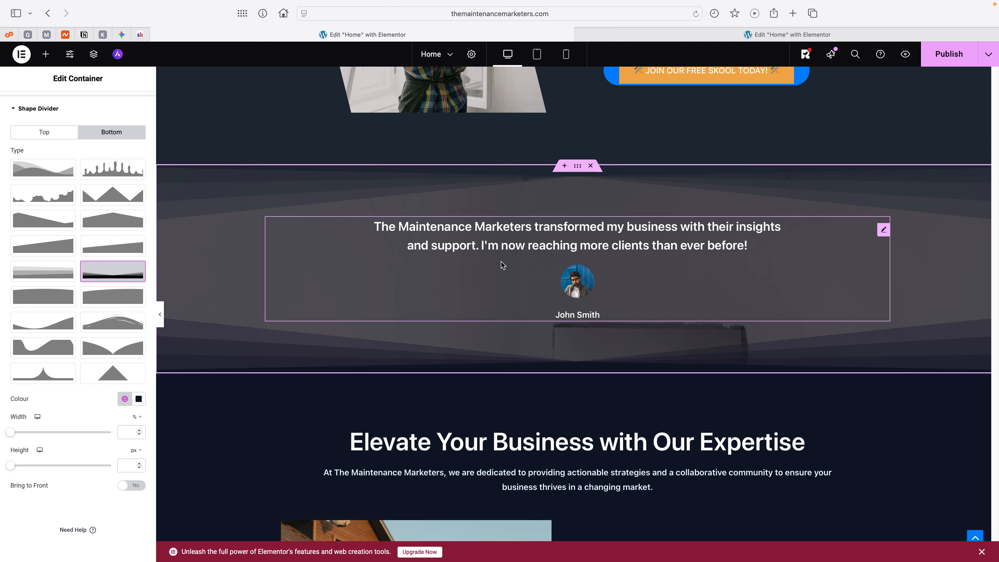
Step: Inspect the advanced layout settings of the testimonial widget and of its section container
{"action": "left_click", "coordinate": [437, 238]}
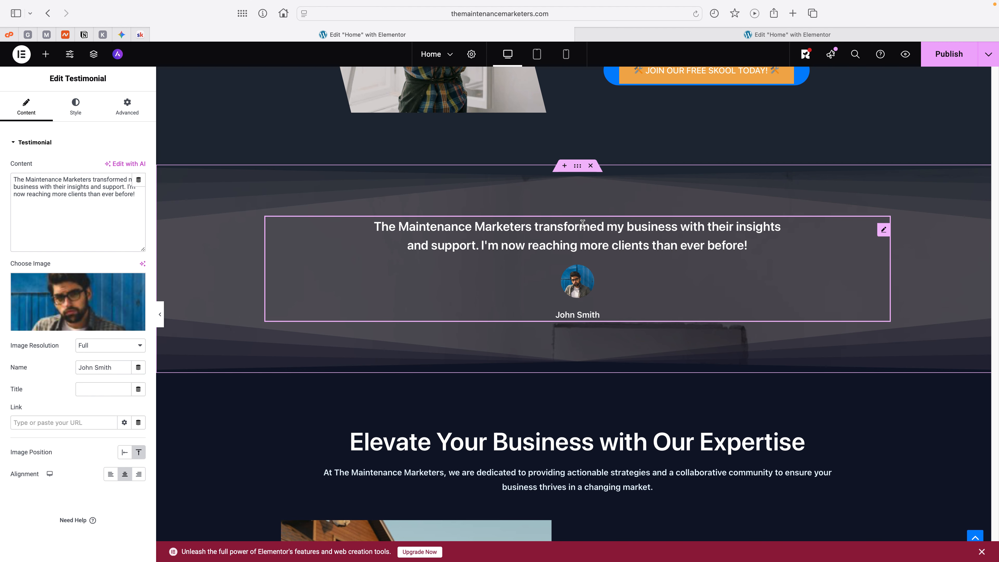
{"action": "left_click", "coordinate": [133, 112]}
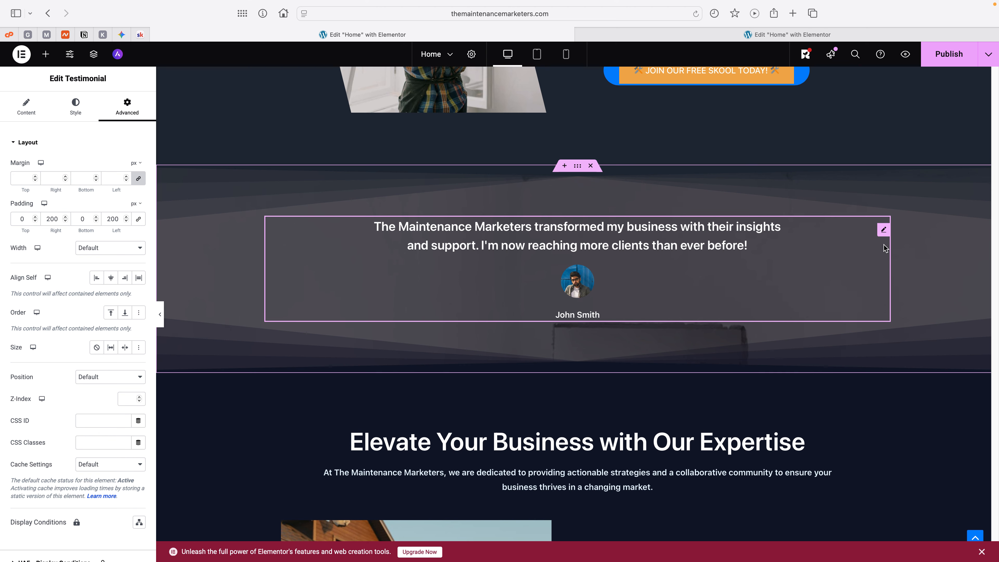
{"action": "left_click", "coordinate": [882, 232]}
{"action": "left_click", "coordinate": [882, 232]}
{"action": "left_click", "coordinate": [882, 232]}
{"action": "left_click", "coordinate": [577, 166]}
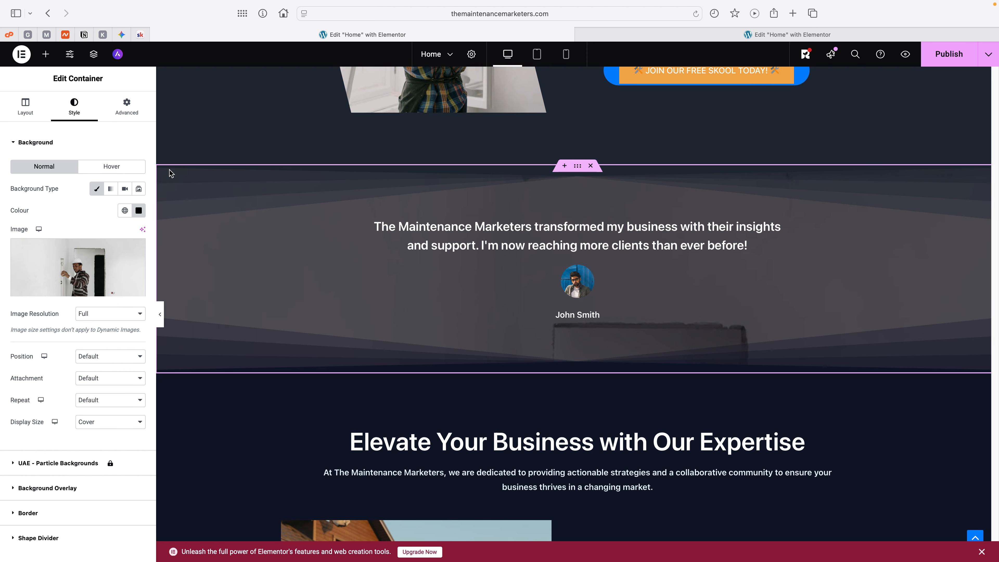
{"action": "left_click", "coordinate": [127, 109]}
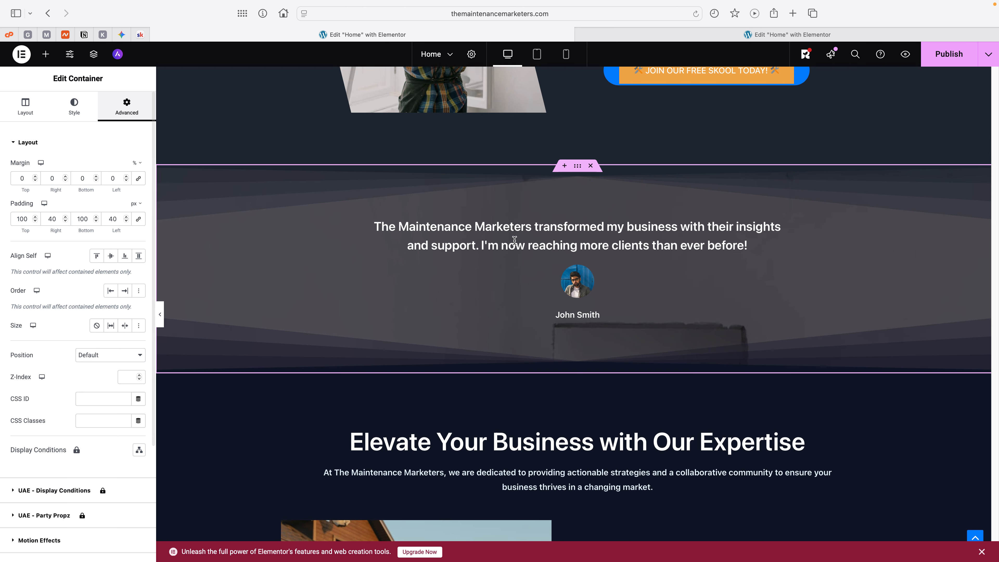
{"action": "scroll", "coordinate": [574, 280], "scroll_direction": "down", "scroll_amount": 2}
{"action": "scroll", "coordinate": [573, 280], "scroll_direction": "up", "scroll_amount": 3}
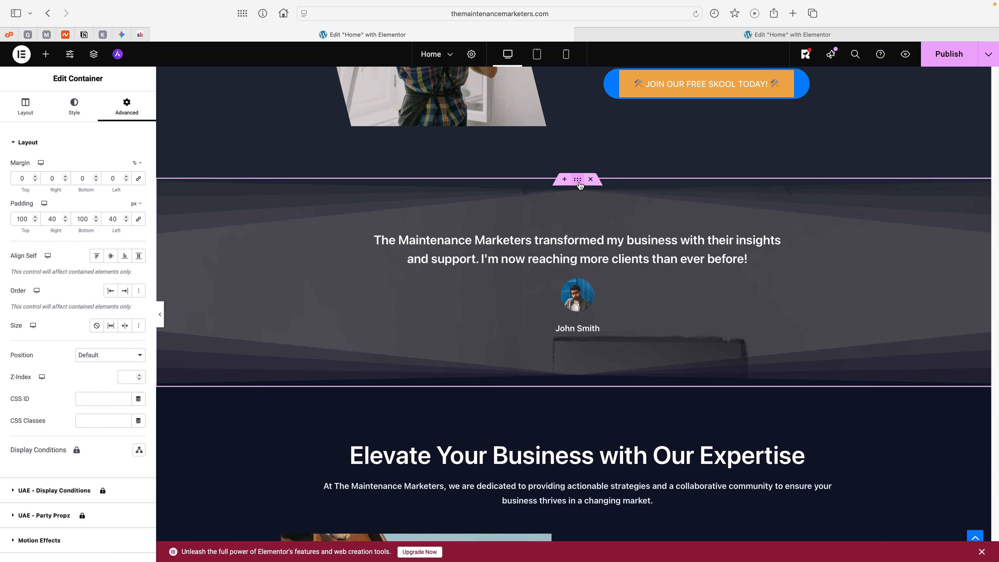
Step: Set the testimonial section's background image attachment to Fixed and its position to Centre Centre, and check the scrolling effect
{"action": "left_click", "coordinate": [75, 107]}
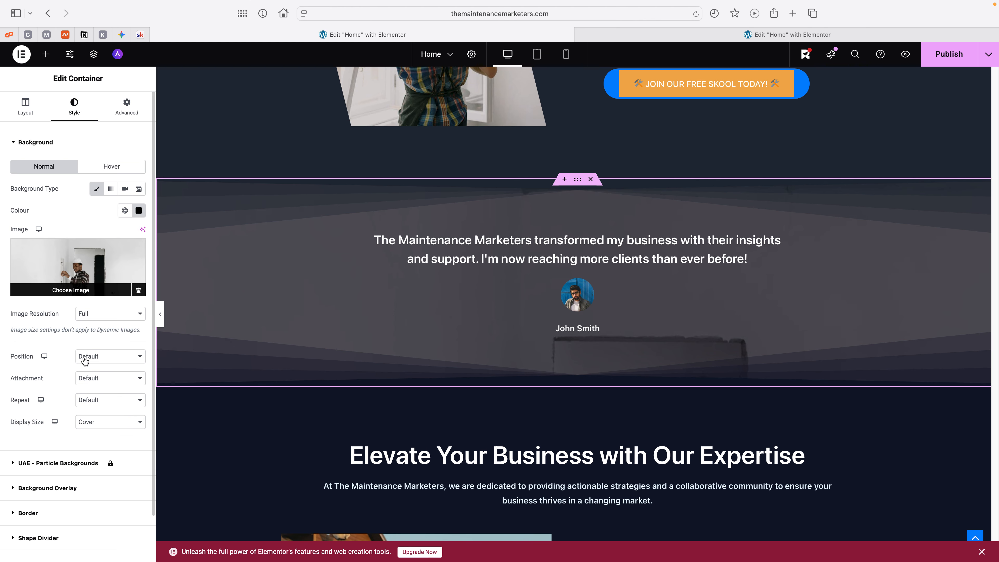
{"action": "left_click", "coordinate": [104, 380]}
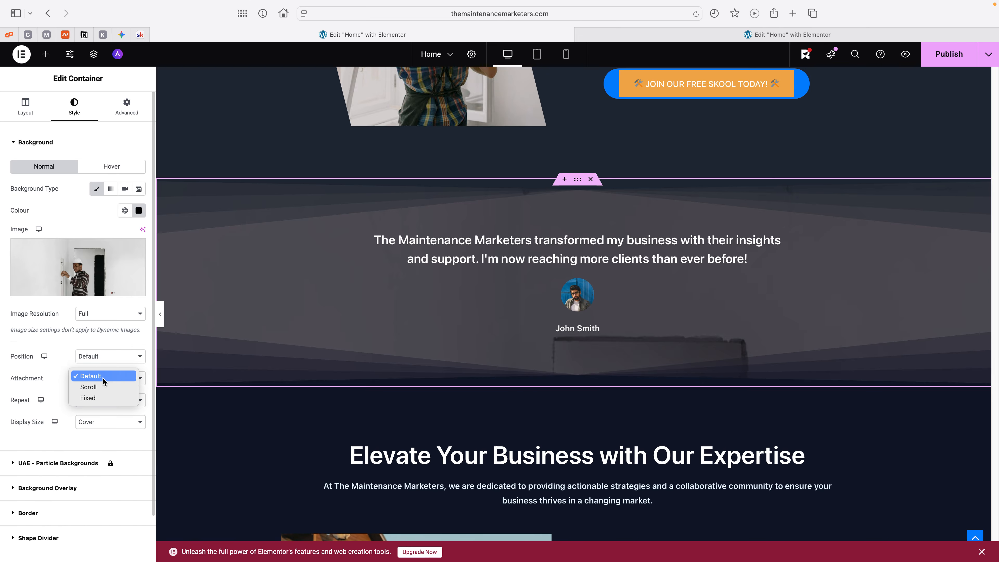
{"action": "left_click", "coordinate": [102, 398]}
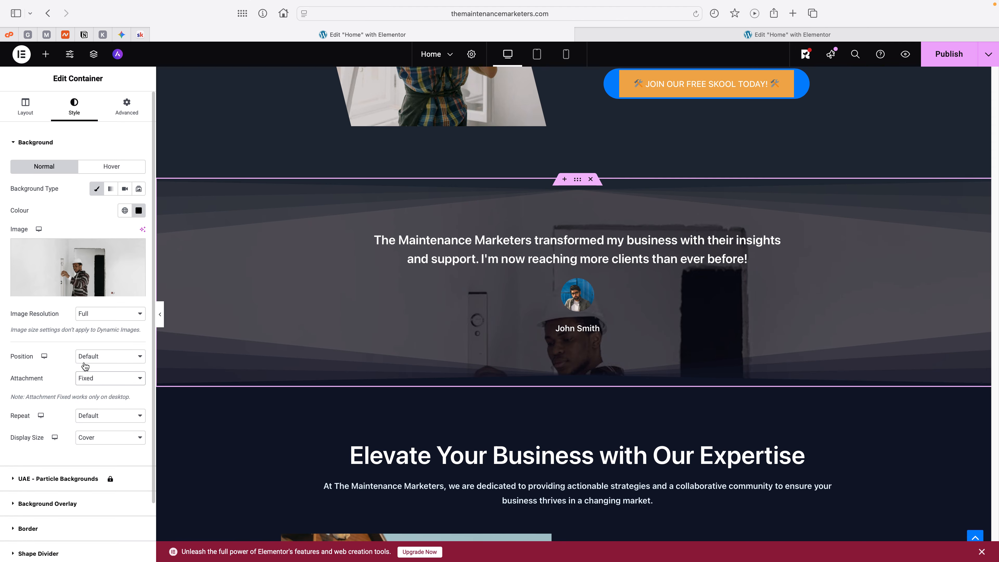
{"action": "left_click", "coordinate": [109, 361]}
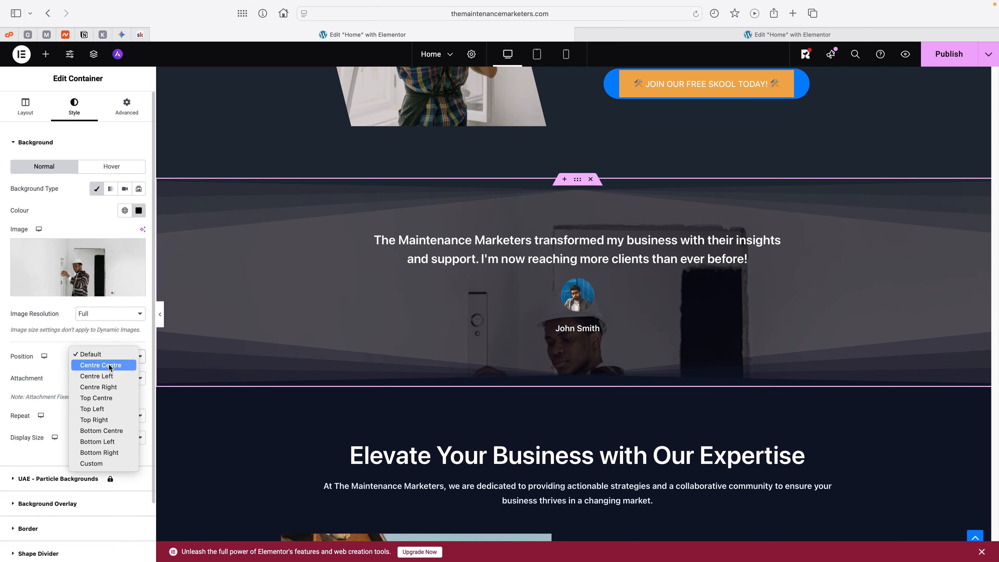
{"action": "left_click", "coordinate": [110, 367]}
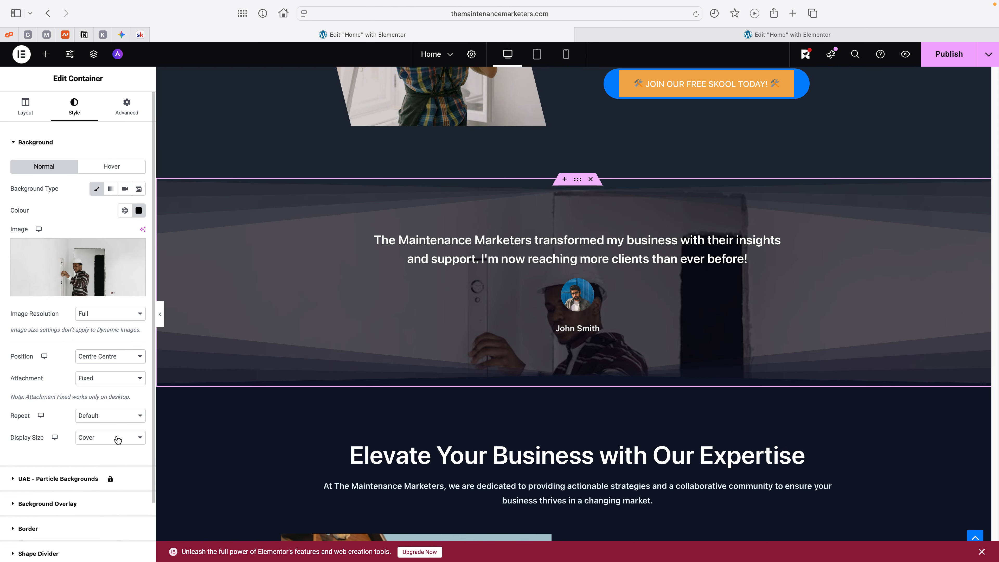
{"action": "scroll", "coordinate": [520, 295], "scroll_direction": "down", "scroll_amount": 5}
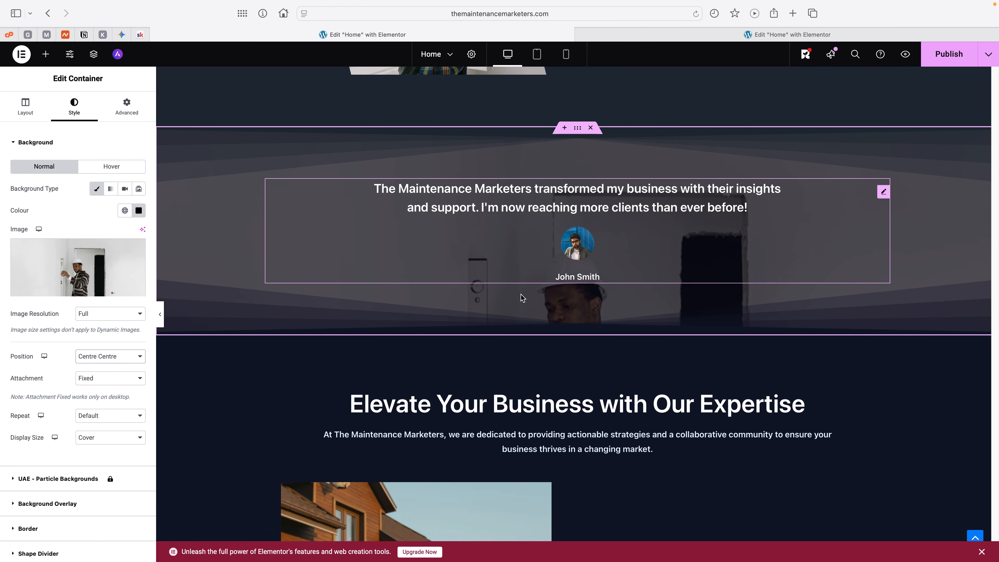
{"action": "scroll", "coordinate": [520, 298], "scroll_direction": "down", "scroll_amount": 4}
{"action": "scroll", "coordinate": [520, 298], "scroll_direction": "up", "scroll_amount": 20}
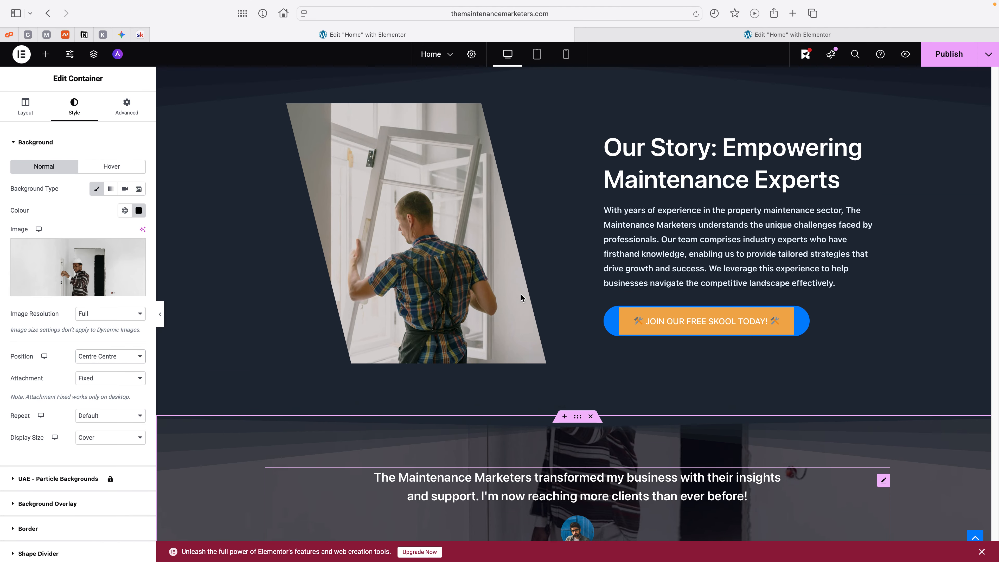
{"action": "scroll", "coordinate": [522, 298], "scroll_direction": "down", "scroll_amount": 15}
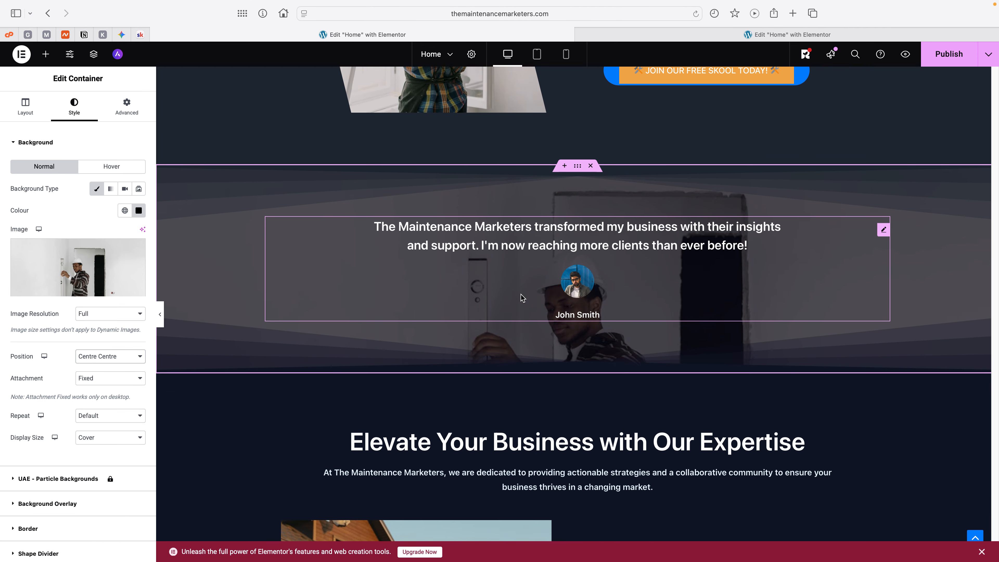
Step: Open the advanced layout settings of the "Elevate Your Business with Our Expertise" image box
{"action": "scroll", "coordinate": [521, 298], "scroll_direction": "down", "scroll_amount": 10}
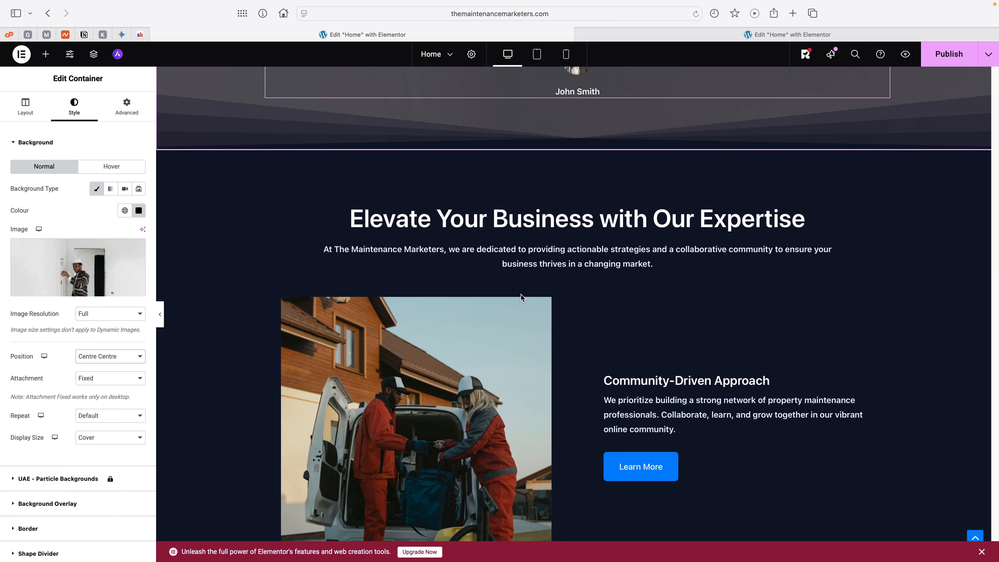
{"action": "scroll", "coordinate": [520, 298], "scroll_direction": "down", "scroll_amount": 2}
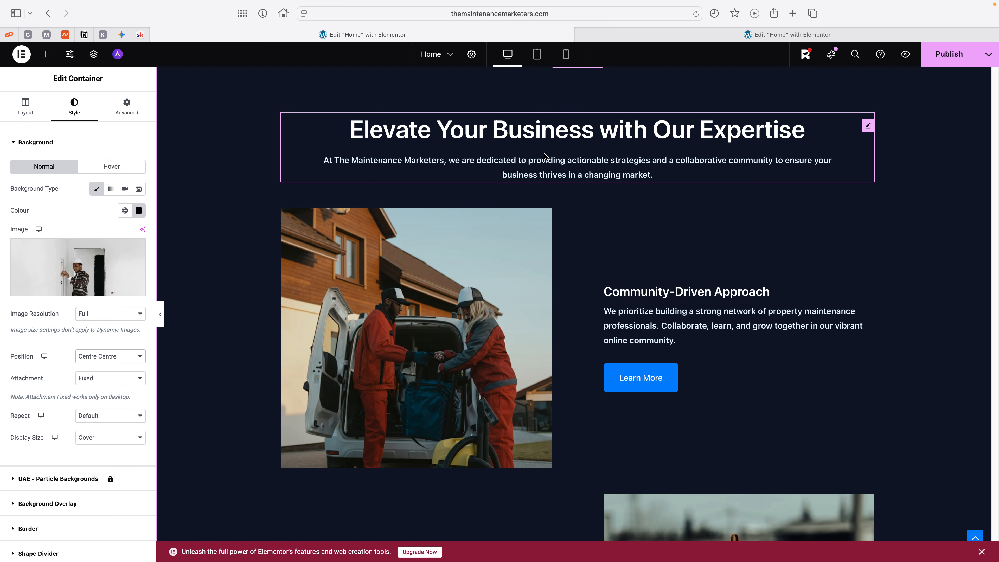
{"action": "scroll", "coordinate": [545, 159], "scroll_direction": "up", "scroll_amount": 3}
{"action": "left_click", "coordinate": [585, 221]}
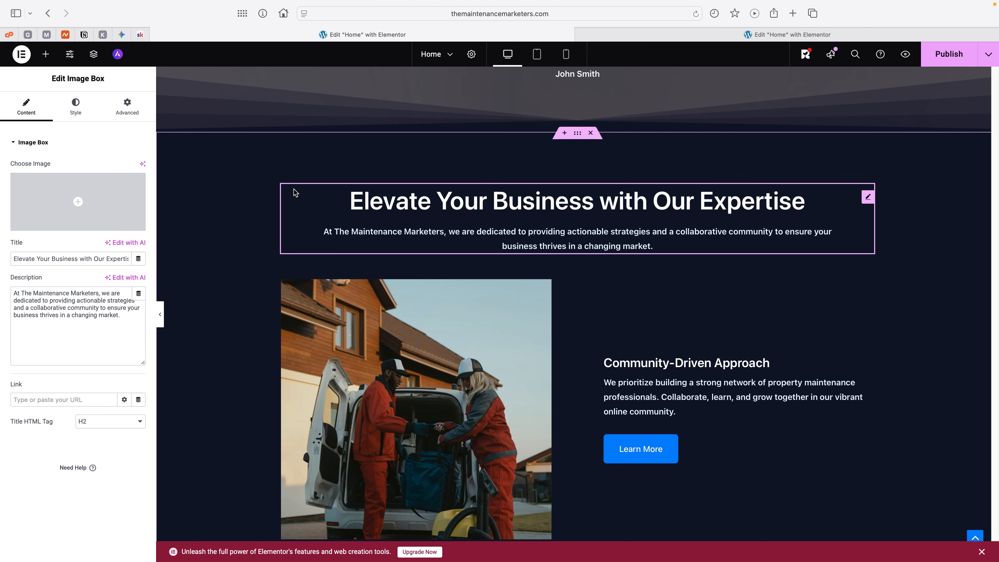
{"action": "left_click", "coordinate": [129, 108]}
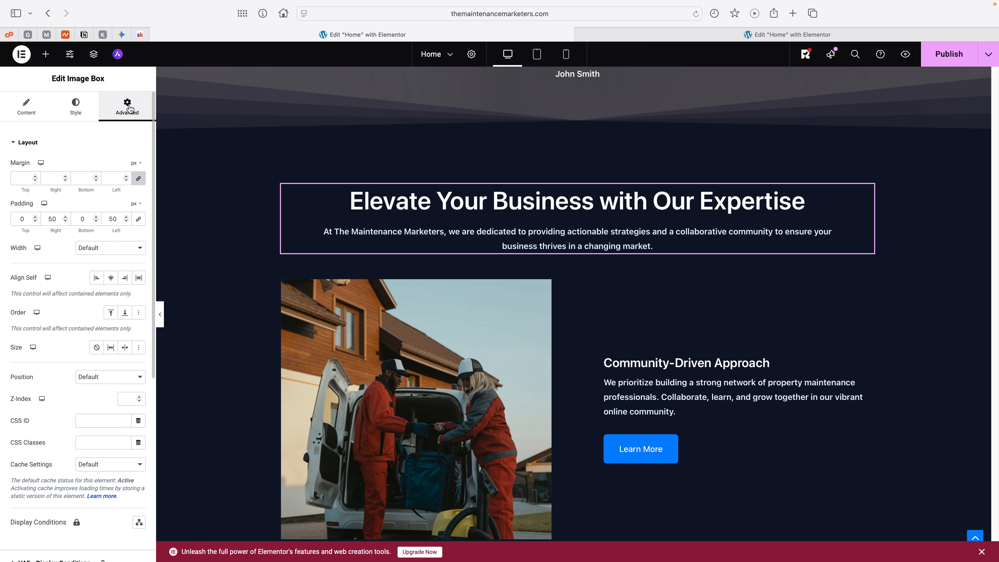
Step: Try 500 px of left and right padding on the "Elevate Your Business" image box
{"action": "left_click", "coordinate": [113, 219]}
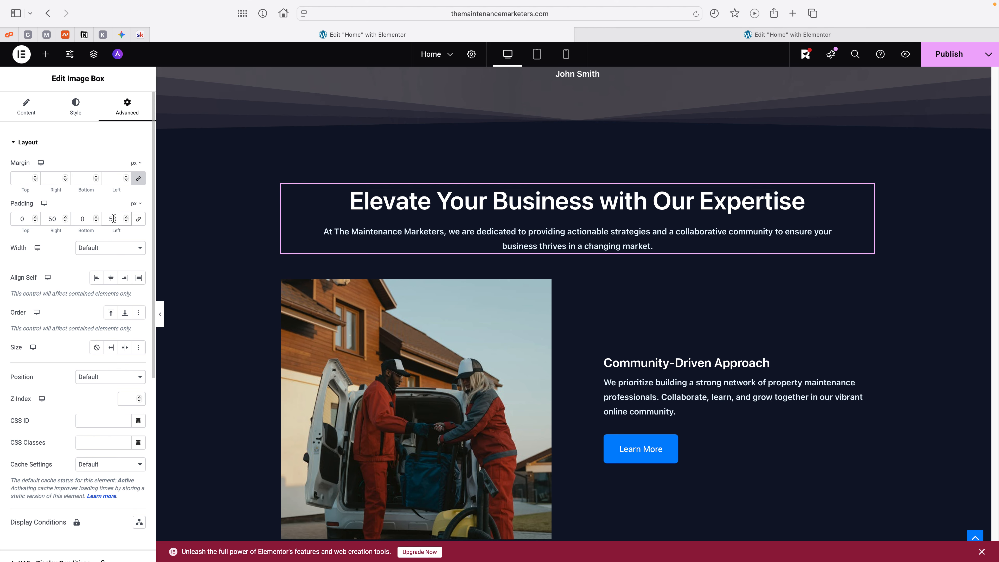
{"action": "type", "text": "0"}
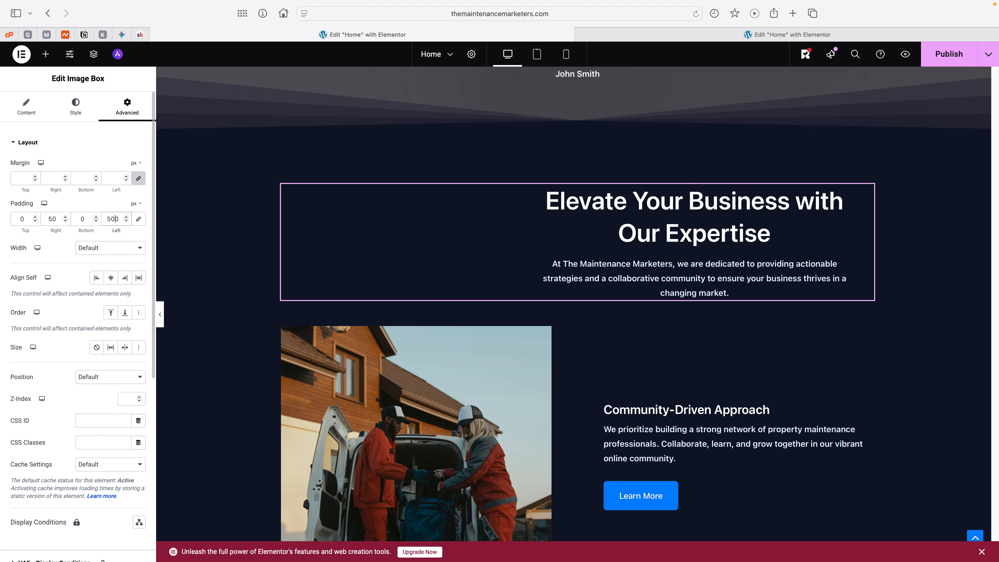
{"action": "left_click", "coordinate": [55, 219]}
{"action": "type", "text": "0"}
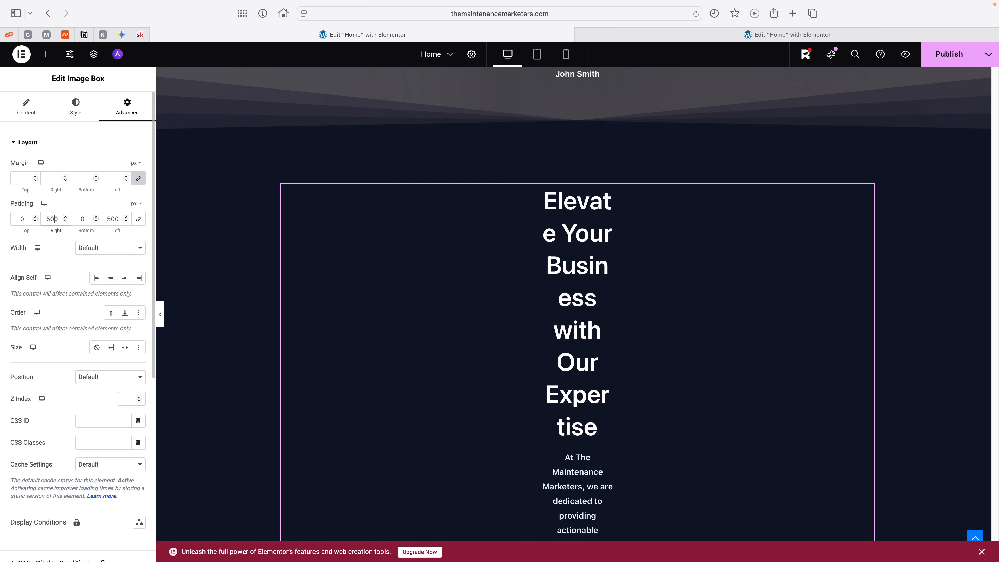
{"action": "key", "text": "BackSpace"}
Step: Set the left and right padding of the "Elevate Your Business" image box to 150 px
{"action": "left_click", "coordinate": [116, 219]}
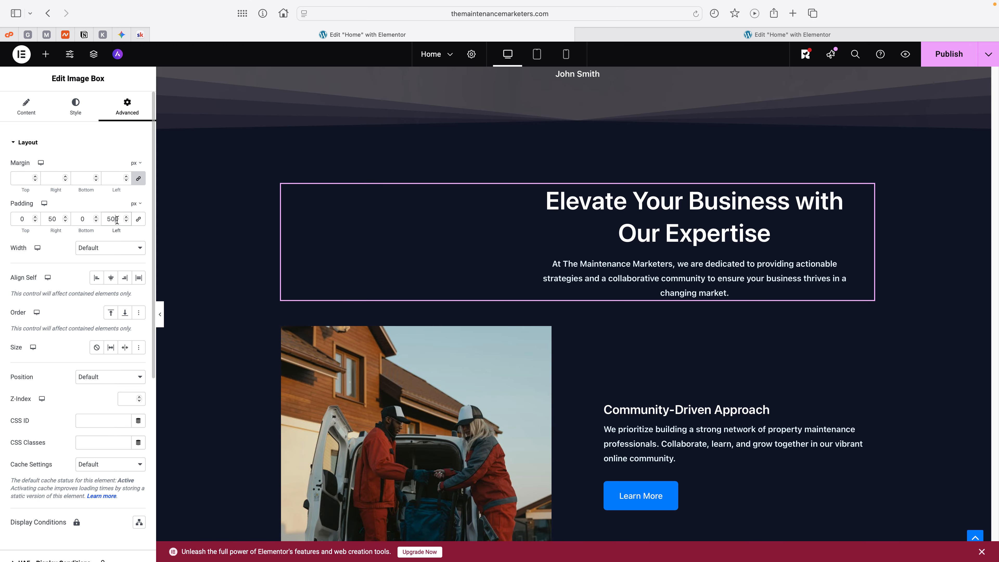
{"action": "key", "text": "BackSpace"}
{"action": "key", "text": "BackSpace"}
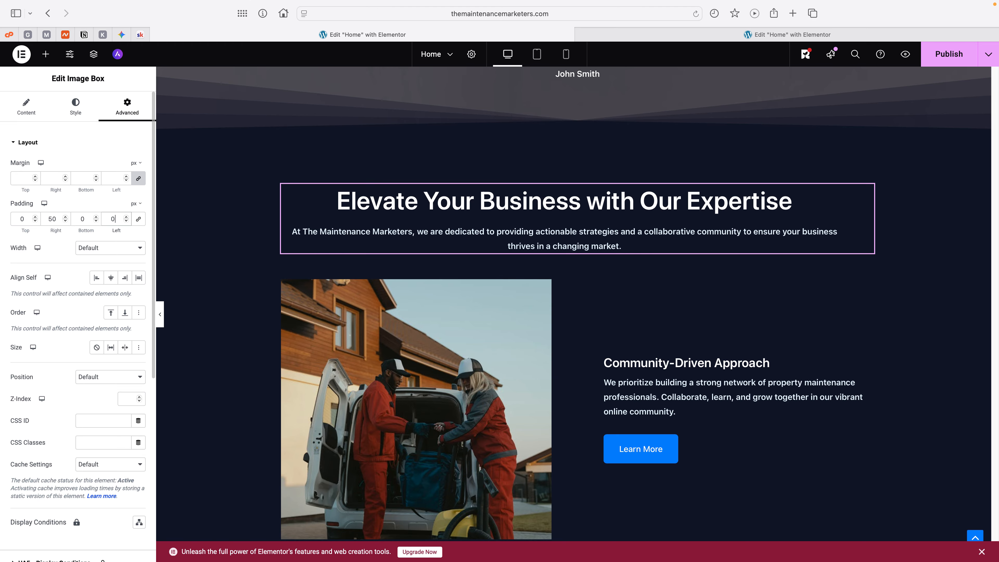
{"action": "type", "text": "150"}
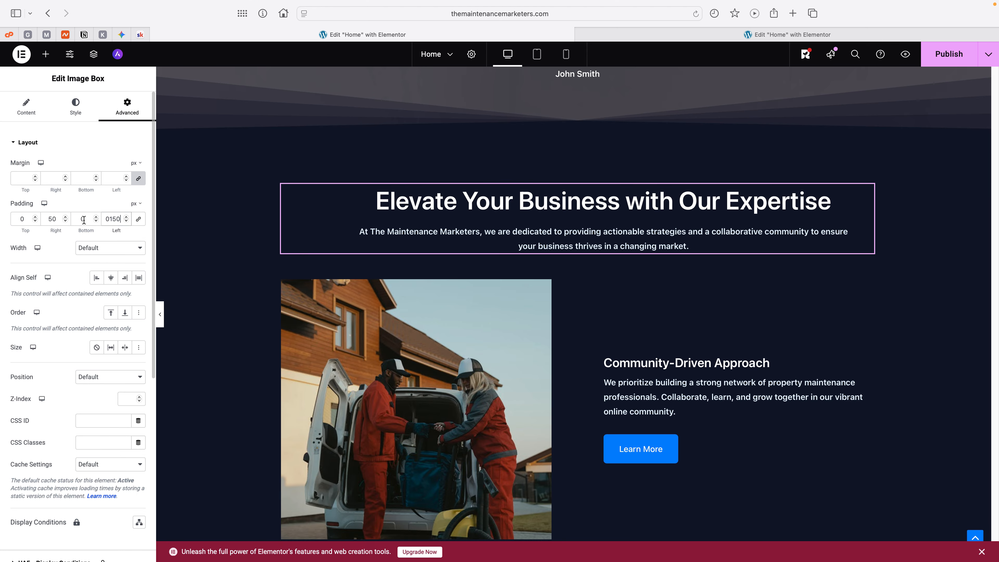
{"action": "left_click", "coordinate": [45, 219]}
{"action": "type", "text": "1"}
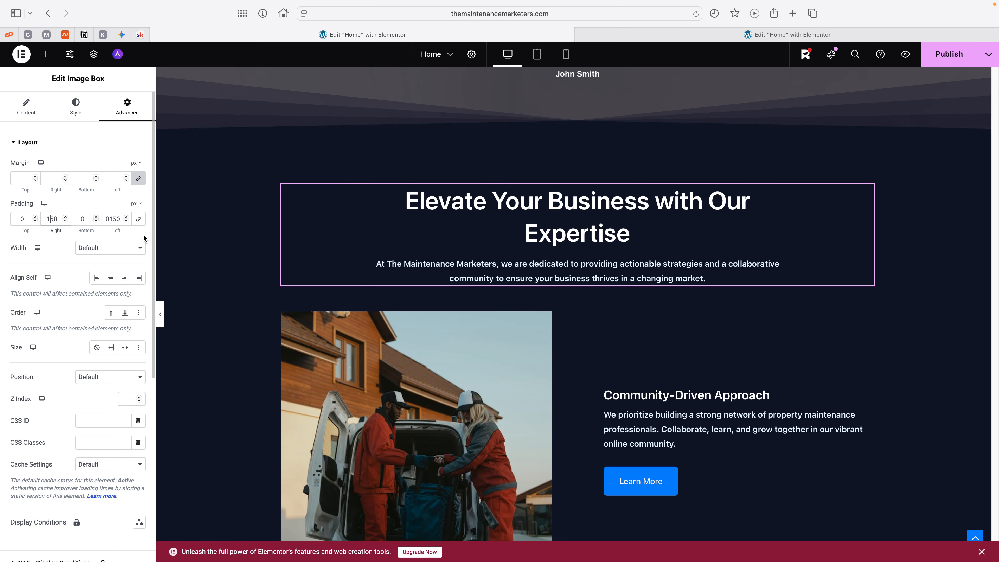
{"action": "left_click", "coordinate": [653, 204]}
{"action": "left_click", "coordinate": [653, 205]}
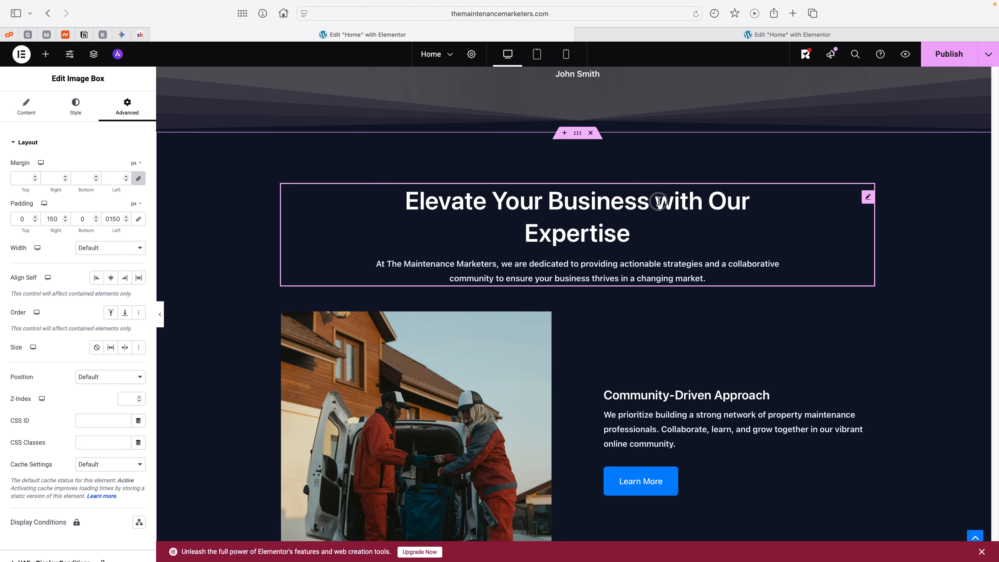
Step: Break the "Elevate Your Business with Our Expertise" heading onto a new line before "with Our Expertise"
{"action": "key", "text": "Return"}
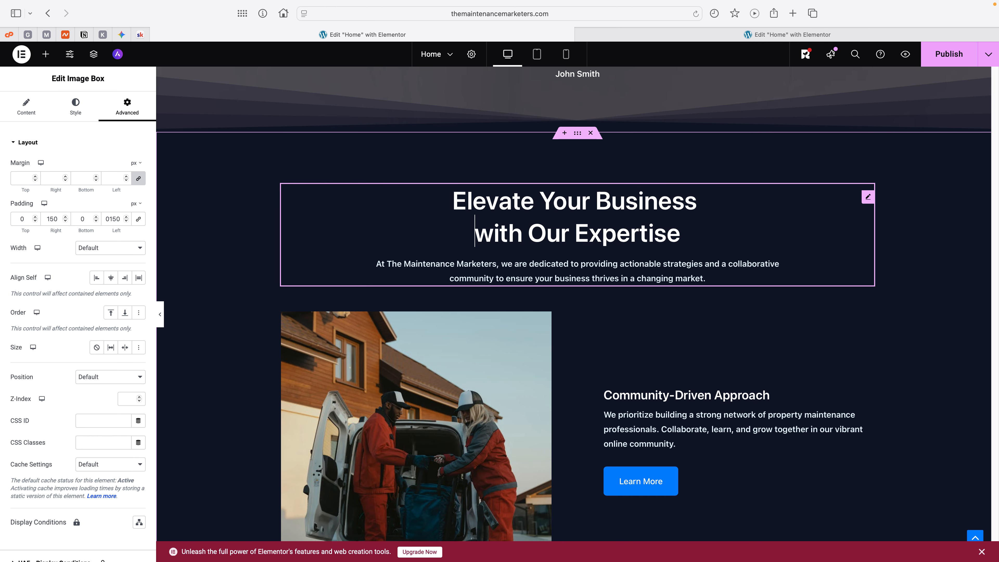
{"action": "scroll", "coordinate": [602, 272], "scroll_direction": "down", "scroll_amount": 1}
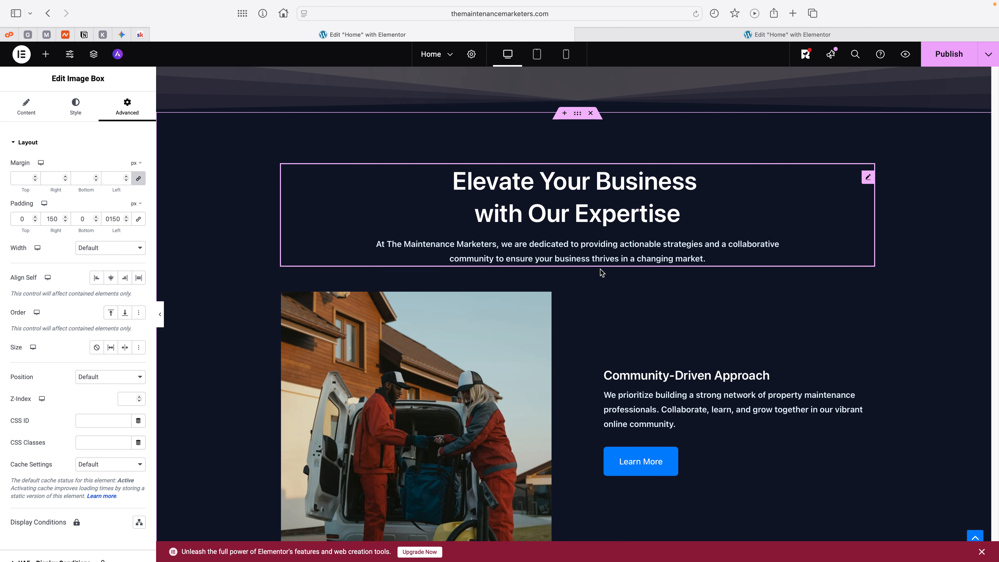
Step: Unlink the border radius values of the image beside "Community-Driven Approach" and set its top radius to 350 px
{"action": "scroll", "coordinate": [601, 272], "scroll_direction": "down", "scroll_amount": 5}
{"action": "left_click", "coordinate": [441, 304]}
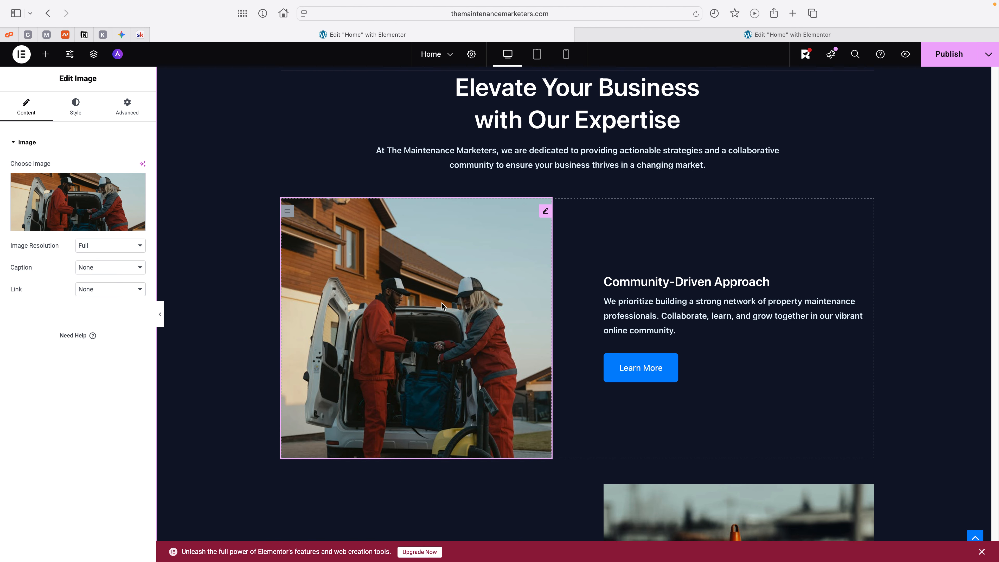
{"action": "left_click", "coordinate": [81, 113]}
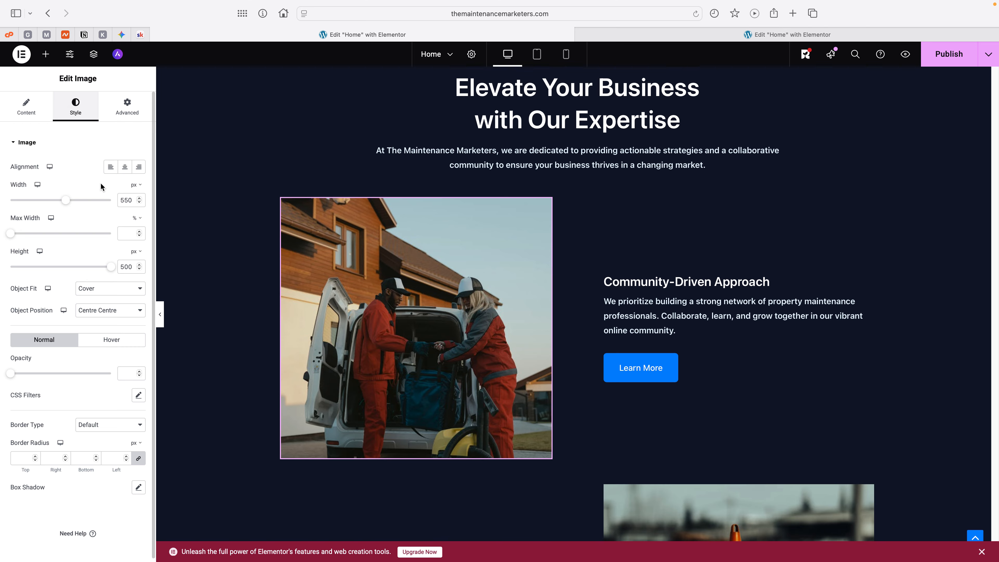
{"action": "scroll", "coordinate": [75, 338], "scroll_direction": "down", "scroll_amount": 1}
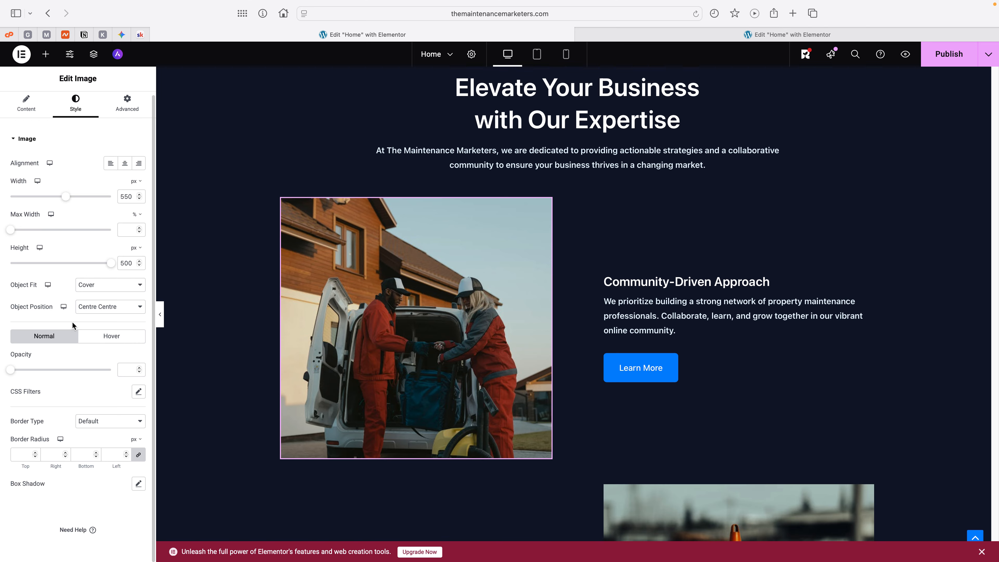
{"action": "left_click", "coordinate": [94, 420]}
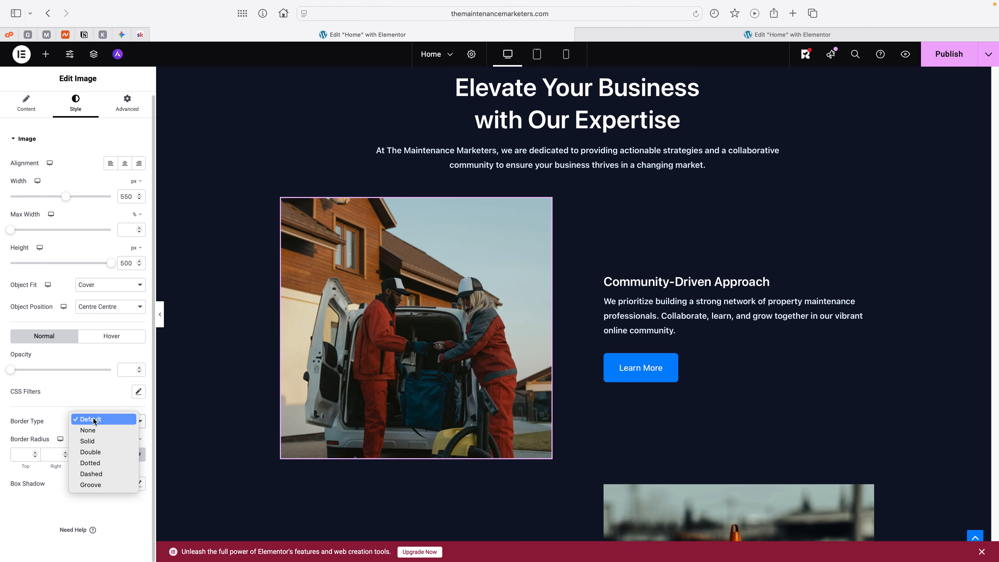
{"action": "left_click", "coordinate": [94, 419]}
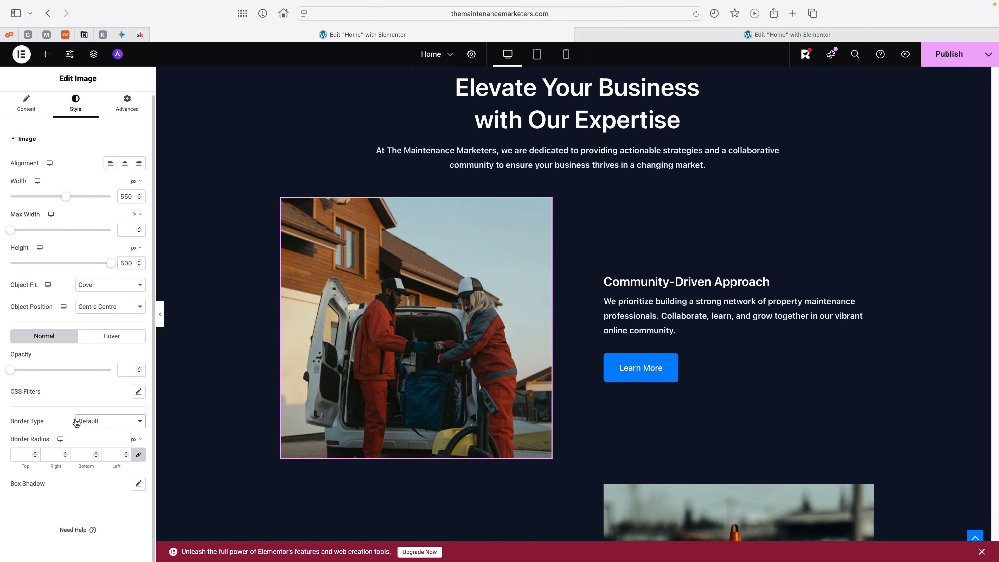
{"action": "left_click", "coordinate": [139, 456]}
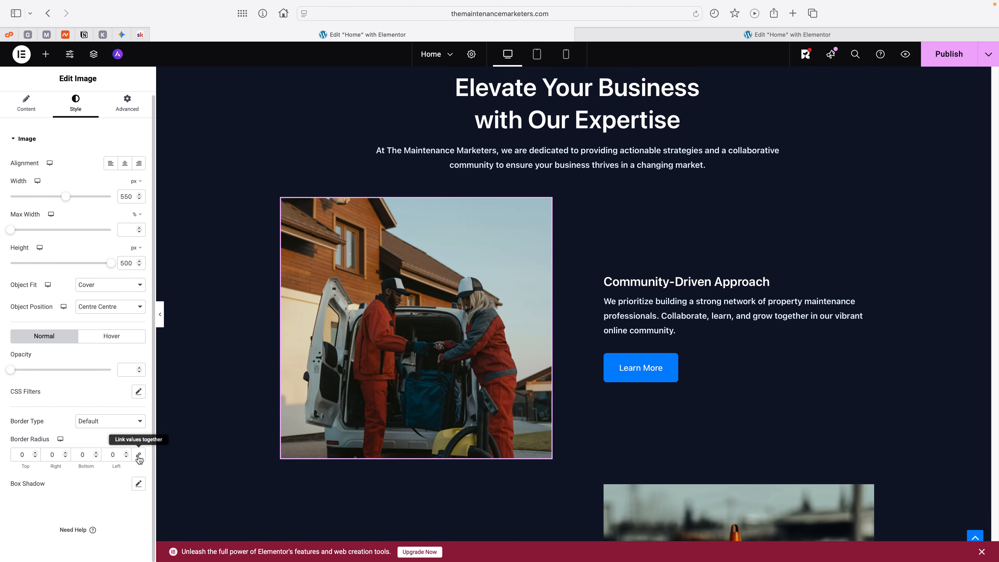
{"action": "left_click", "coordinate": [19, 455]}
{"action": "type", "text": "35"}
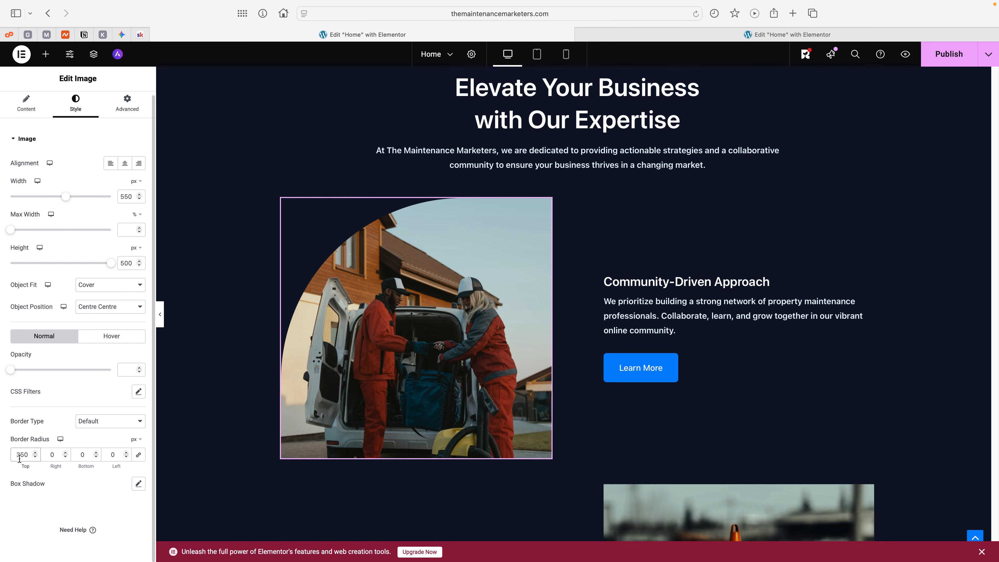
Step: Set the right border radius of the image beside "Community-Driven Approach" to 20 px and the bottom radius to 90 px
{"action": "left_click", "coordinate": [47, 455]}
{"action": "type", "text": "2"}
{"action": "left_click", "coordinate": [77, 454]}
{"action": "type", "text": "400"}
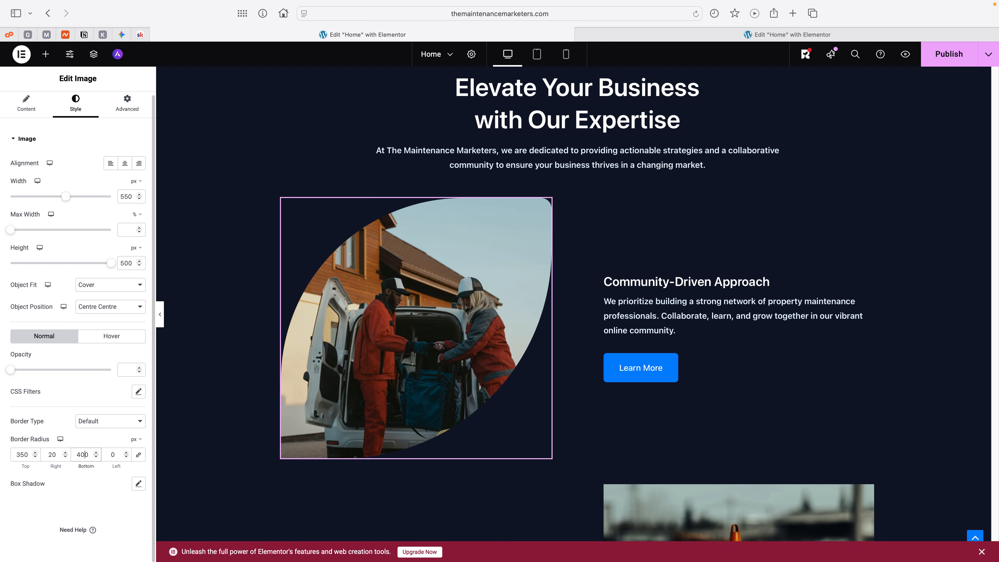
{"action": "key", "text": "BackSpace"}
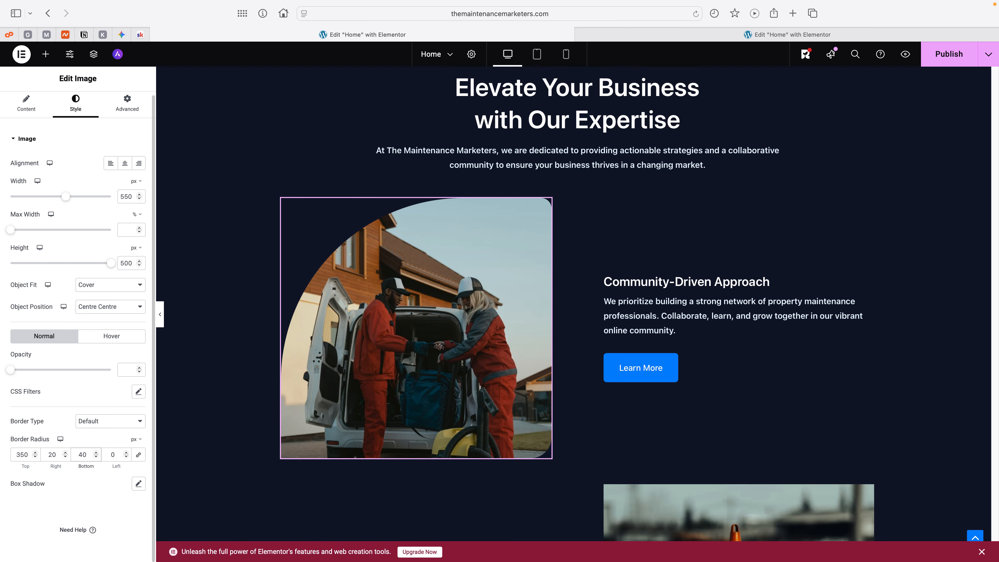
{"action": "key", "text": "BackSpace"}
{"action": "type", "text": "0"}
{"action": "type", "text": "9"}
Step: Set the left border radius of the image beside "Community-Driven Approach" to 70 px and review the rounded shape
{"action": "left_click", "coordinate": [110, 455]}
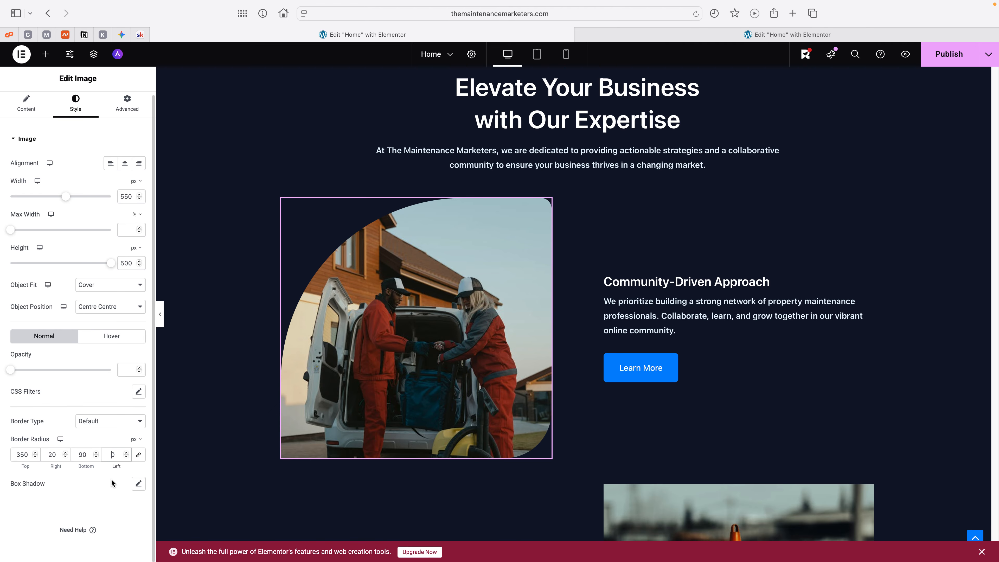
{"action": "type", "text": "700"}
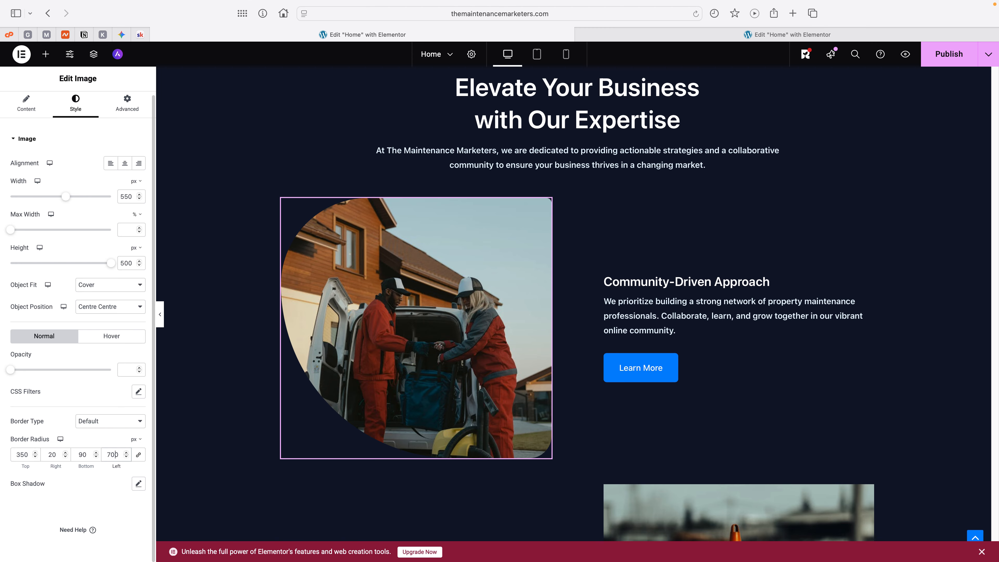
{"action": "key", "text": "BackSpace"}
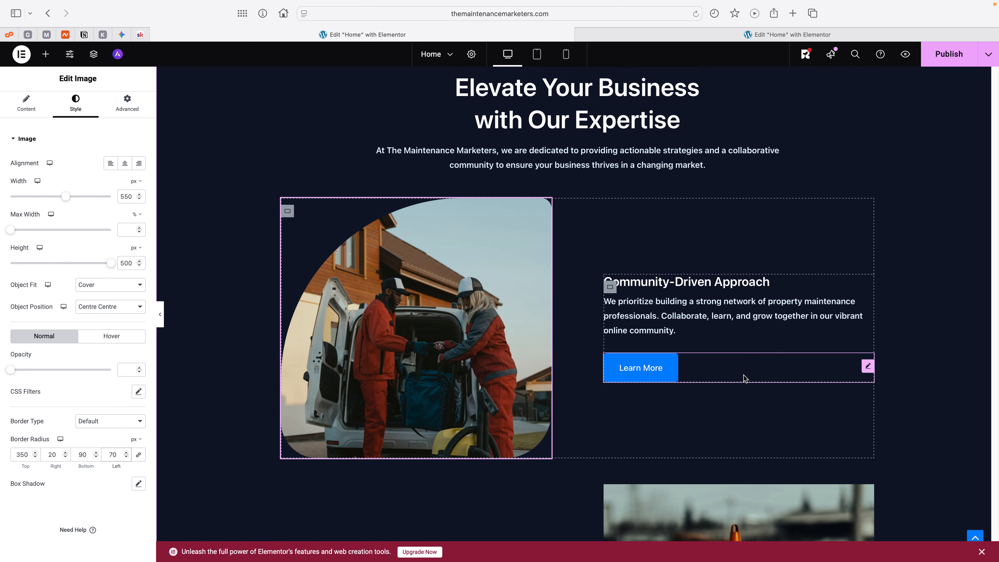
{"action": "left_click", "coordinate": [753, 330]}
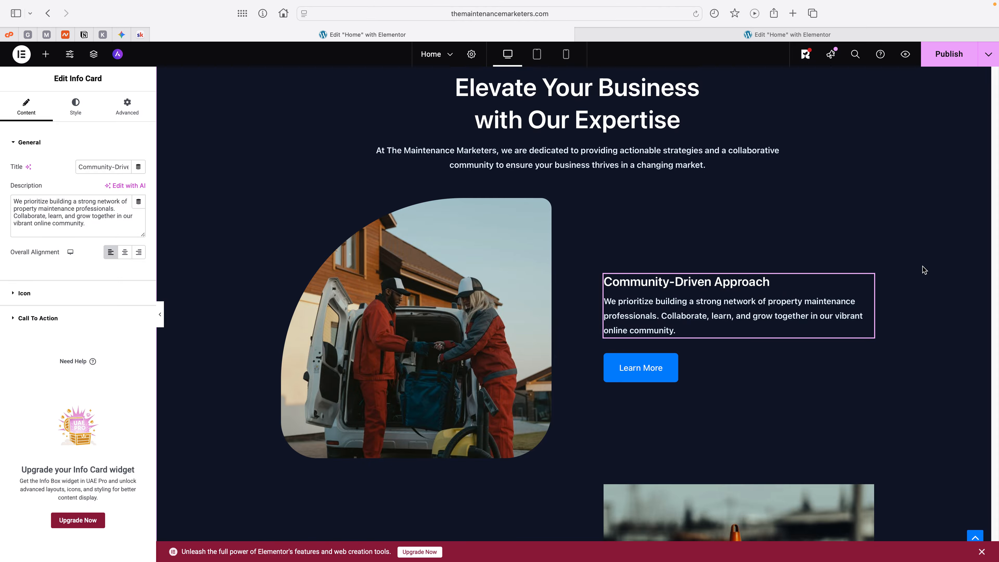
{"action": "scroll", "coordinate": [922, 259], "scroll_direction": "down", "scroll_amount": 2}
{"action": "scroll", "coordinate": [923, 268], "scroll_direction": "up", "scroll_amount": 4}
{"action": "scroll", "coordinate": [924, 270], "scroll_direction": "down", "scroll_amount": 5}
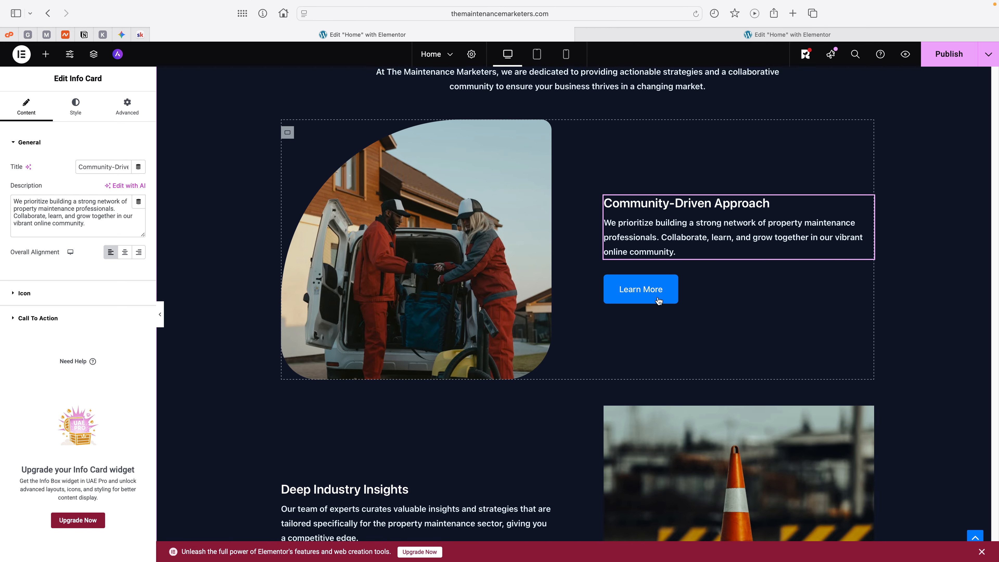
Step: Try to copy the label of the hero section's "JOIN OUR FREE SKOOL TODAY!" button
{"action": "scroll", "coordinate": [667, 289], "scroll_direction": "up", "scroll_amount": 15}
{"action": "scroll", "coordinate": [667, 288], "scroll_direction": "up", "scroll_amount": 18}
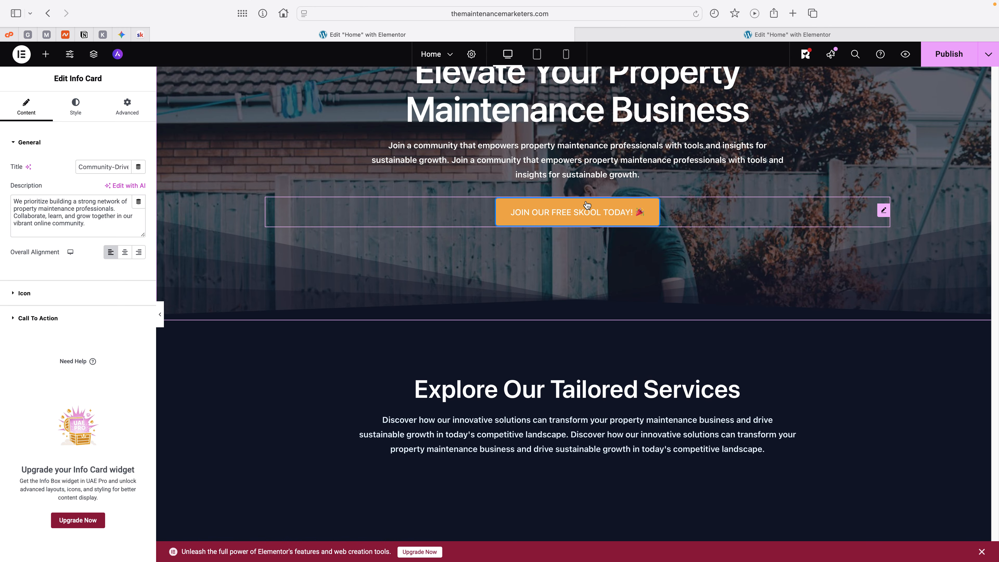
{"action": "left_click", "coordinate": [587, 205]}
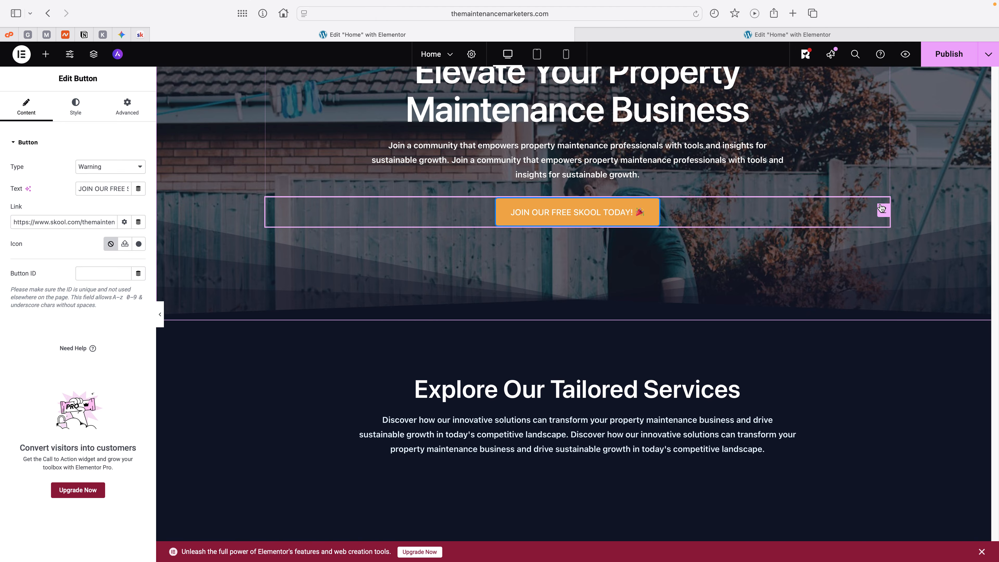
{"action": "triple_click", "coordinate": [602, 211]}
{"action": "right_click", "coordinate": [601, 211]}
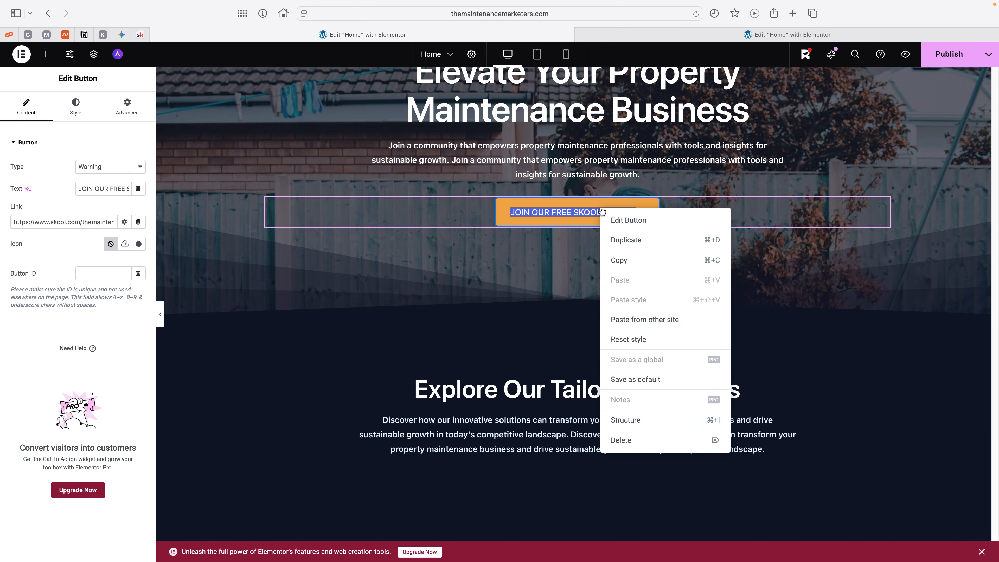
{"action": "key", "text": "Escape"}
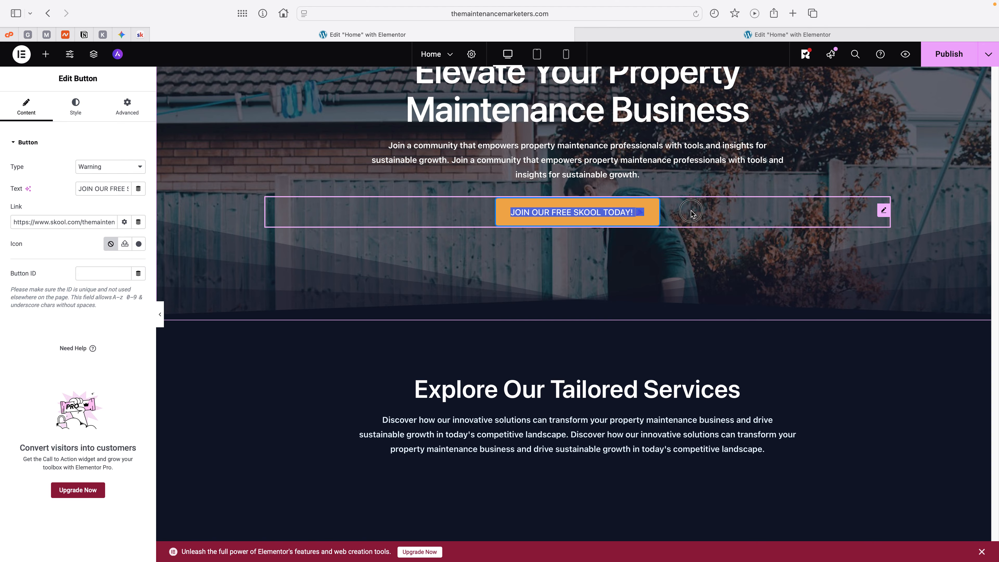
{"action": "left_click", "coordinate": [637, 216]}
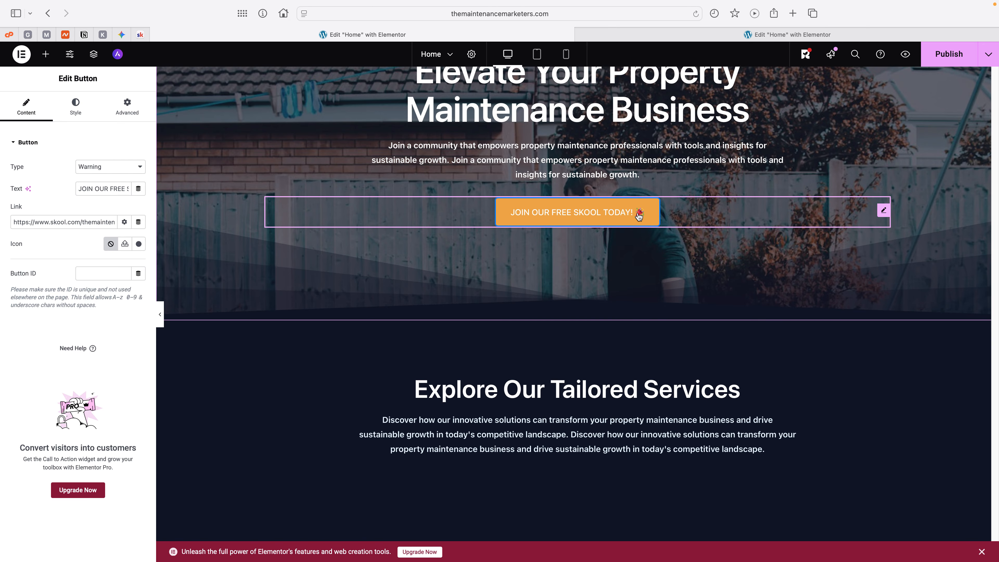
{"action": "right_click", "coordinate": [638, 215]}
{"action": "key", "text": "Escape"}
{"action": "right_click", "coordinate": [639, 216]}
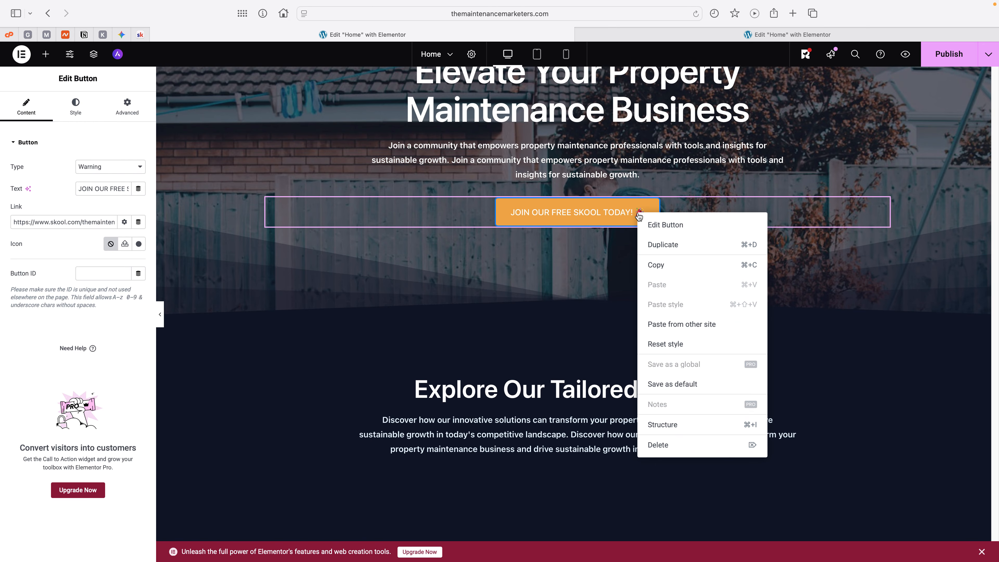
{"action": "key", "text": "Escape"}
{"action": "right_click", "coordinate": [642, 217]}
{"action": "key", "text": "Escape"}
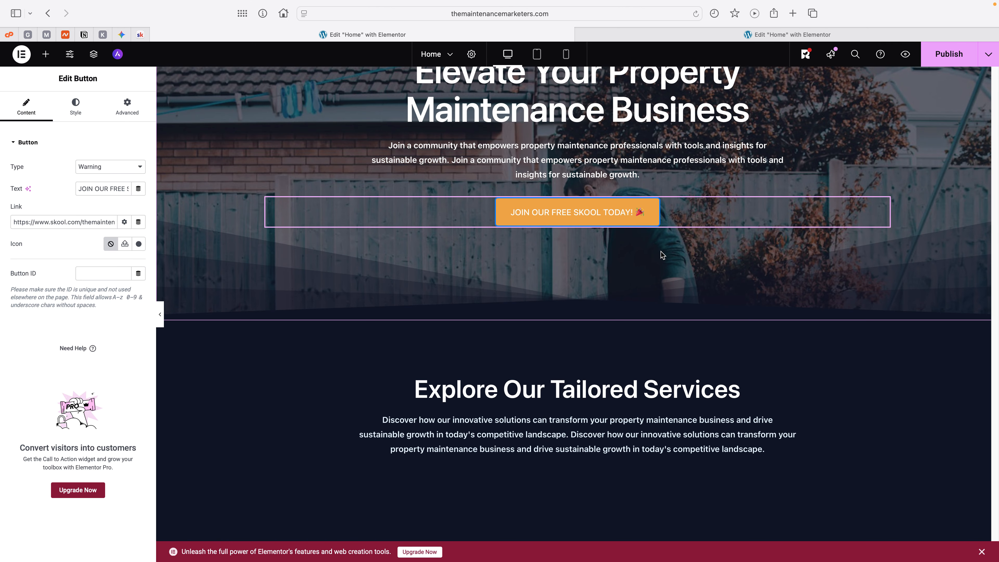
{"action": "right_click", "coordinate": [641, 216]}
{"action": "key", "text": "Escape"}
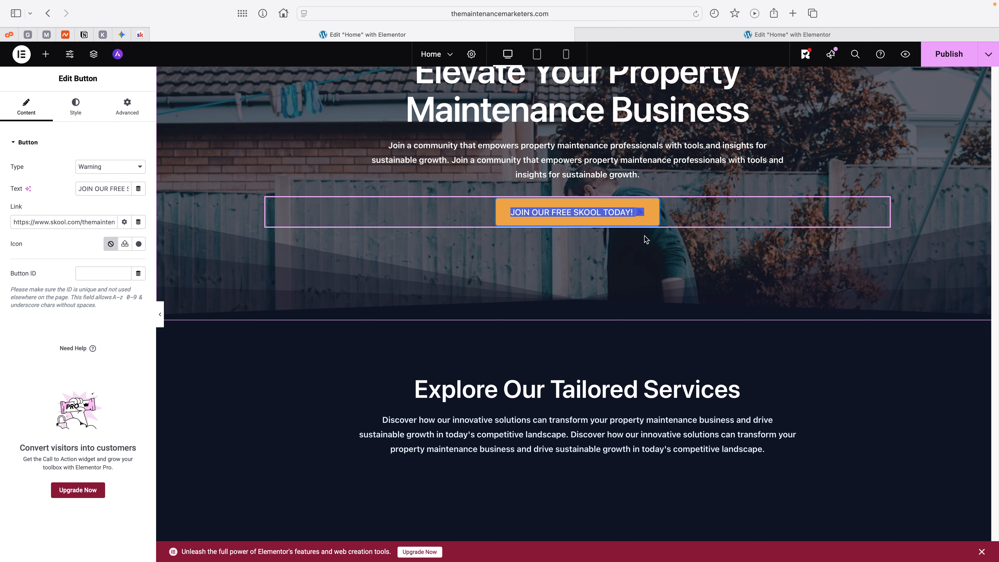
{"action": "left_click", "coordinate": [696, 218]}
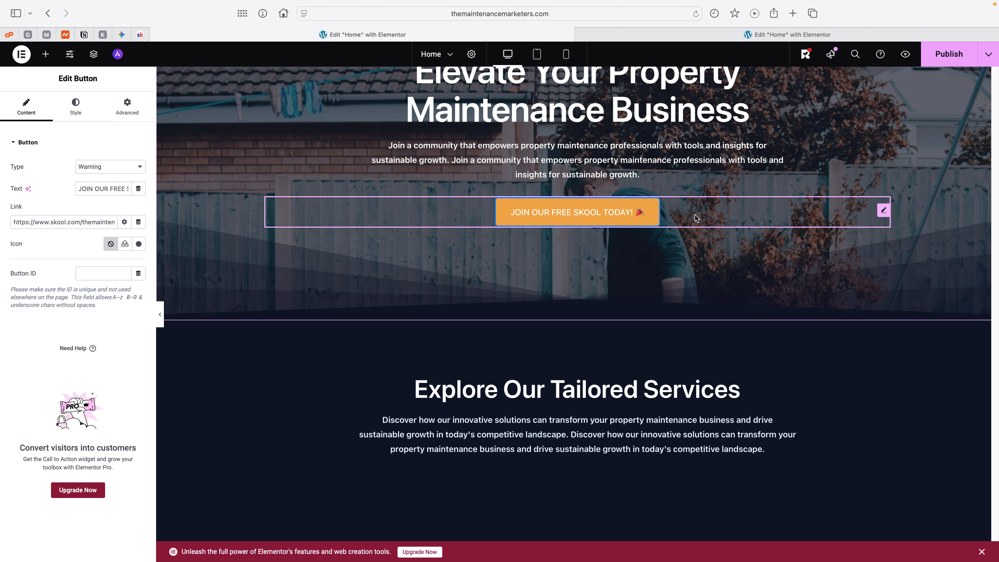
{"action": "right_click", "coordinate": [604, 208]}
{"action": "key", "text": "Escape"}
Step: Set the type of the "Learn More" button under "Community-Driven Approach" to Warning
{"action": "scroll", "coordinate": [605, 232], "scroll_direction": "down", "scroll_amount": 15}
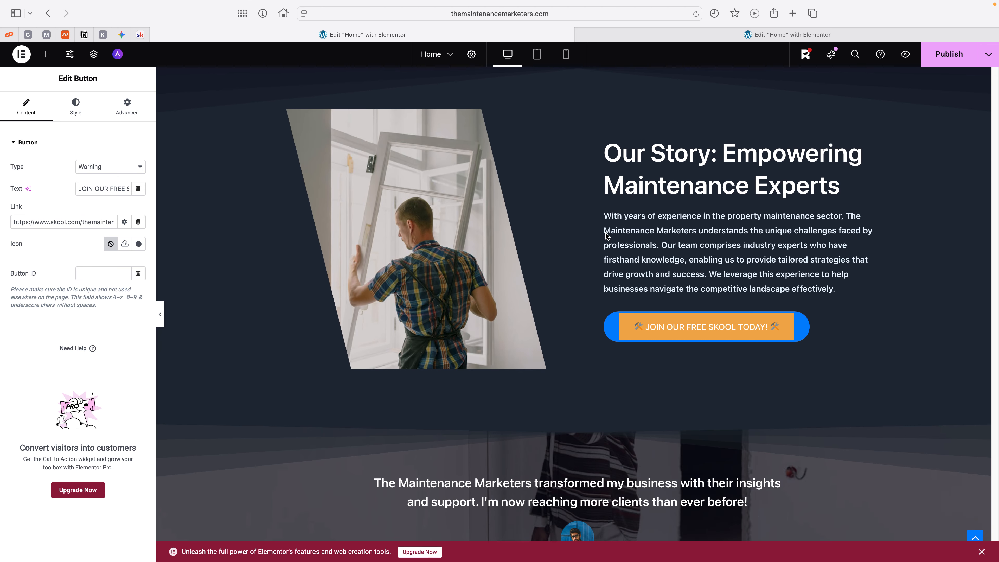
{"action": "scroll", "coordinate": [605, 232], "scroll_direction": "down", "scroll_amount": 10}
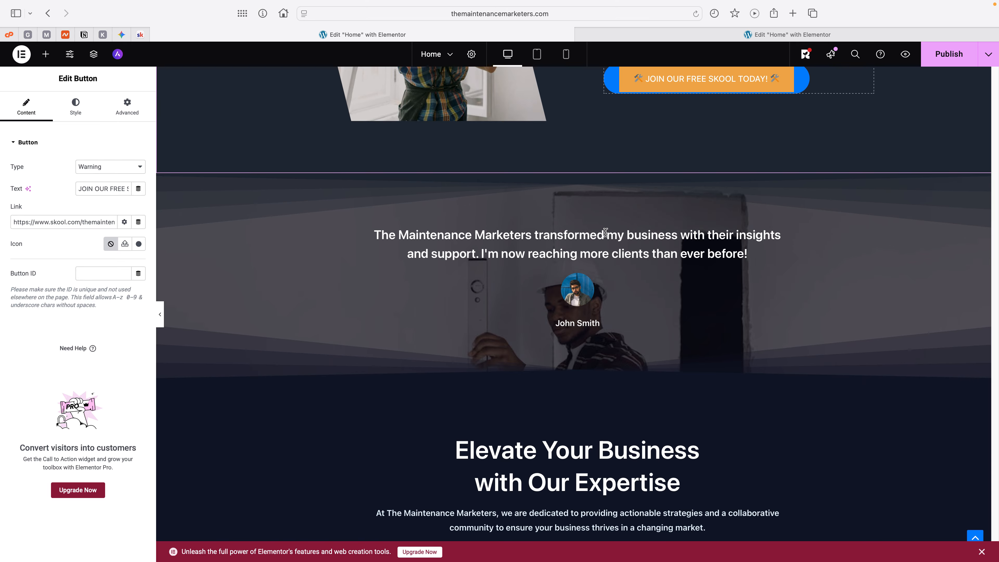
{"action": "scroll", "coordinate": [605, 233], "scroll_direction": "down", "scroll_amount": 8}
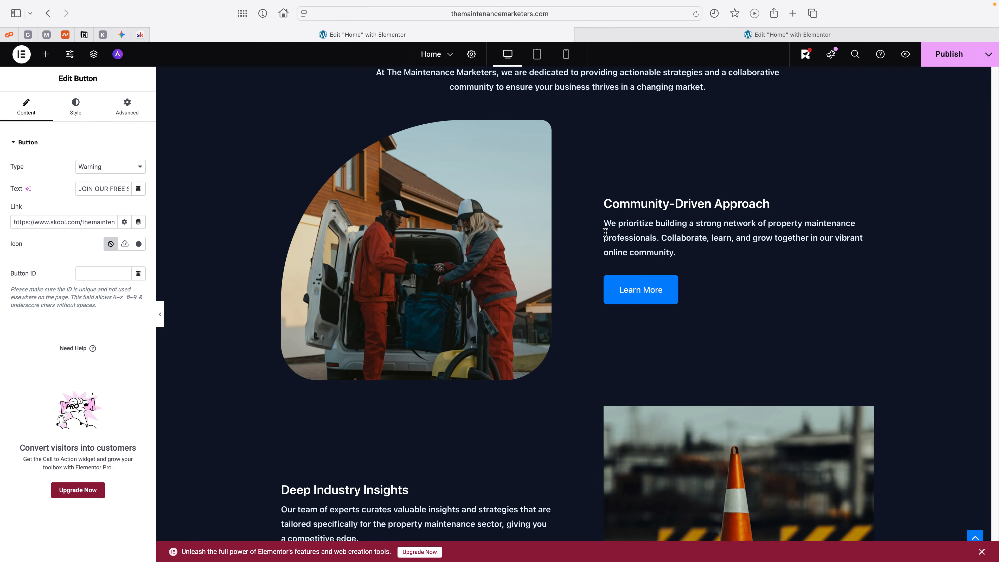
{"action": "scroll", "coordinate": [605, 233], "scroll_direction": "down", "scroll_amount": 1}
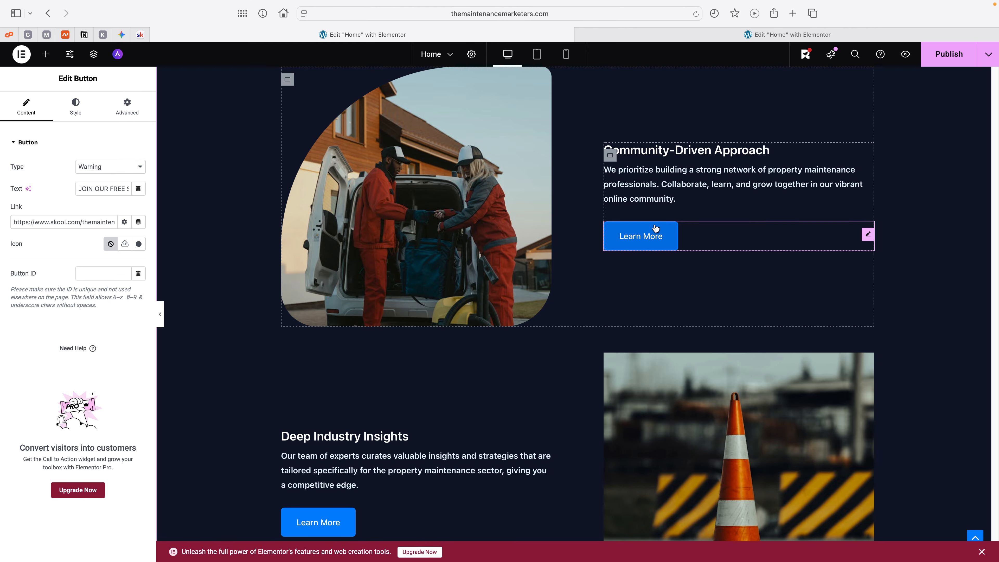
{"action": "left_click", "coordinate": [638, 238]}
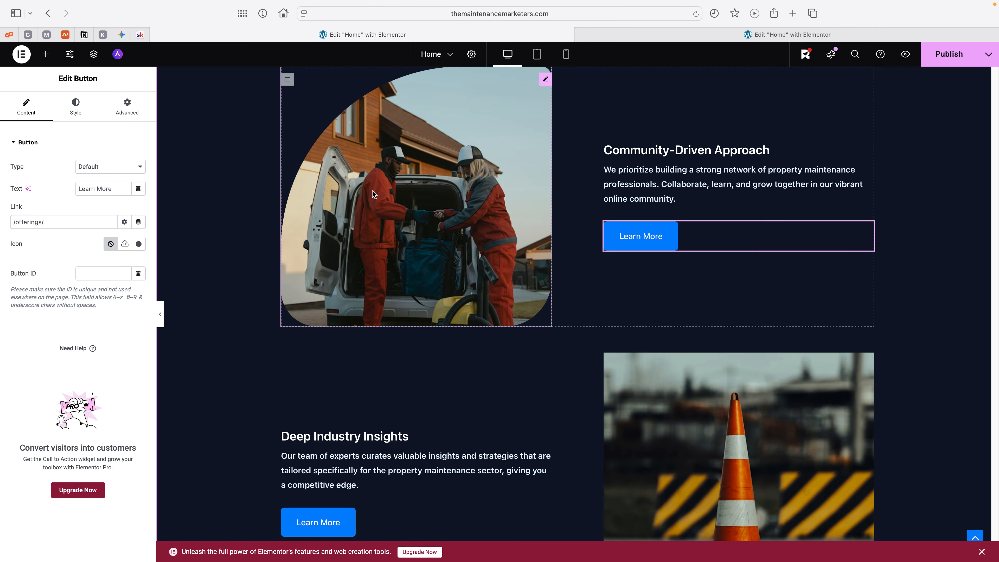
{"action": "left_click", "coordinate": [141, 169]}
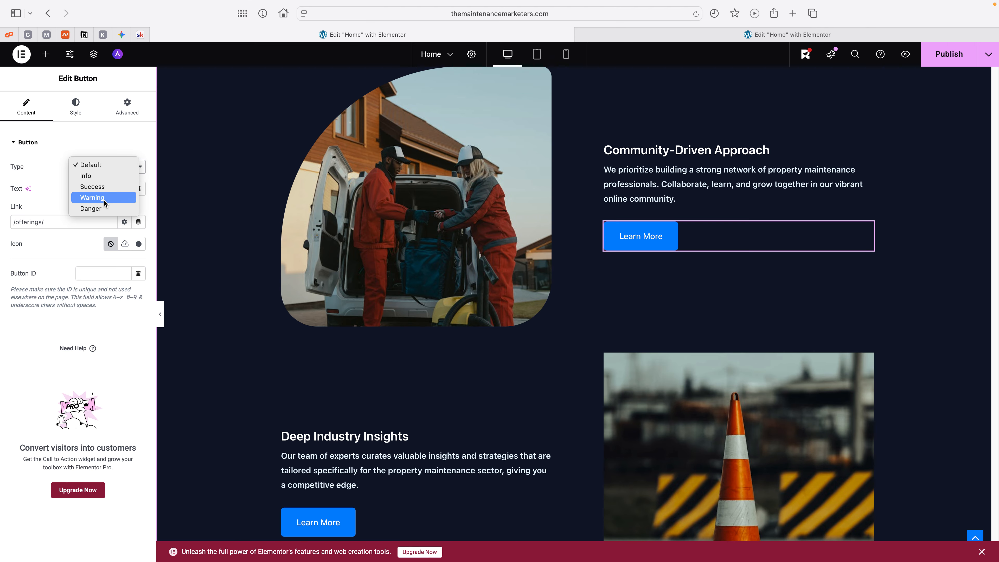
{"action": "left_click", "coordinate": [95, 197]}
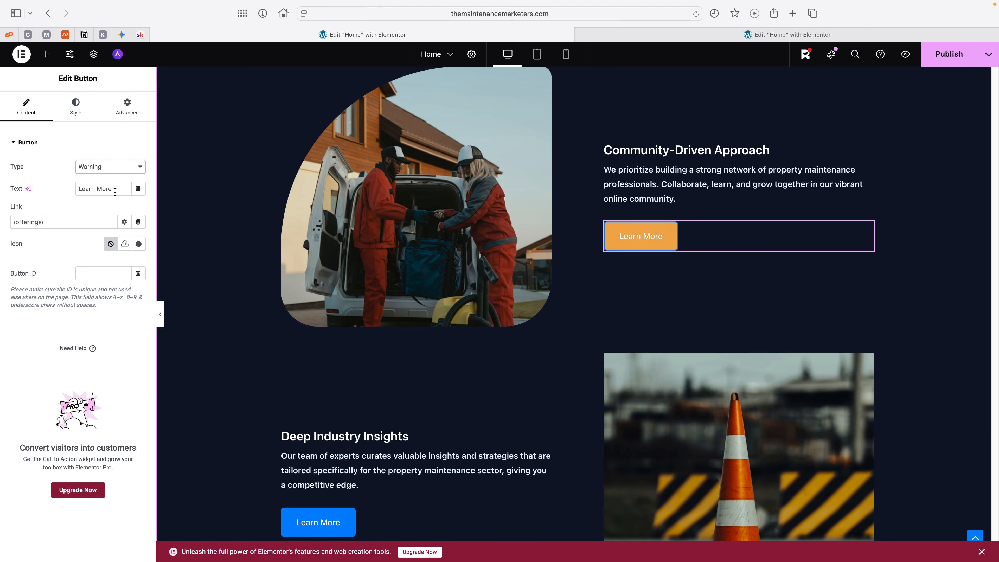
Step: Change the label of the "Learn More" button under "Community-Driven Approach" to "JOIN OUR FREE COMMUNITY TODAY!"
{"action": "left_click_drag", "start_coordinate": [119, 189], "coordinate": [76, 189]}
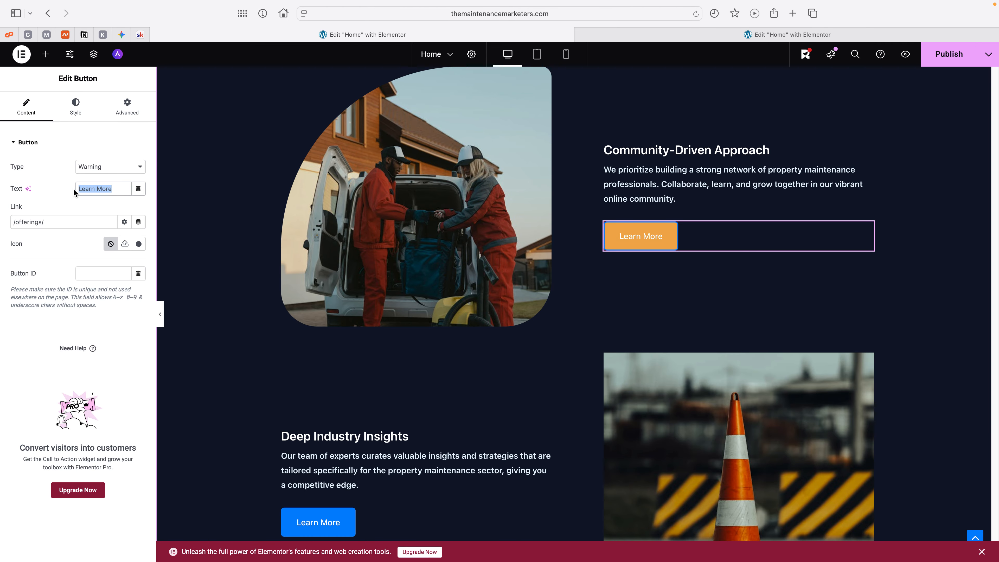
{"action": "type", "text": "JOIN"}
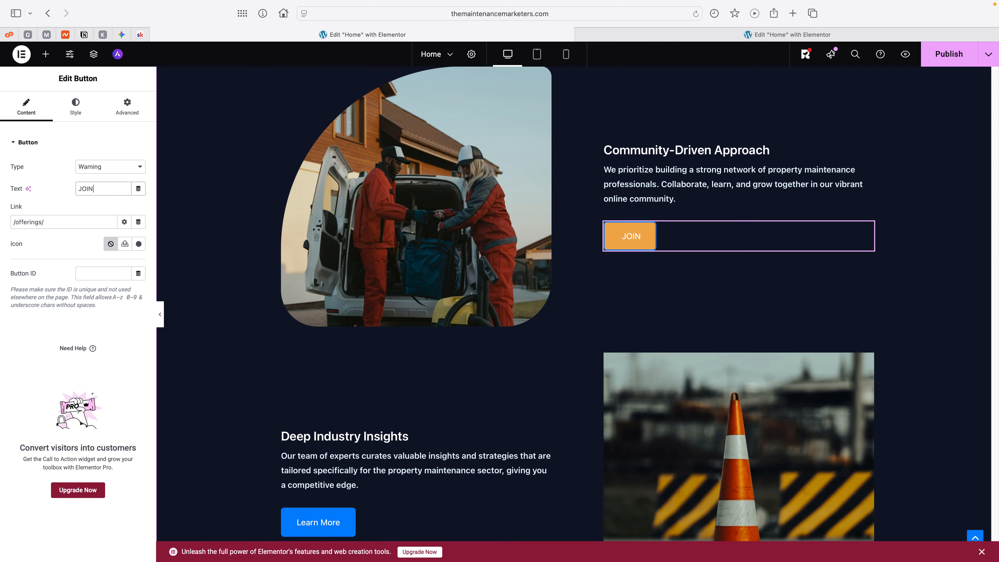
{"action": "type", "text": " OUR FRE"}
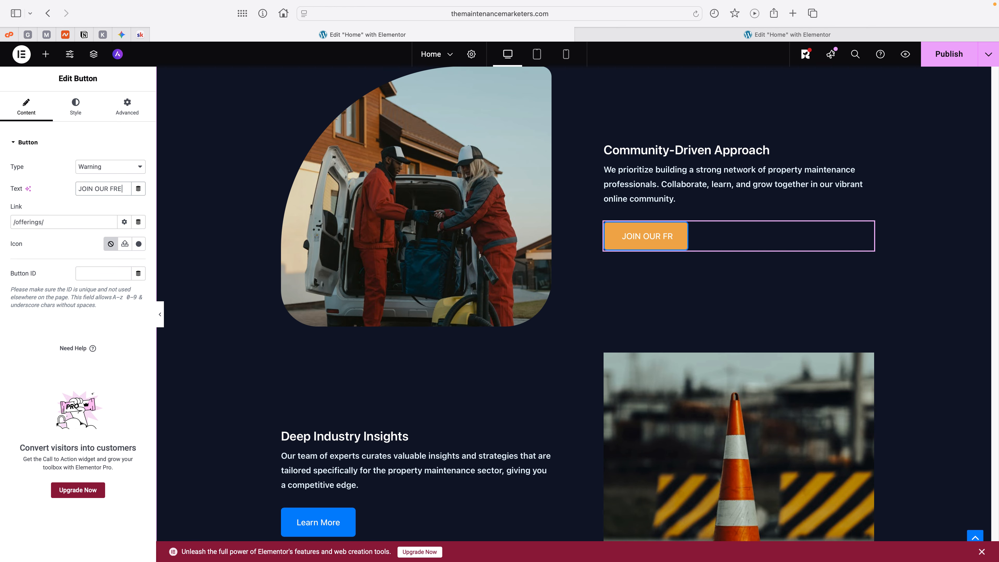
{"action": "type", "text": "E COMU"}
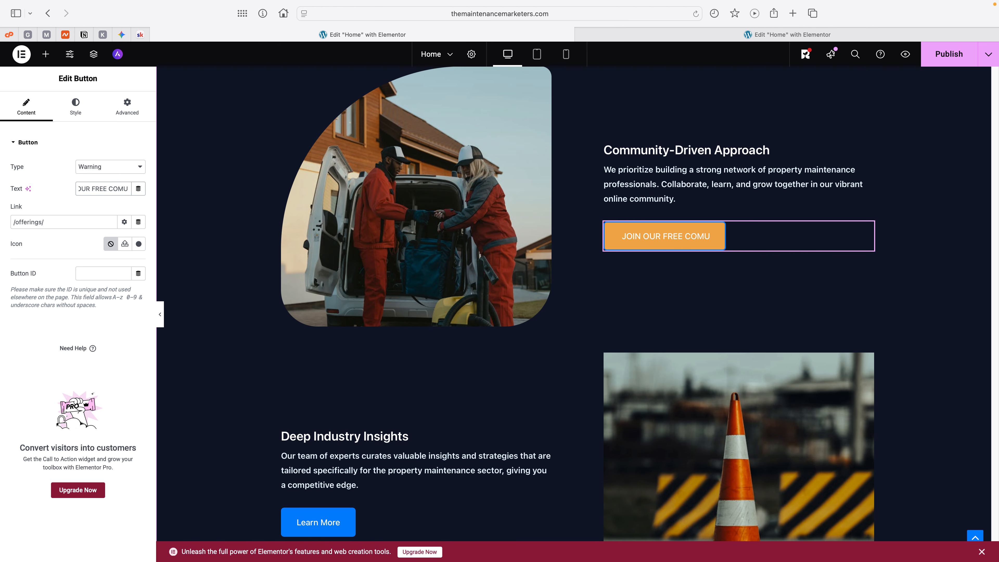
{"action": "key", "text": "BackSpace"}
{"action": "type", "text": "MUNIT"}
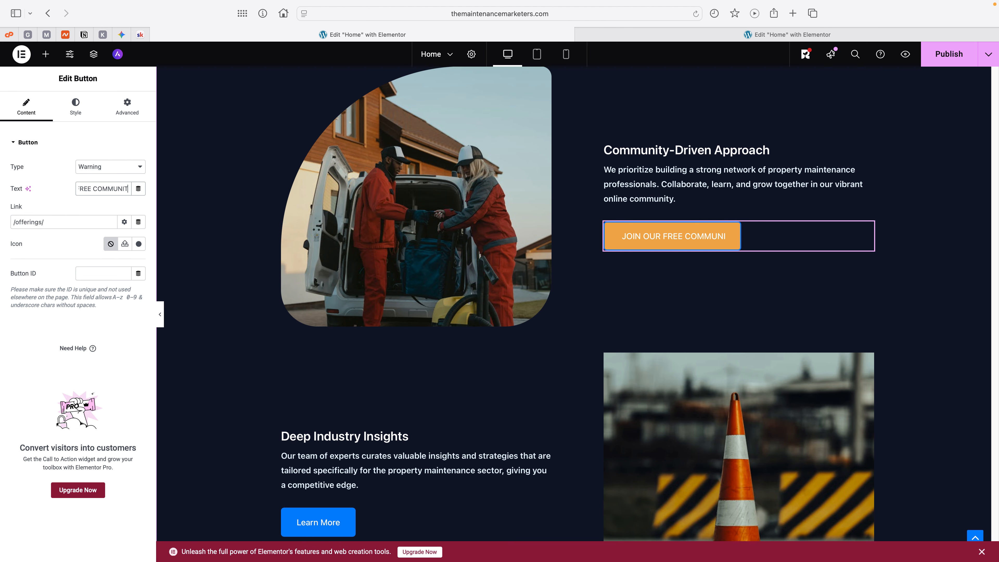
{"action": "type", "text": "Y TODAY"}
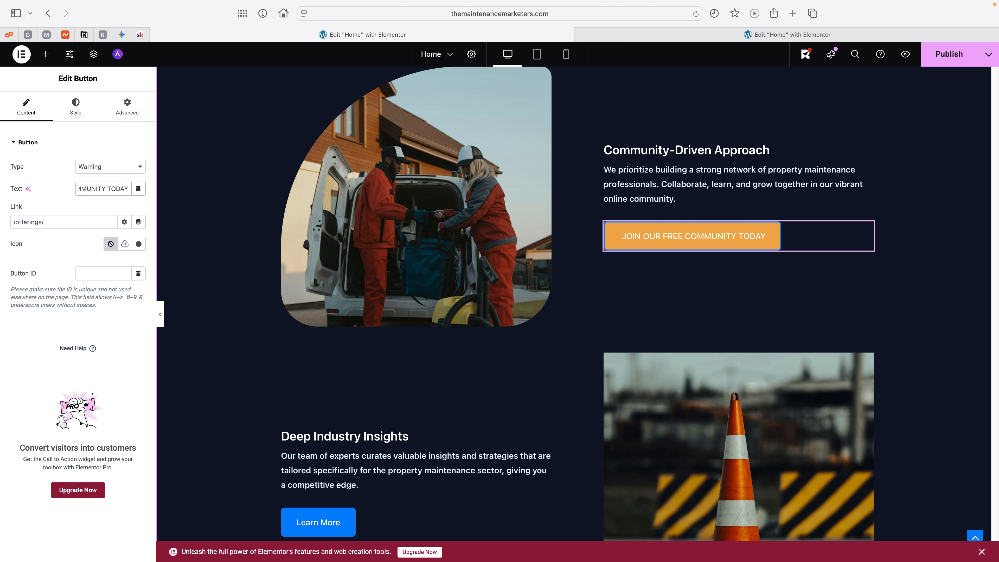
{"action": "type", "text": "!"}
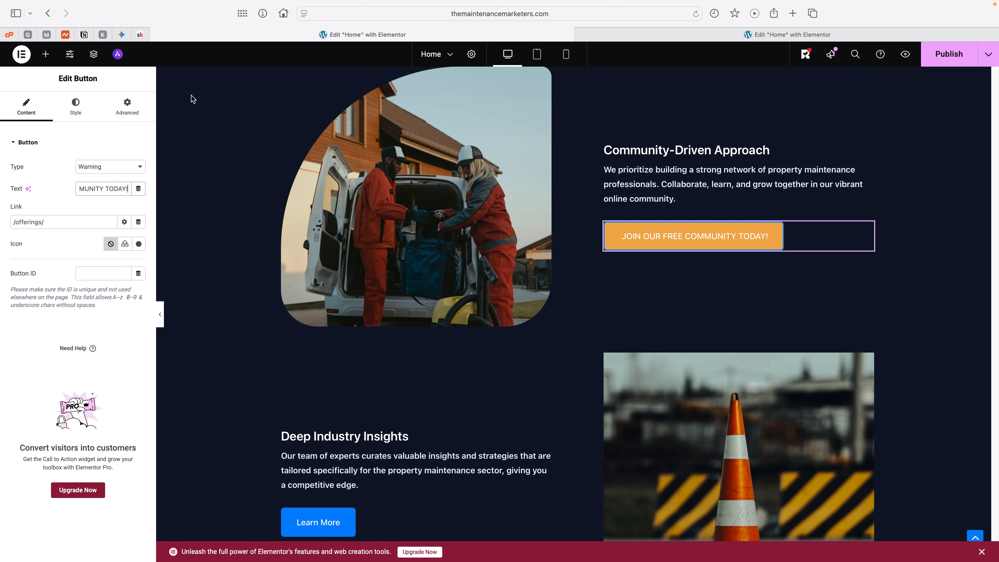
Step: Copy the About page link from the Skool community and set it as the link of the "JOIN OUR FREE COMMUNITY TODAY!" button
{"action": "left_click", "coordinate": [134, 34]}
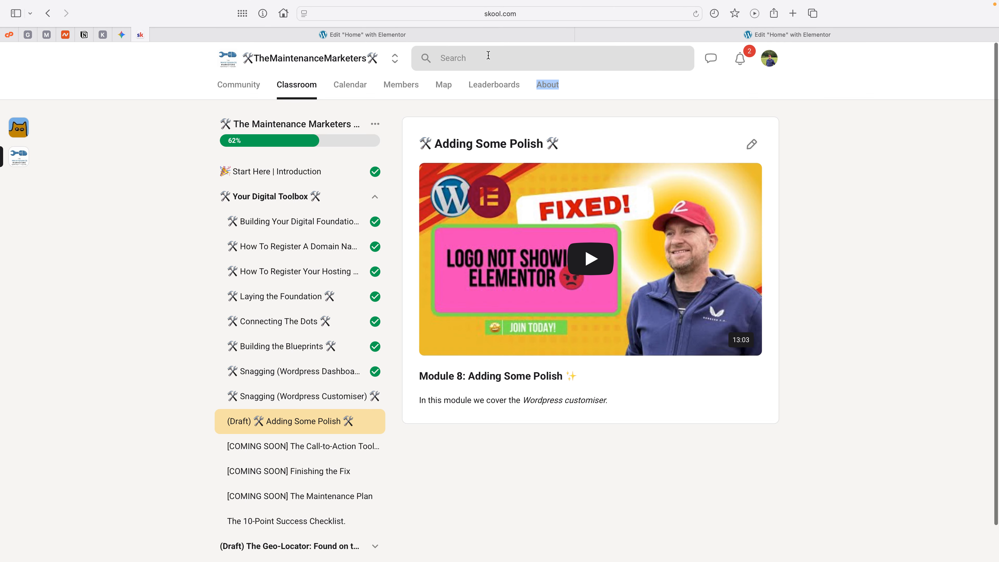
{"action": "right_click", "coordinate": [550, 89]}
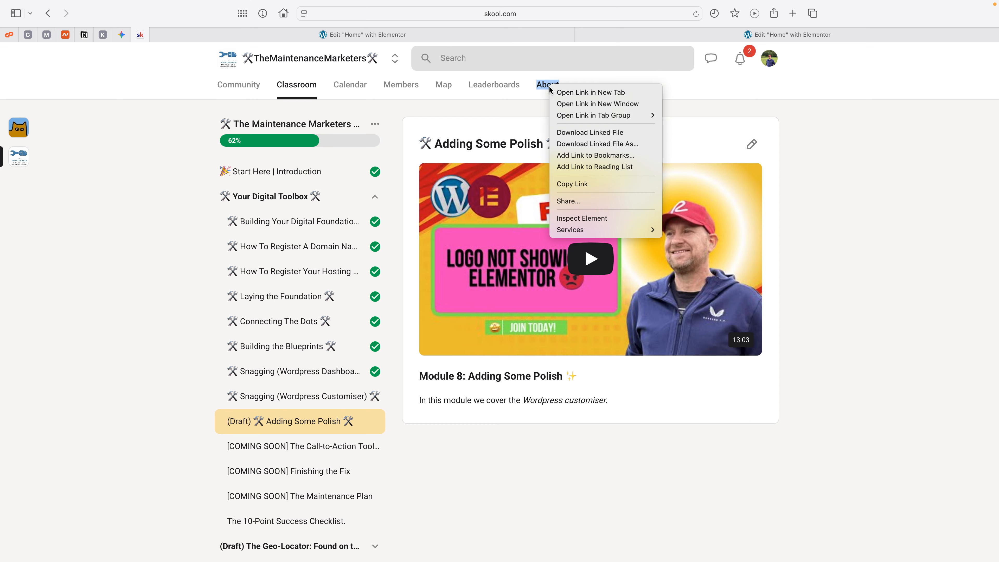
{"action": "left_click", "coordinate": [566, 181]}
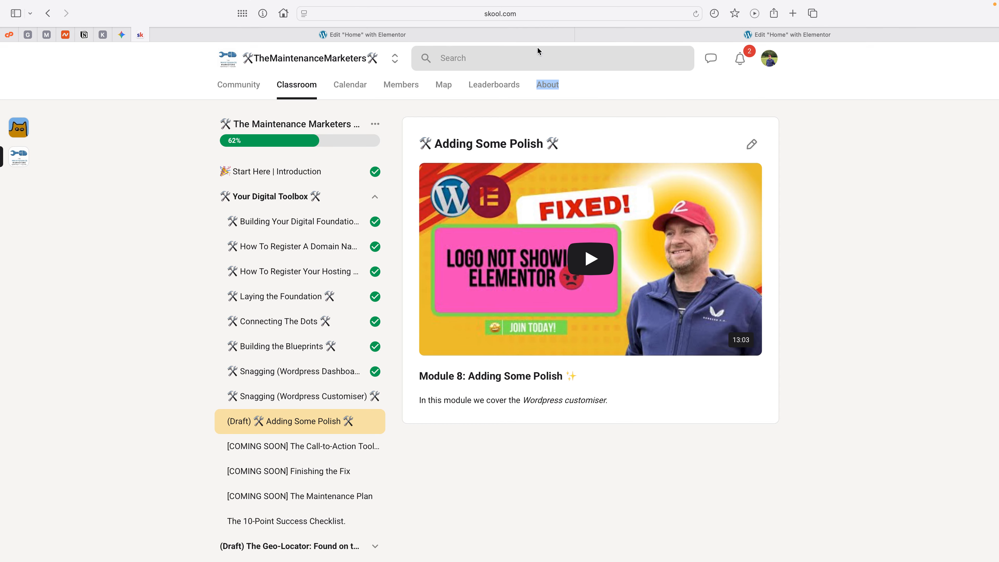
{"action": "left_click", "coordinate": [619, 34]}
{"action": "left_click", "coordinate": [386, 37]}
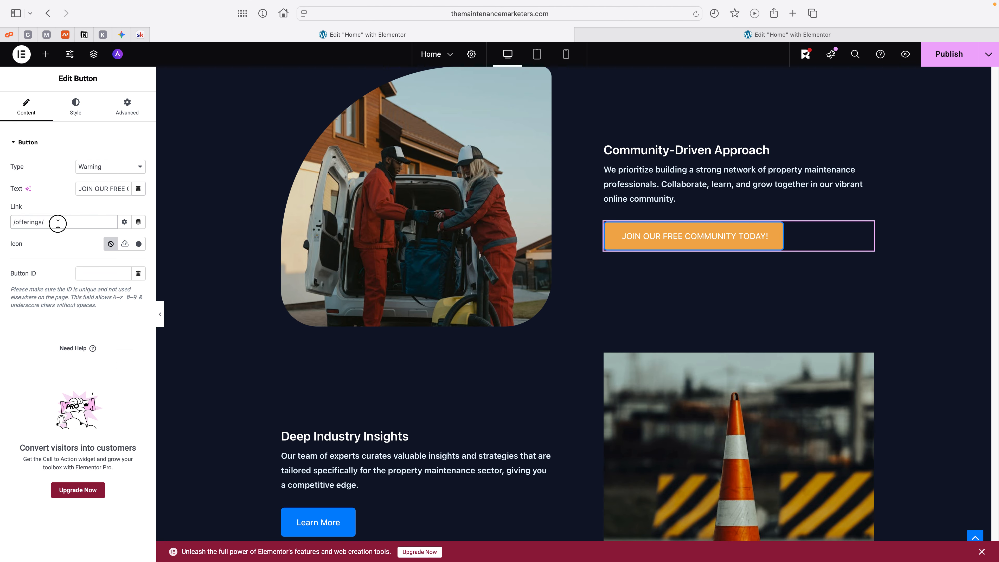
{"action": "left_click_drag", "start_coordinate": [58, 222], "coordinate": [1, 223]}
{"action": "key", "text": "super+v"}
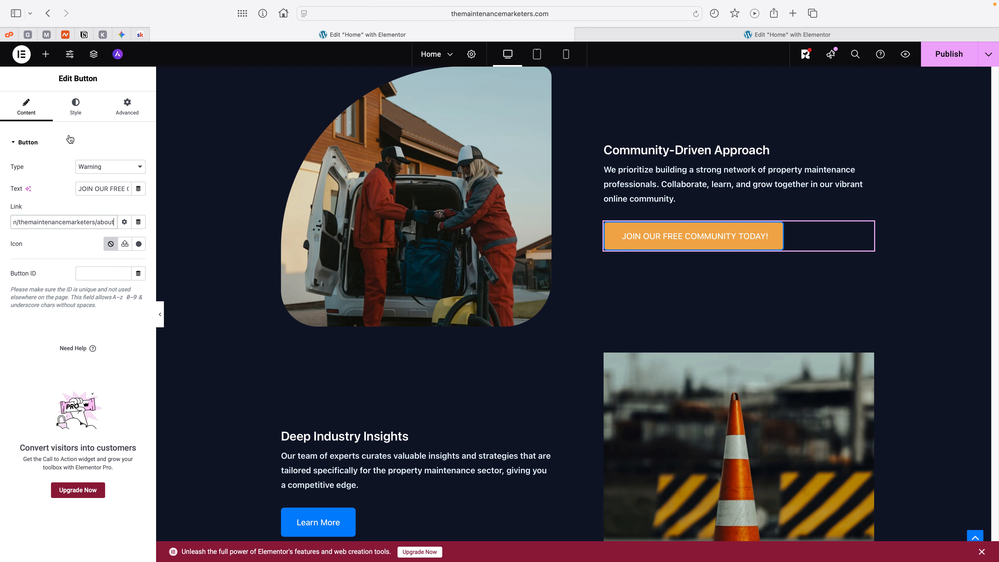
Step: Give the "JOIN OUR FREE COMMUNITY TODAY!" button a solid 3 px border in the white global colour
{"action": "left_click", "coordinate": [78, 103]}
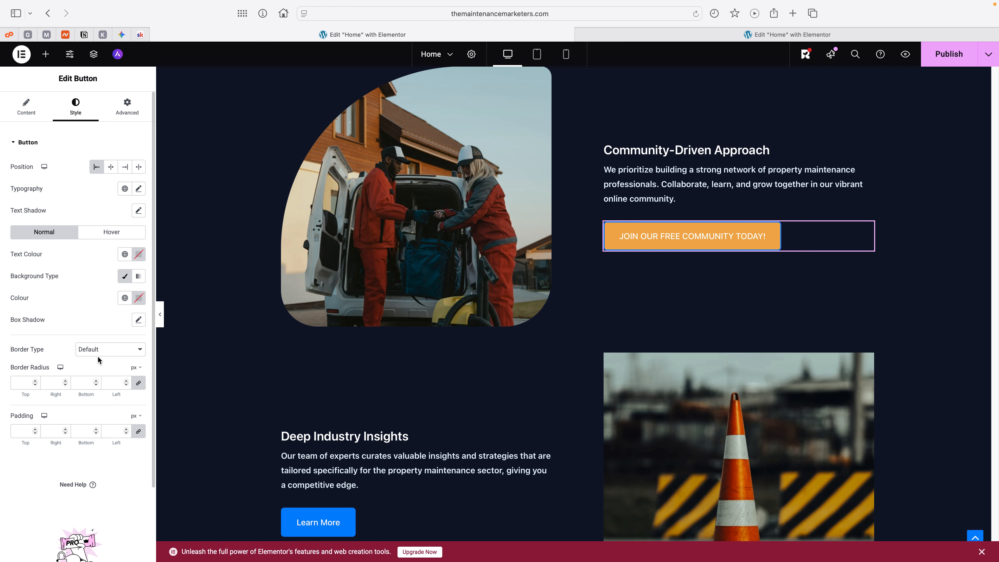
{"action": "left_click", "coordinate": [108, 350]}
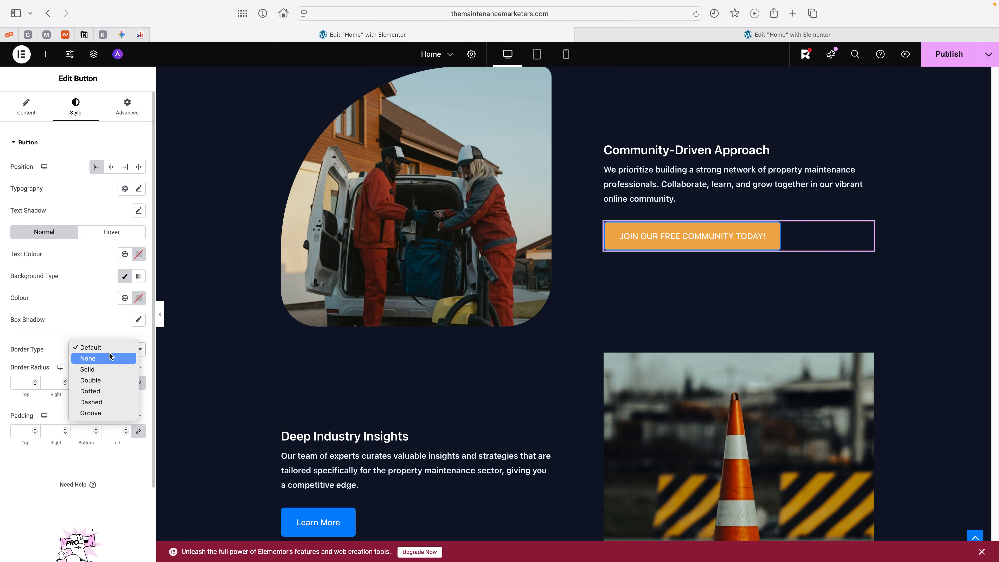
{"action": "left_click", "coordinate": [99, 370]}
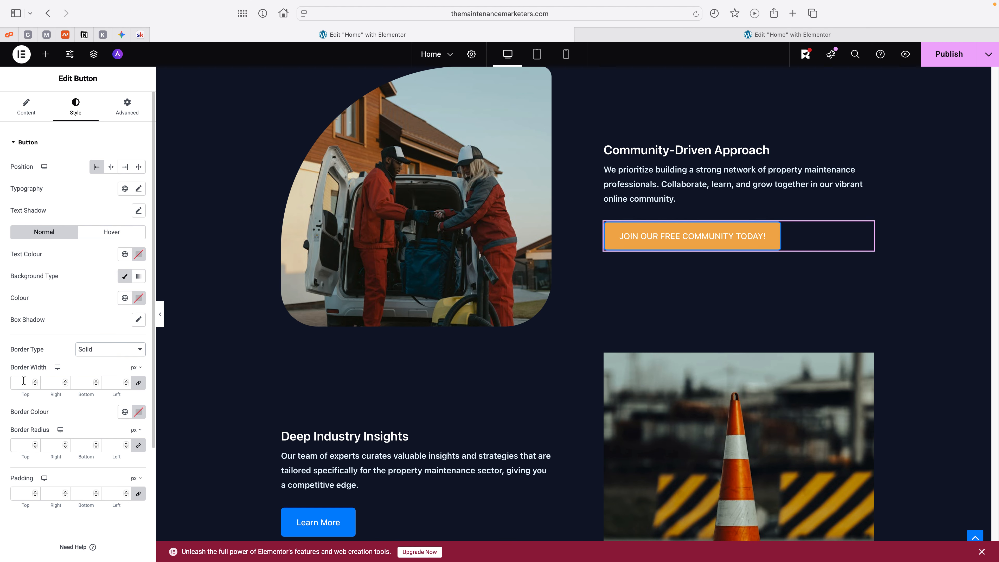
{"action": "left_click", "coordinate": [24, 381]}
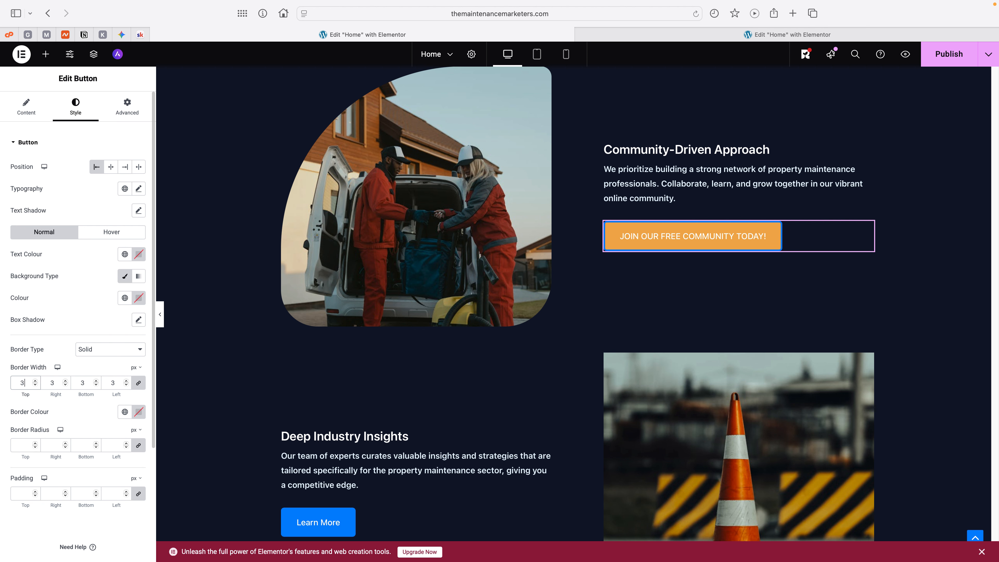
{"action": "left_click", "coordinate": [125, 412]}
{"action": "left_click", "coordinate": [68, 331]}
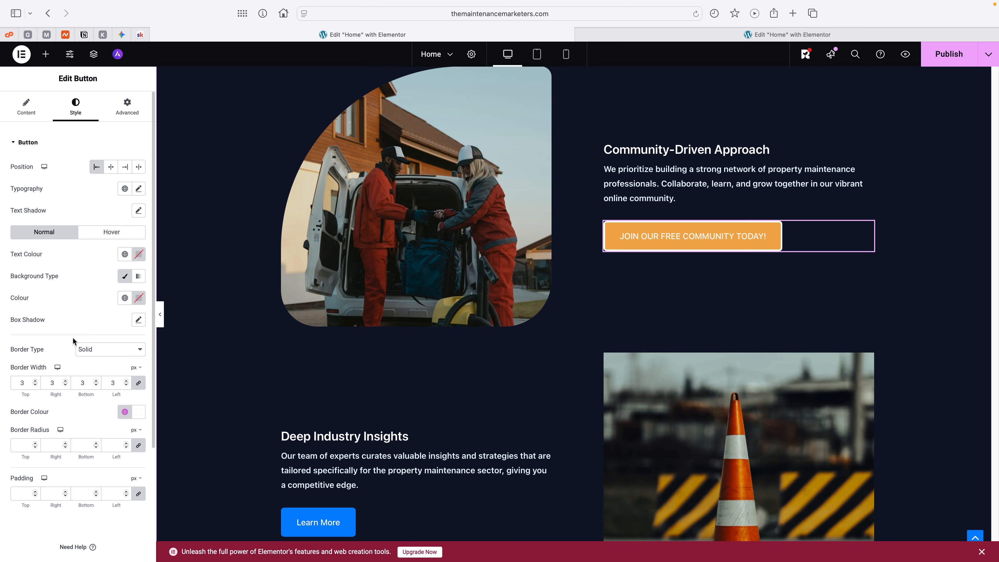
{"action": "scroll", "coordinate": [73, 340], "scroll_direction": "down", "scroll_amount": 3}
{"action": "scroll", "coordinate": [78, 335], "scroll_direction": "up", "scroll_amount": 3}
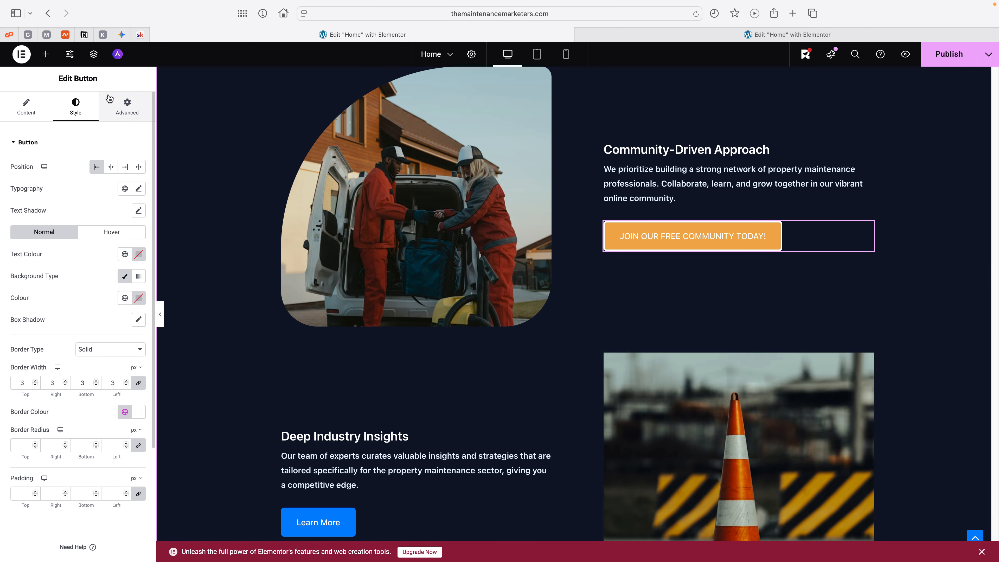
Step: Set the hover animation of the "JOIN OUR FREE COMMUNITY TODAY!" button to Pulse
{"action": "left_click", "coordinate": [126, 105]}
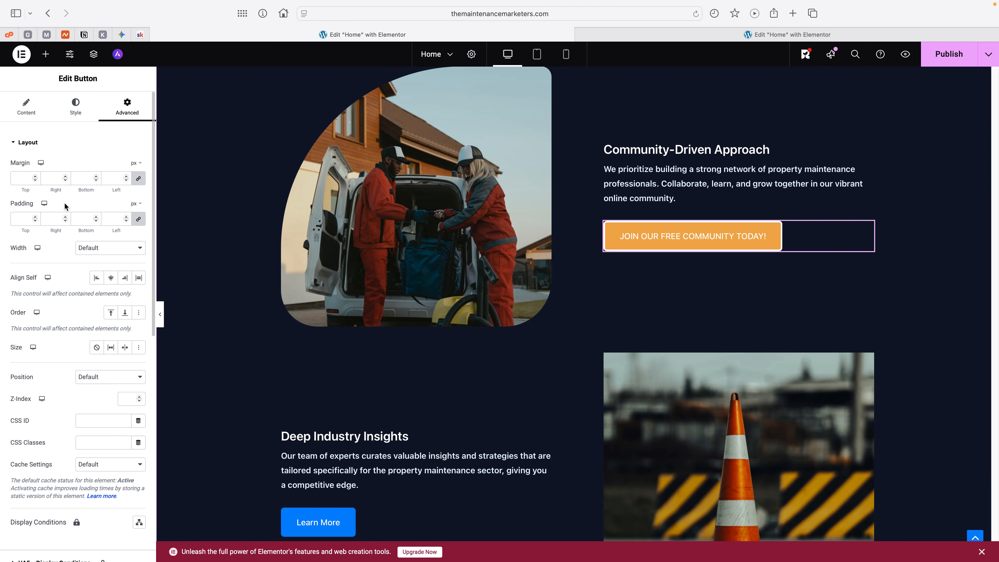
{"action": "left_click", "coordinate": [28, 111]}
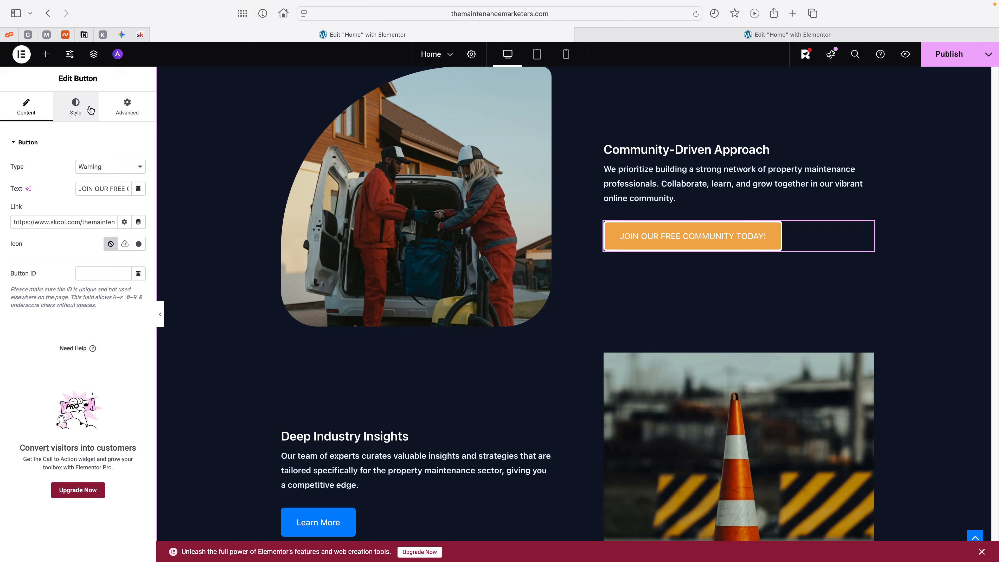
{"action": "left_click", "coordinate": [90, 110]}
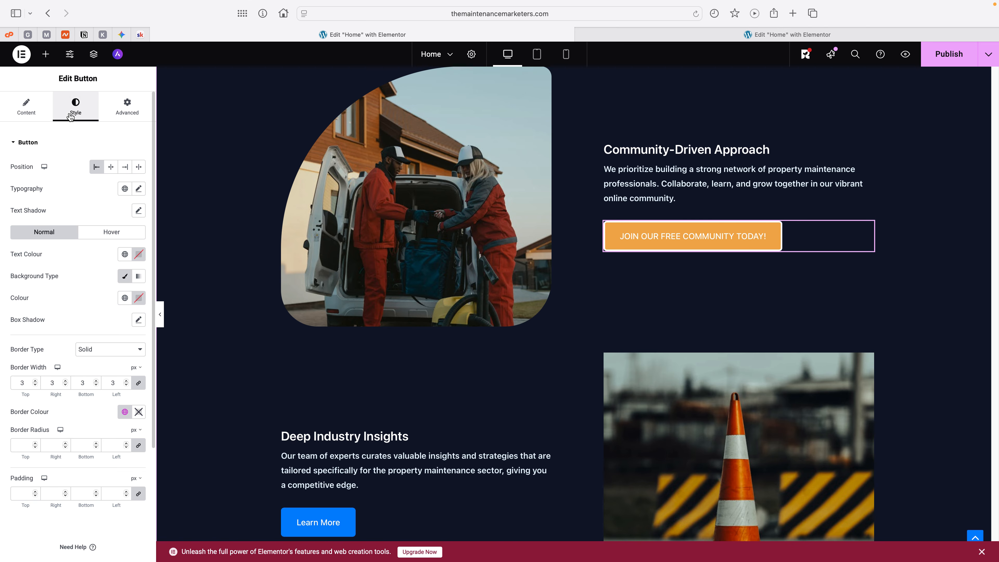
{"action": "left_click", "coordinate": [119, 231]}
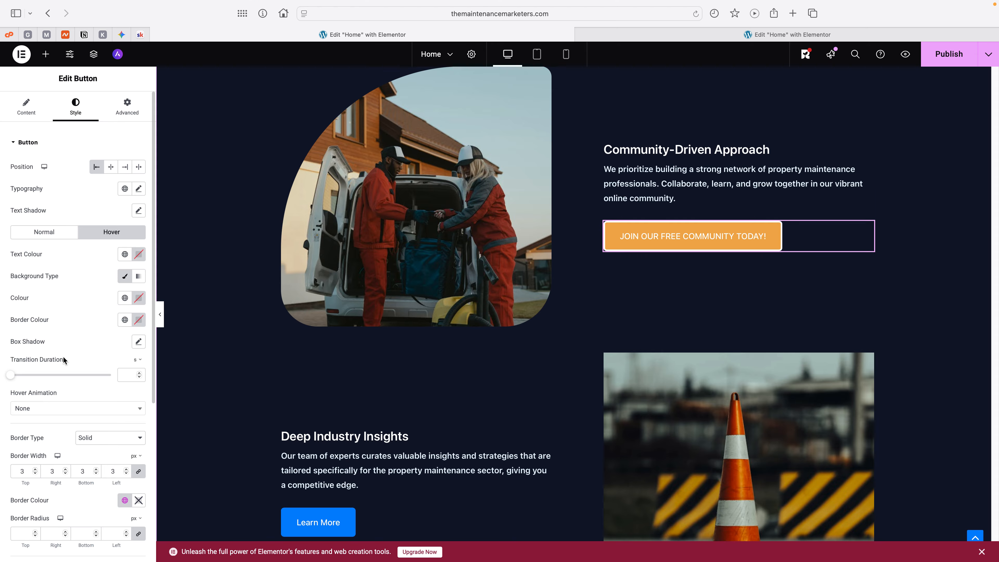
{"action": "left_click", "coordinate": [81, 408]}
{"action": "scroll", "coordinate": [66, 459], "scroll_direction": "down", "scroll_amount": 1}
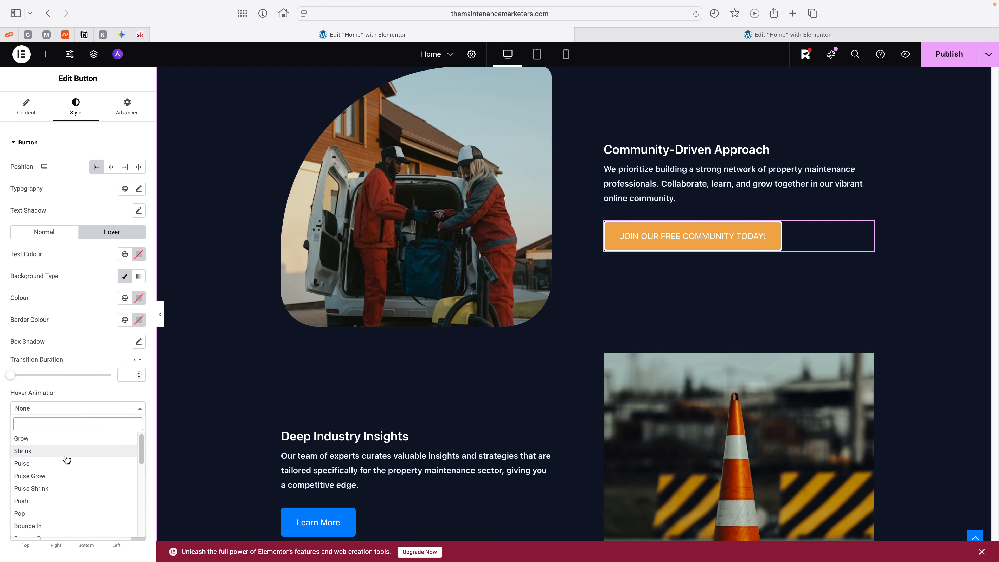
{"action": "left_click", "coordinate": [66, 464]}
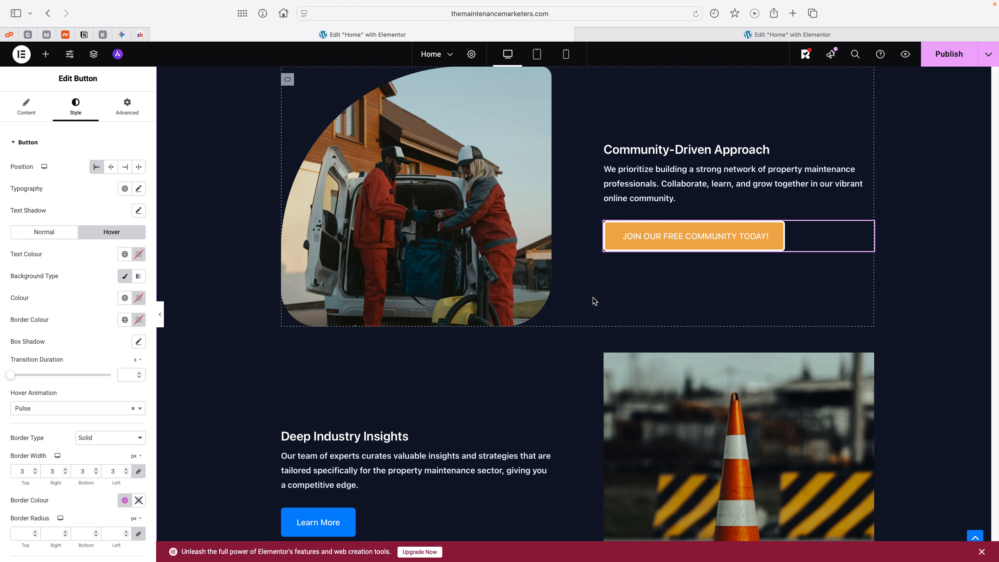
Step: Try a Solid border on the traffic cone image beside "Deep Industry Insights"
{"action": "scroll", "coordinate": [594, 301], "scroll_direction": "down", "scroll_amount": 5}
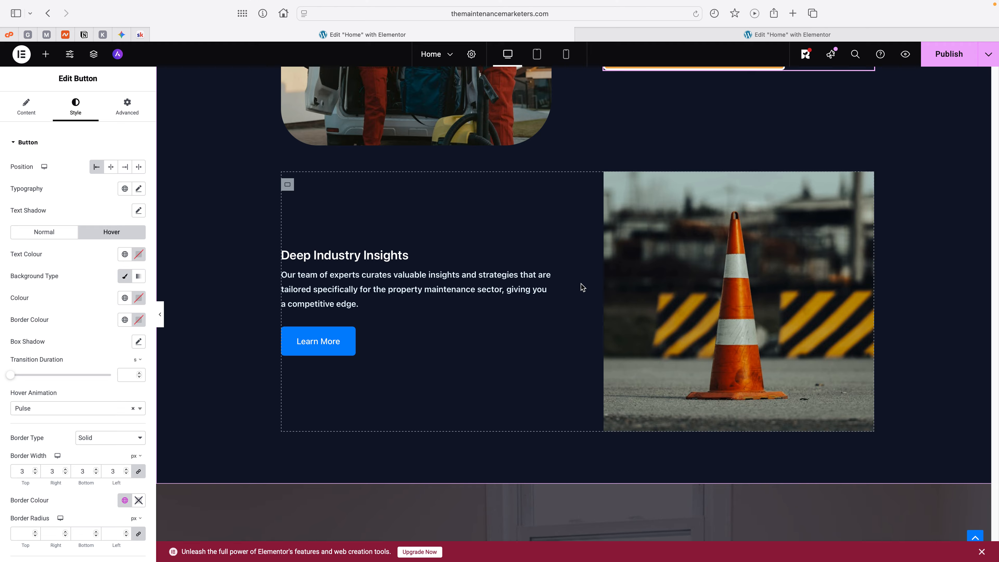
{"action": "scroll", "coordinate": [583, 288], "scroll_direction": "down", "scroll_amount": 9}
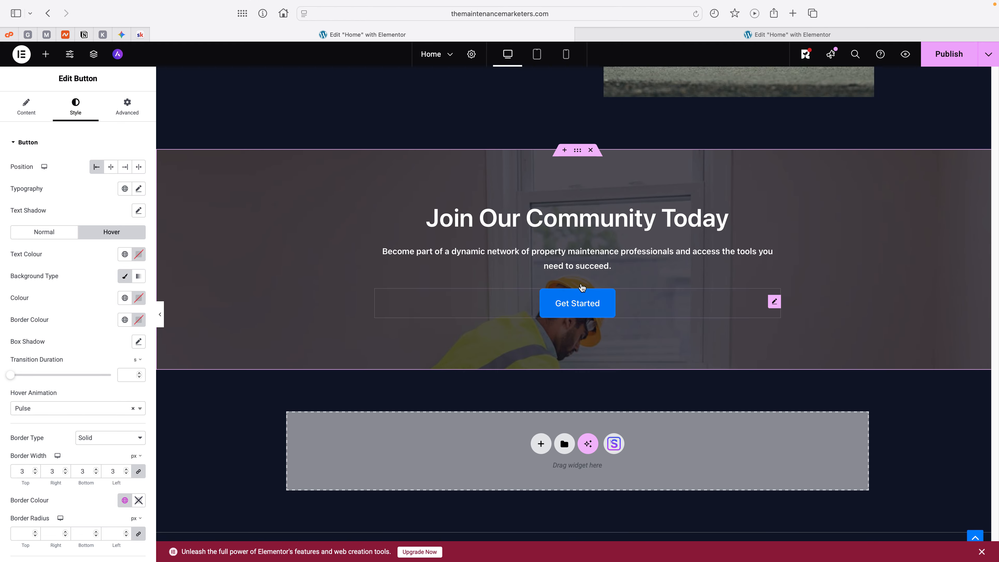
{"action": "scroll", "coordinate": [583, 287], "scroll_direction": "up", "scroll_amount": 15}
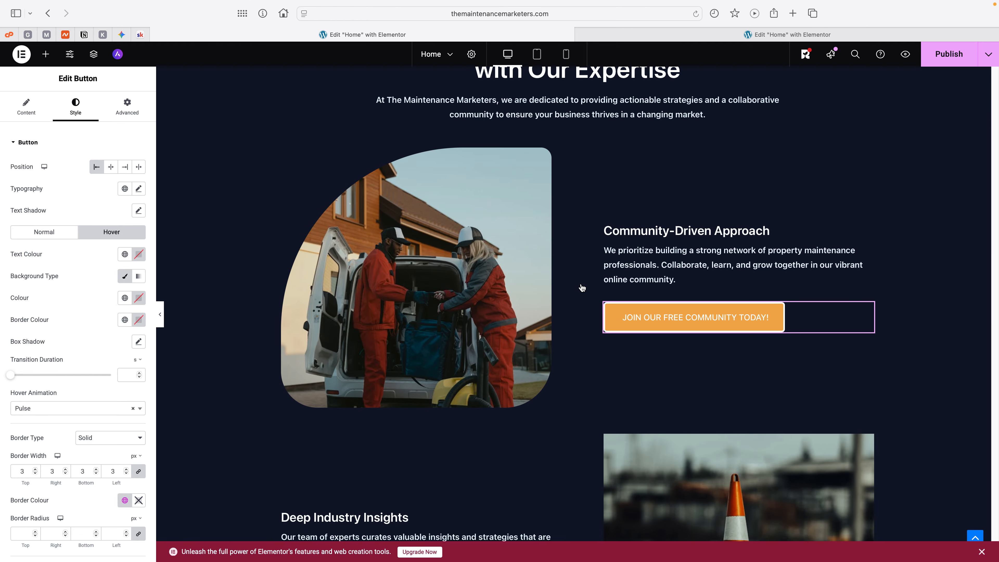
{"action": "scroll", "coordinate": [582, 287], "scroll_direction": "down", "scroll_amount": 1}
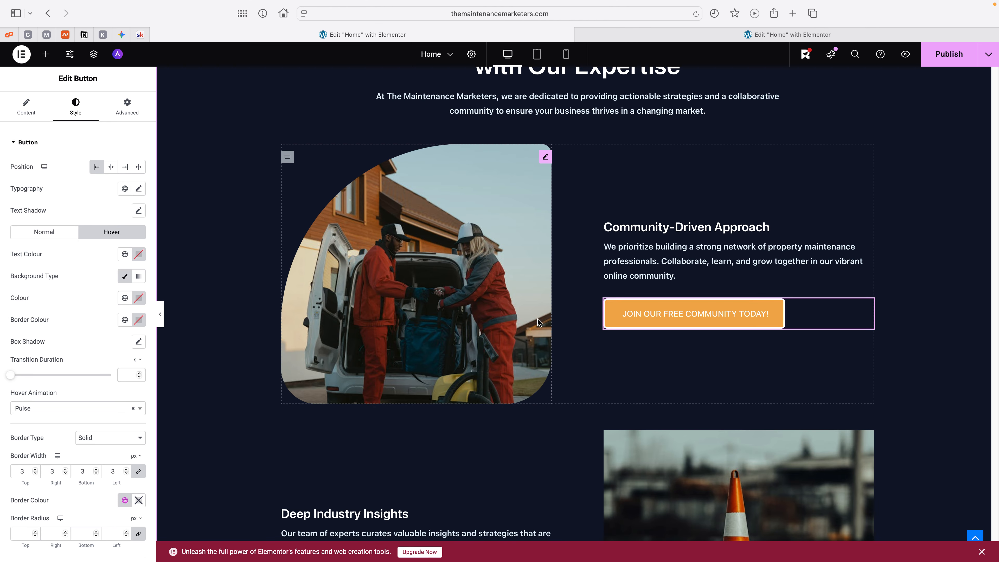
{"action": "scroll", "coordinate": [458, 315], "scroll_direction": "down", "scroll_amount": 4}
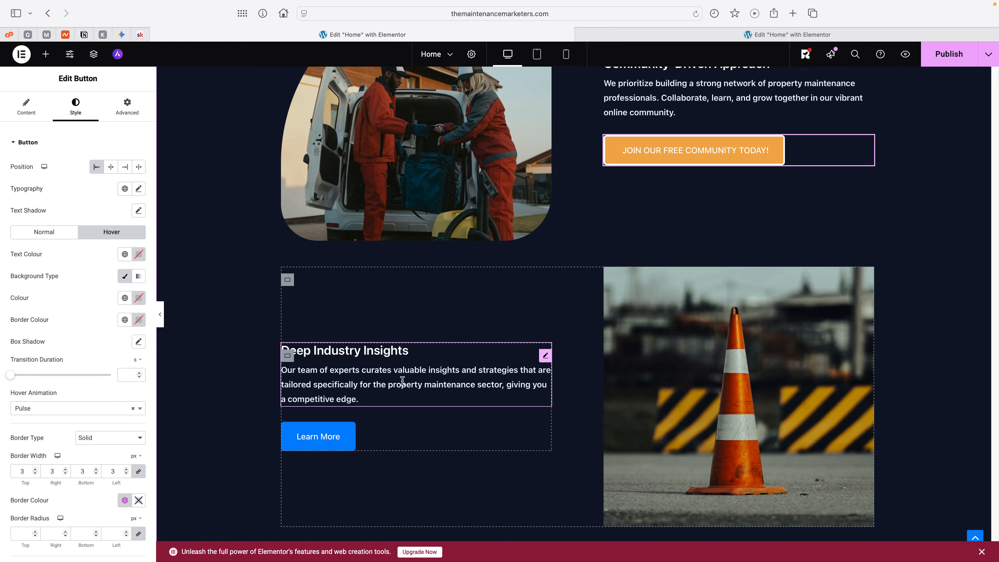
{"action": "left_click", "coordinate": [678, 349]}
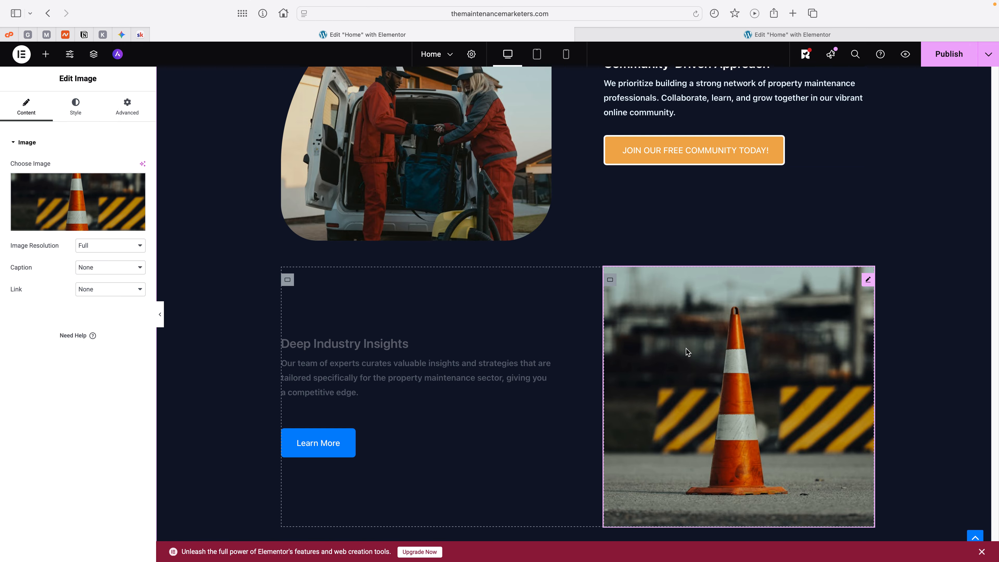
{"action": "left_click", "coordinate": [75, 106]}
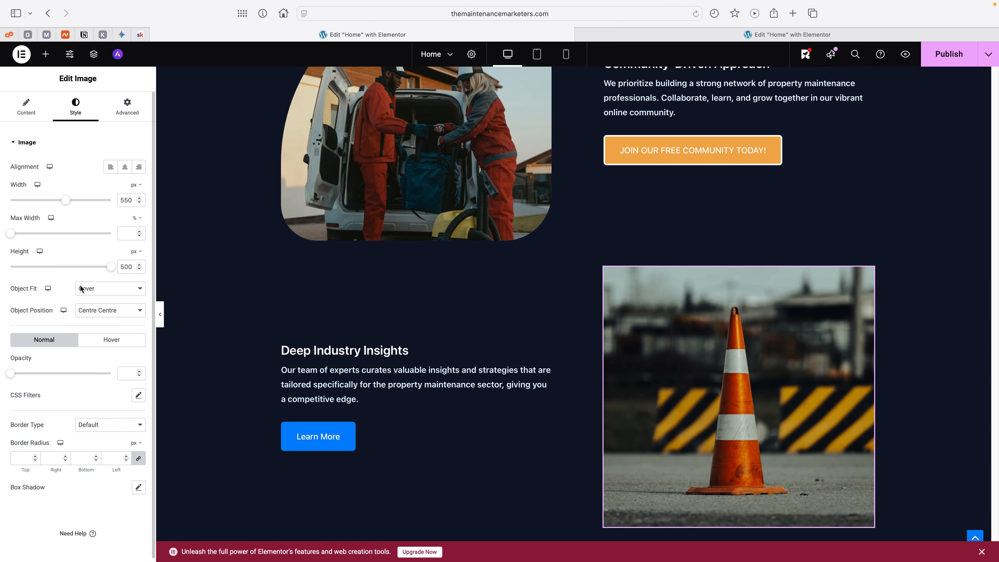
{"action": "left_click", "coordinate": [89, 424]}
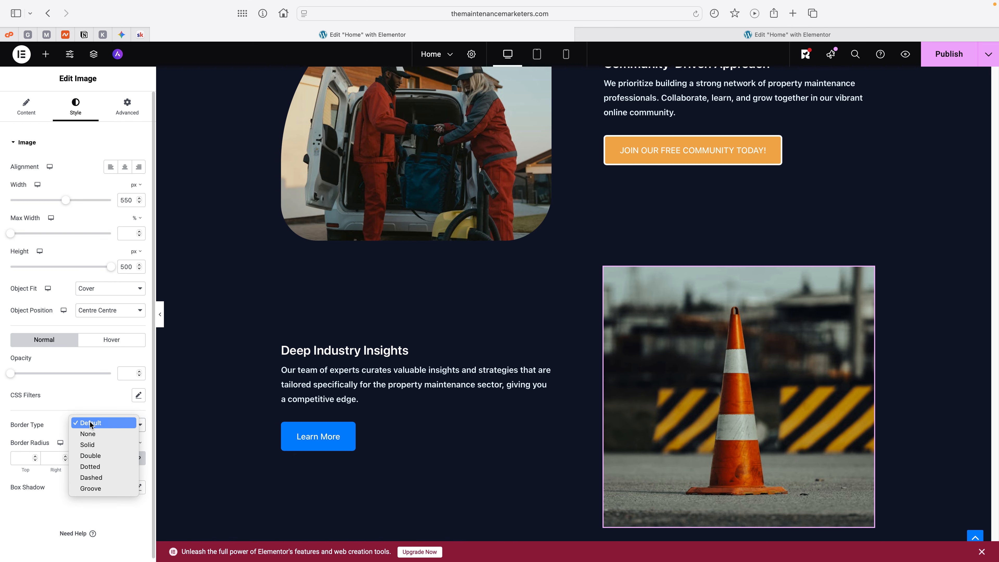
{"action": "left_click", "coordinate": [88, 444]}
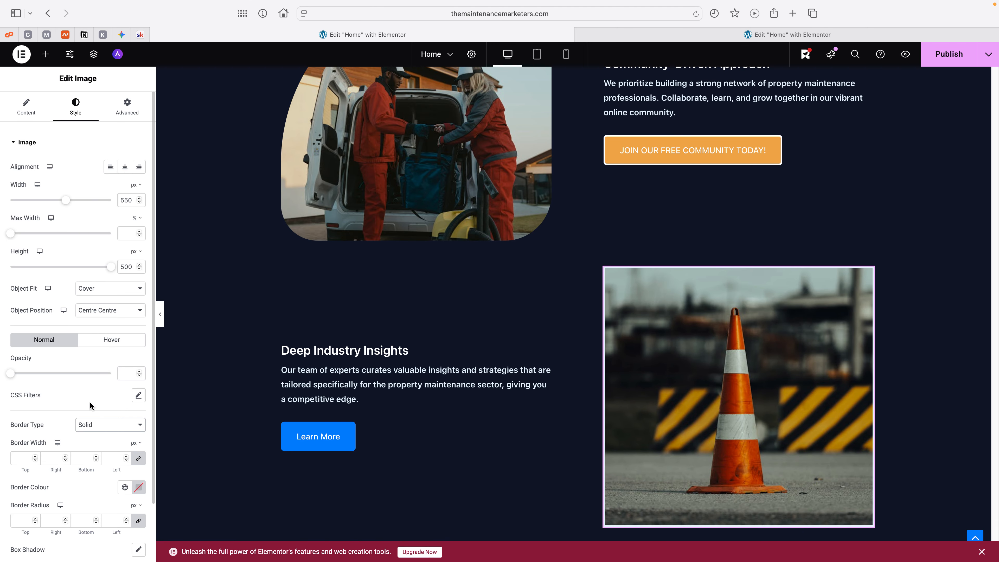
Step: Set the border type of the traffic cone image to None
{"action": "scroll", "coordinate": [91, 406], "scroll_direction": "down", "scroll_amount": 2}
{"action": "left_click", "coordinate": [112, 384]}
{"action": "left_click", "coordinate": [113, 384]}
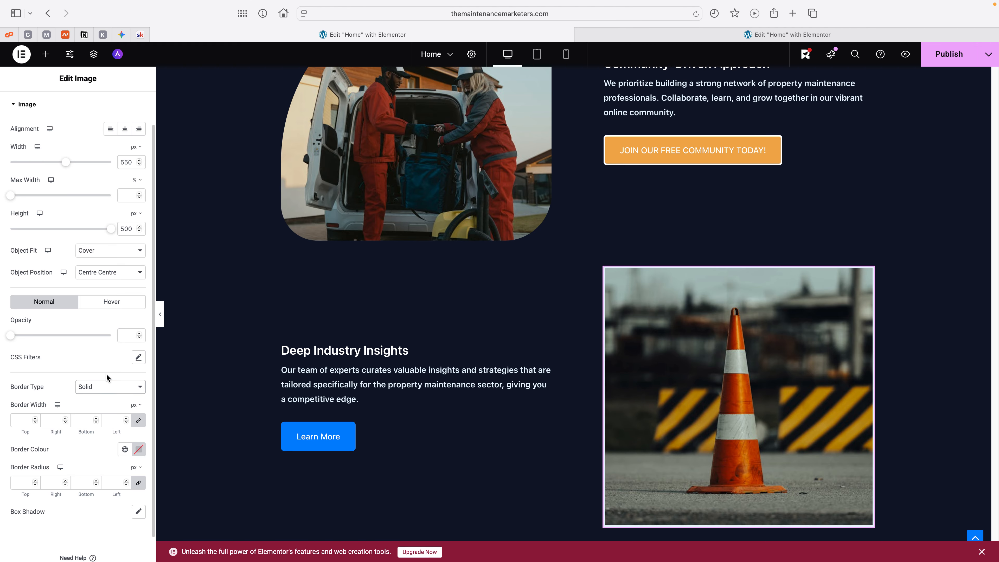
{"action": "left_click", "coordinate": [105, 386]}
{"action": "left_click", "coordinate": [90, 373]}
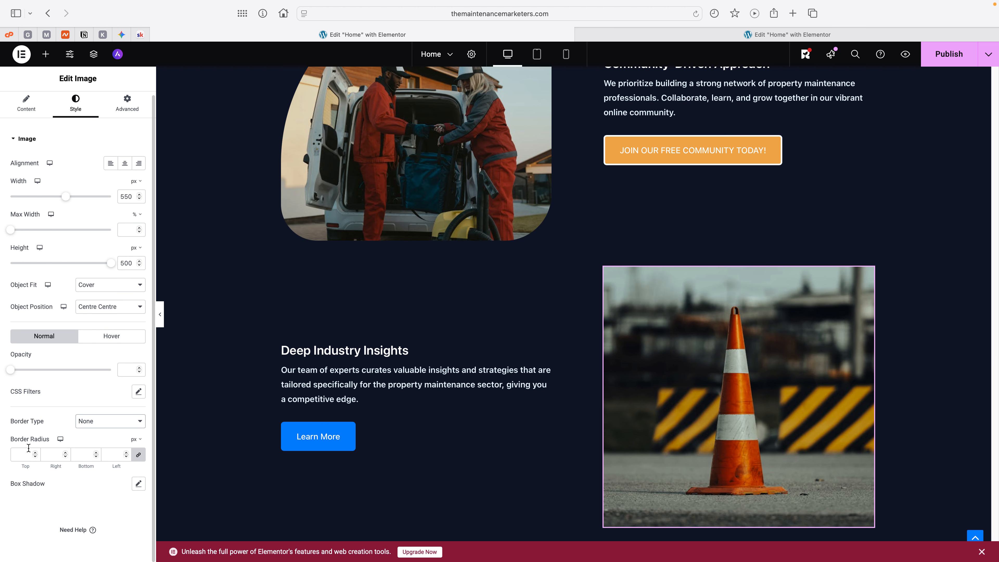
Step: Give the traffic cone image a 70 px border radius on all corners and unlink the corner values
{"action": "left_click", "coordinate": [21, 455]}
{"action": "type", "text": "70"}
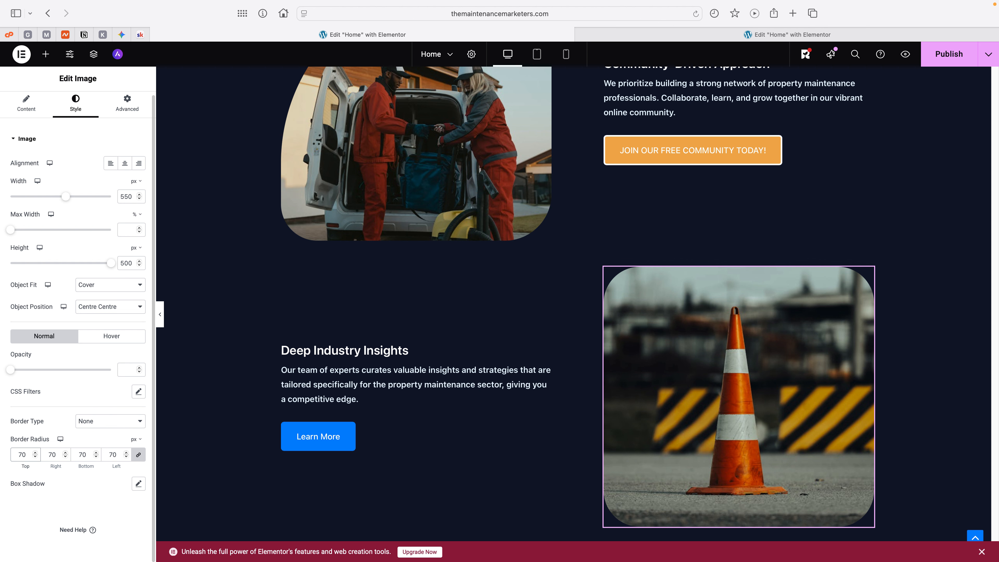
{"action": "left_click", "coordinate": [115, 453]}
Step: Set the Right border radius of the traffic cone image to 320 px
{"action": "left_click", "coordinate": [57, 455]}
{"action": "key", "text": "BackSpace"}
{"action": "key", "text": "BackSpace"}
{"action": "type", "text": "0"}
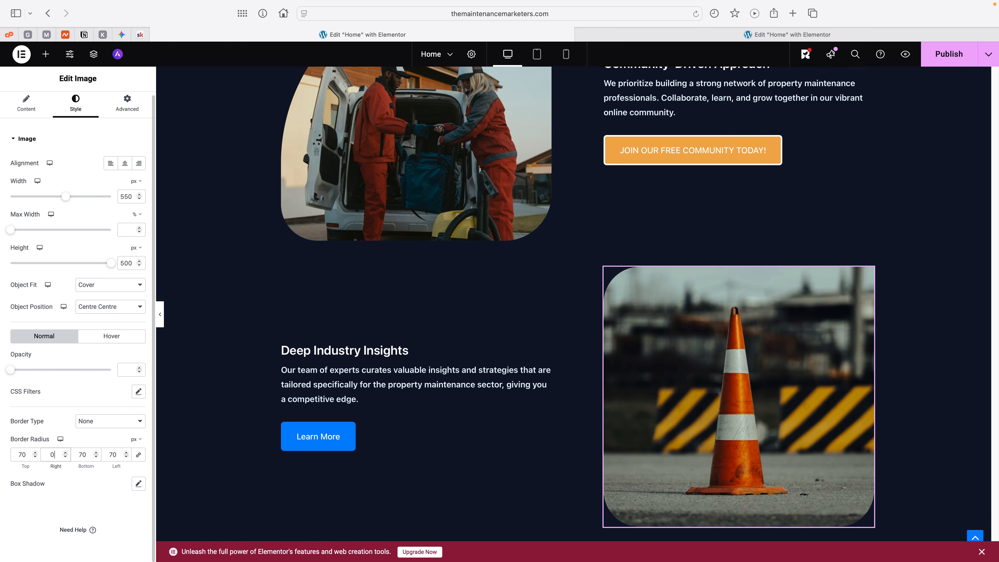
{"action": "type", "text": "320"}
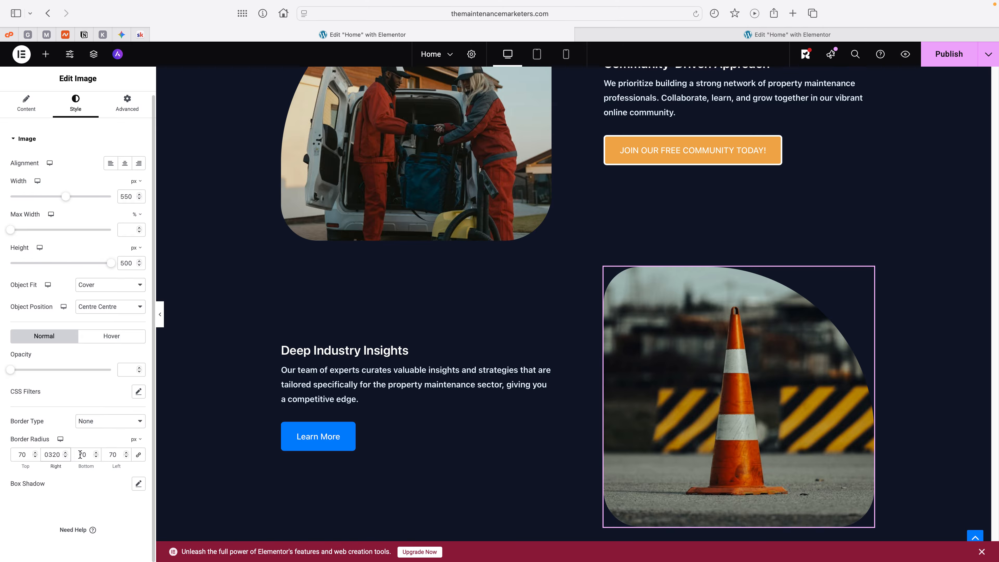
Step: Set the Bottom border radius of the traffic cone image to 120 px and compare its shape with the van image
{"action": "left_click_drag", "start_coordinate": [80, 454], "coordinate": [78, 456]}
{"action": "type", "text": "9"}
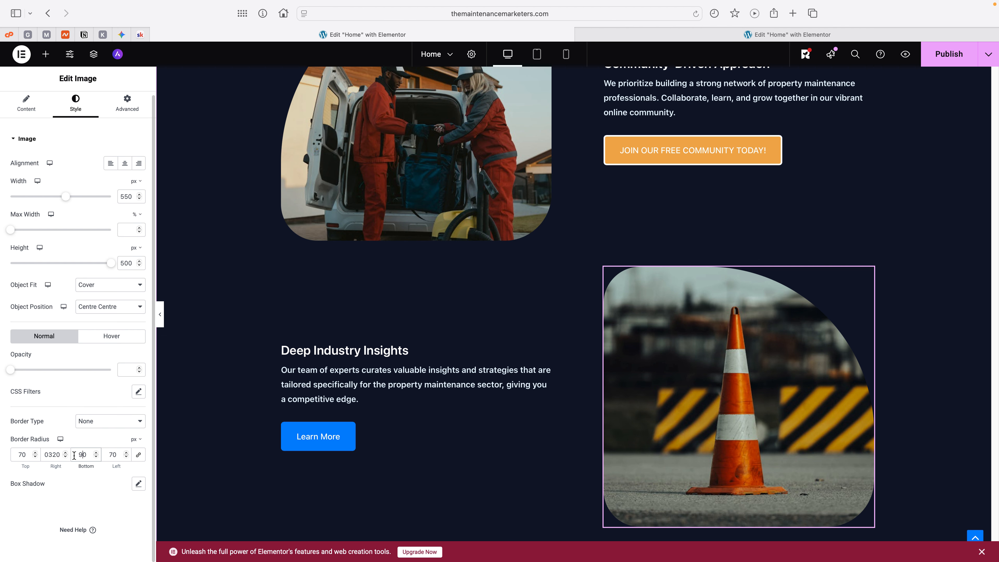
{"action": "key", "text": "BackSpace"}
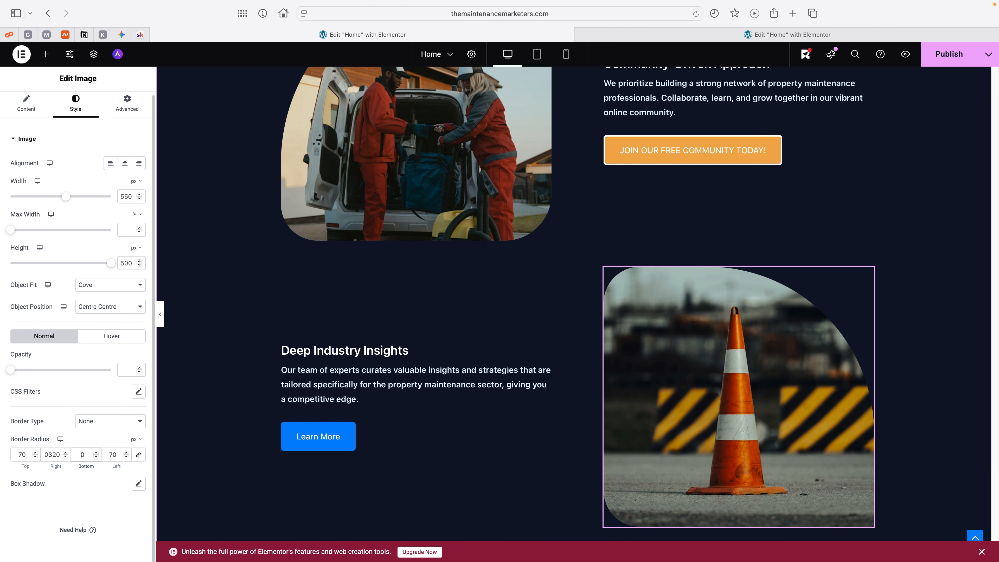
{"action": "type", "text": "1200"}
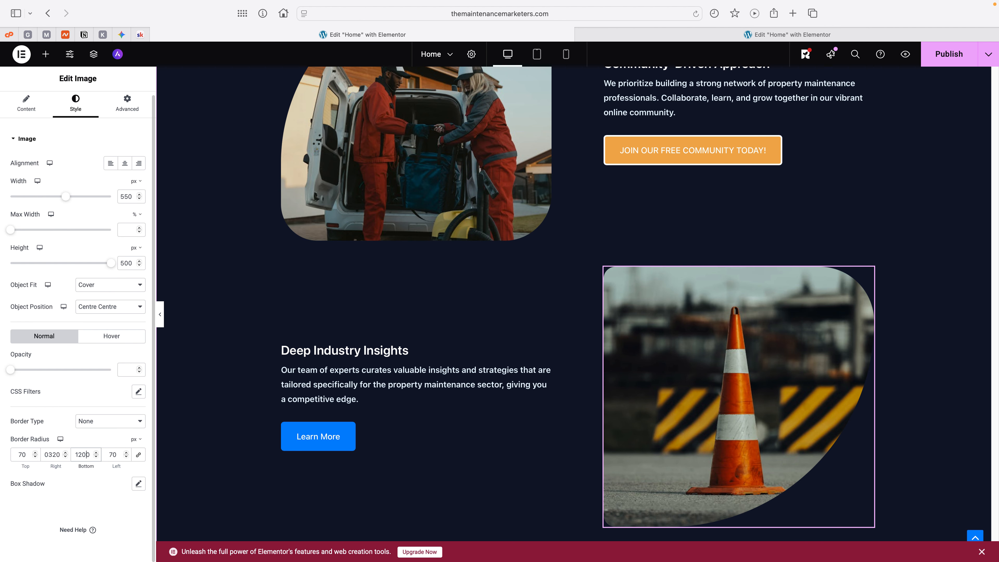
{"action": "key", "text": "BackSpace"}
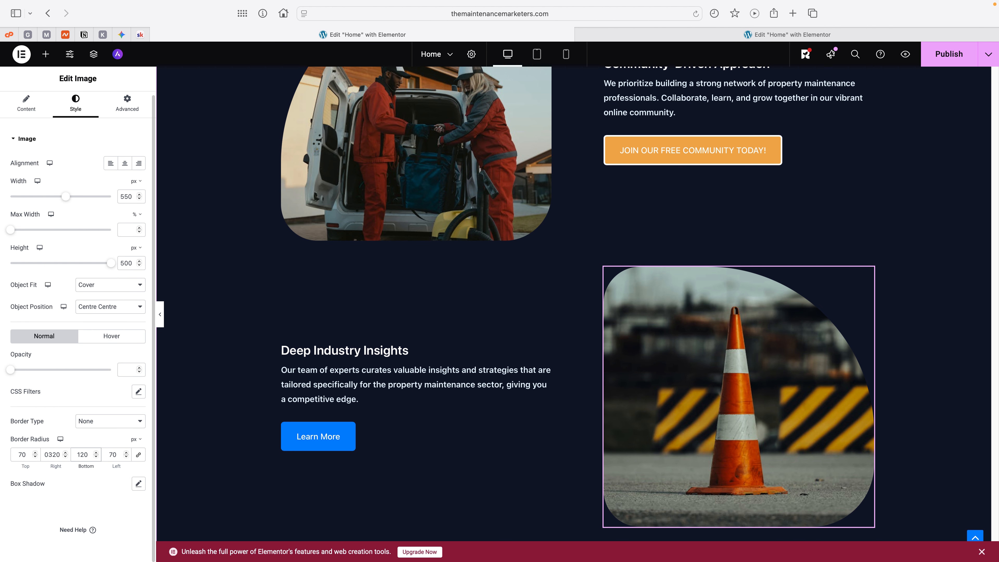
{"action": "scroll", "coordinate": [598, 330], "scroll_direction": "up", "scroll_amount": 5}
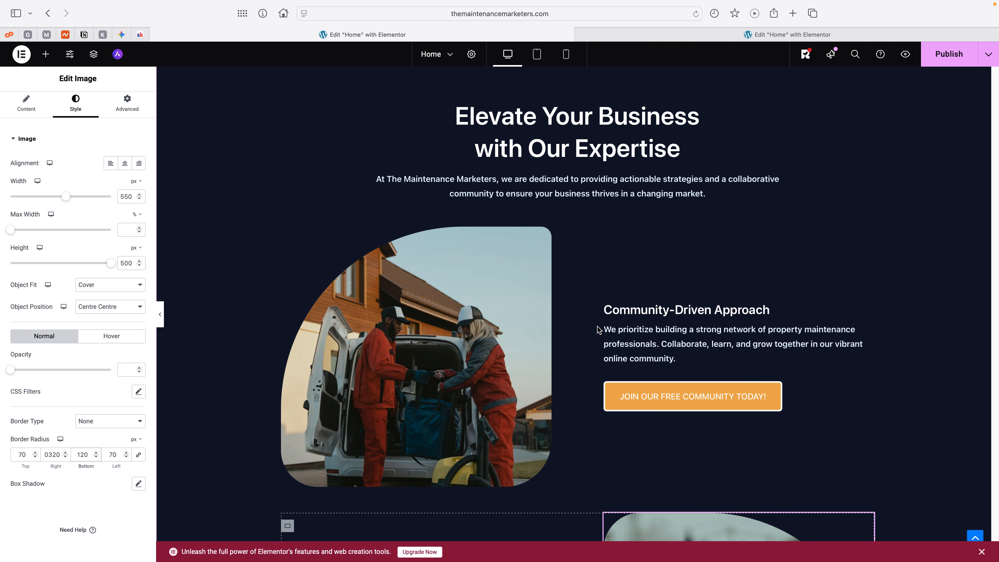
{"action": "scroll", "coordinate": [598, 330], "scroll_direction": "down", "scroll_amount": 3}
{"action": "scroll", "coordinate": [597, 329], "scroll_direction": "down", "scroll_amount": 6}
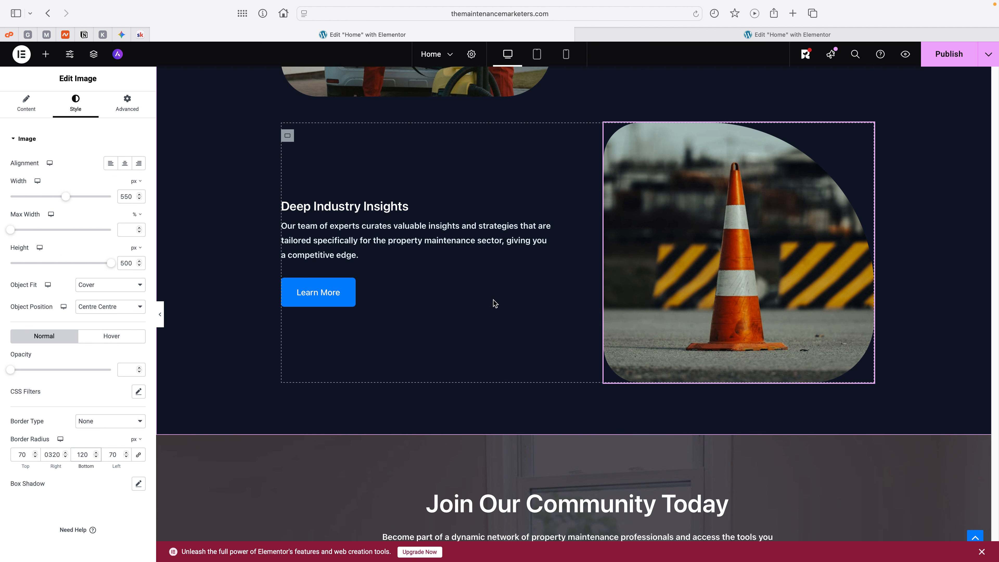
Step: Set the type of the "Learn More" button under "Deep Industry Insights" to Warning
{"action": "left_click", "coordinate": [307, 299]}
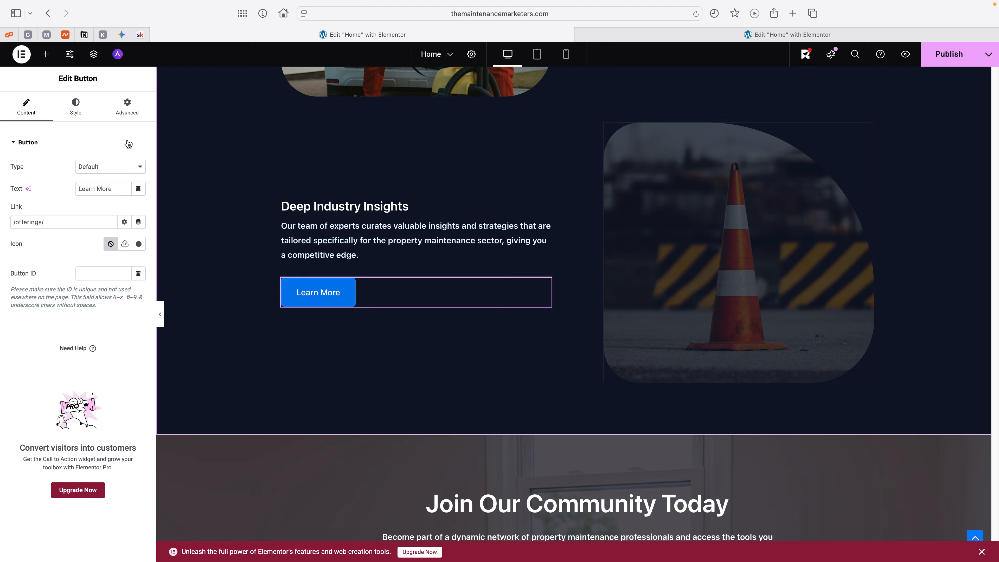
{"action": "left_click", "coordinate": [106, 167]}
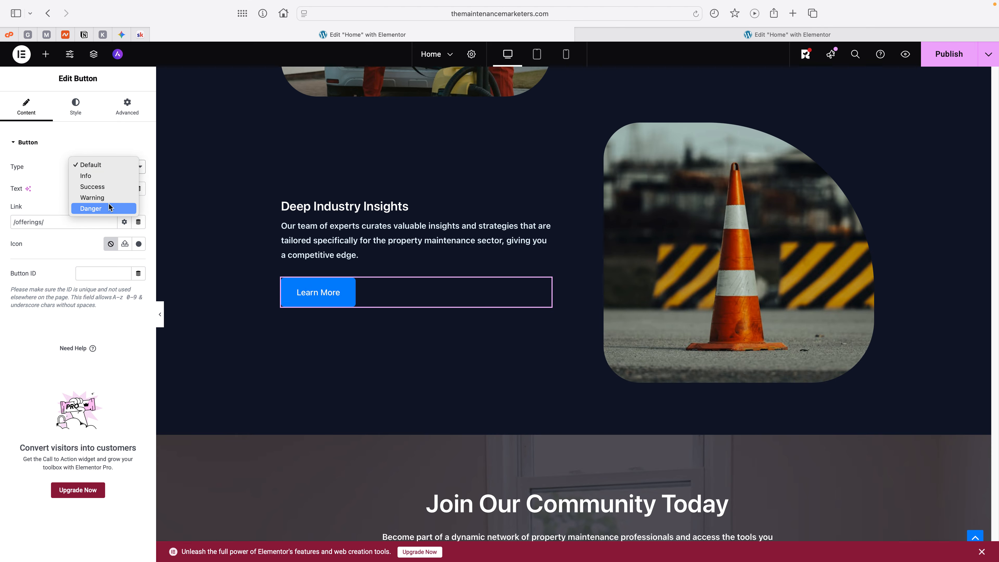
{"action": "left_click", "coordinate": [108, 203]}
{"action": "left_click", "coordinate": [111, 168]}
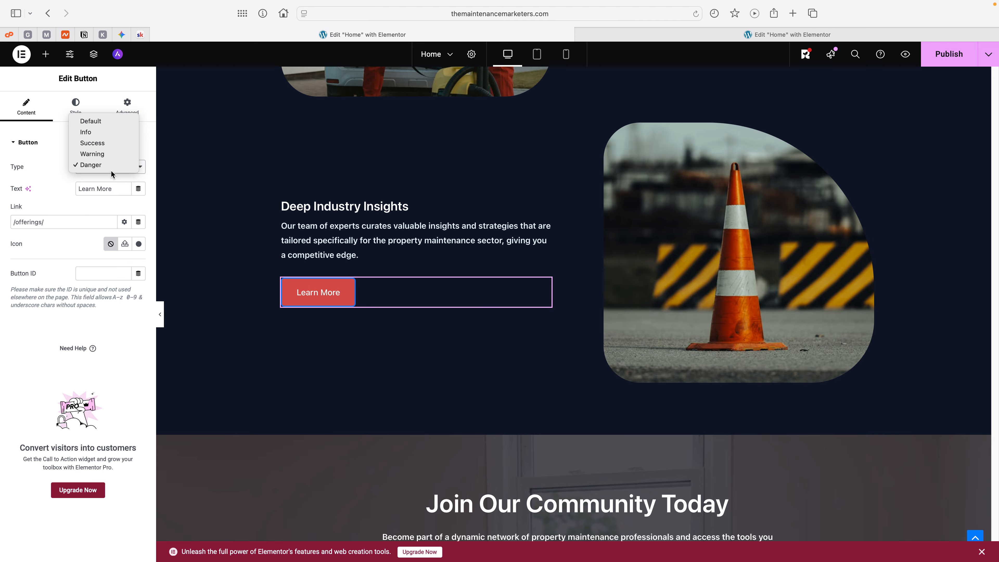
{"action": "left_click", "coordinate": [107, 154]}
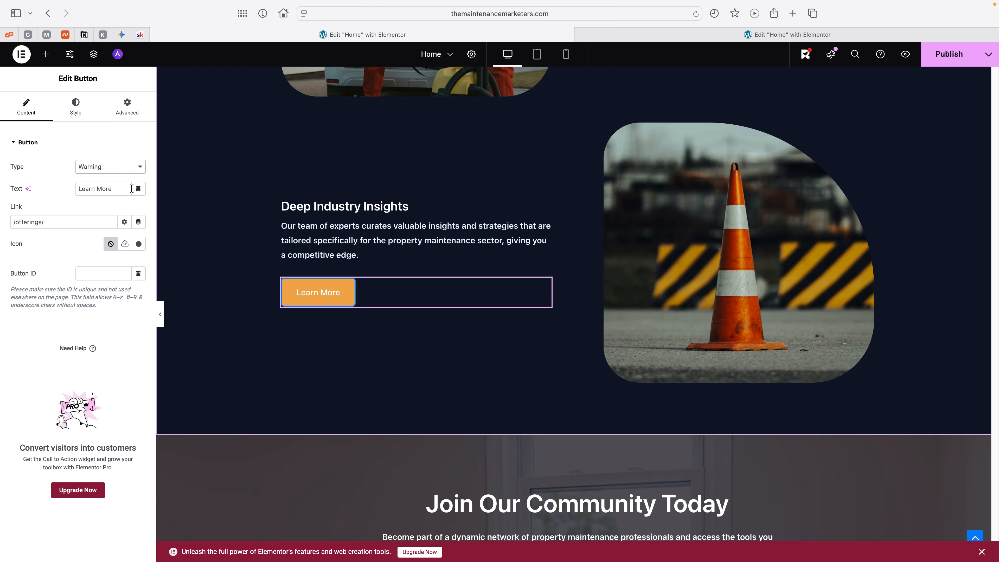
Step: Change the label of the "Deep Industry Insights" button to "JOIN OUR FREE SKOOL NOW 🎉", with the party popper emoji at the end
{"action": "left_click_drag", "start_coordinate": [119, 189], "coordinate": [39, 184]}
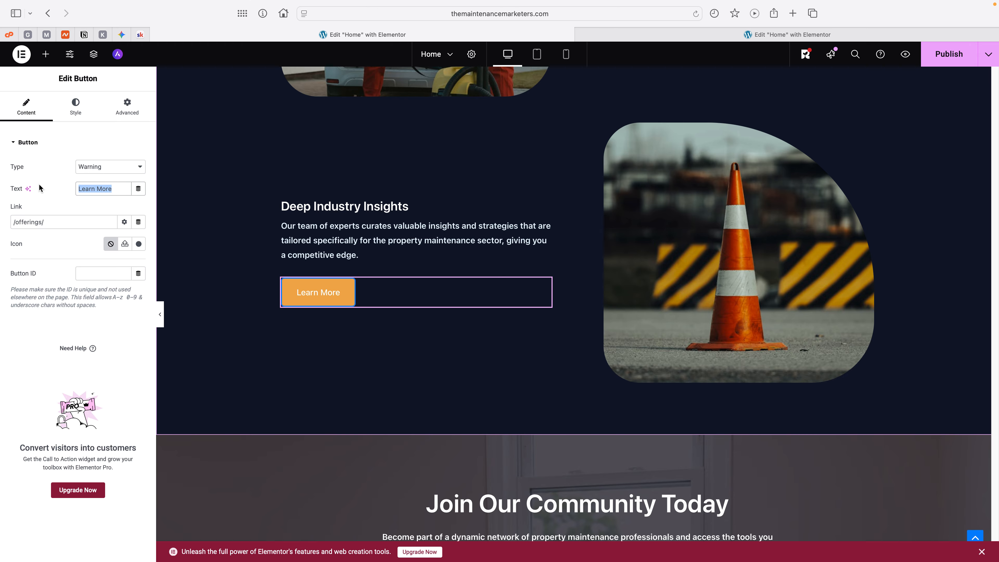
{"action": "type", "text": "JOIN"}
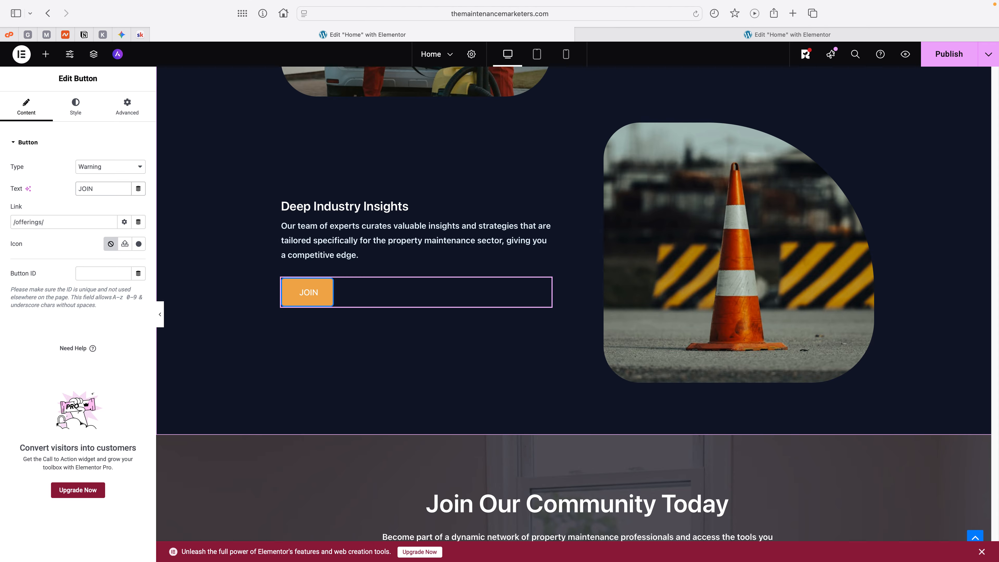
{"action": "type", "text": " OUR FREES"}
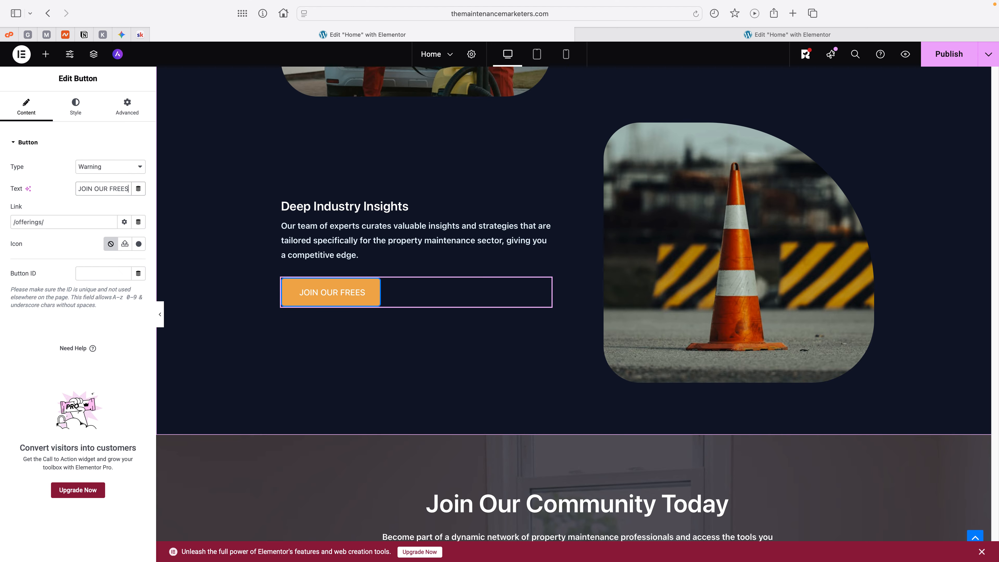
{"action": "key", "text": "BackSpace"}
{"action": "type", "text": "SKO"}
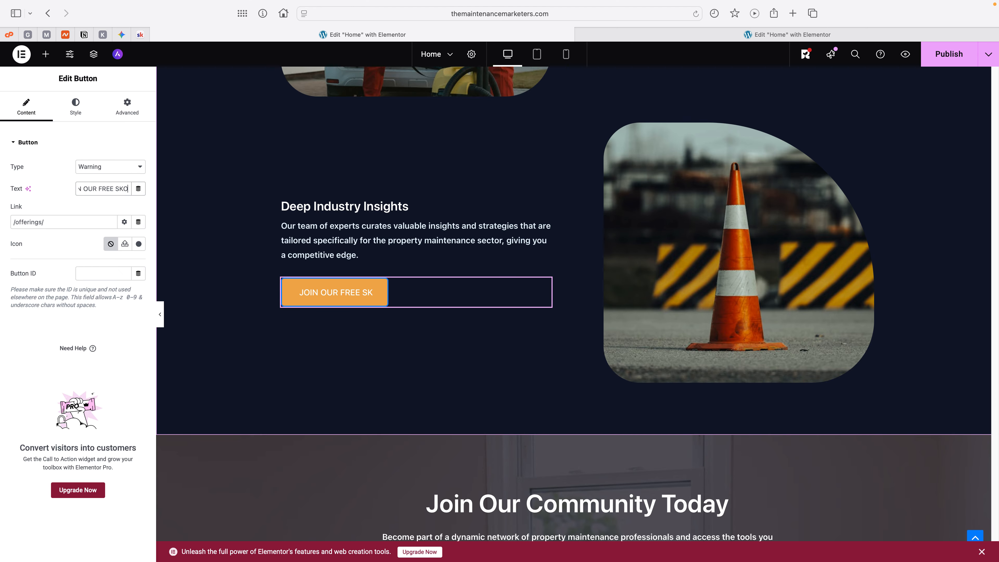
{"action": "type", "text": "OL NOW"}
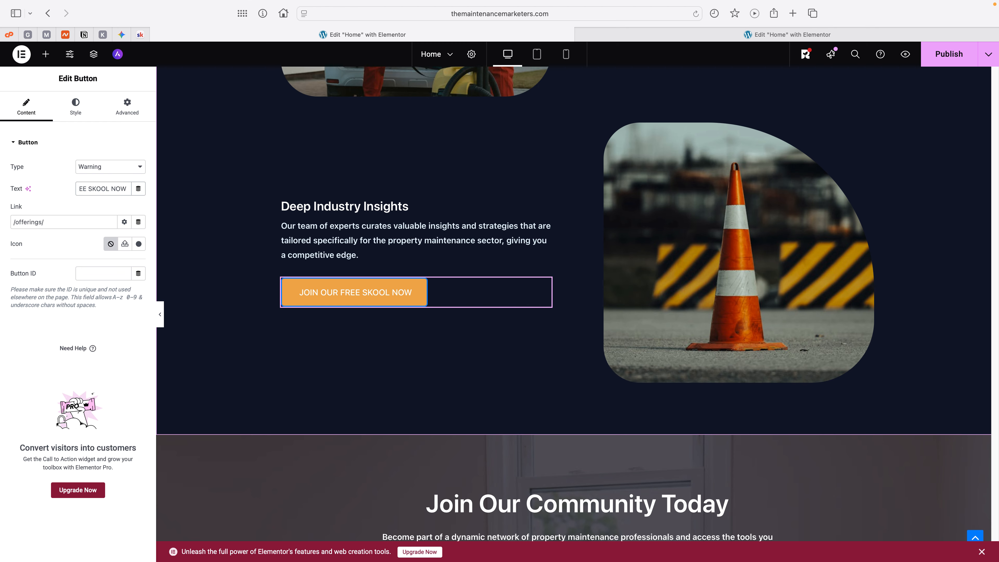
{"action": "key", "text": "ctrl+super+space"}
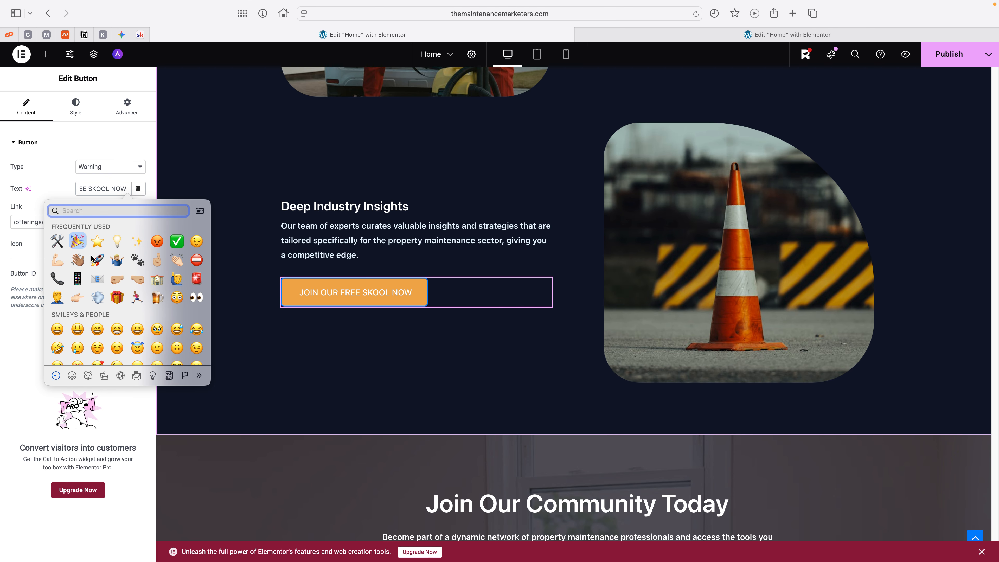
{"action": "left_click", "coordinate": [76, 242]}
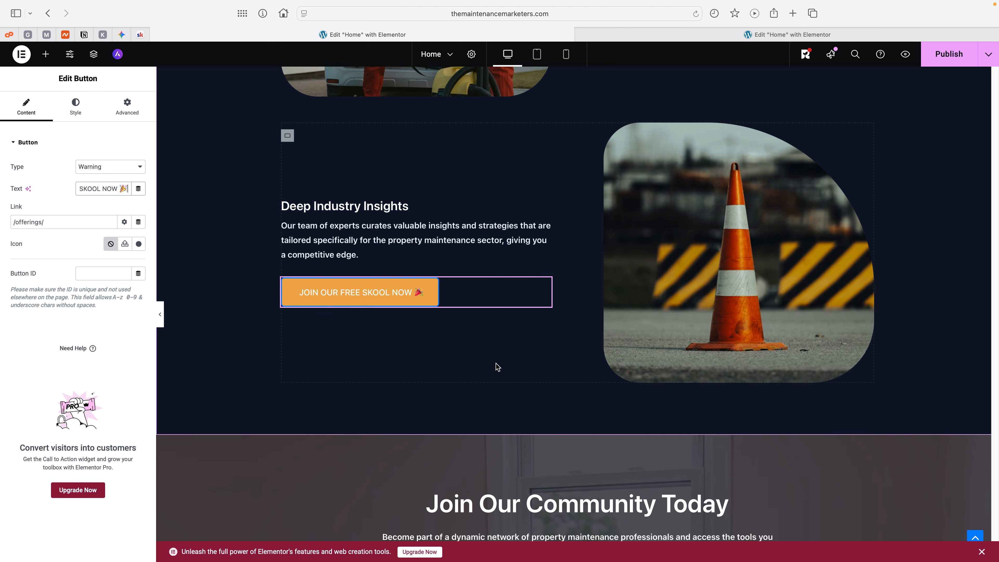
Step: Add a Fan Opacity shape divider to the top edge of the "Join Our Community Today" container
{"action": "scroll", "coordinate": [543, 340], "scroll_direction": "down", "scroll_amount": 3}
{"action": "scroll", "coordinate": [543, 333], "scroll_direction": "down", "scroll_amount": 5}
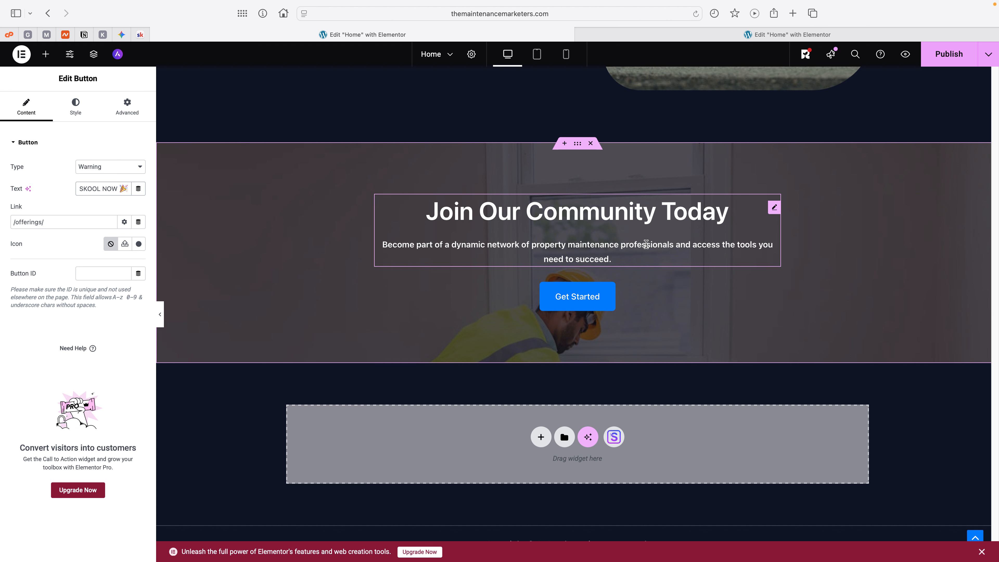
{"action": "scroll", "coordinate": [589, 261], "scroll_direction": "down", "scroll_amount": 1}
{"action": "scroll", "coordinate": [593, 260], "scroll_direction": "up", "scroll_amount": 8}
{"action": "scroll", "coordinate": [592, 261], "scroll_direction": "down", "scroll_amount": 10}
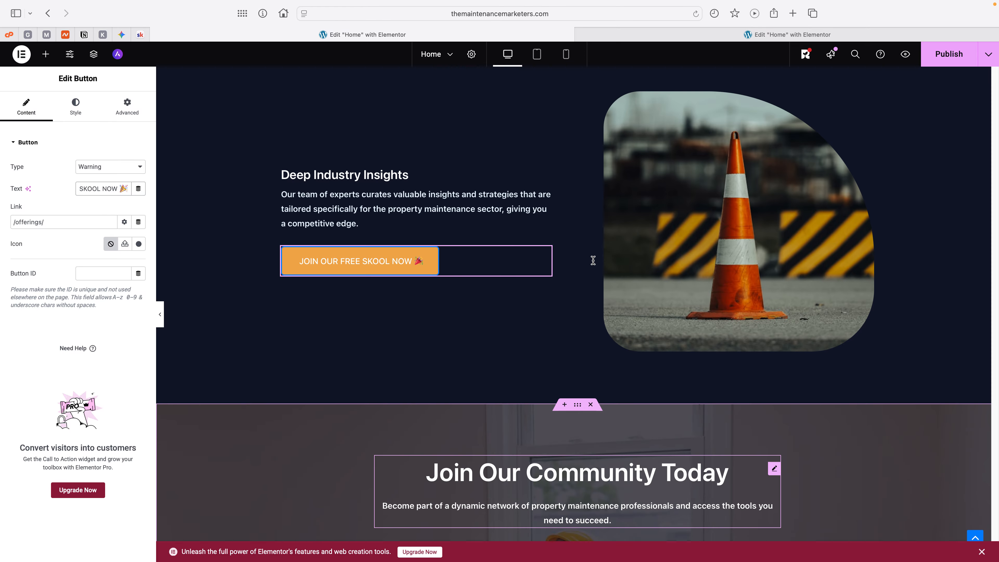
{"action": "left_click", "coordinate": [574, 142]}
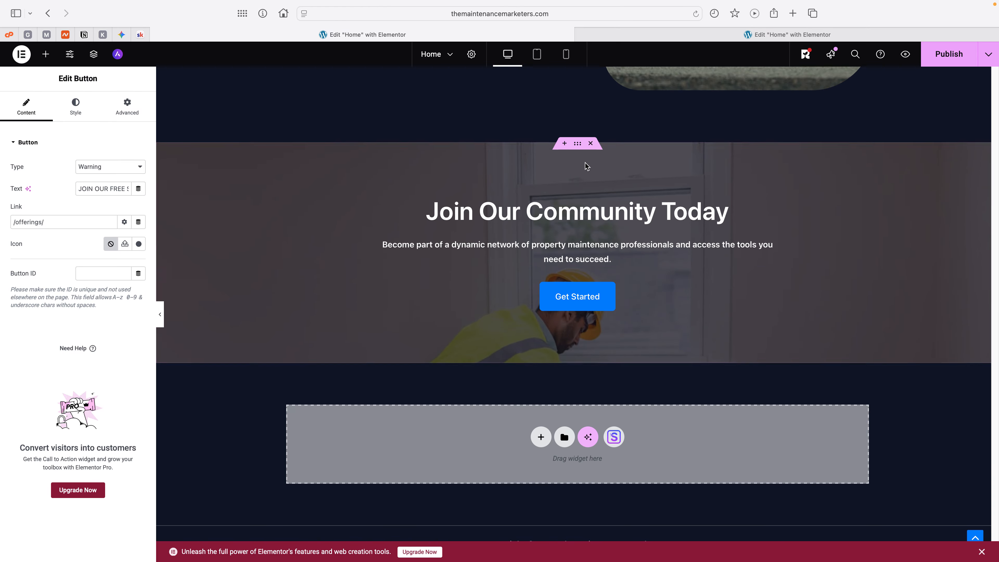
{"action": "double_click", "coordinate": [576, 150]}
{"action": "left_click", "coordinate": [576, 146]}
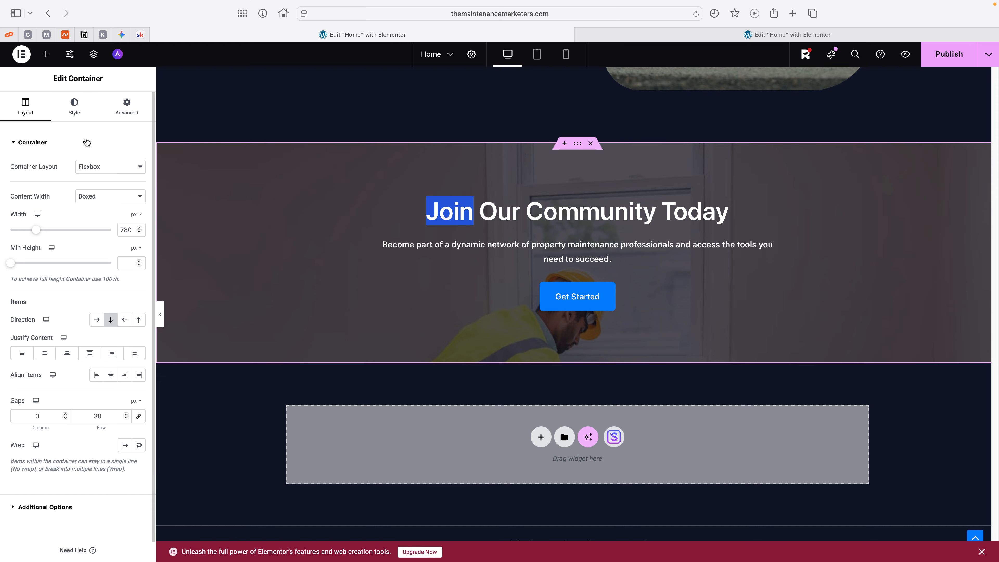
{"action": "left_click", "coordinate": [75, 114]}
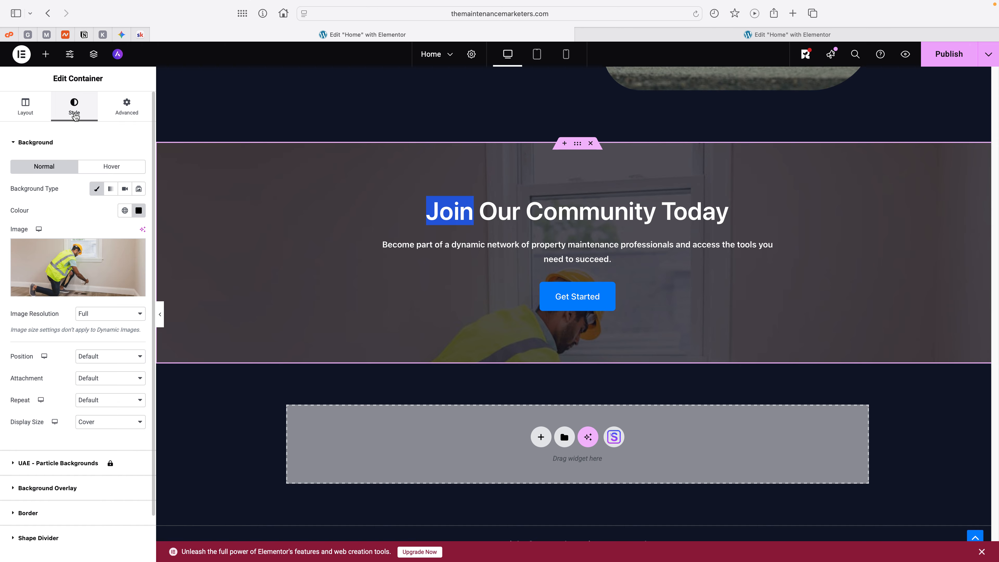
{"action": "left_click", "coordinate": [38, 144]}
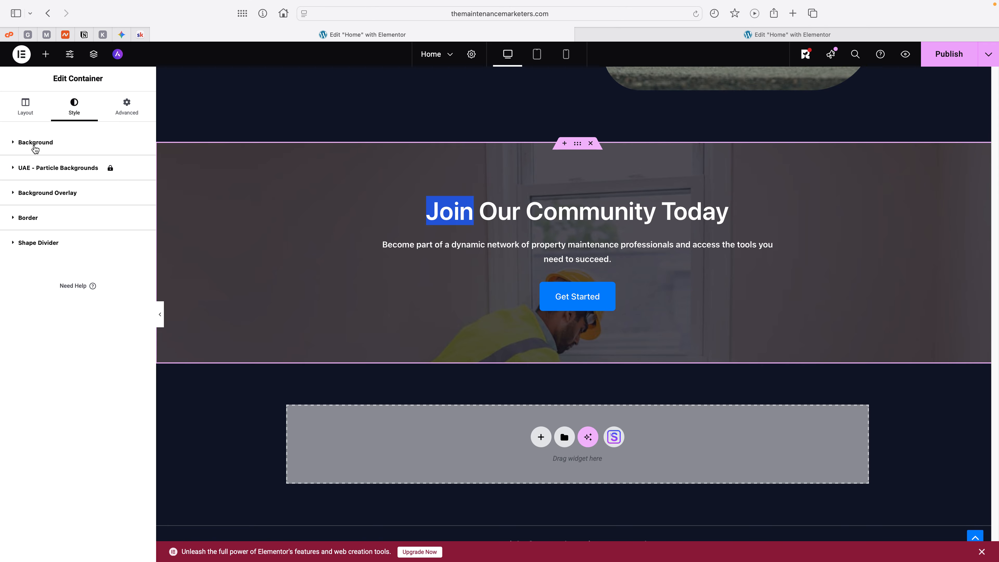
{"action": "left_click", "coordinate": [54, 251]}
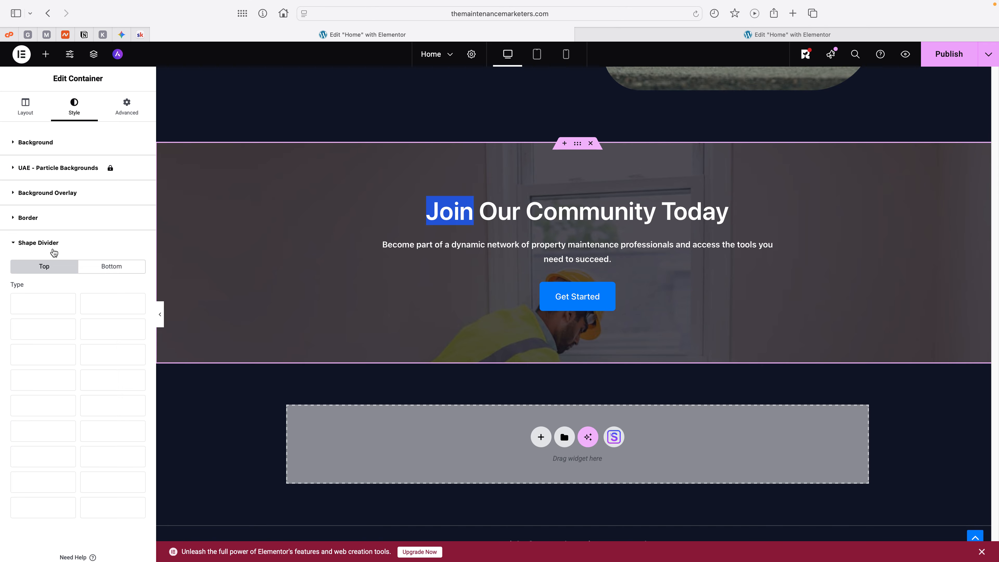
{"action": "left_click", "coordinate": [109, 409]}
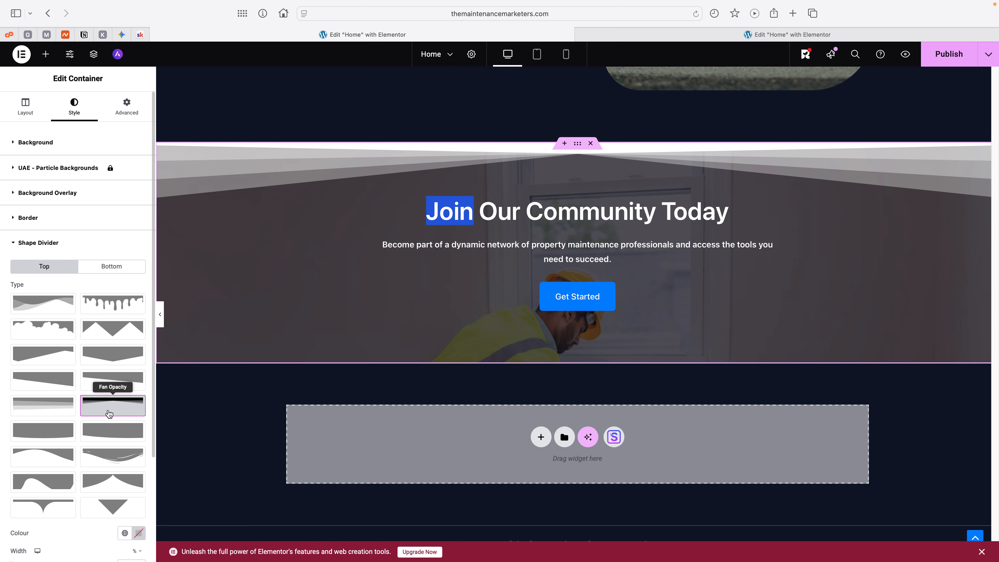
Step: Colour the top shape divider of the "Join Our Community Today" container with the Theme Secondary Background global colour
{"action": "scroll", "coordinate": [114, 315], "scroll_direction": "down", "scroll_amount": 5}
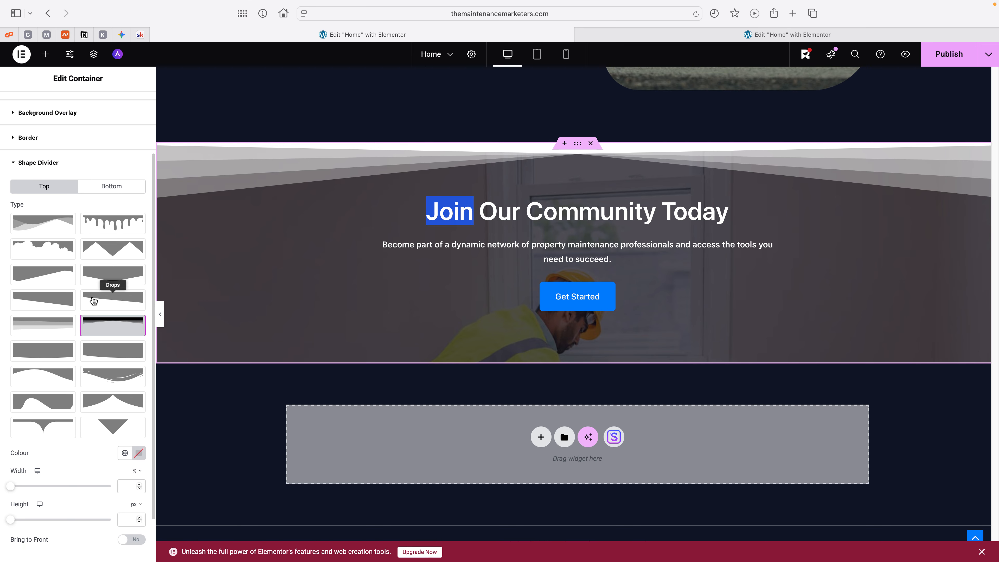
{"action": "left_click", "coordinate": [125, 399]}
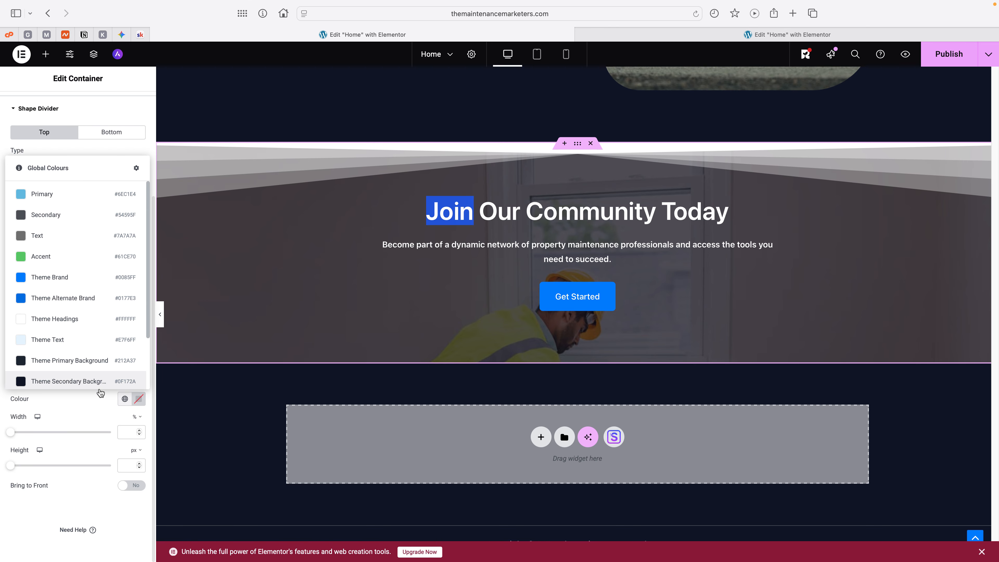
{"action": "left_click", "coordinate": [97, 383]}
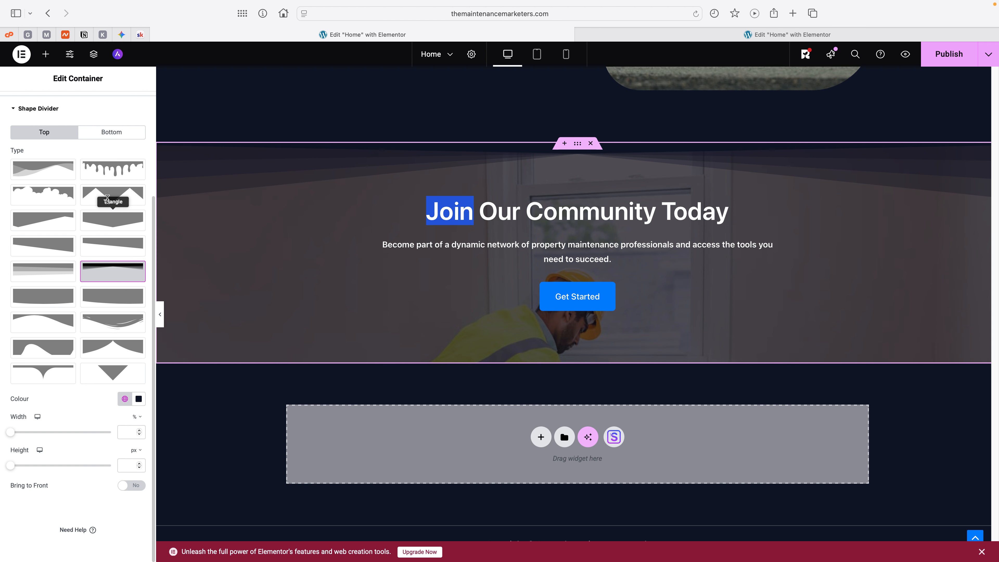
Step: Add a Fan Opacity shape divider in Theme Secondary Background to the bottom edge of the "Join Our Community Today" container
{"action": "left_click", "coordinate": [107, 135]}
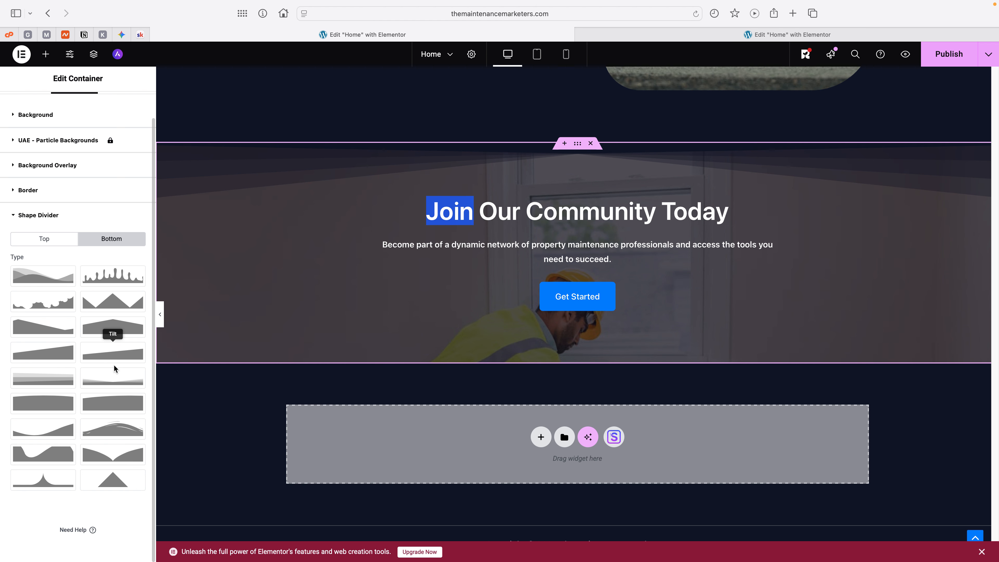
{"action": "left_click", "coordinate": [113, 377]}
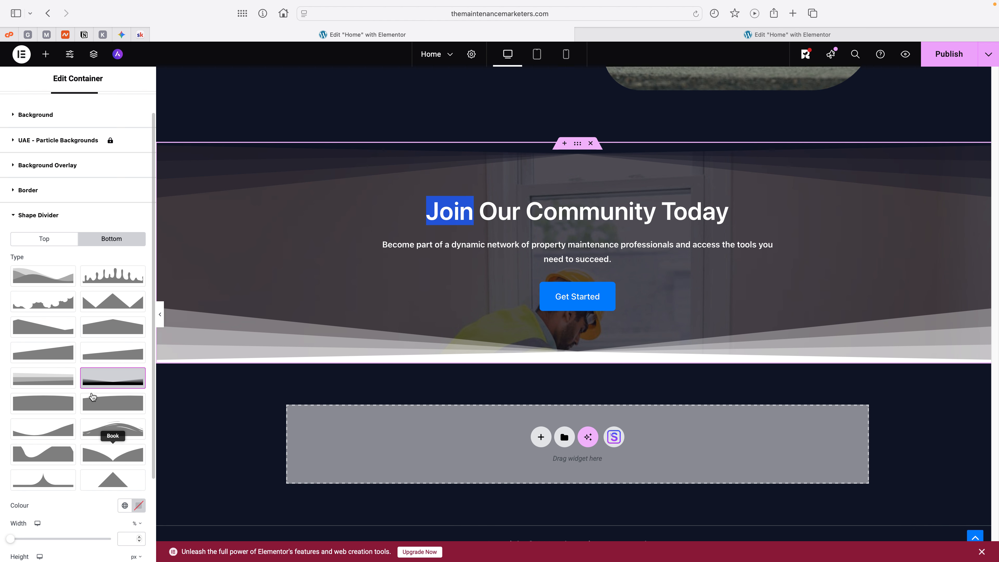
{"action": "scroll", "coordinate": [114, 394], "scroll_direction": "down", "scroll_amount": 3}
{"action": "left_click", "coordinate": [125, 398]}
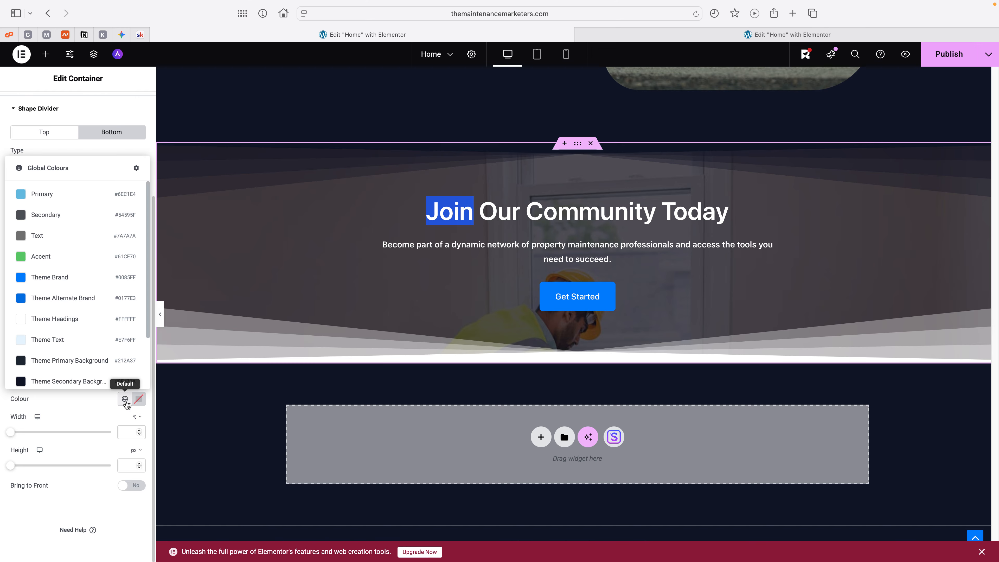
{"action": "left_click", "coordinate": [66, 384]}
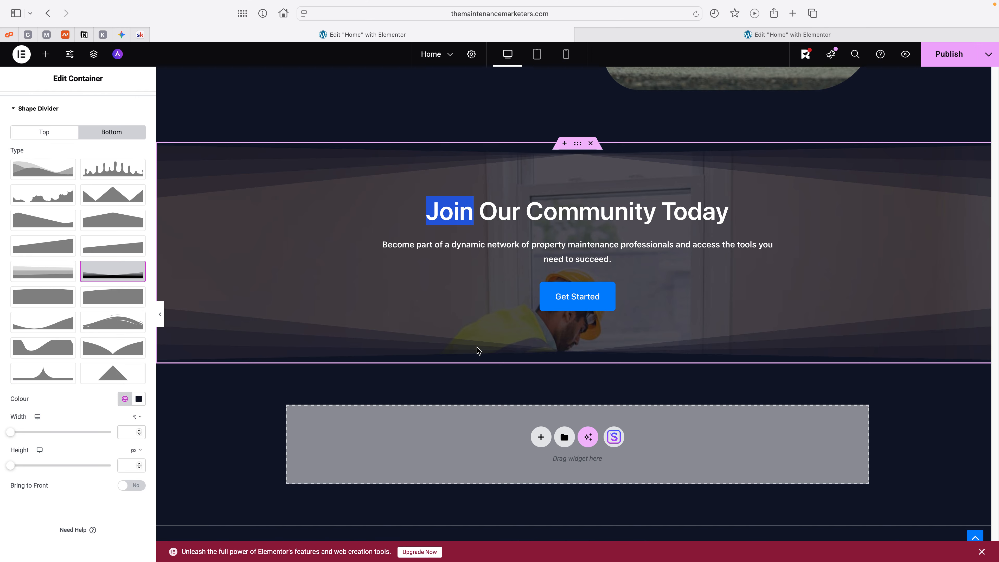
Step: Set linked padding of 90 px on all sides of the "Join Our Community Today" image box
{"action": "left_click", "coordinate": [497, 299]}
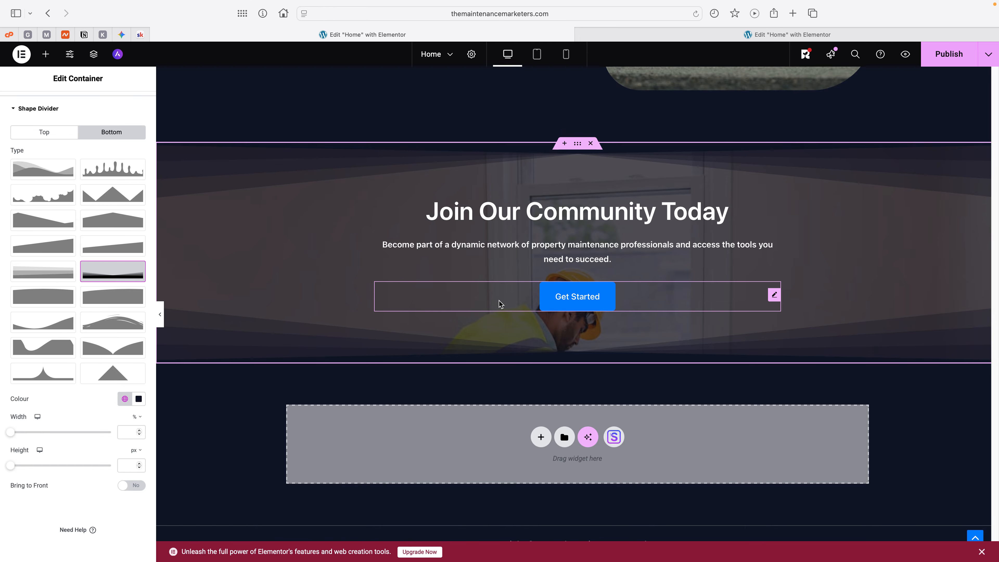
{"action": "left_click", "coordinate": [636, 256]}
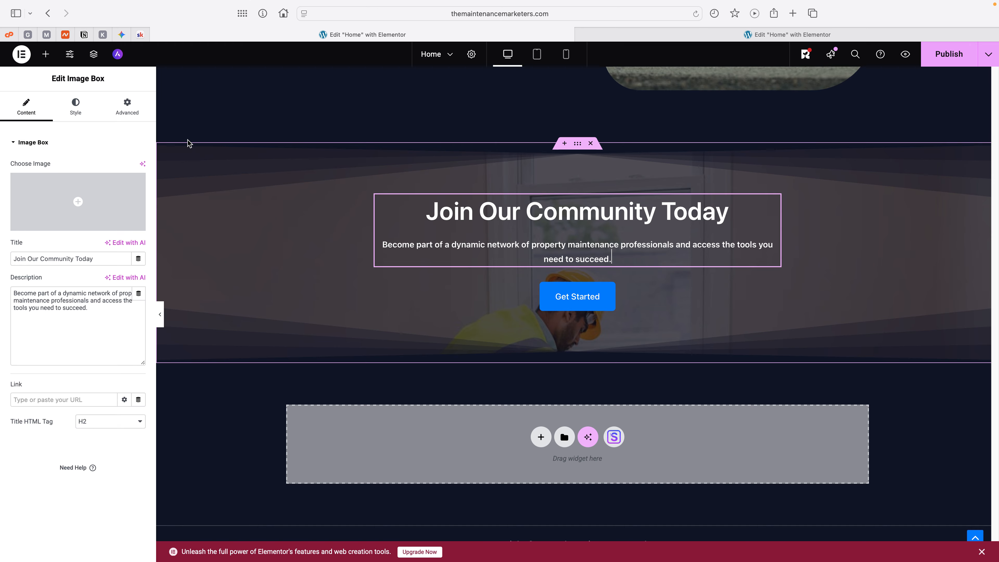
{"action": "left_click", "coordinate": [130, 107]}
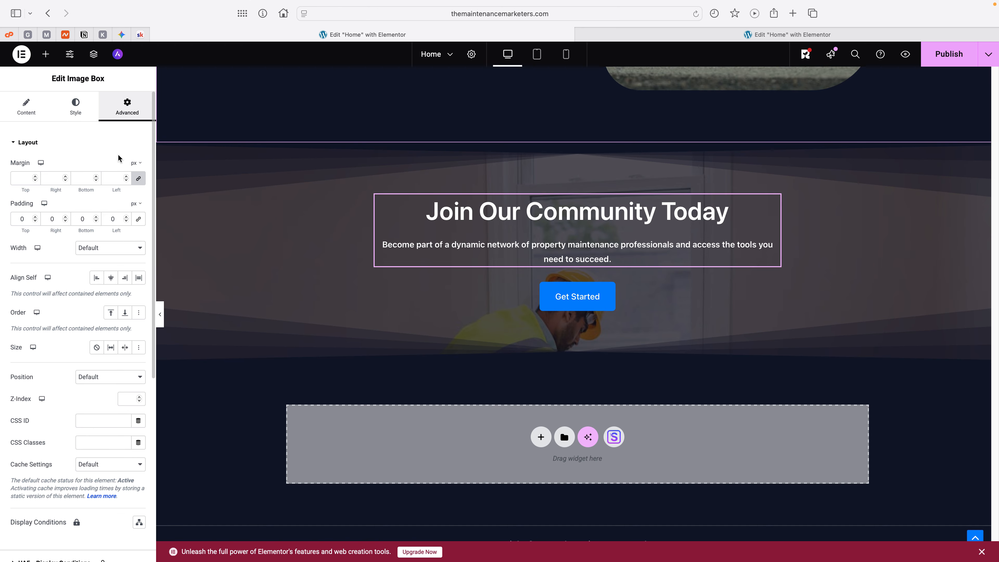
{"action": "left_click", "coordinate": [138, 218]}
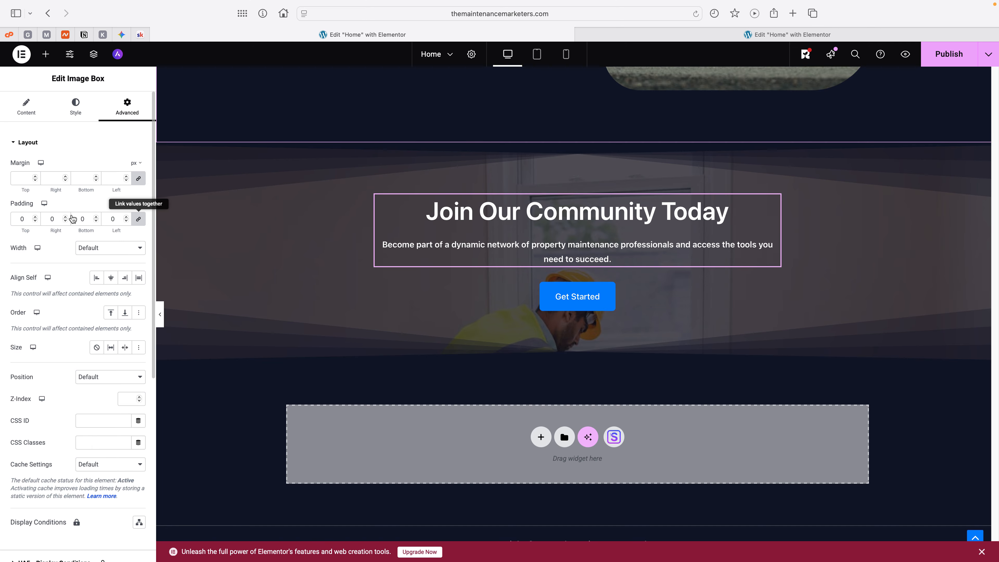
{"action": "left_click", "coordinate": [47, 217]}
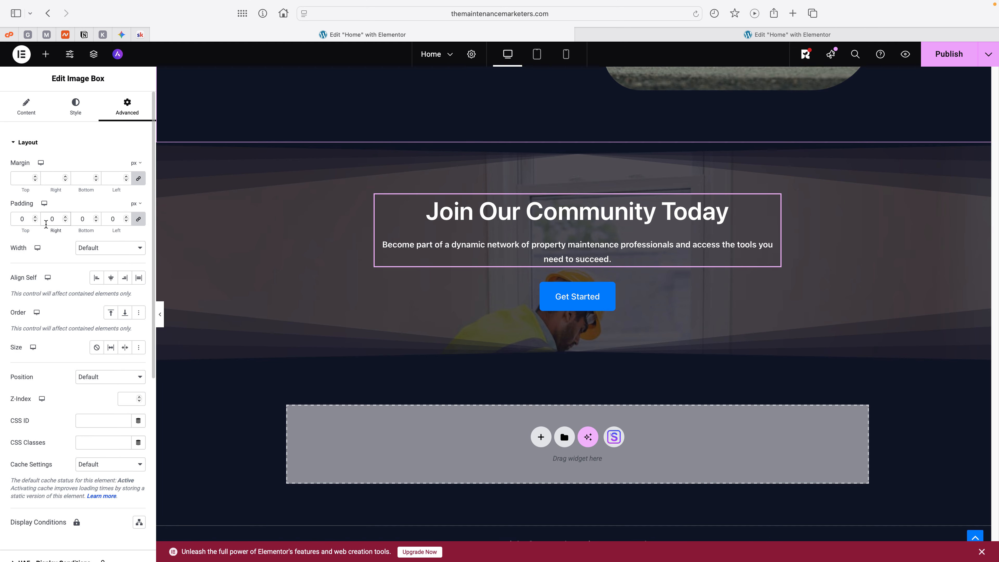
{"action": "type", "text": "9"}
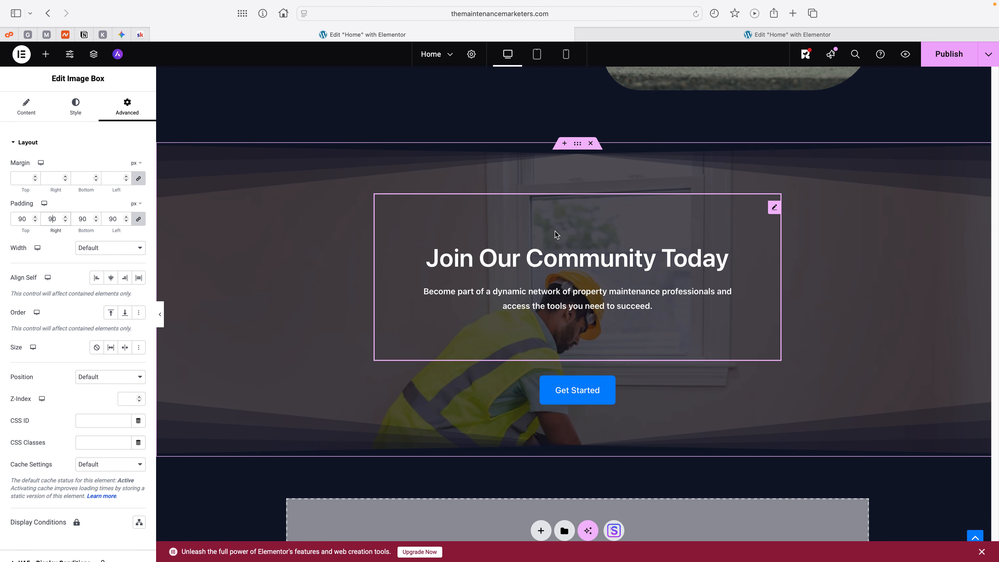
Step: Set the type of the "Get Started" button under "Join Our Community Today" to Warning
{"action": "scroll", "coordinate": [580, 258], "scroll_direction": "down", "scroll_amount": 1}
{"action": "scroll", "coordinate": [580, 258], "scroll_direction": "down", "scroll_amount": 3}
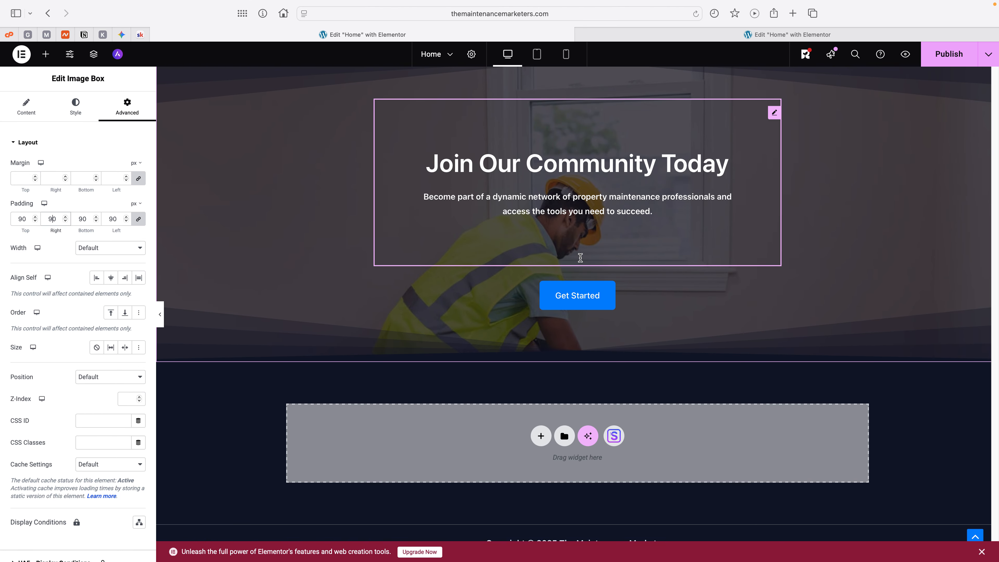
{"action": "left_click", "coordinate": [581, 304]}
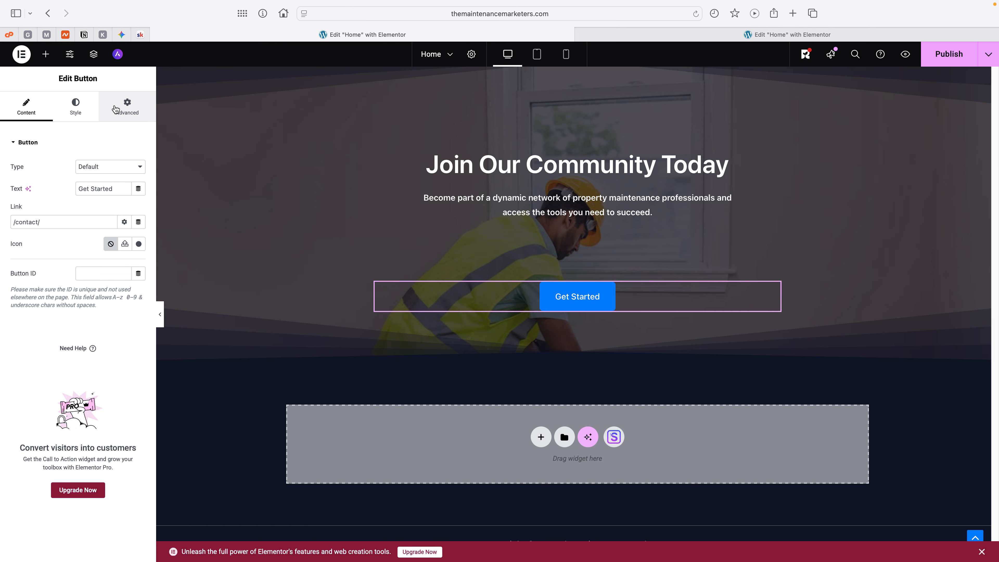
{"action": "left_click", "coordinate": [112, 166]}
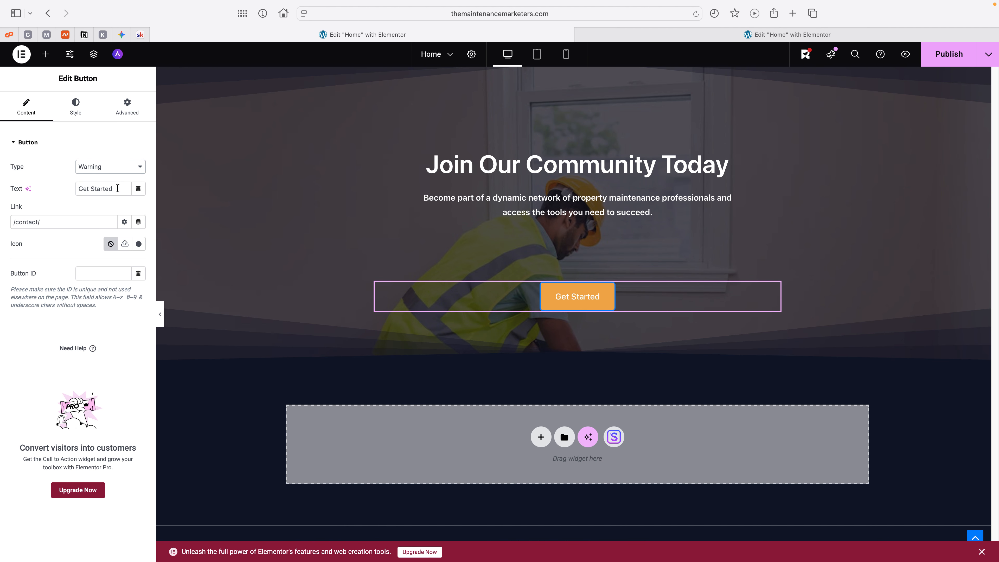
Step: Extend the "Get Started" button's label to "Get Started TODAY! 🛠️", with the hammer and wrench emoji at the end
{"action": "left_click", "coordinate": [117, 188]}
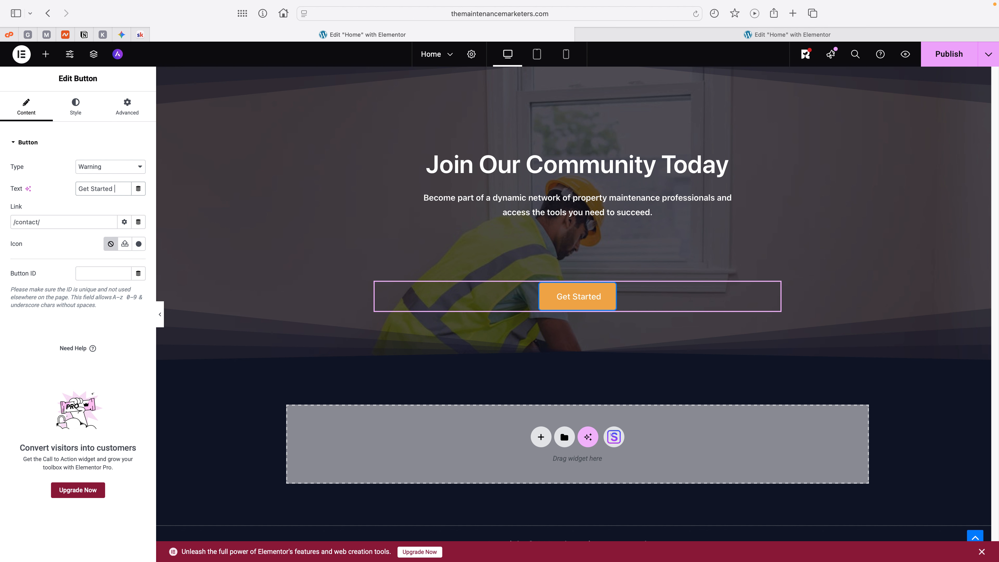
{"action": "type", "text": "TODAY"}
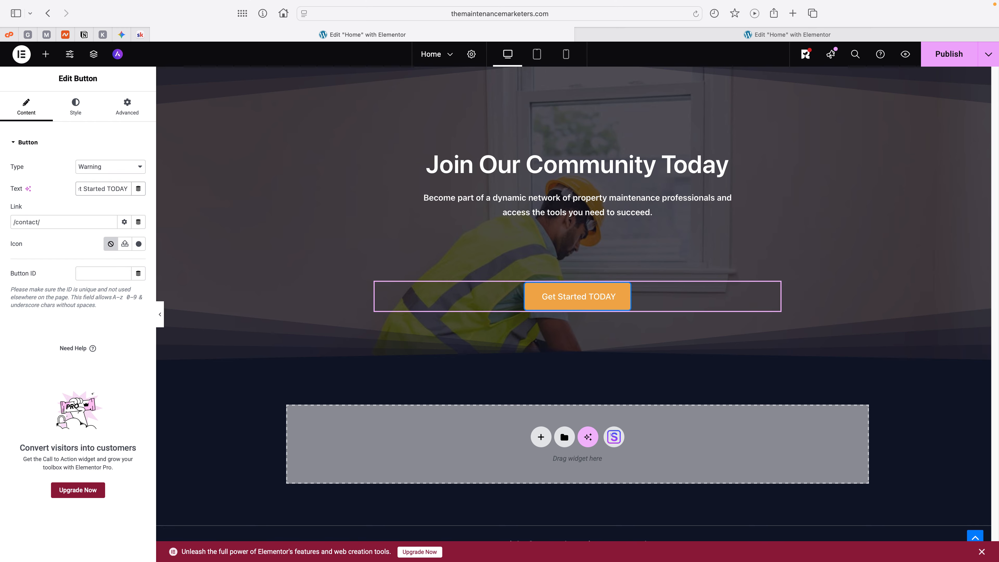
{"action": "type", "text": "!"}
{"action": "key", "text": "ctrl+super+space"}
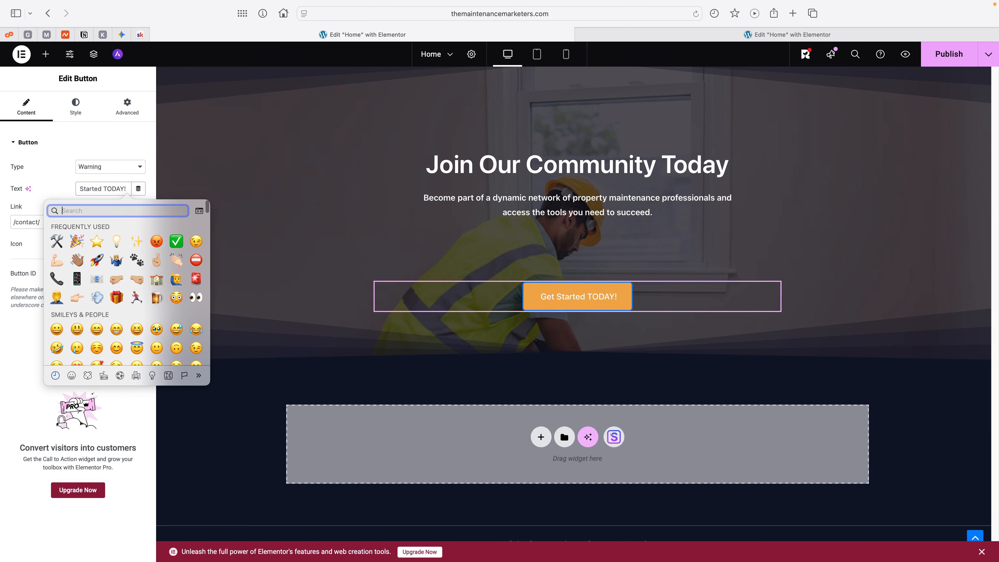
{"action": "left_click", "coordinate": [56, 244]}
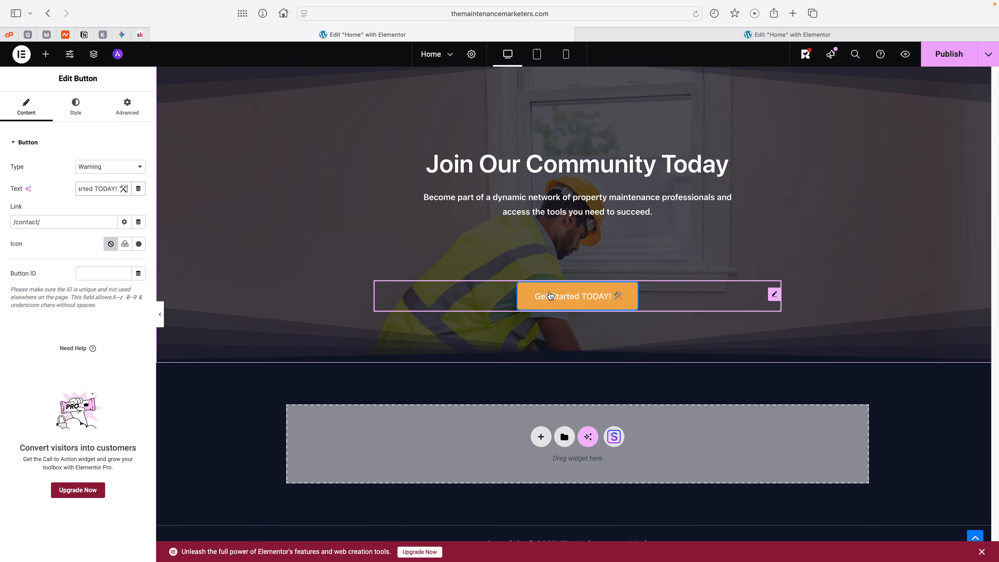
Step: Set the background image attachment of the "Join Our Community Today" container to Fixed
{"action": "scroll", "coordinate": [549, 296], "scroll_direction": "up", "scroll_amount": 3}
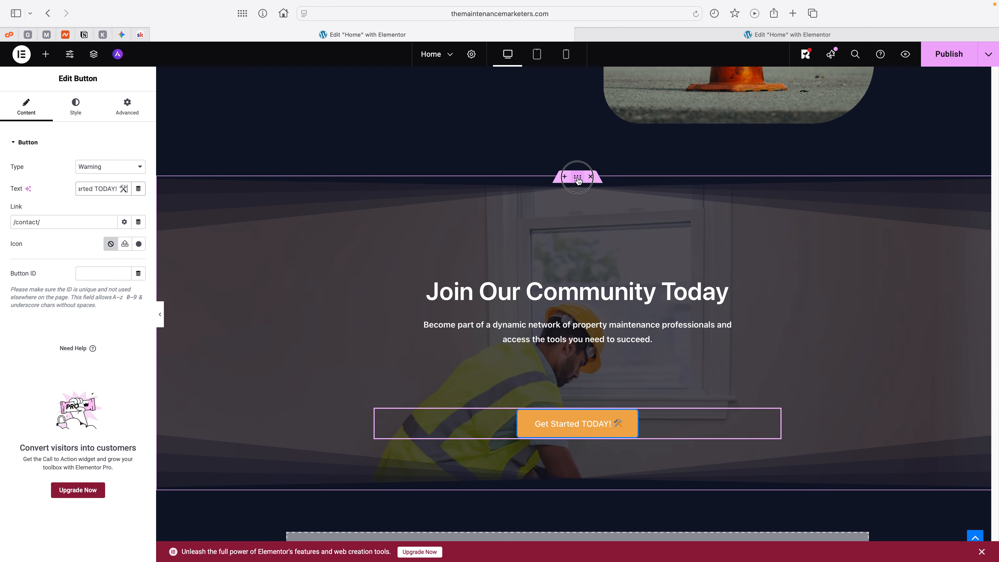
{"action": "left_click", "coordinate": [193, 198]}
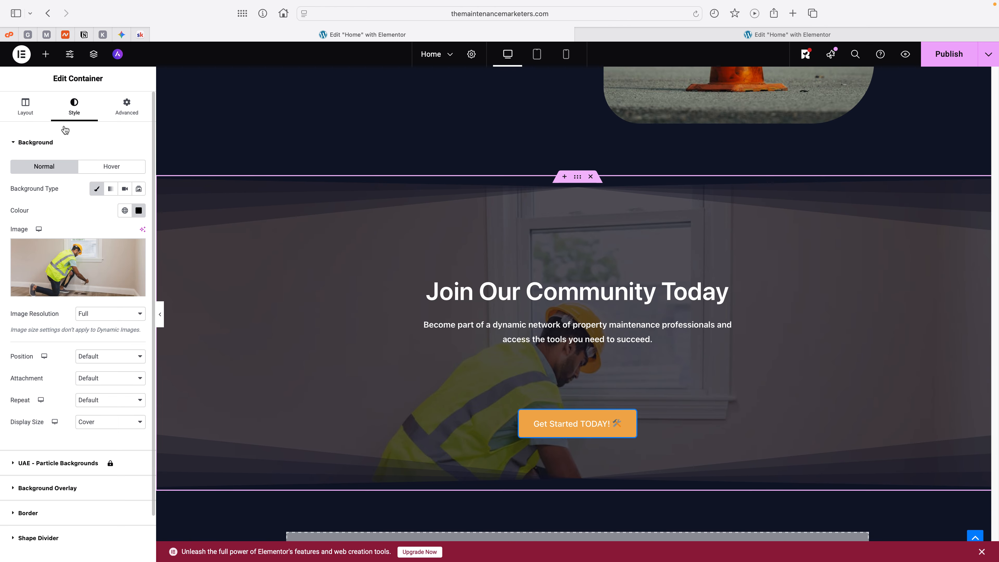
{"action": "left_click", "coordinate": [110, 380]}
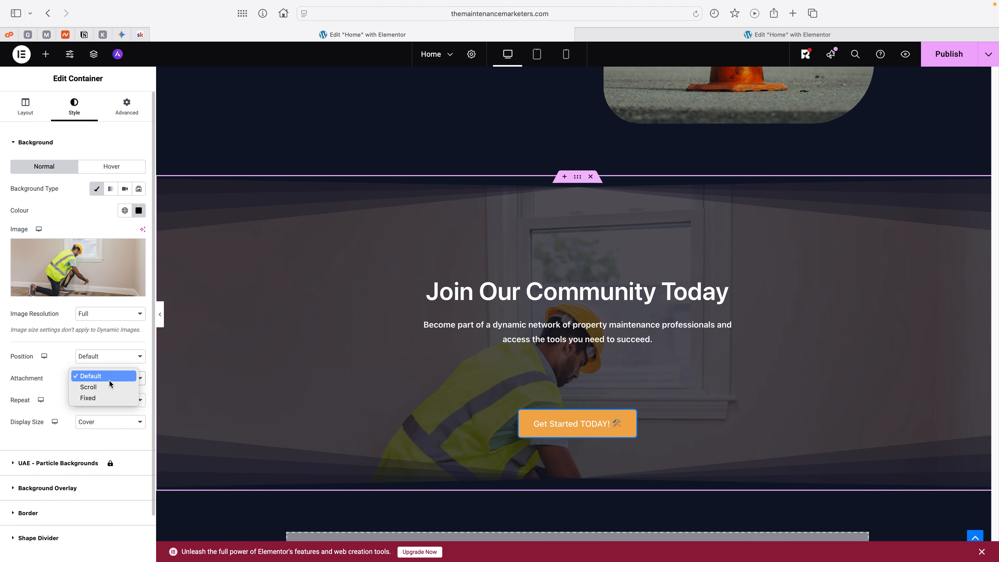
{"action": "left_click", "coordinate": [97, 395]}
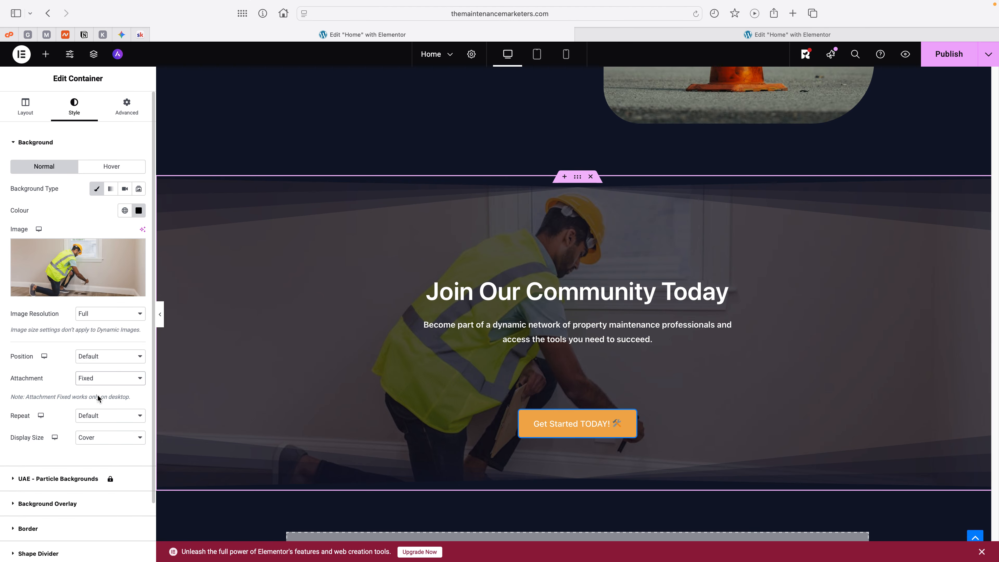
Step: Review the fixed background effect while moving through the page, and publish the updated Home page
{"action": "scroll", "coordinate": [345, 333], "scroll_direction": "down", "scroll_amount": 1}
{"action": "scroll", "coordinate": [345, 333], "scroll_direction": "down", "scroll_amount": 15}
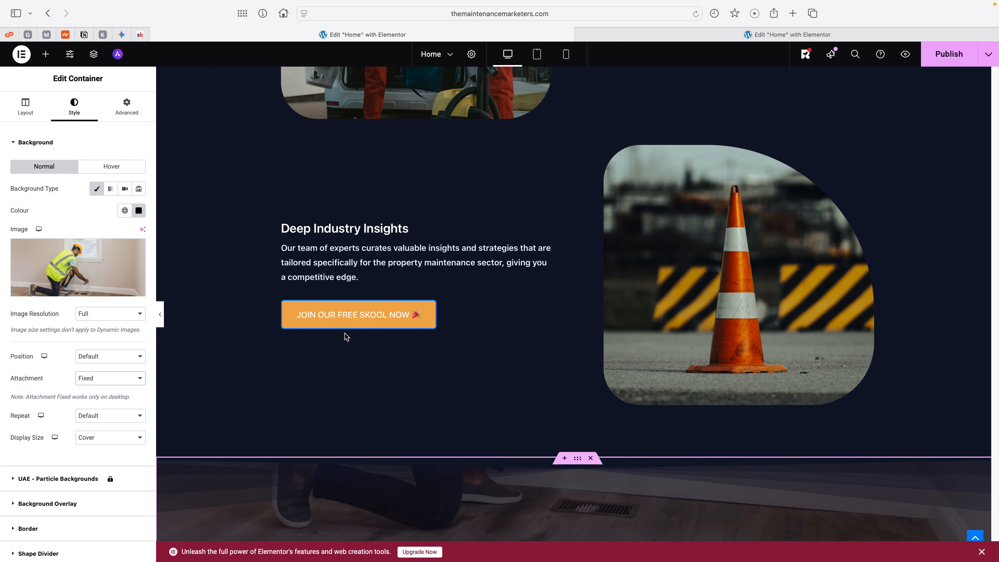
{"action": "scroll", "coordinate": [345, 333], "scroll_direction": "up", "scroll_amount": 6}
{"action": "scroll", "coordinate": [345, 335], "scroll_direction": "down", "scroll_amount": 15}
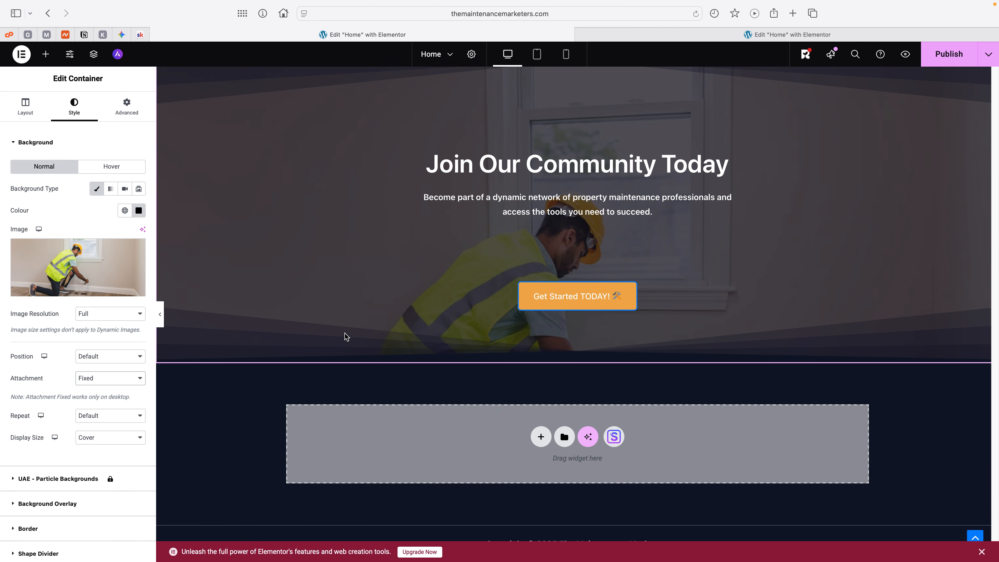
{"action": "scroll", "coordinate": [345, 335], "scroll_direction": "up", "scroll_amount": 8}
{"action": "scroll", "coordinate": [345, 335], "scroll_direction": "up", "scroll_amount": 20}
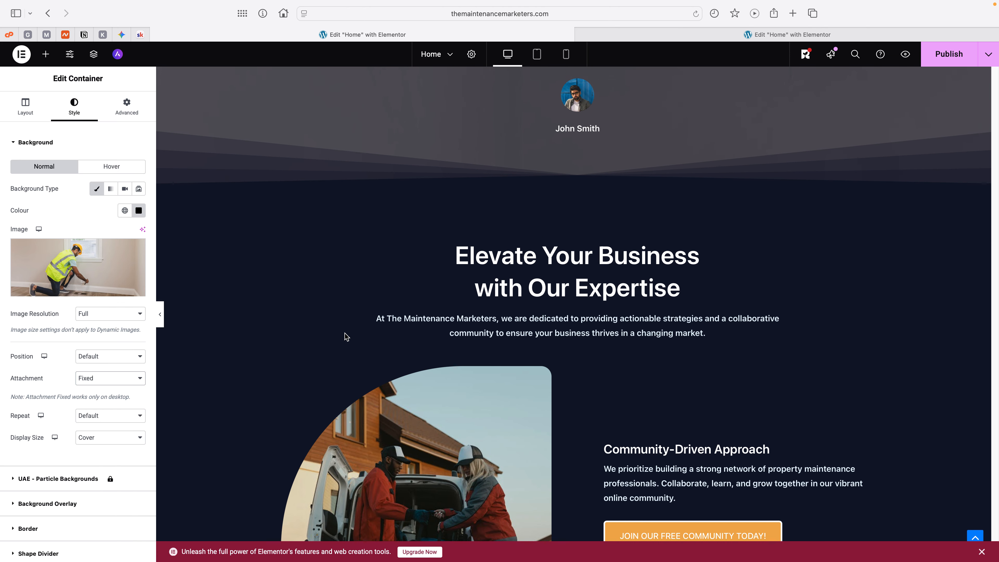
{"action": "scroll", "coordinate": [345, 335], "scroll_direction": "up", "scroll_amount": 10}
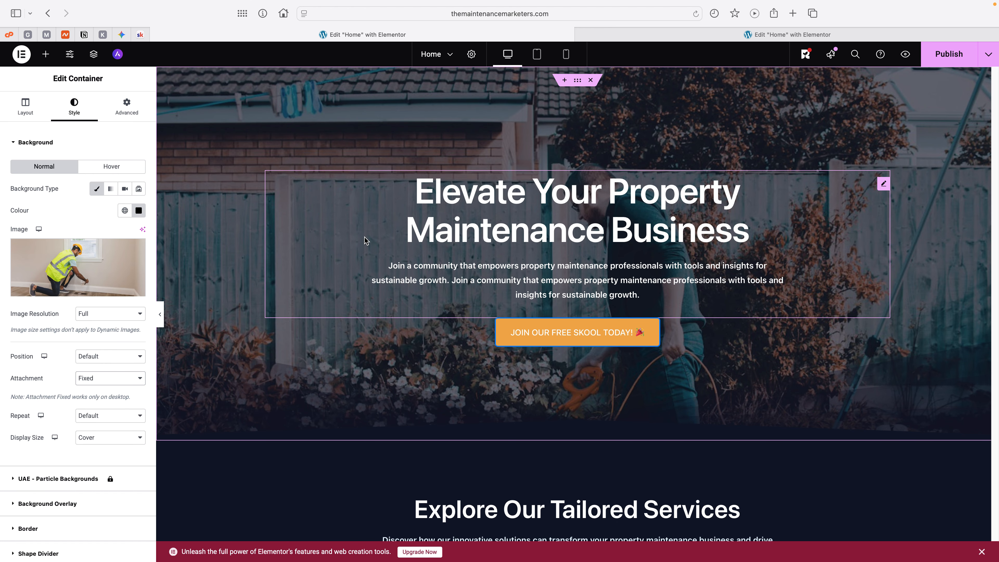
{"action": "left_click", "coordinate": [945, 61]}
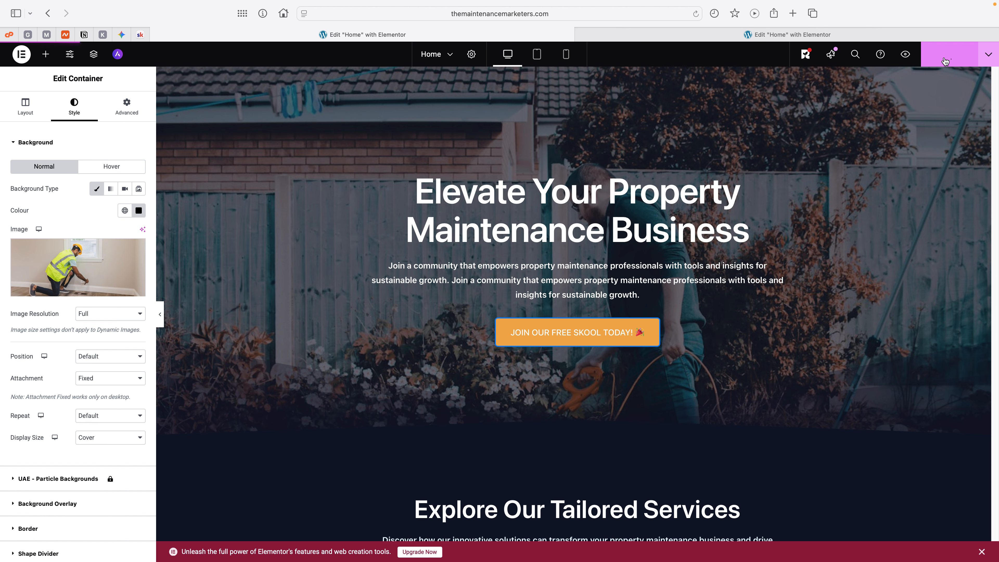
Step: Switch to the other browser tab with the earlier version of the Home page and look through its hero and services sections
{"action": "left_click", "coordinate": [797, 35]}
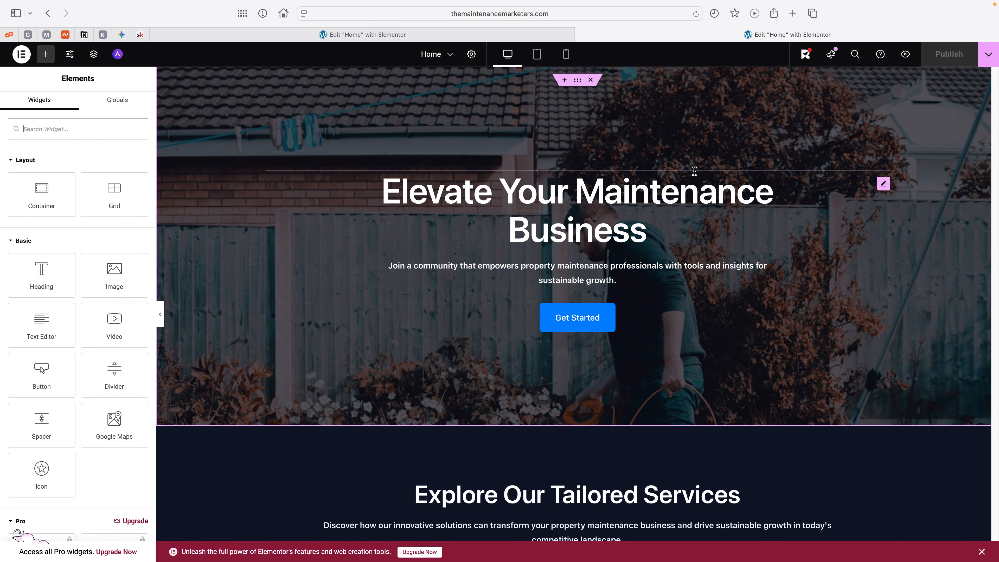
{"action": "scroll", "coordinate": [686, 185], "scroll_direction": "down", "scroll_amount": 7}
{"action": "scroll", "coordinate": [684, 199], "scroll_direction": "down", "scroll_amount": 20}
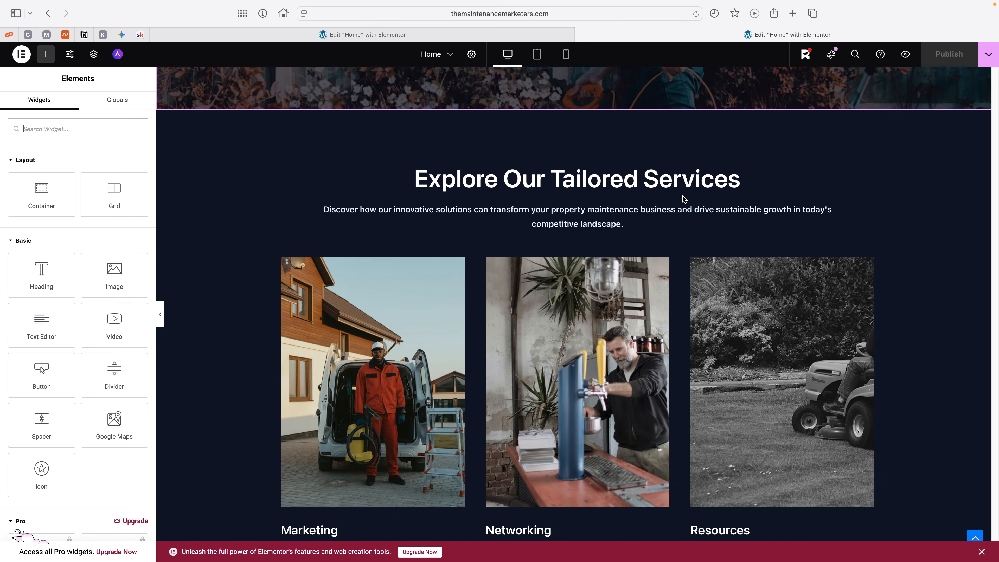
{"action": "scroll", "coordinate": [684, 200], "scroll_direction": "up", "scroll_amount": 20}
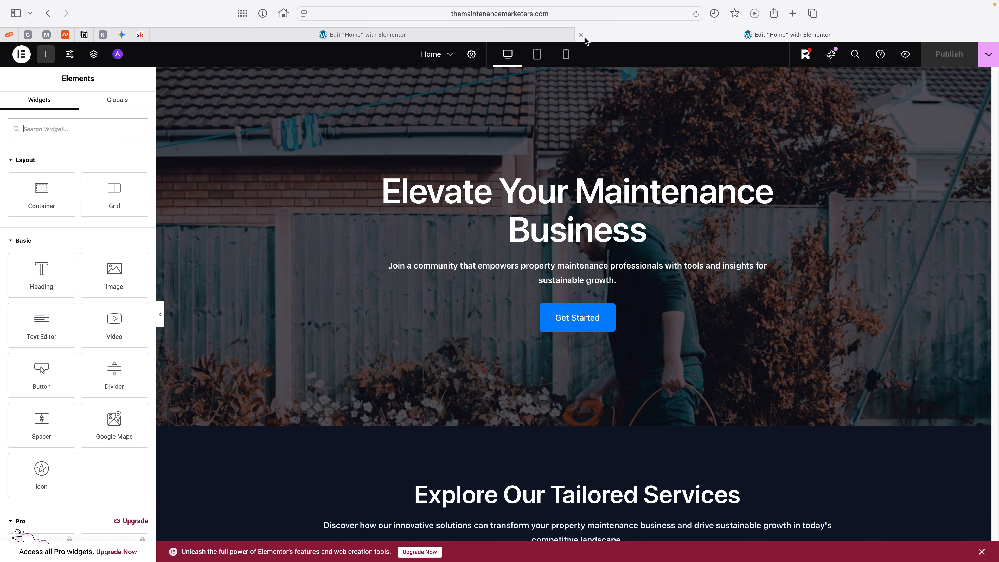
{"action": "scroll", "coordinate": [628, 133], "scroll_direction": "down", "scroll_amount": 15}
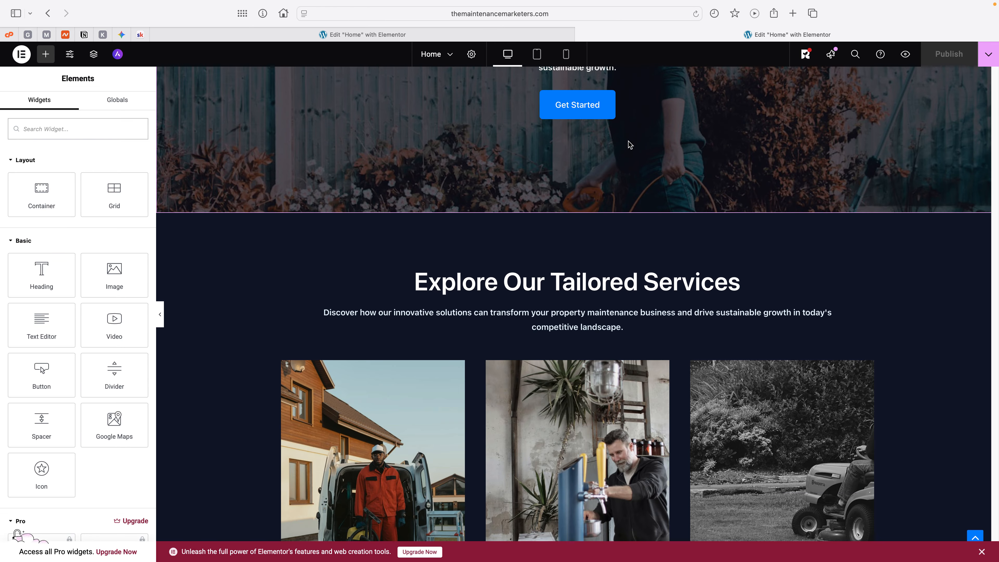
{"action": "scroll", "coordinate": [627, 144], "scroll_direction": "down", "scroll_amount": 2}
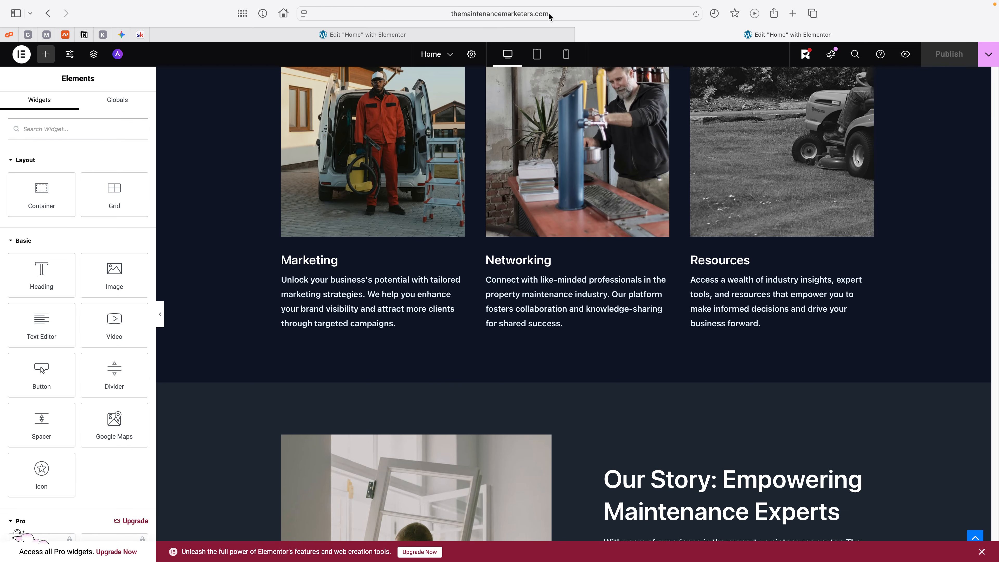
{"action": "left_click", "coordinate": [554, 13]}
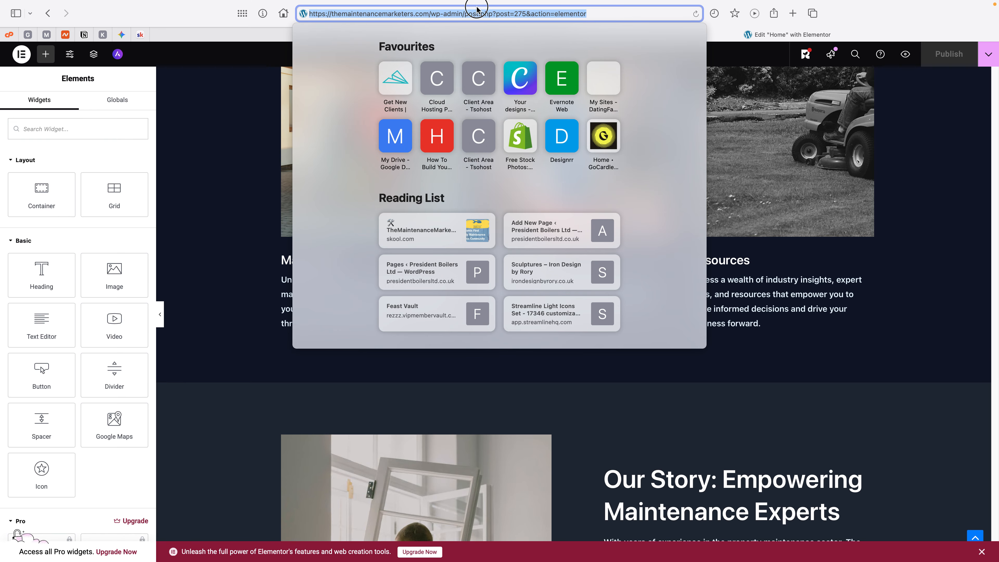
{"action": "left_click", "coordinate": [436, 15]}
{"action": "left_click_drag", "start_coordinate": [431, 14], "coordinate": [584, 9]}
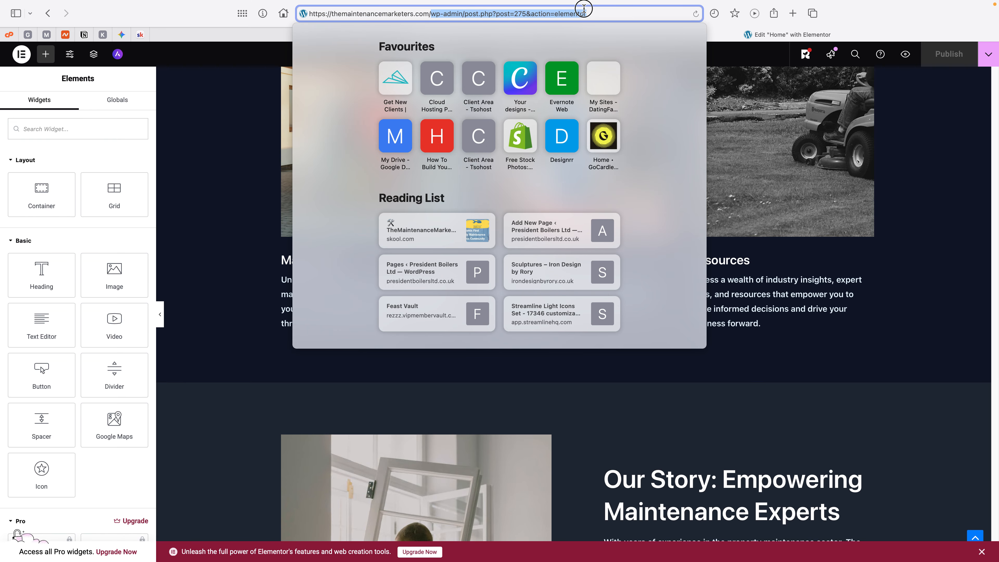
{"action": "key", "text": "BackSpace"}
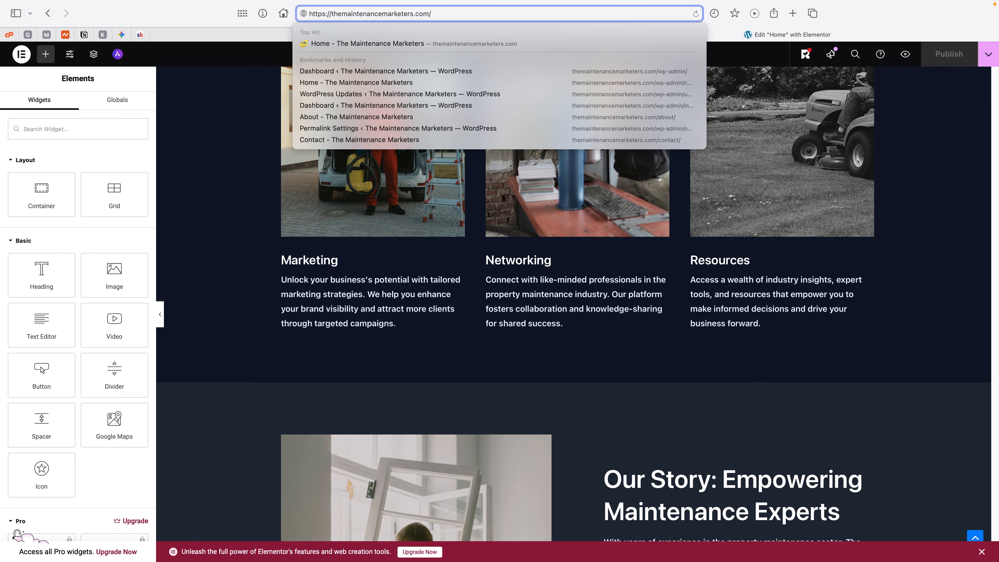
{"action": "scroll", "coordinate": [600, 214], "scroll_direction": "down", "scroll_amount": 15}
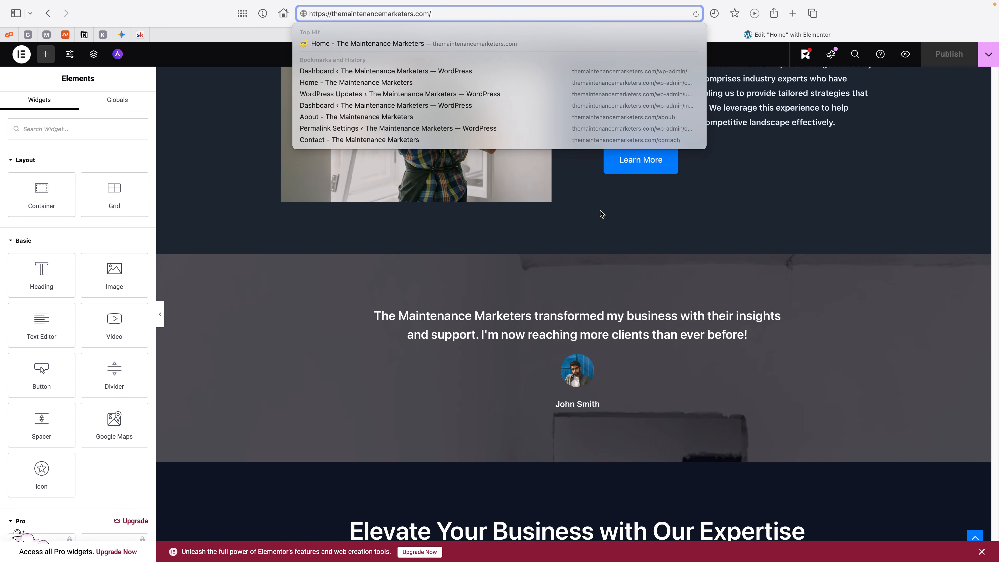
{"action": "scroll", "coordinate": [600, 214], "scroll_direction": "down", "scroll_amount": 12}
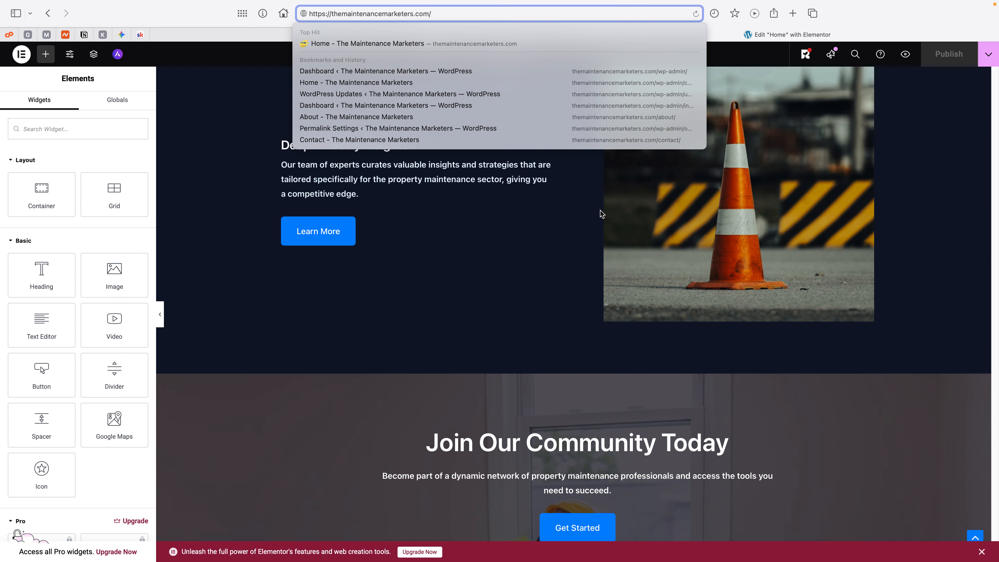
{"action": "scroll", "coordinate": [600, 212], "scroll_direction": "up", "scroll_amount": 20}
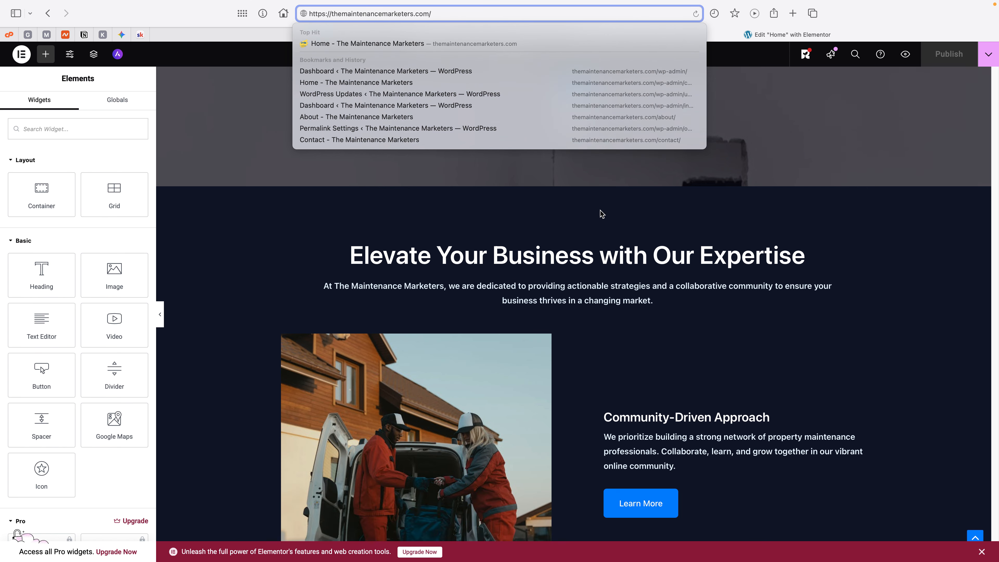
{"action": "scroll", "coordinate": [600, 212], "scroll_direction": "down", "scroll_amount": 1}
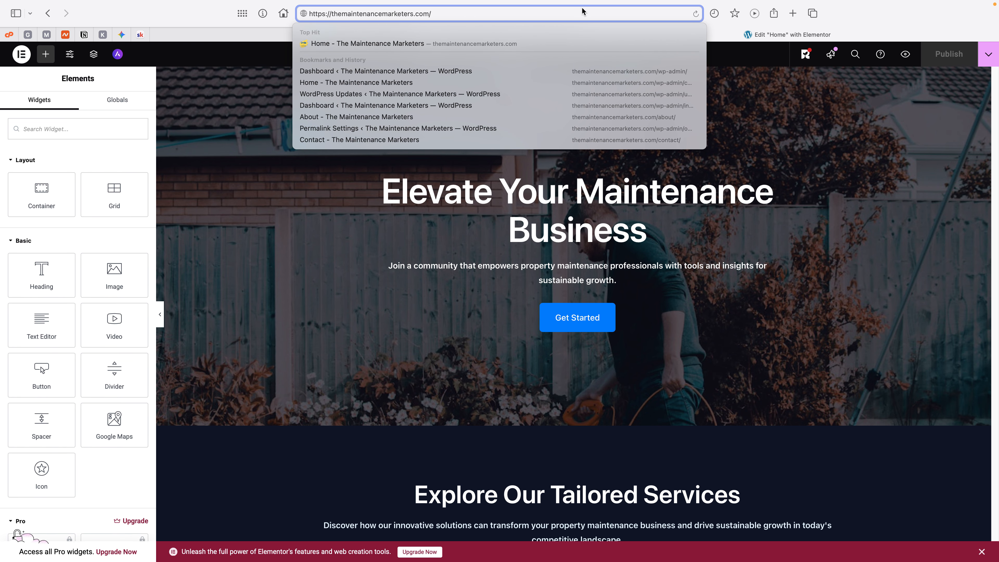
{"action": "key", "text": "super+Return"}
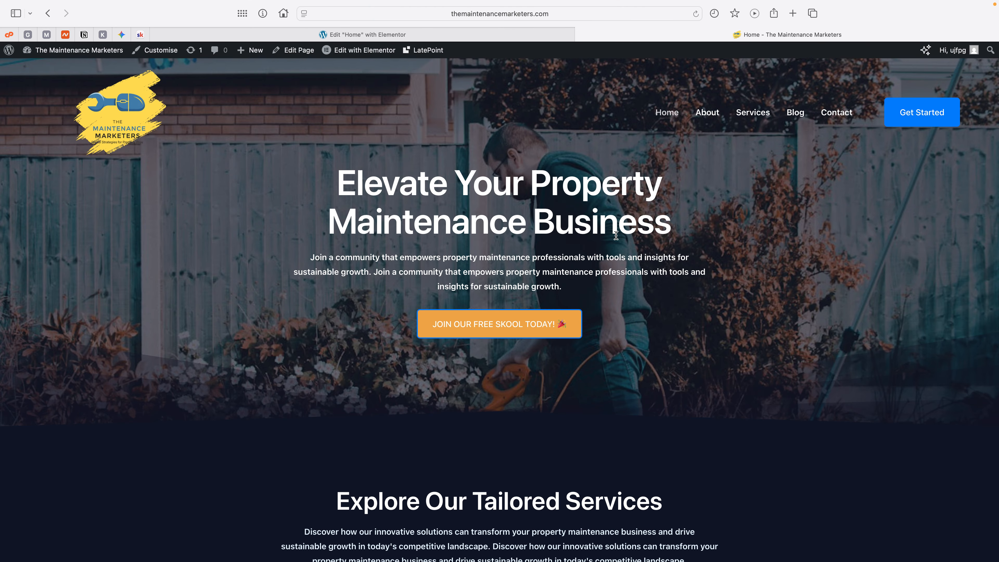
Step: Review the live Home page's hero, "Explore Our Tailored Services" and "Our Story" sections, including the shape dividers, masked images and buttons
{"action": "scroll", "coordinate": [603, 242], "scroll_direction": "down", "scroll_amount": 5}
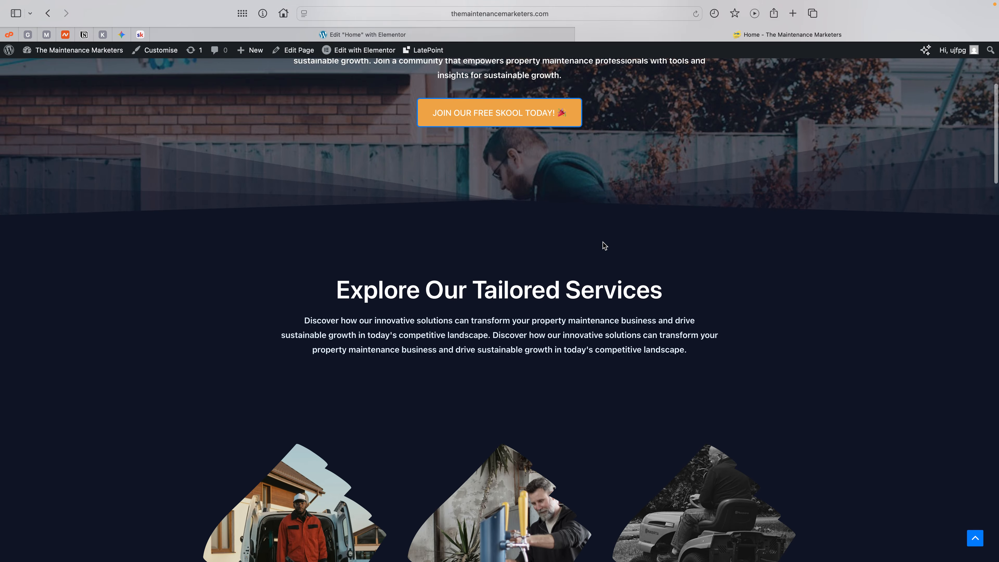
{"action": "scroll", "coordinate": [602, 242], "scroll_direction": "down", "scroll_amount": 1}
{"action": "scroll", "coordinate": [677, 197], "scroll_direction": "down", "scroll_amount": 3}
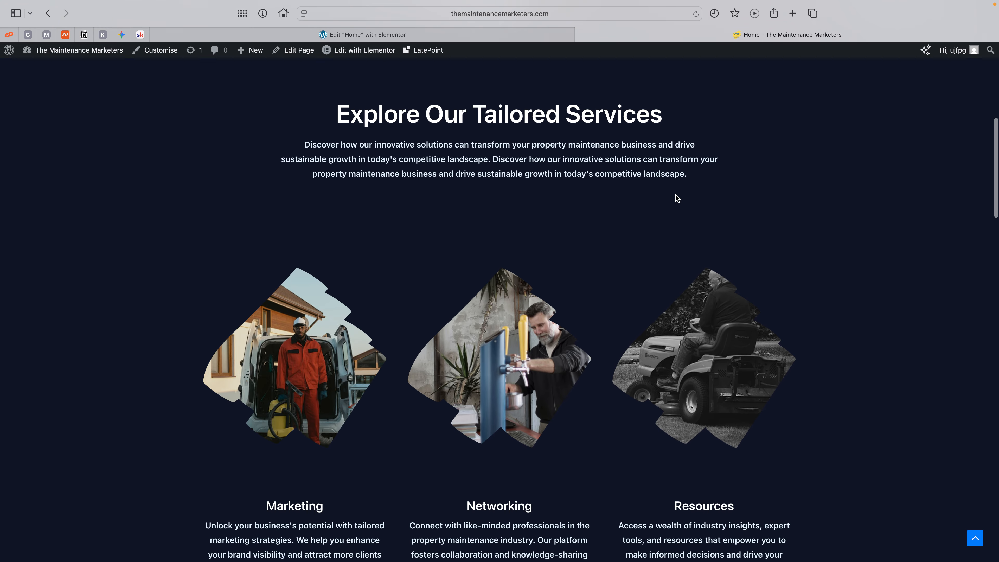
{"action": "scroll", "coordinate": [577, 304], "scroll_direction": "down", "scroll_amount": 2}
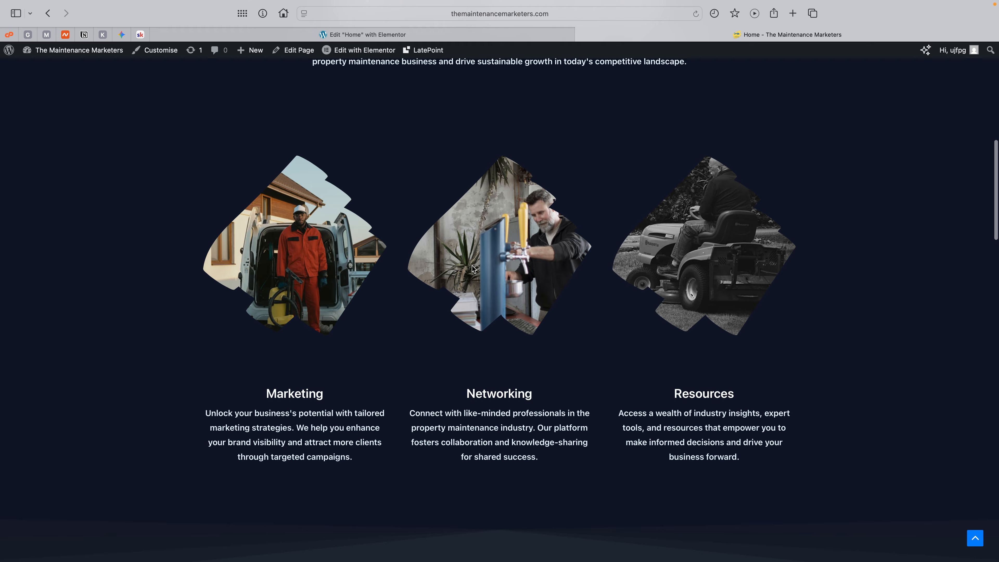
{"action": "scroll", "coordinate": [494, 310], "scroll_direction": "down", "scroll_amount": 6}
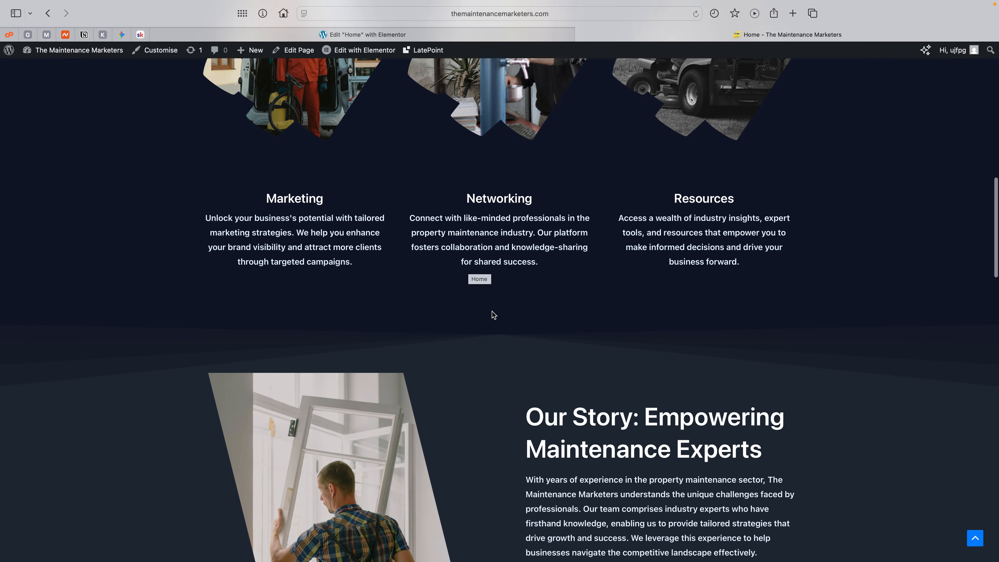
{"action": "scroll", "coordinate": [493, 314], "scroll_direction": "down", "scroll_amount": 6}
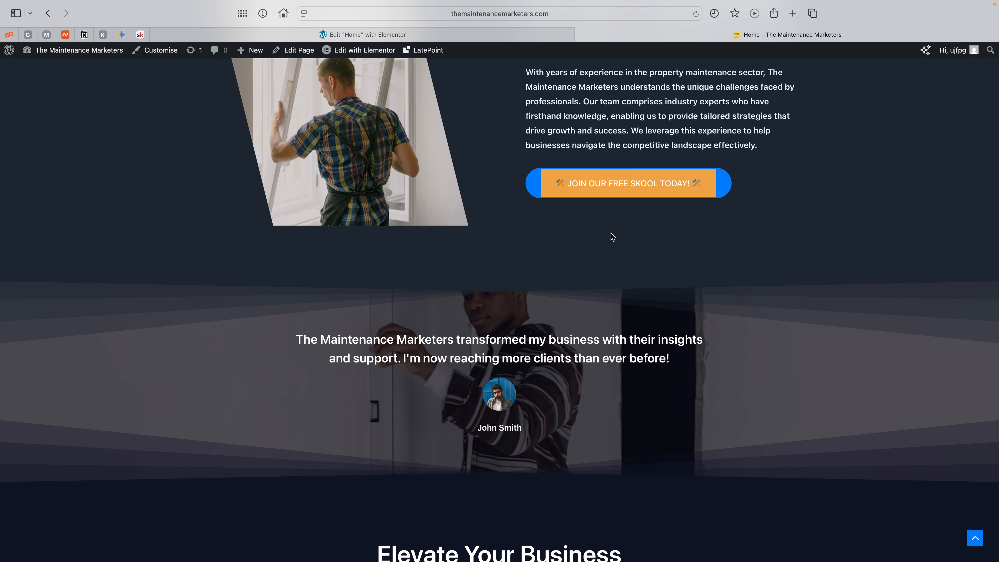
{"action": "scroll", "coordinate": [613, 236], "scroll_direction": "up", "scroll_amount": 3}
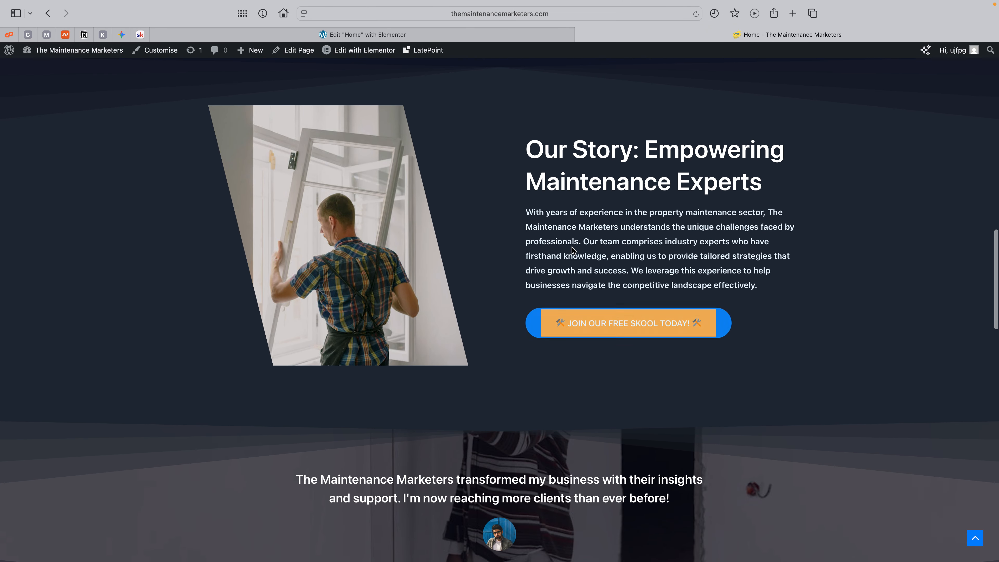
Step: Review the live page's testimonial, "Elevate Your Business with Our Expertise" and "Join Our Community Today" sections, and return to the hero
{"action": "scroll", "coordinate": [573, 251], "scroll_direction": "down", "scroll_amount": 4}
{"action": "scroll", "coordinate": [570, 267], "scroll_direction": "down", "scroll_amount": 7}
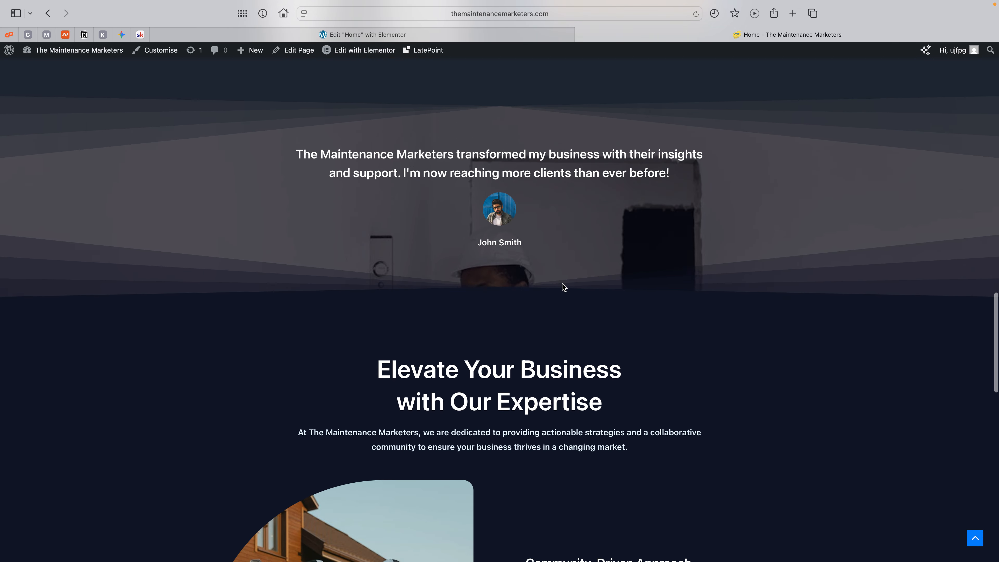
{"action": "scroll", "coordinate": [564, 287], "scroll_direction": "down", "scroll_amount": 7}
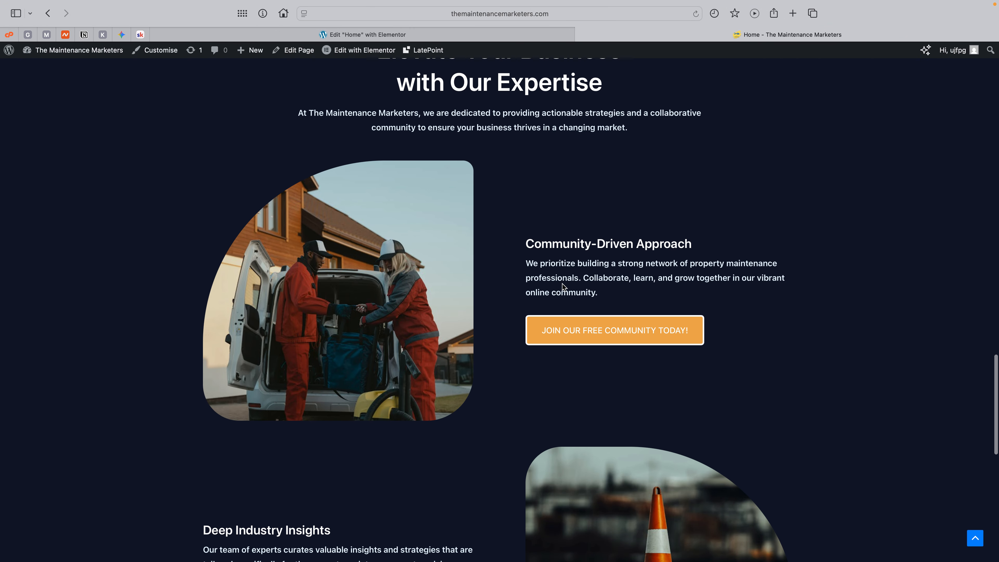
{"action": "scroll", "coordinate": [564, 287], "scroll_direction": "down", "scroll_amount": 6}
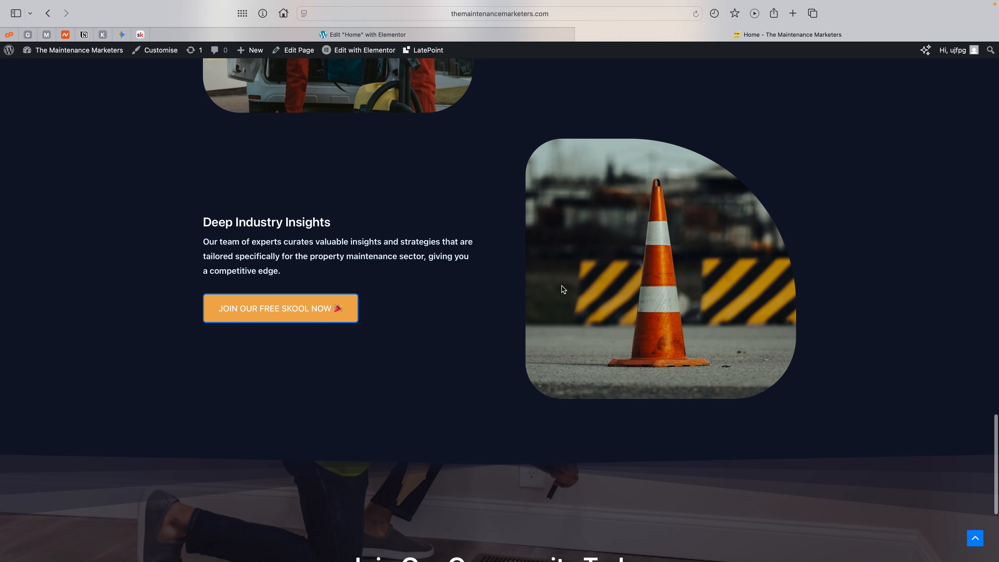
{"action": "scroll", "coordinate": [480, 328], "scroll_direction": "down", "scroll_amount": 5}
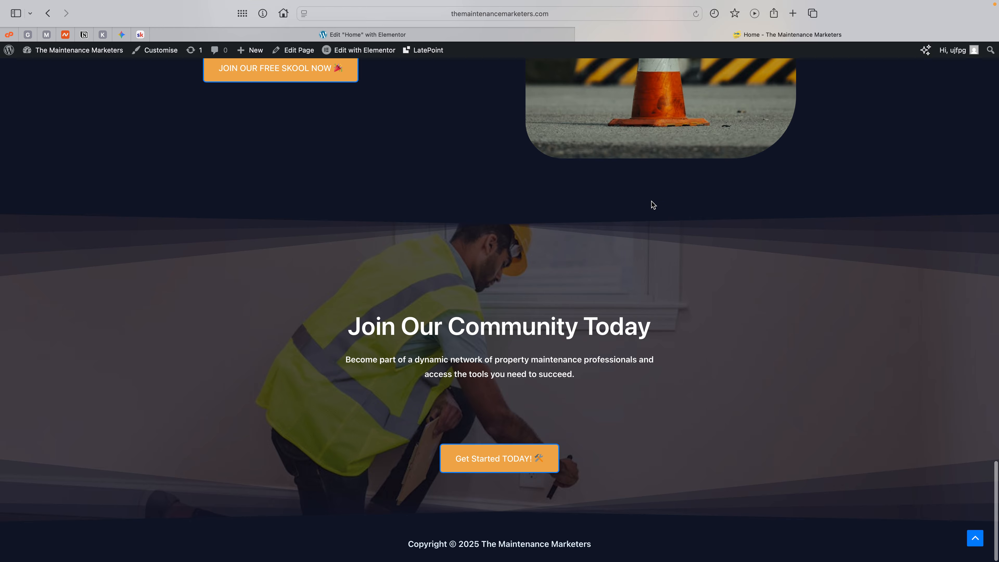
{"action": "scroll", "coordinate": [652, 204], "scroll_direction": "up", "scroll_amount": 20}
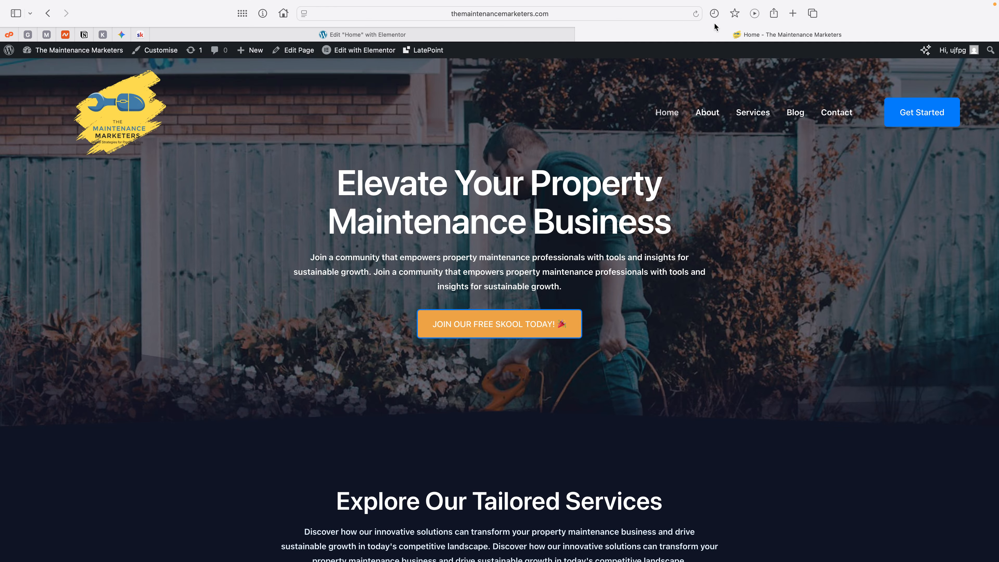
{"action": "mouse_move", "coordinate": [740, 3]}
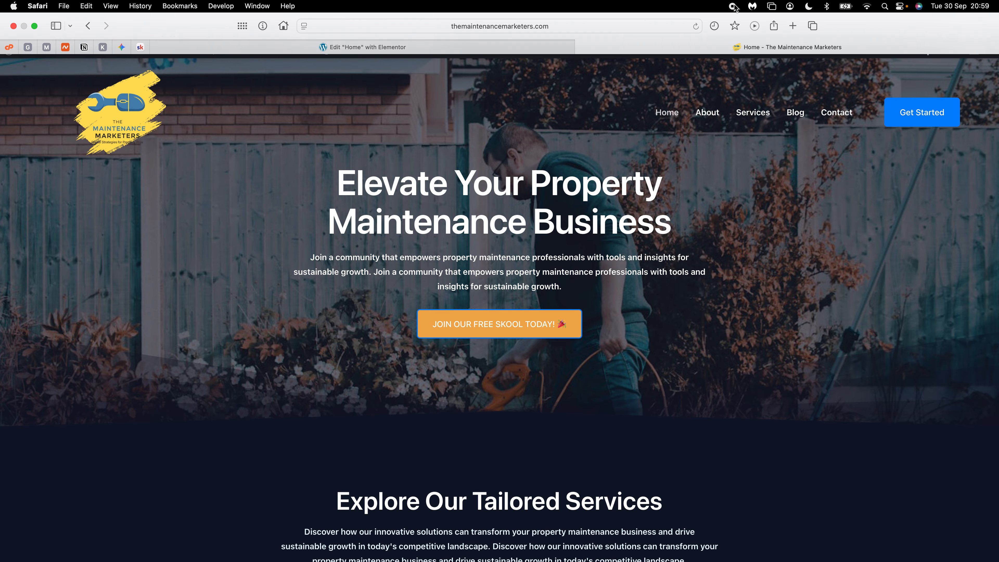